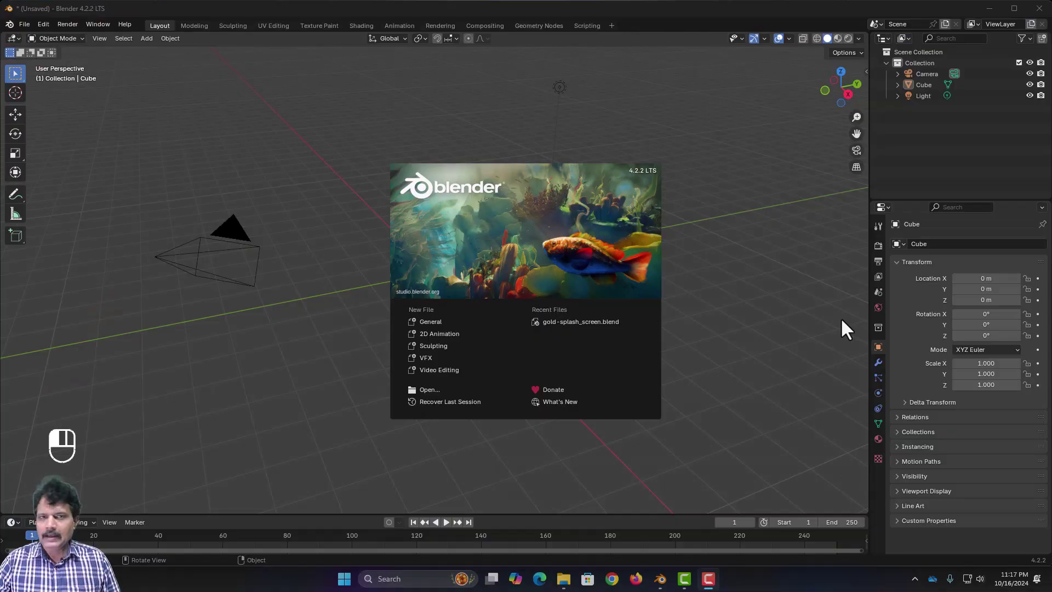
Step: Dismiss the splash screen, open the Interface section of the Preferences, and collapse and re-expand its Display settings
{"action": "left_click", "coordinate": [376, 108]}
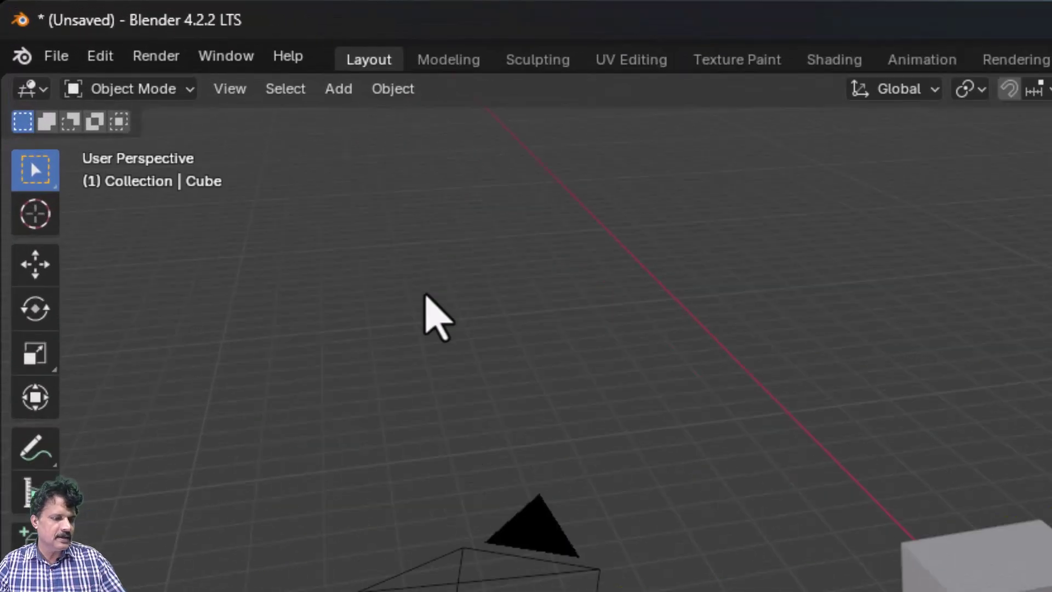
{"action": "left_click", "coordinate": [164, 107]}
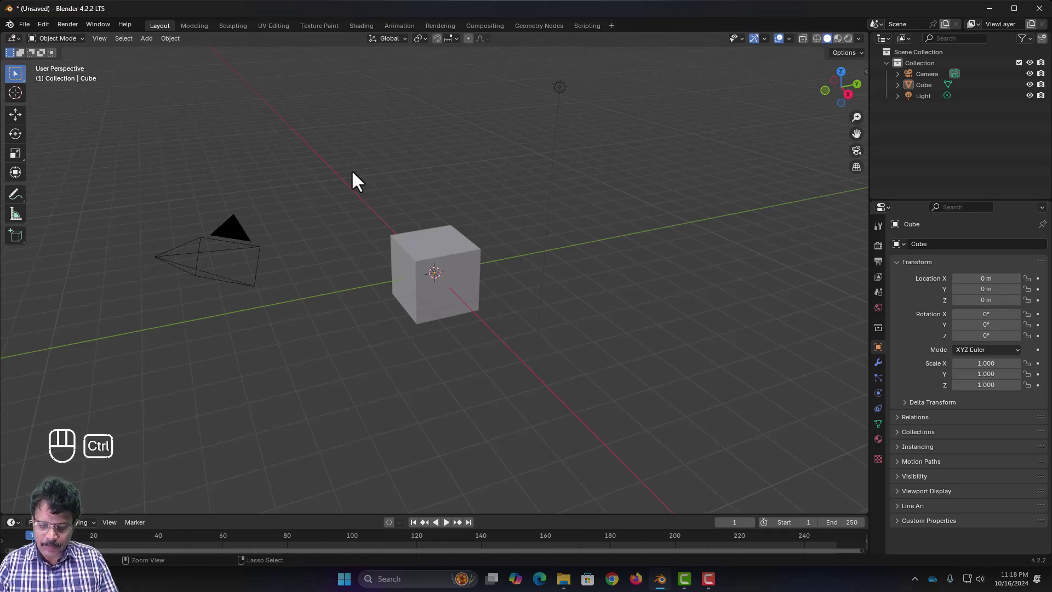
{"action": "key", "text": "ctrl+comma"}
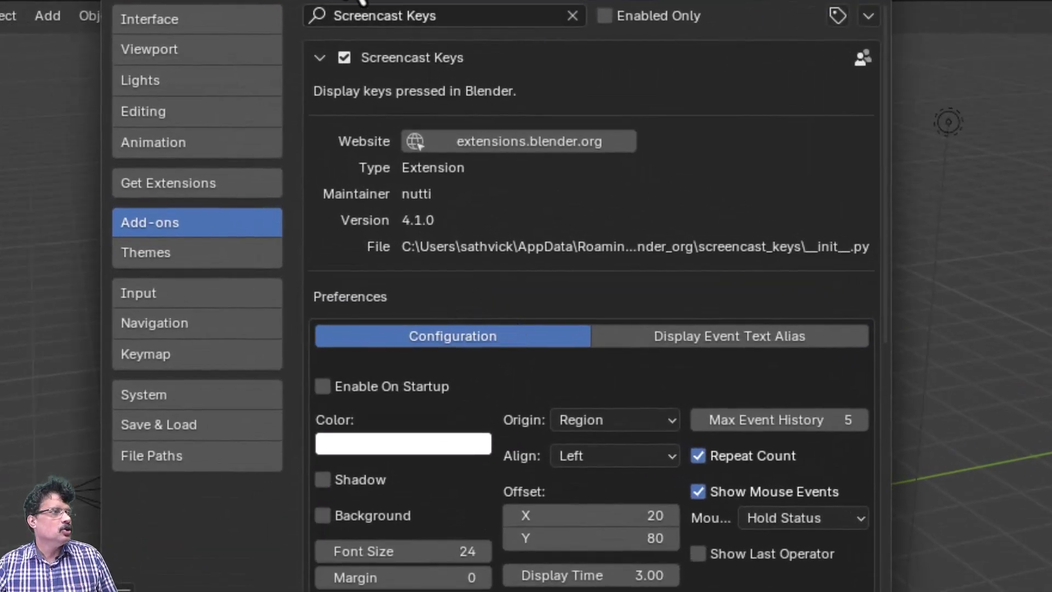
{"action": "left_click", "coordinate": [214, 21]}
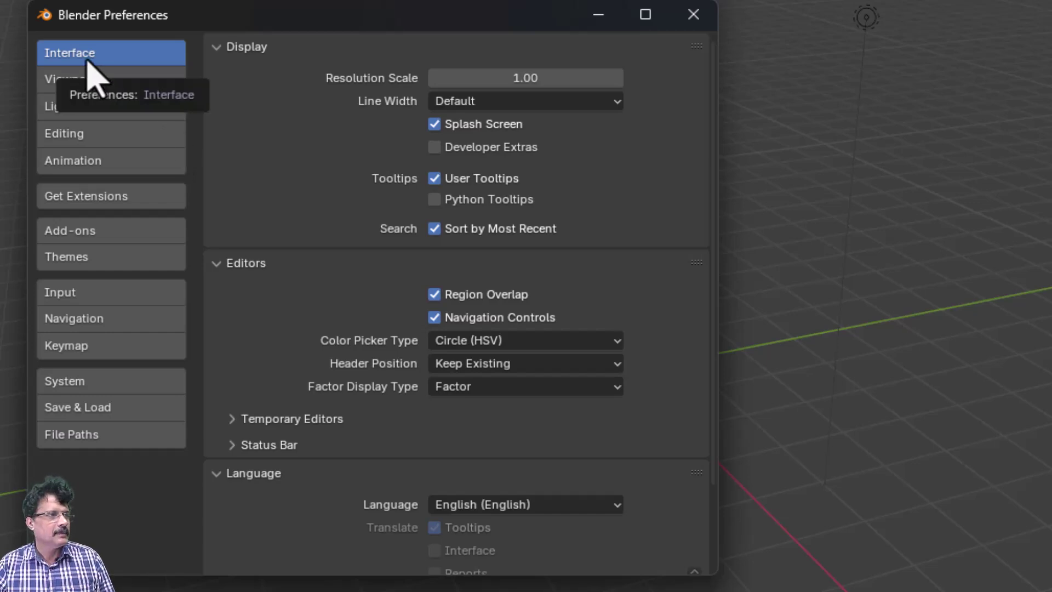
{"action": "left_click", "coordinate": [219, 58]}
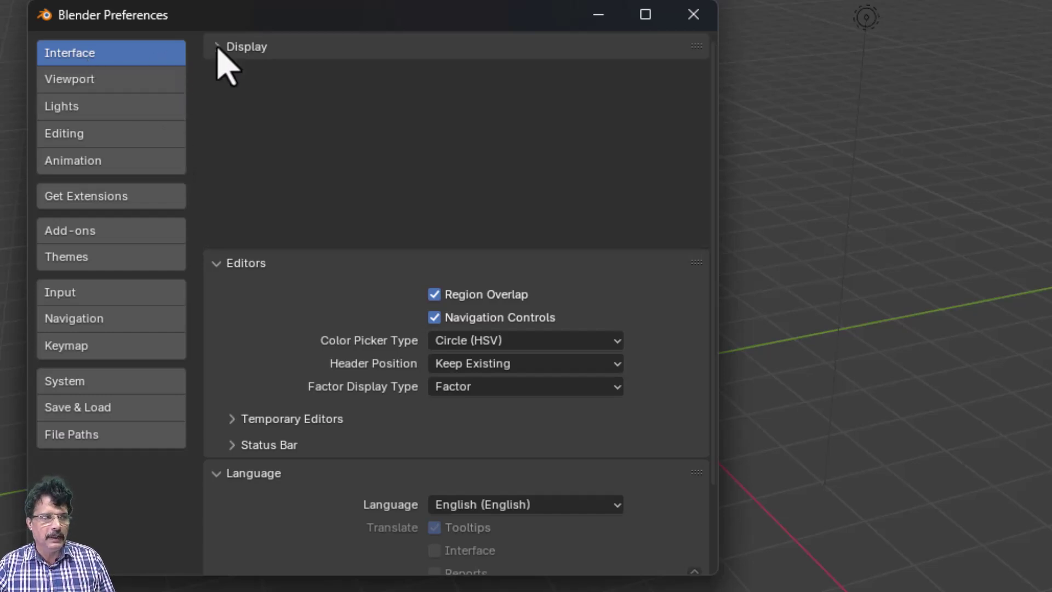
{"action": "left_click", "coordinate": [219, 60]}
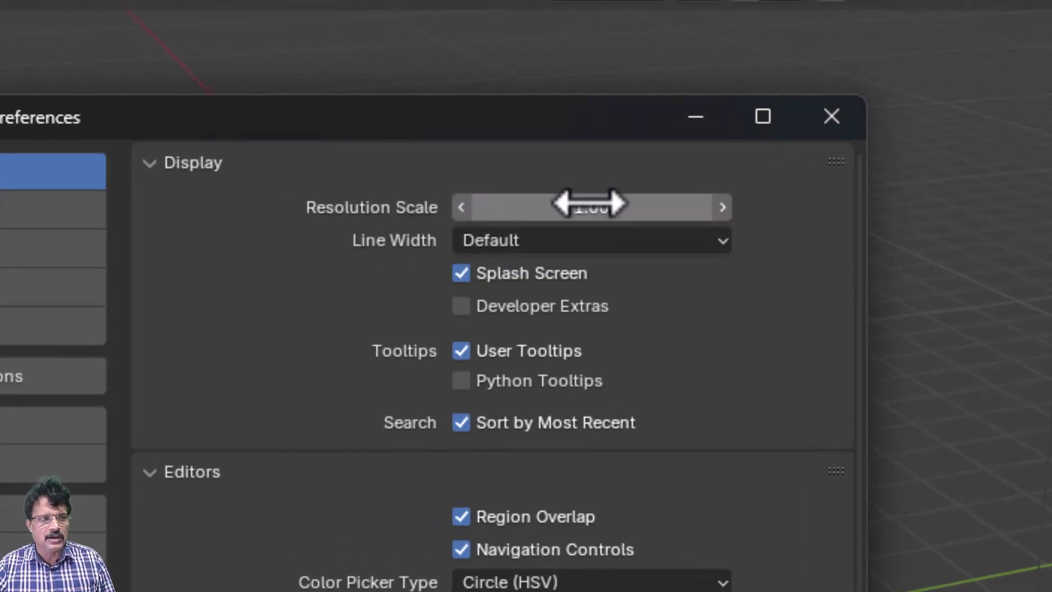
Step: Try interface Resolution Scale values of 1.5 and 2, and return the scale to 1
{"action": "left_click", "coordinate": [586, 206]}
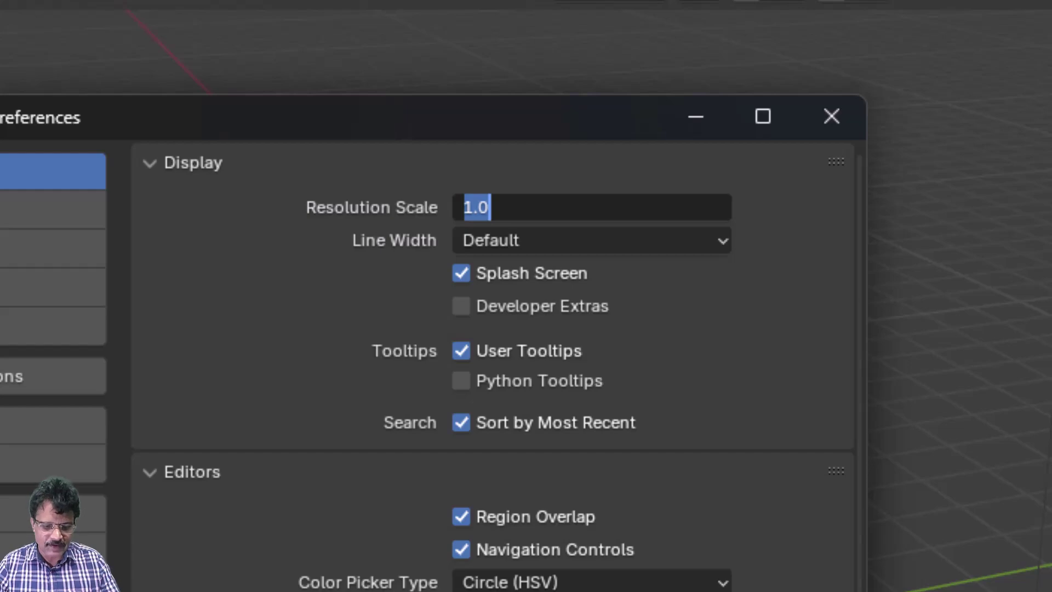
{"action": "type", "text": "1.5"}
{"action": "key", "text": "Return"}
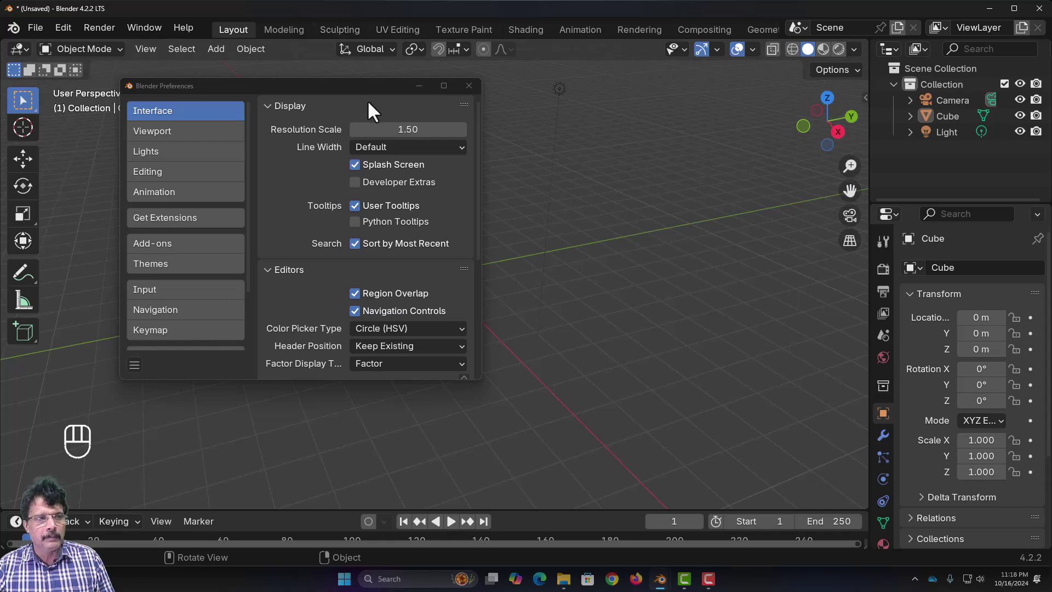
{"action": "left_click", "coordinate": [393, 134]}
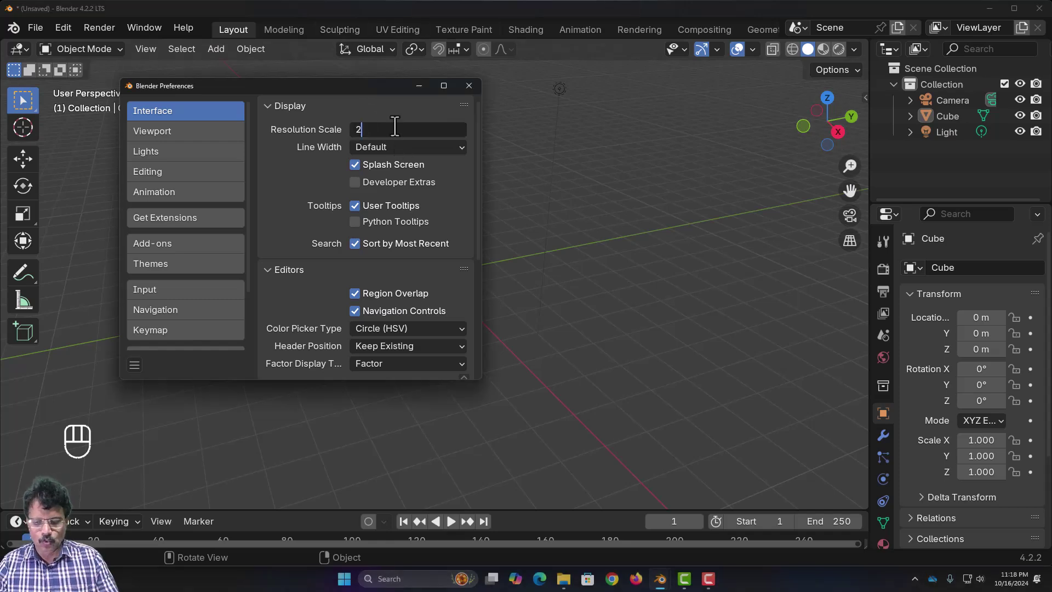
{"action": "key", "text": "Return"}
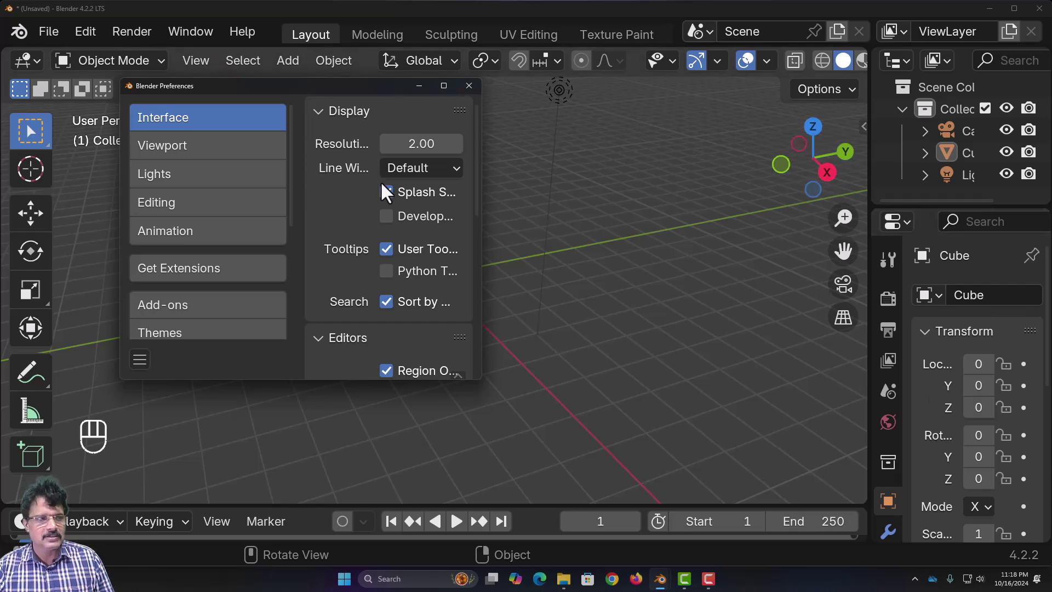
{"action": "left_click", "coordinate": [395, 150]}
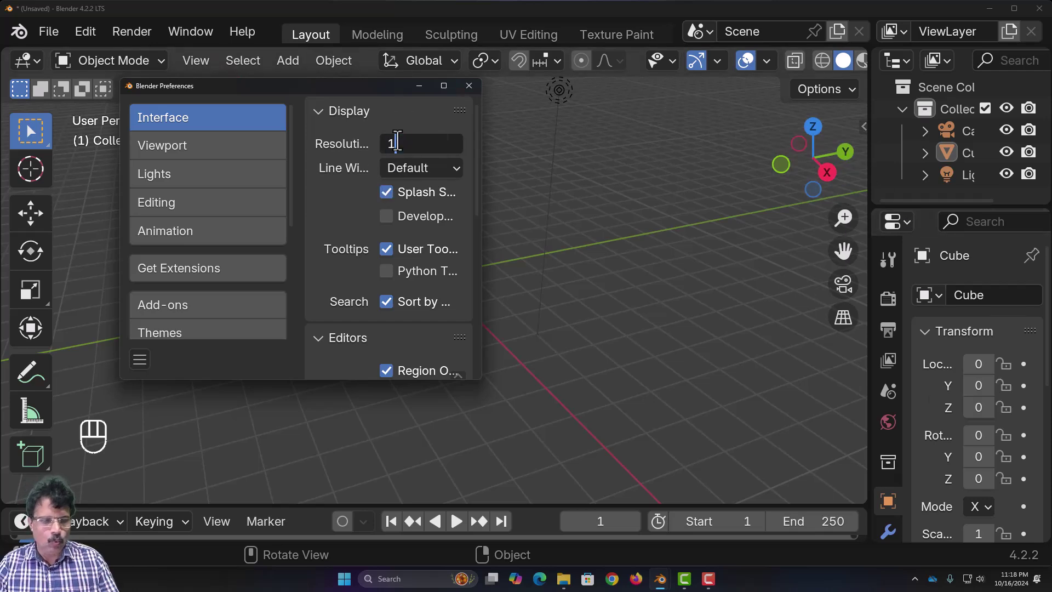
{"action": "type", "text": "1"}
{"action": "key", "text": "Return"}
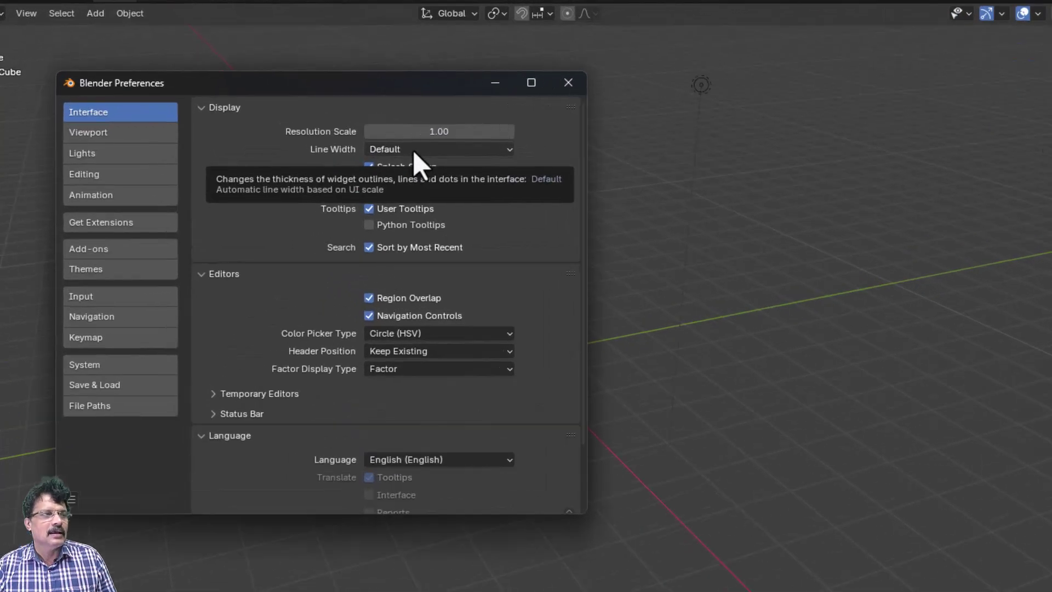
Step: Try the Thin and Thick options for the interface Line Width and return it to Default
{"action": "left_click", "coordinate": [364, 132]}
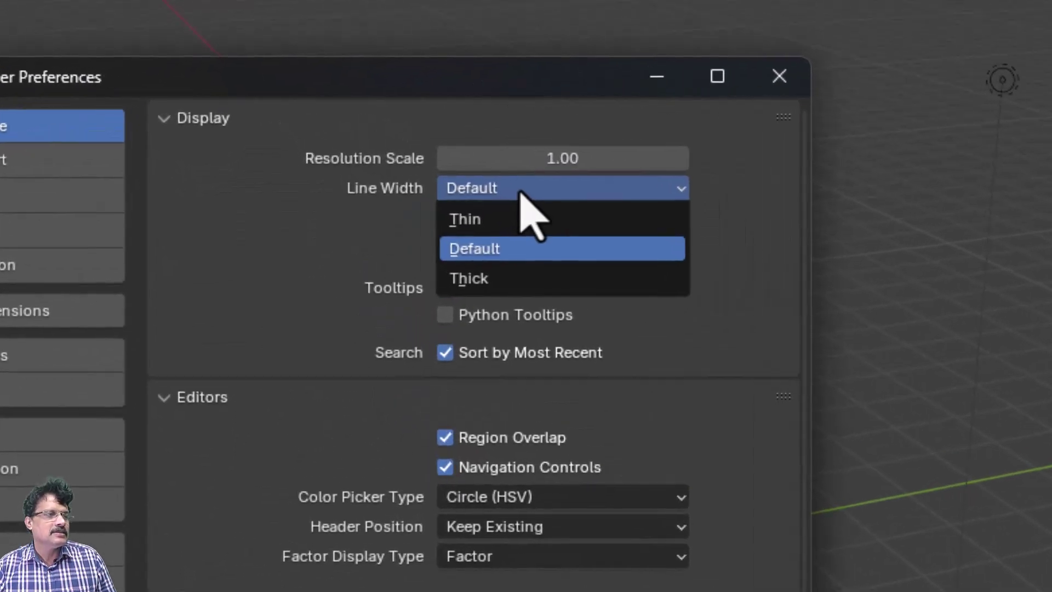
{"action": "left_click", "coordinate": [527, 220]}
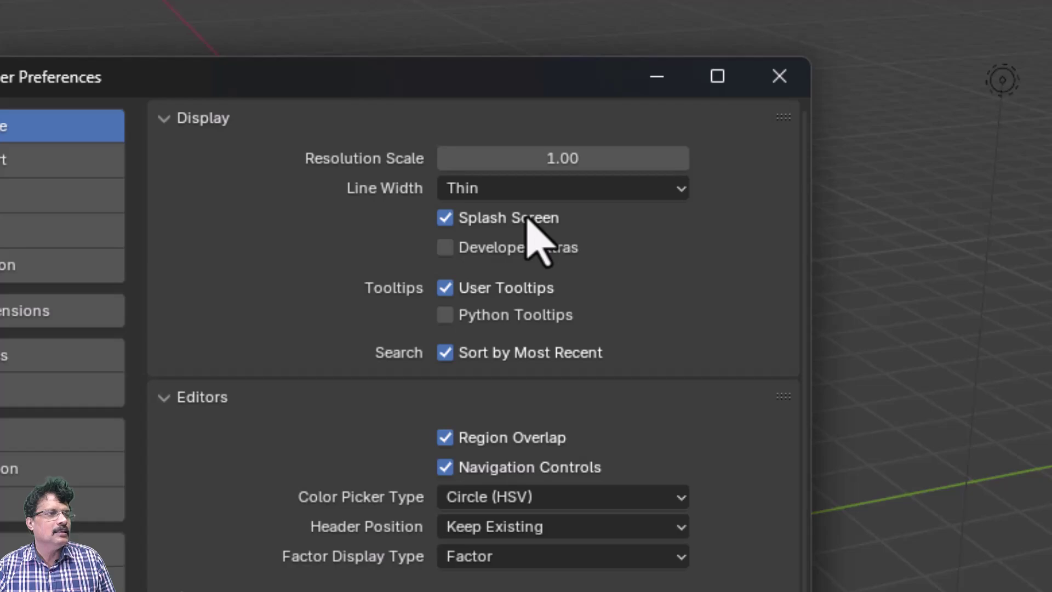
{"action": "left_click", "coordinate": [527, 188]}
{"action": "left_click", "coordinate": [520, 277]}
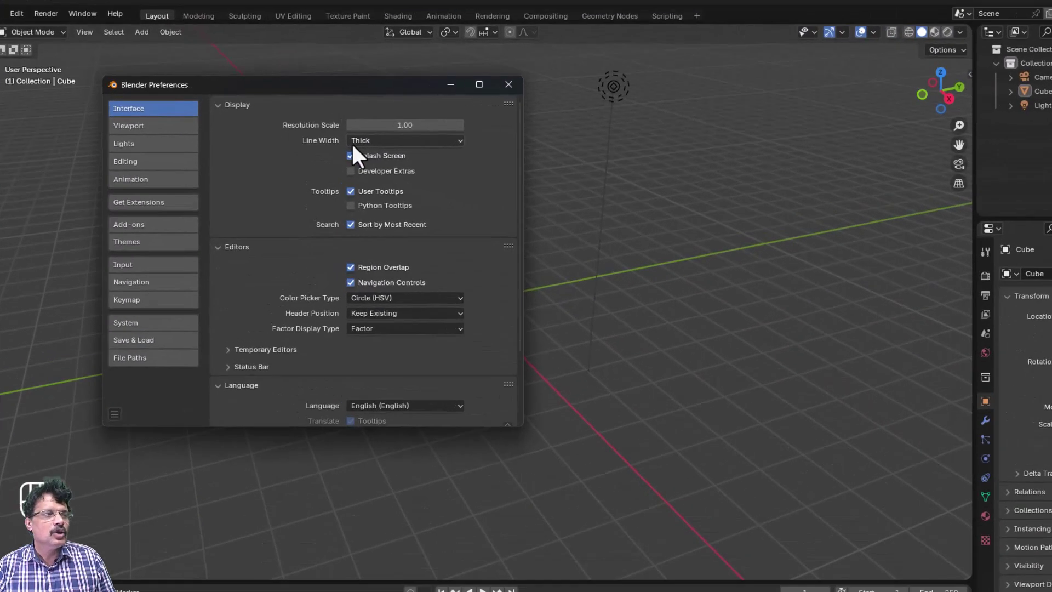
{"action": "left_click", "coordinate": [336, 135]}
{"action": "left_click", "coordinate": [579, 293]}
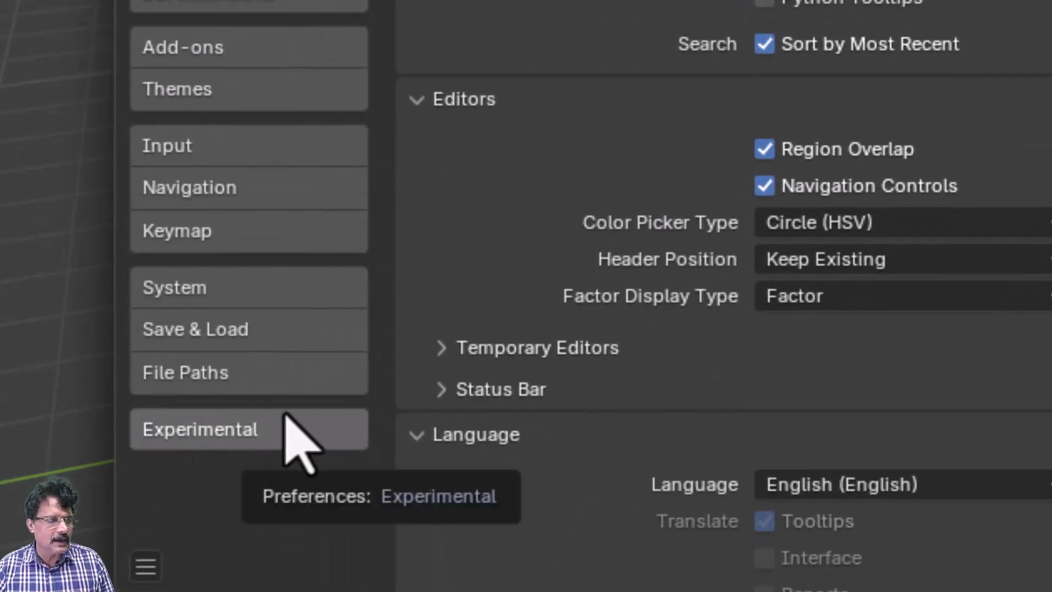
Step: View the Experimental preferences, return to the Interface settings and turn Developer Extras off
{"action": "left_click", "coordinate": [289, 430]}
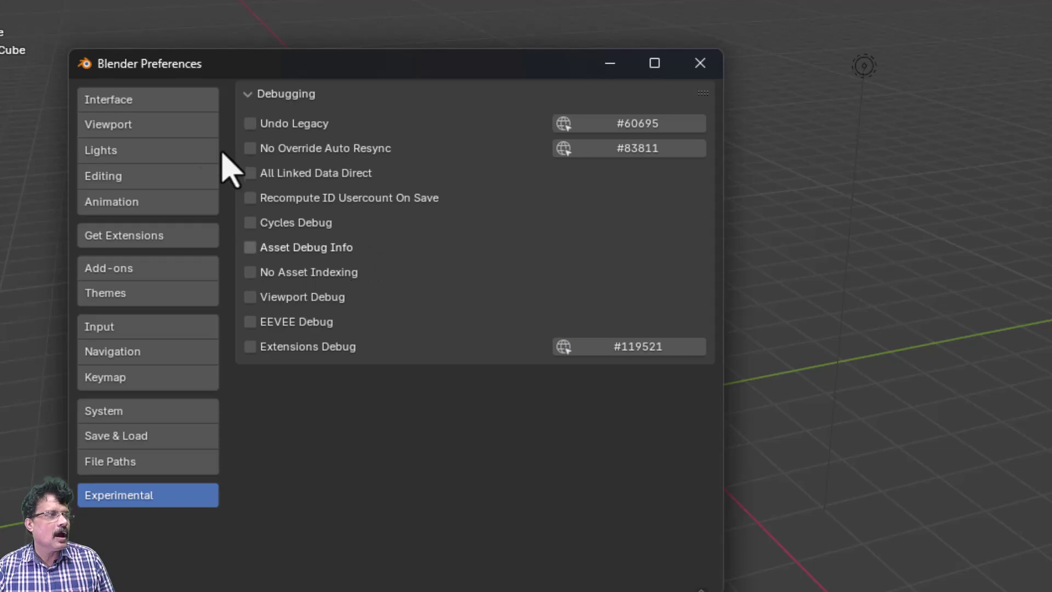
{"action": "left_click", "coordinate": [129, 101]}
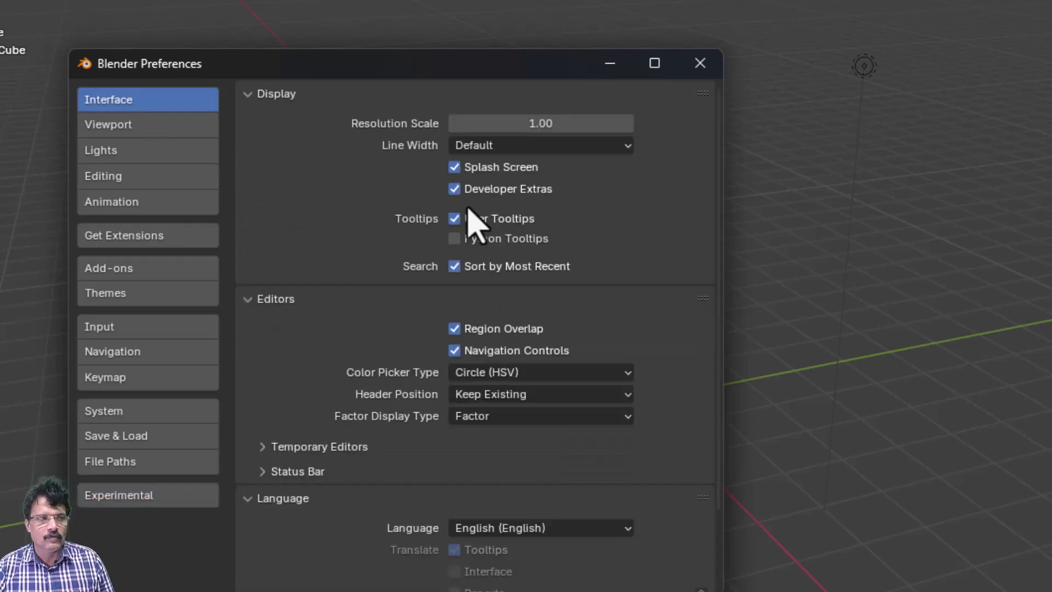
{"action": "left_click", "coordinate": [458, 192]}
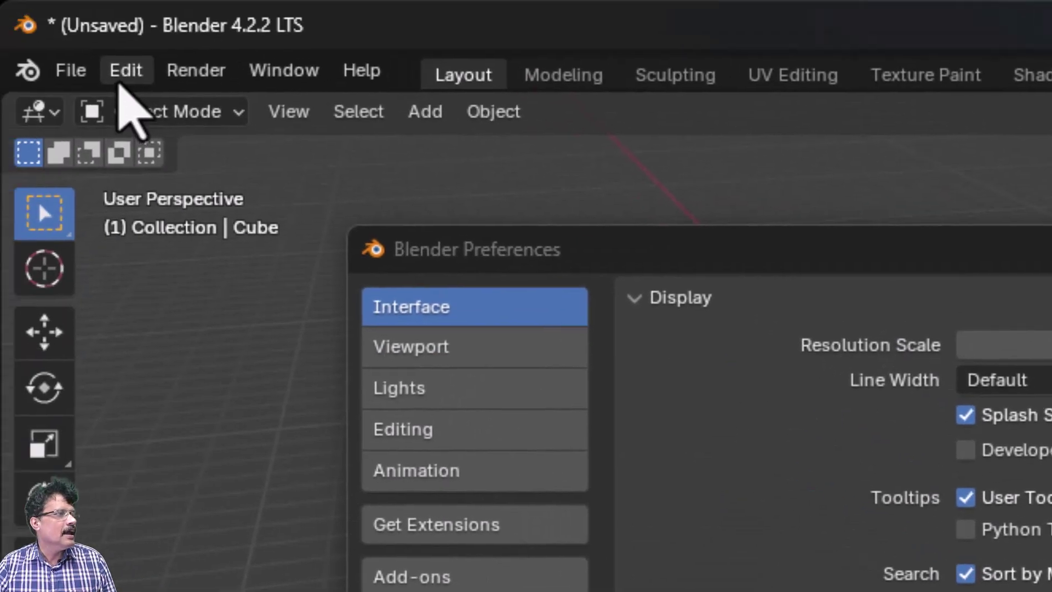
Step: Open the Menu Search in the main window
{"action": "left_click", "coordinate": [126, 70]}
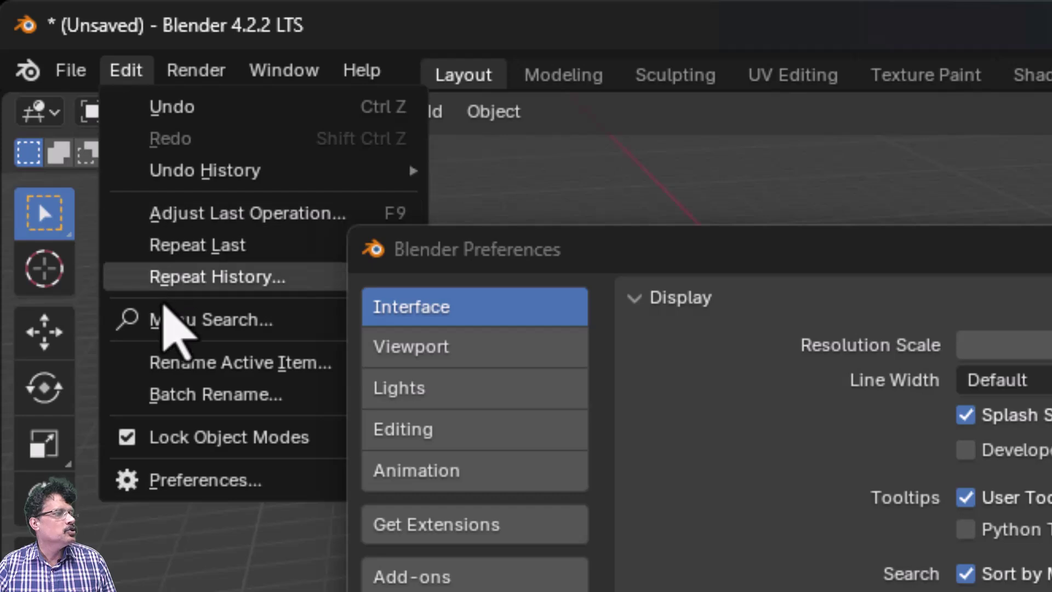
{"action": "left_click", "coordinate": [170, 320]}
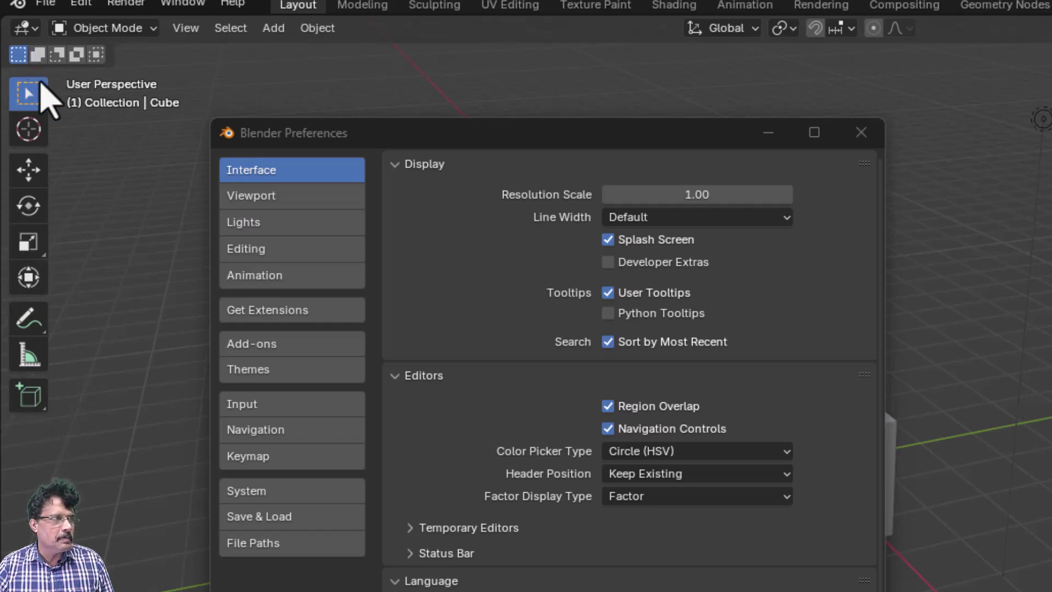
Step: Turn the Region Overlap option for editors off and back on
{"action": "left_click", "coordinate": [607, 406]}
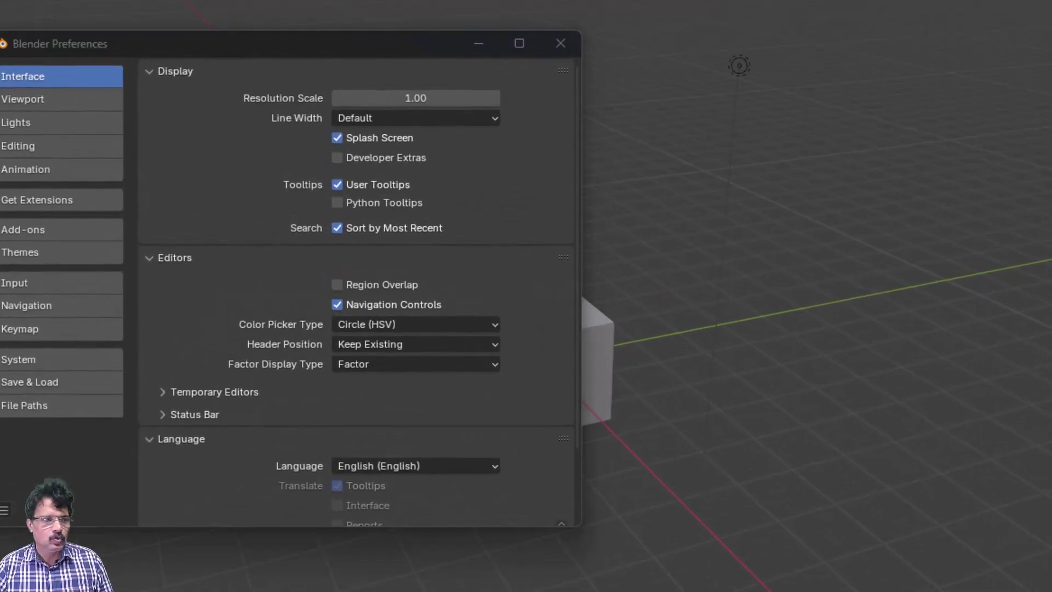
{"action": "left_click", "coordinate": [314, 290]}
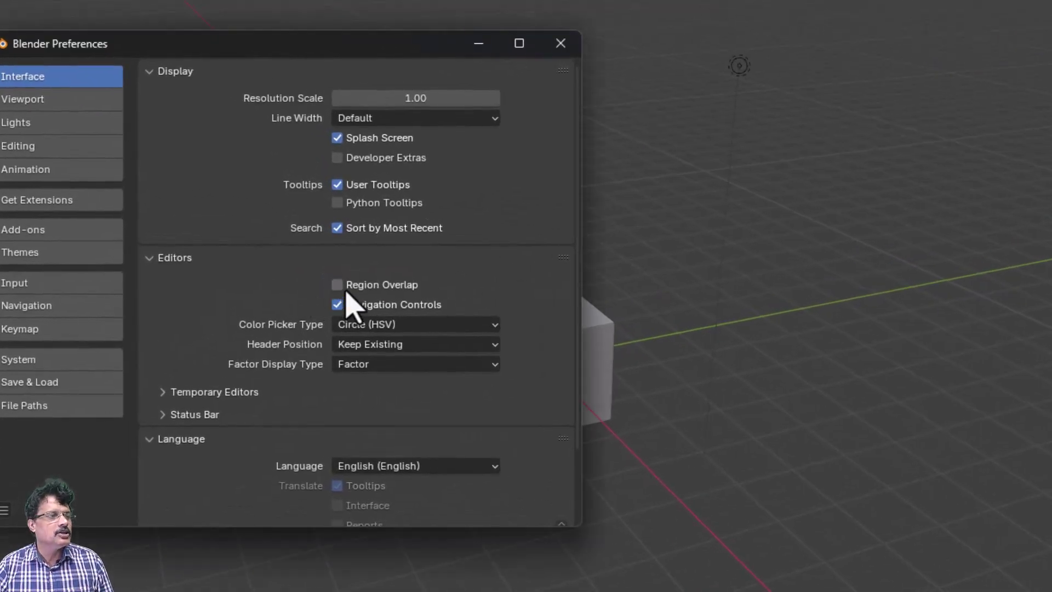
{"action": "left_click", "coordinate": [339, 285]}
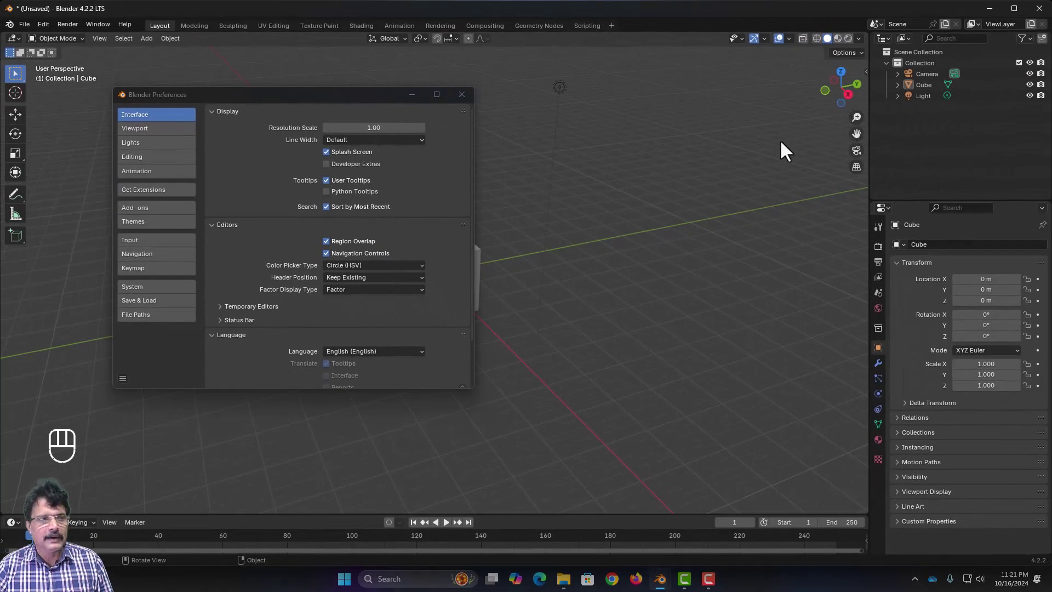
Step: Move the Preferences window closer to the viewport's navigation gizmo and turn Navigation Controls off and back on
{"action": "left_click_drag", "start_coordinate": [396, 98], "coordinate": [673, 101]}
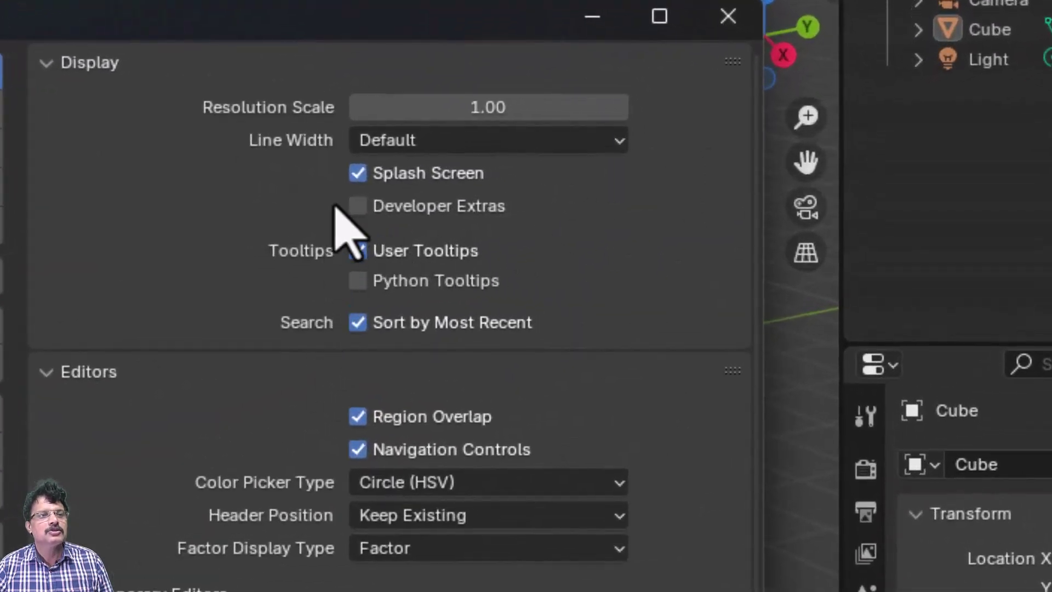
{"action": "left_click", "coordinate": [357, 449]}
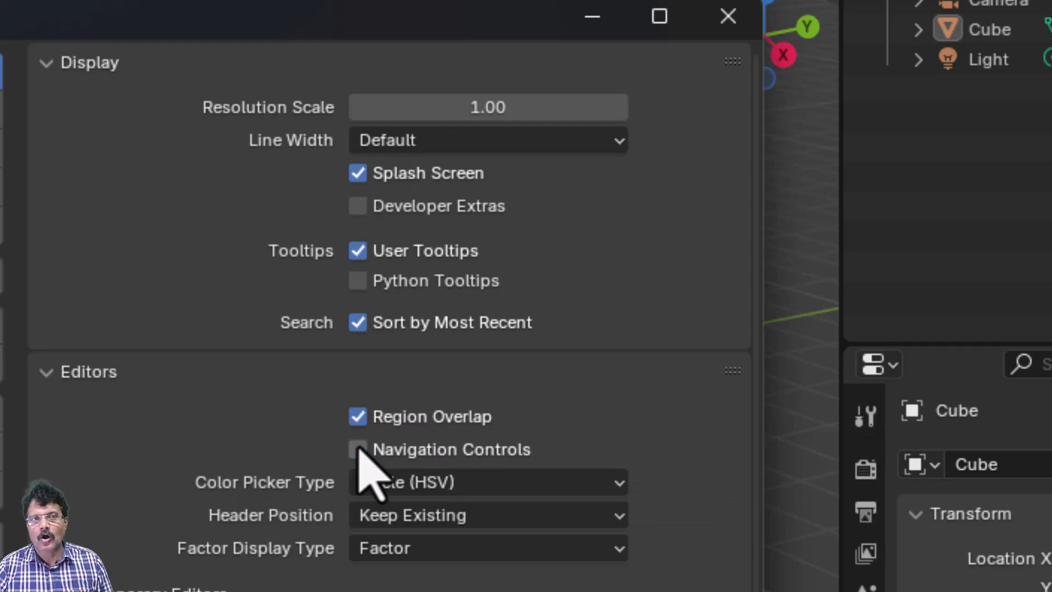
{"action": "left_click", "coordinate": [362, 455]}
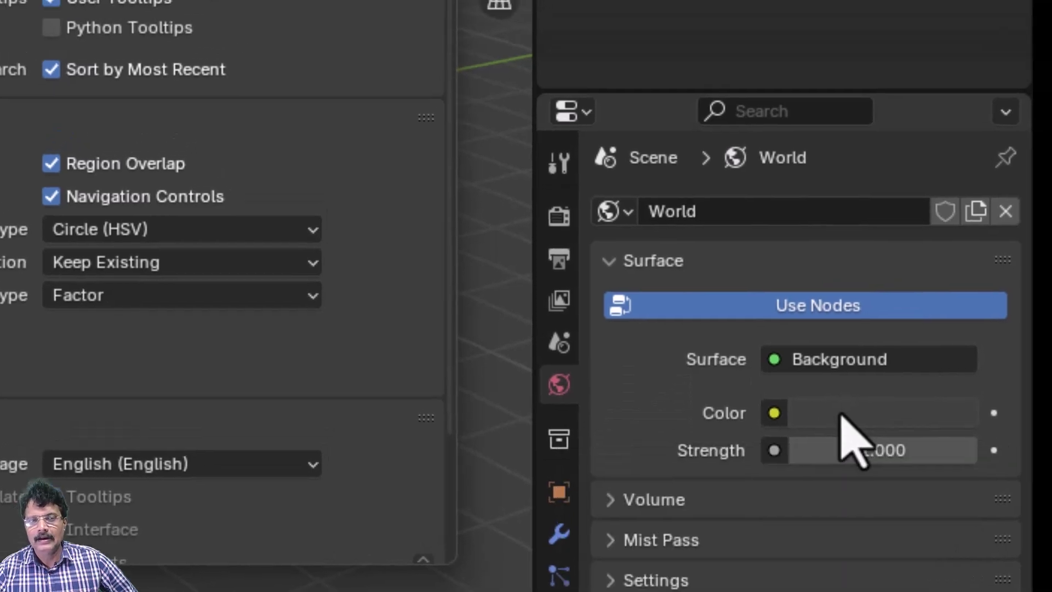
Step: Compare the Circle (HSV) and Square (SV + H) color pickers on the World background color, returning Color Picker Type to Circle (HSV)
{"action": "left_click", "coordinate": [860, 379]}
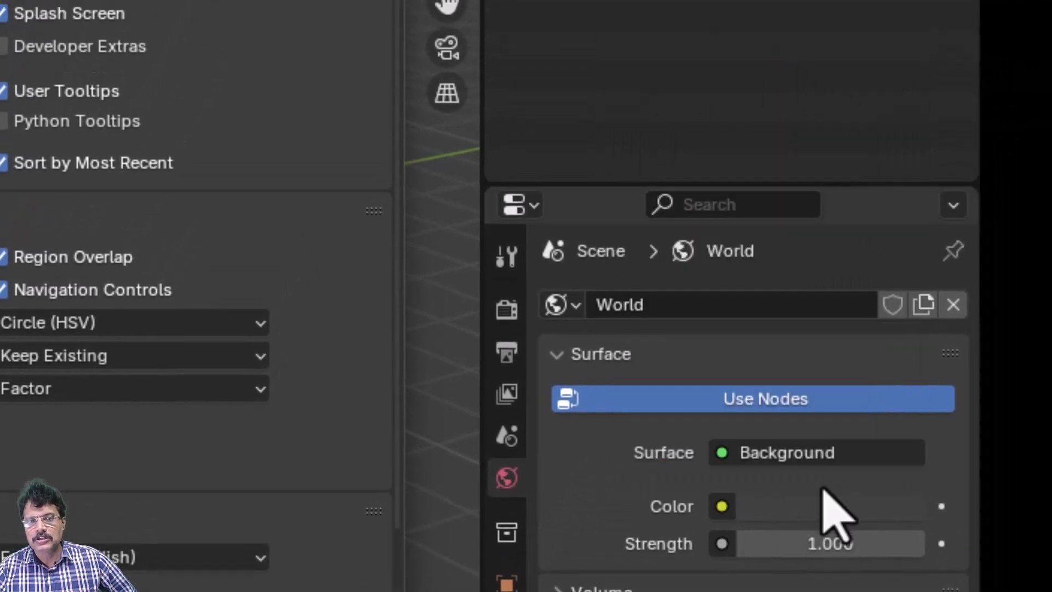
{"action": "left_click", "coordinate": [786, 508]}
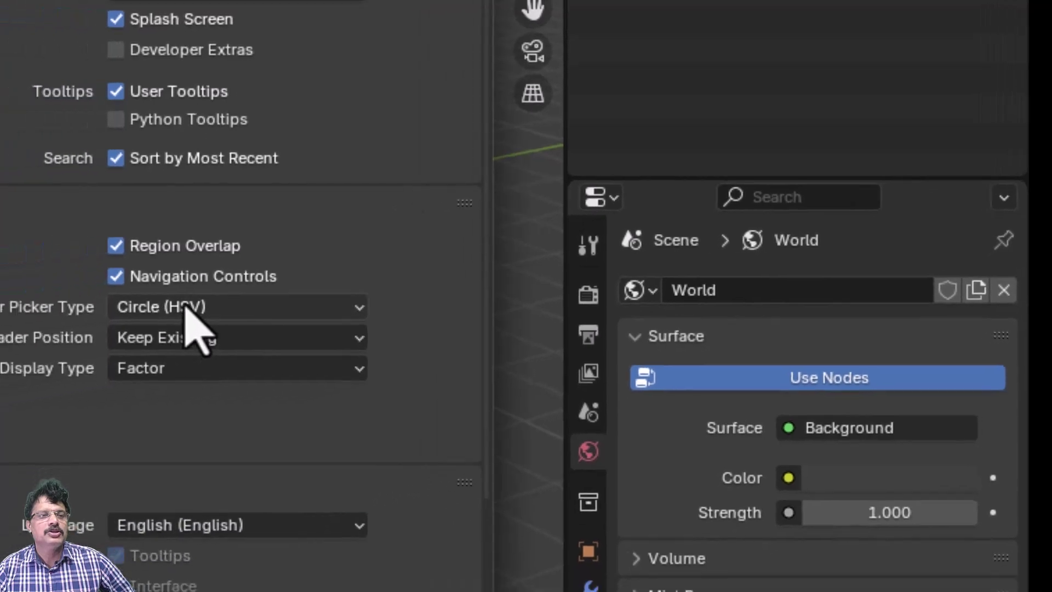
{"action": "left_click", "coordinate": [104, 320]}
{"action": "left_click", "coordinate": [222, 396]}
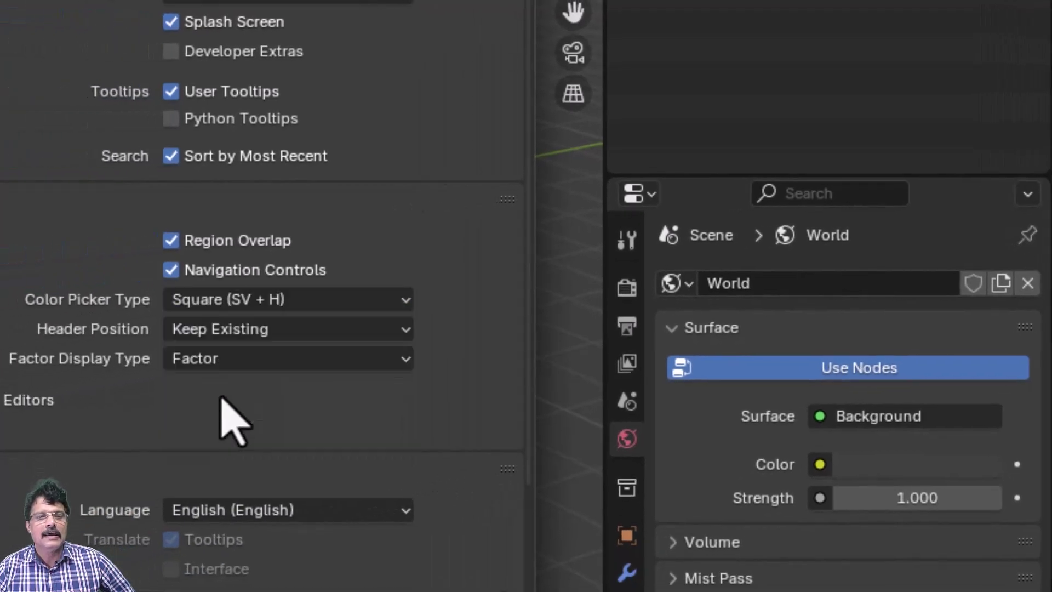
{"action": "left_click", "coordinate": [887, 466]}
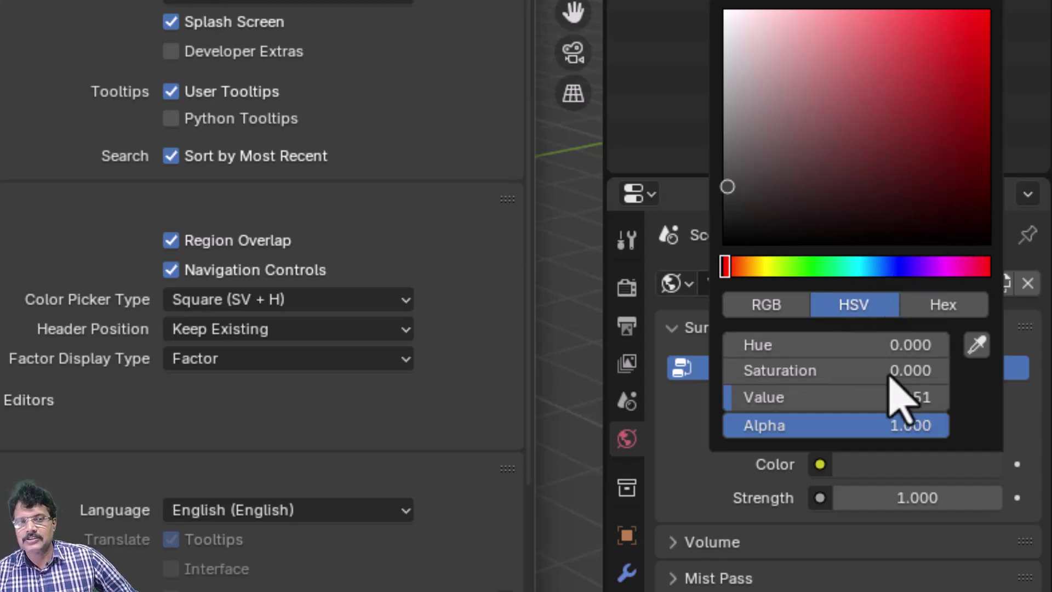
{"action": "left_click", "coordinate": [208, 300]}
{"action": "left_click", "coordinate": [207, 333]}
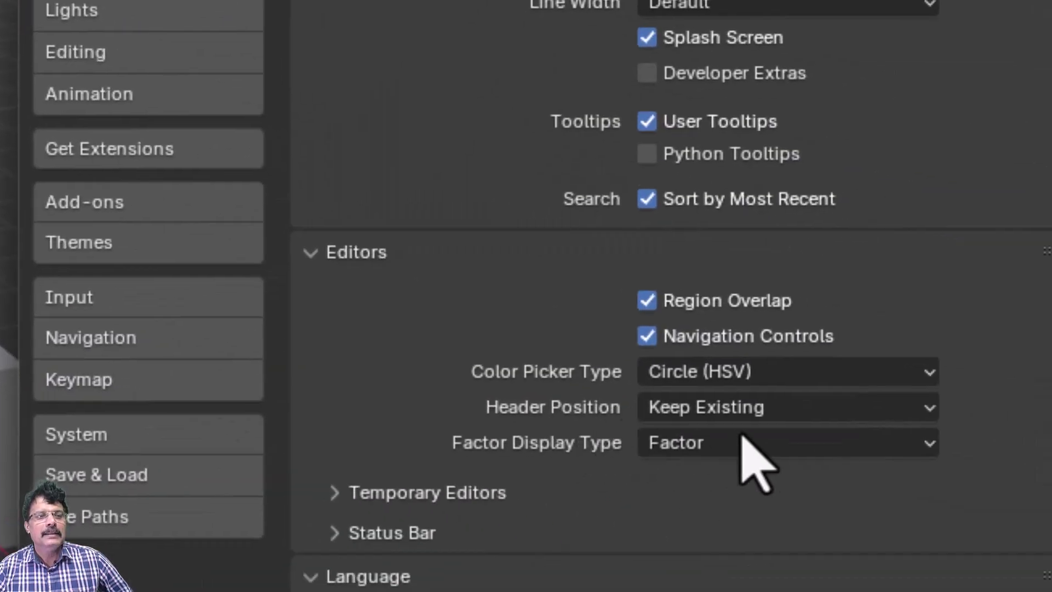
Step: Try the Bottom option for the editors' Header Position and set it to Top
{"action": "left_click", "coordinate": [720, 411]}
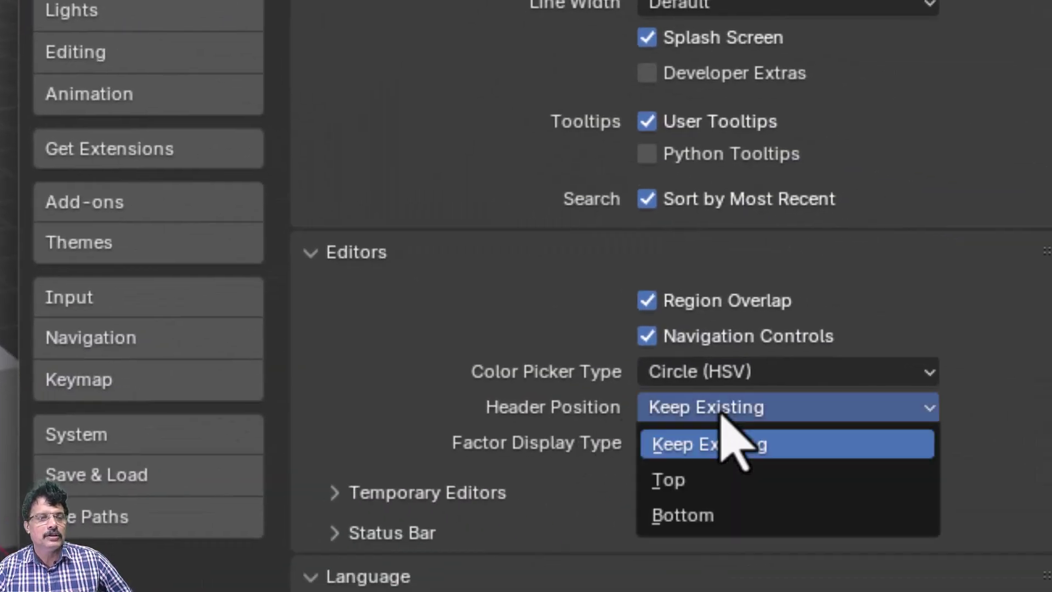
{"action": "left_click", "coordinate": [719, 512]}
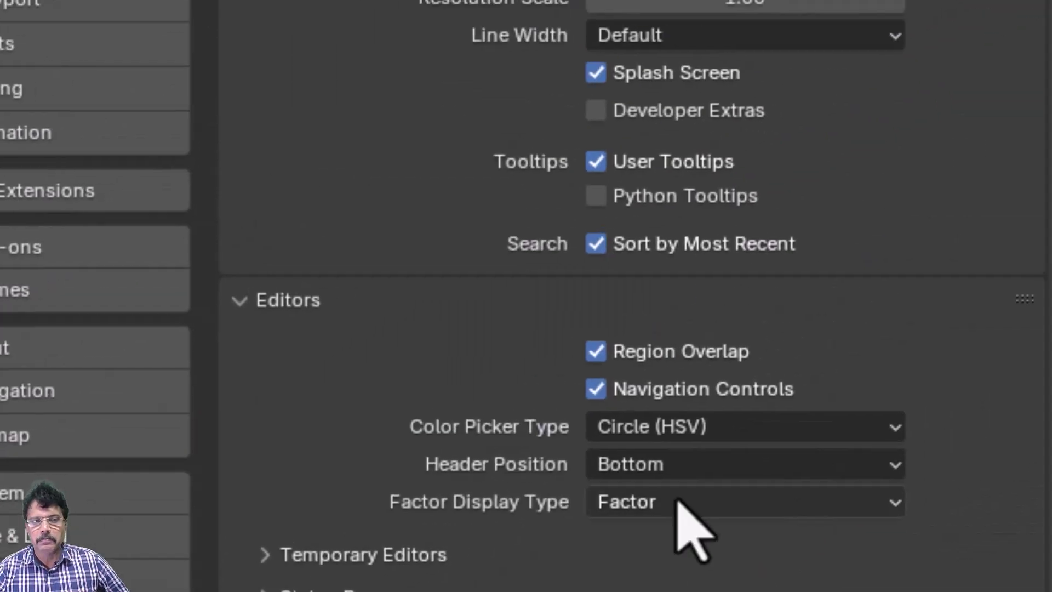
{"action": "left_click", "coordinate": [687, 464]}
{"action": "left_click", "coordinate": [680, 540]}
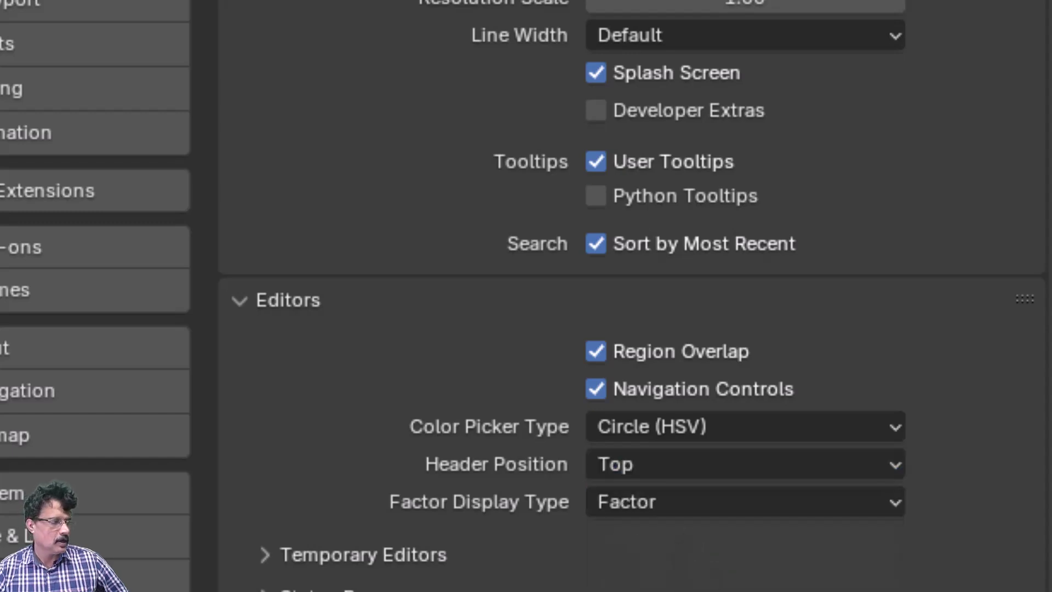
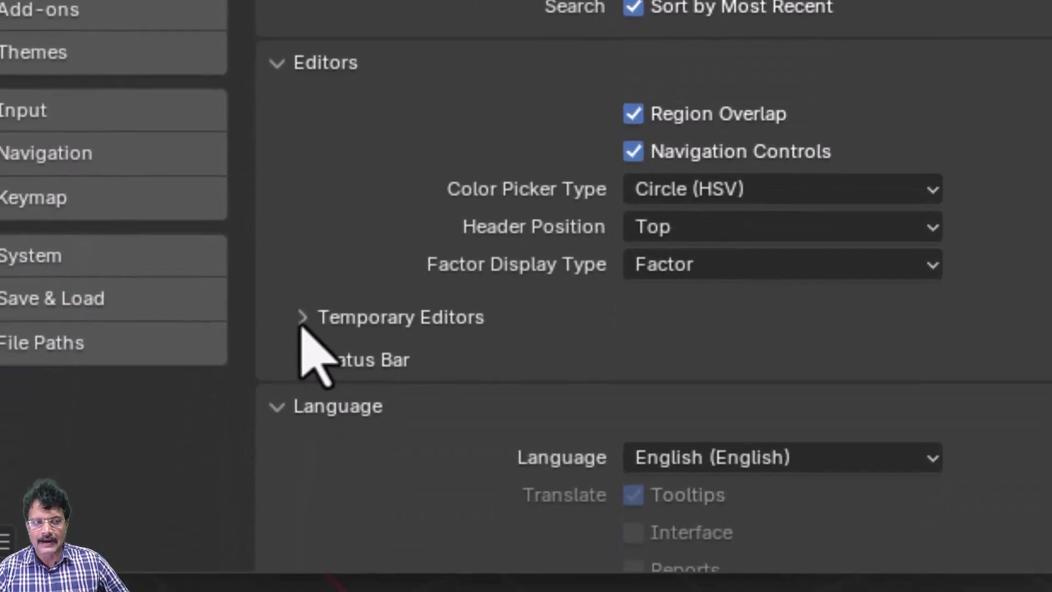
Step: Expand the Temporary Editors options, close the Preferences and render the scene image to check where the render opens, closing the result
{"action": "left_click", "coordinate": [314, 322]}
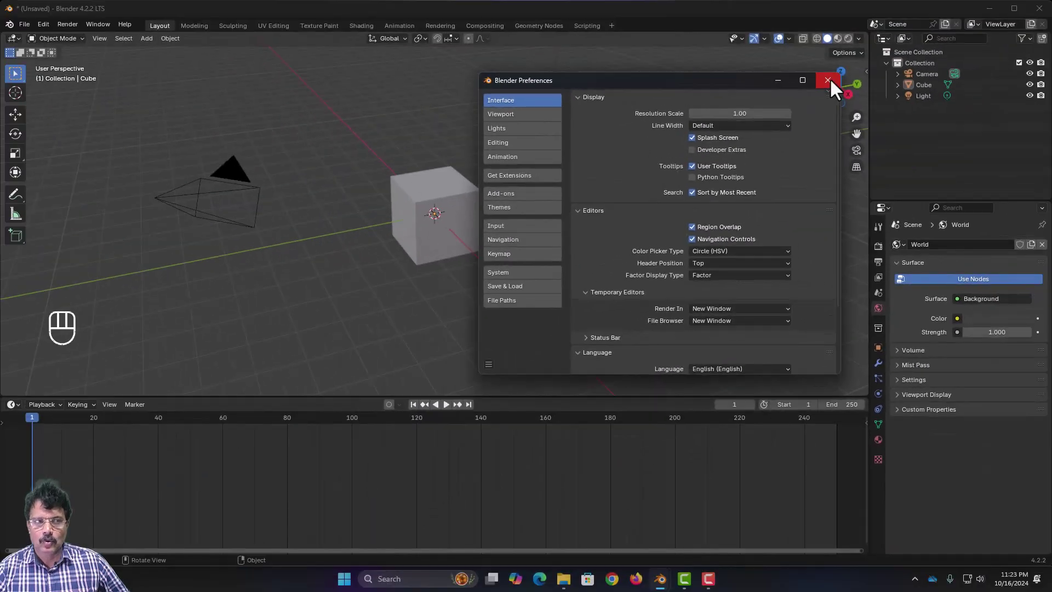
{"action": "left_click", "coordinate": [828, 79]}
{"action": "left_click", "coordinate": [66, 24]}
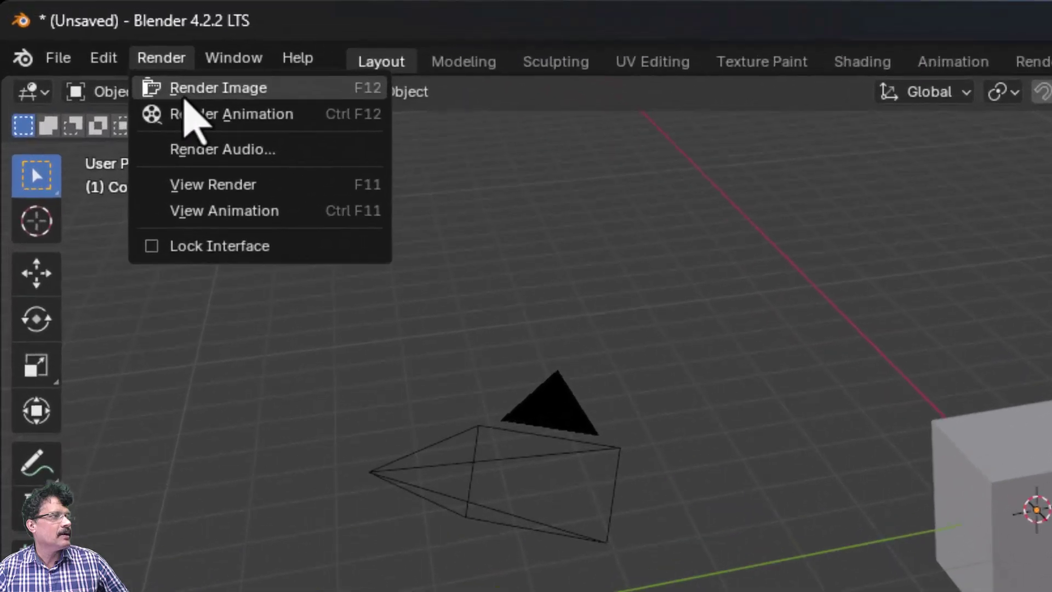
{"action": "left_click", "coordinate": [87, 38]}
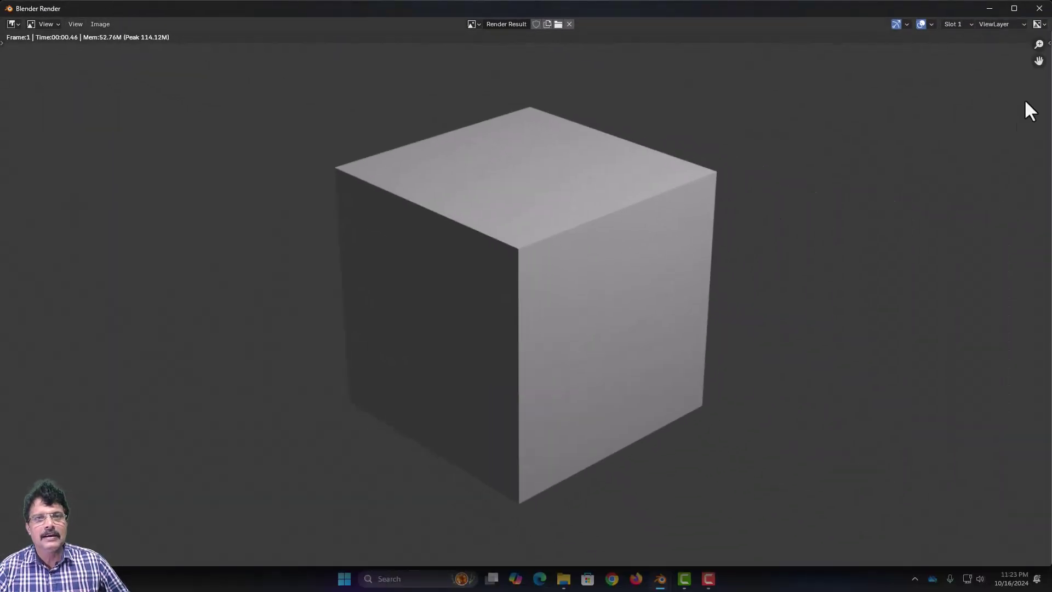
{"action": "left_click", "coordinate": [1047, 13]}
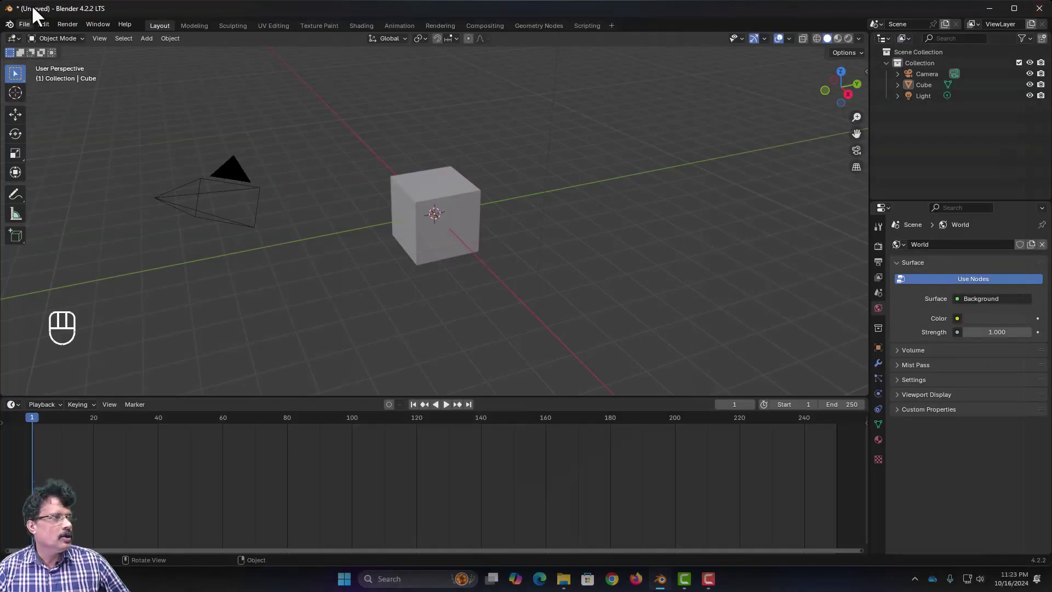
Step: Reopen the Preferences and review the Render In choices under Temporary Editors, keeping New Window
{"action": "left_click", "coordinate": [42, 24]}
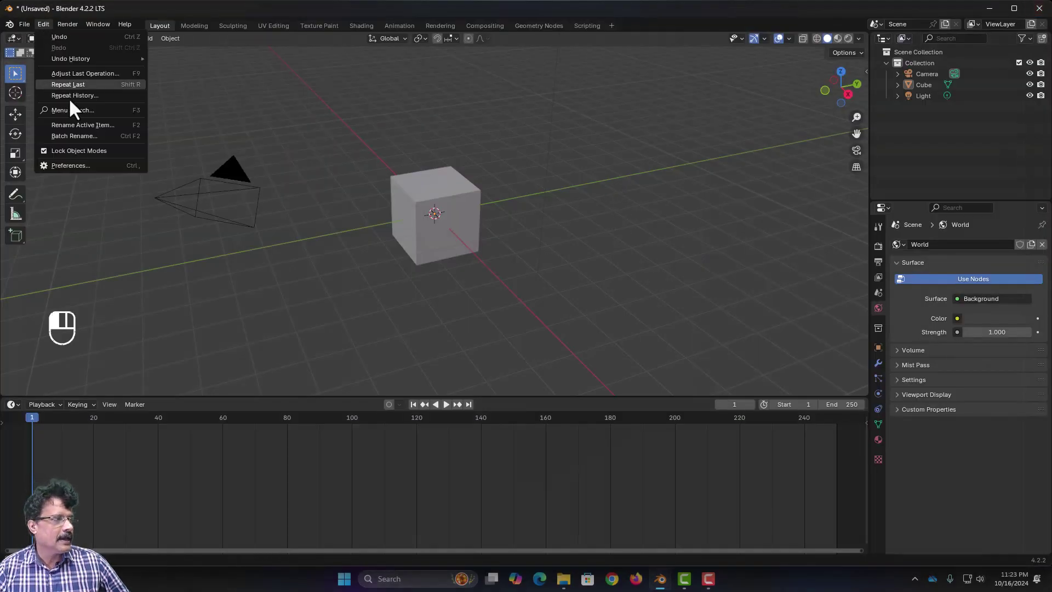
{"action": "left_click", "coordinate": [74, 164]}
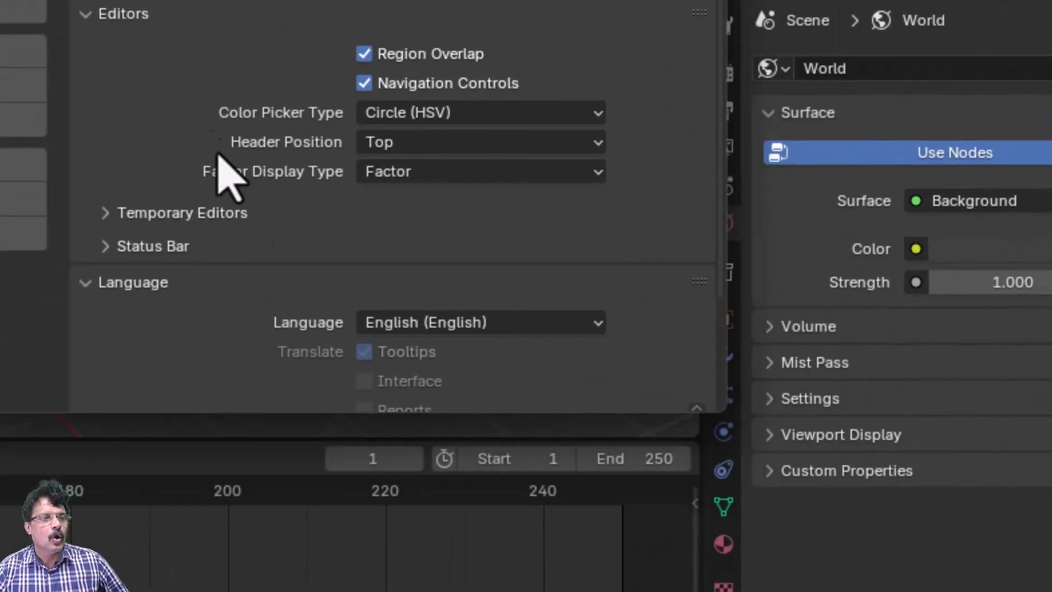
{"action": "left_click", "coordinate": [106, 217]}
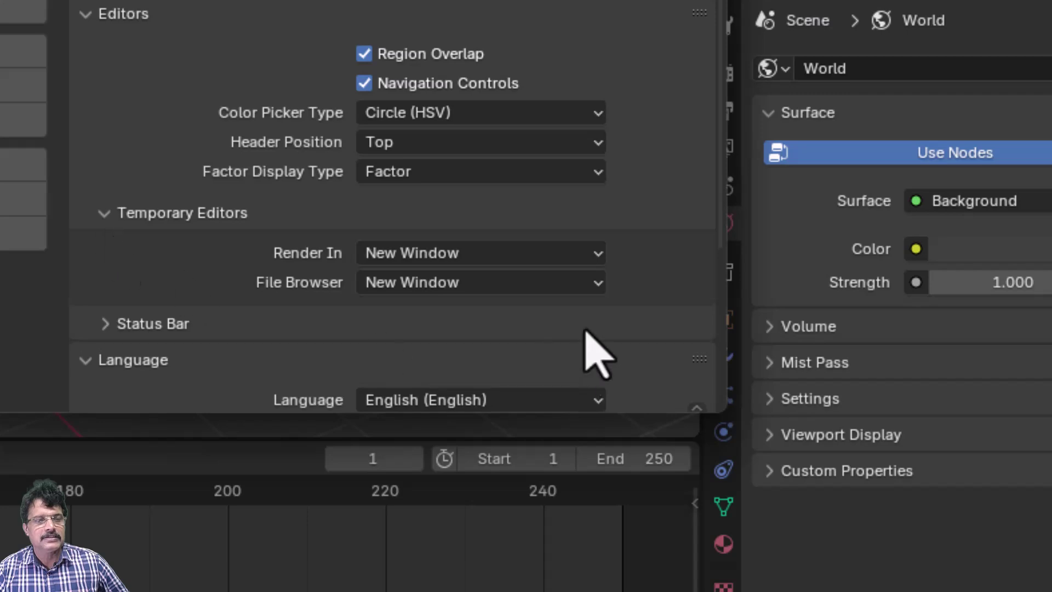
{"action": "left_click", "coordinate": [455, 252]}
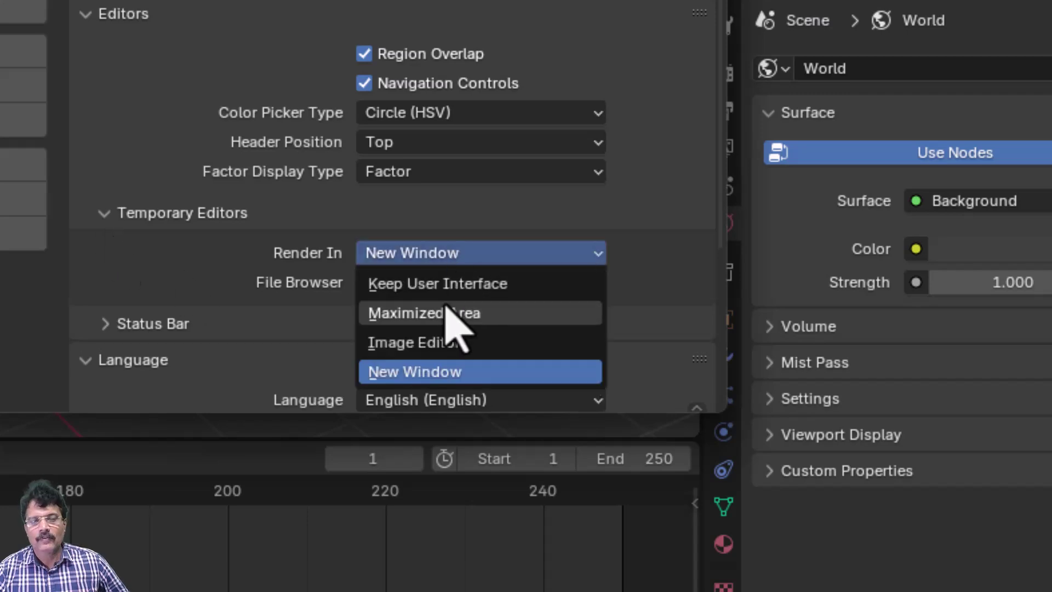
{"action": "left_click", "coordinate": [425, 372]}
{"action": "left_click", "coordinate": [430, 256]}
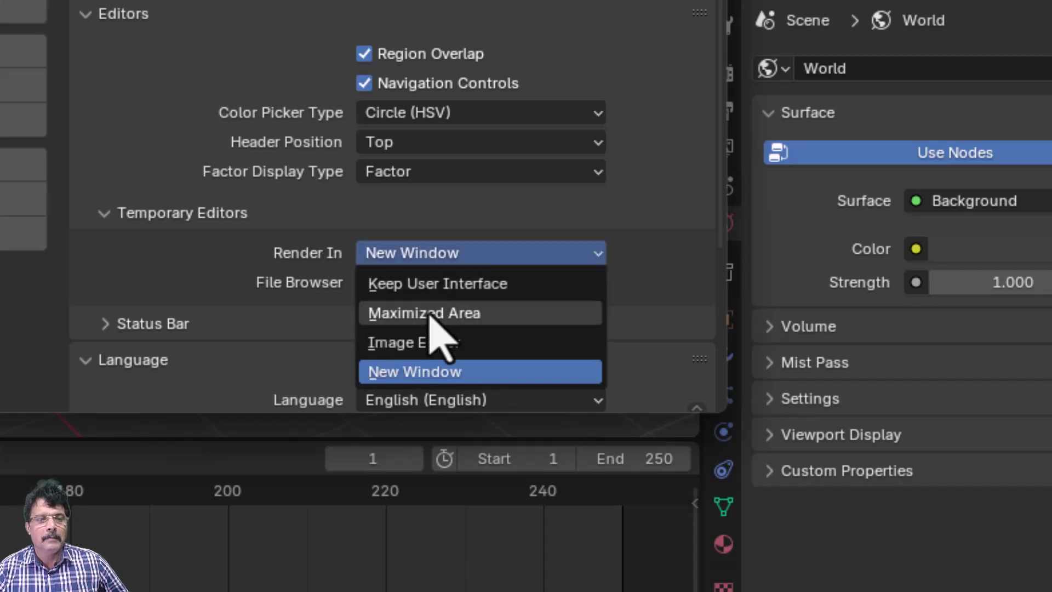
{"action": "left_click", "coordinate": [421, 373]}
{"action": "left_click", "coordinate": [430, 260]}
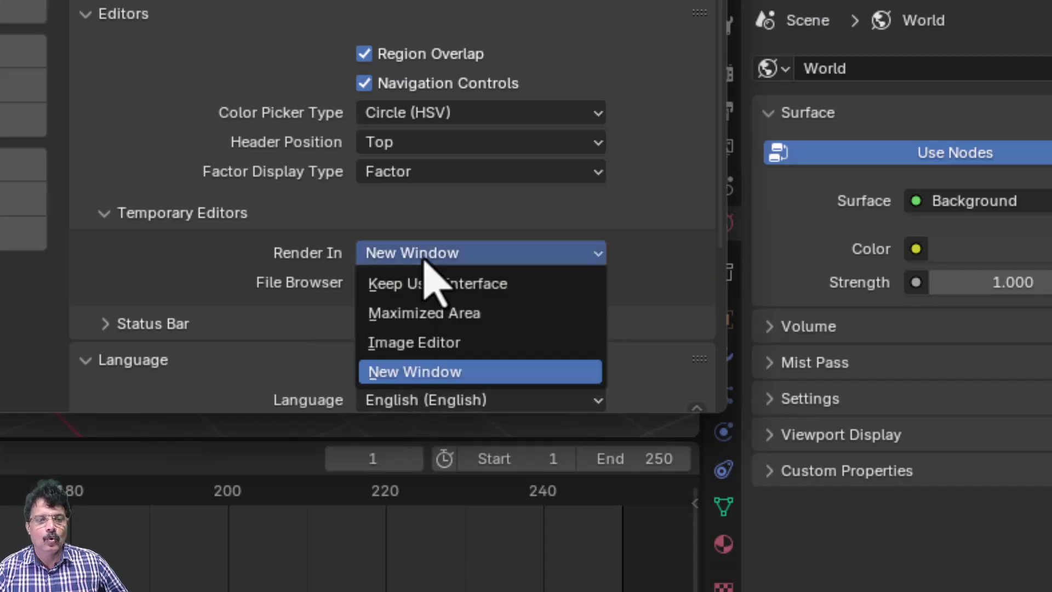
{"action": "left_click", "coordinate": [431, 378]}
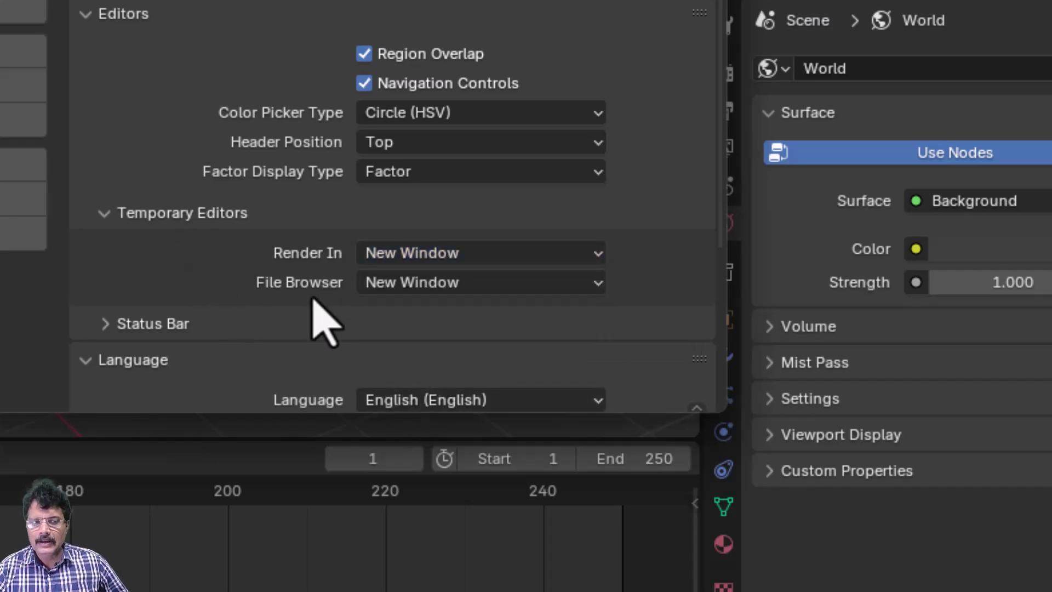
Step: Try Maximized Area for the temporary File Browser and set it back to New Window
{"action": "left_click", "coordinate": [452, 283]}
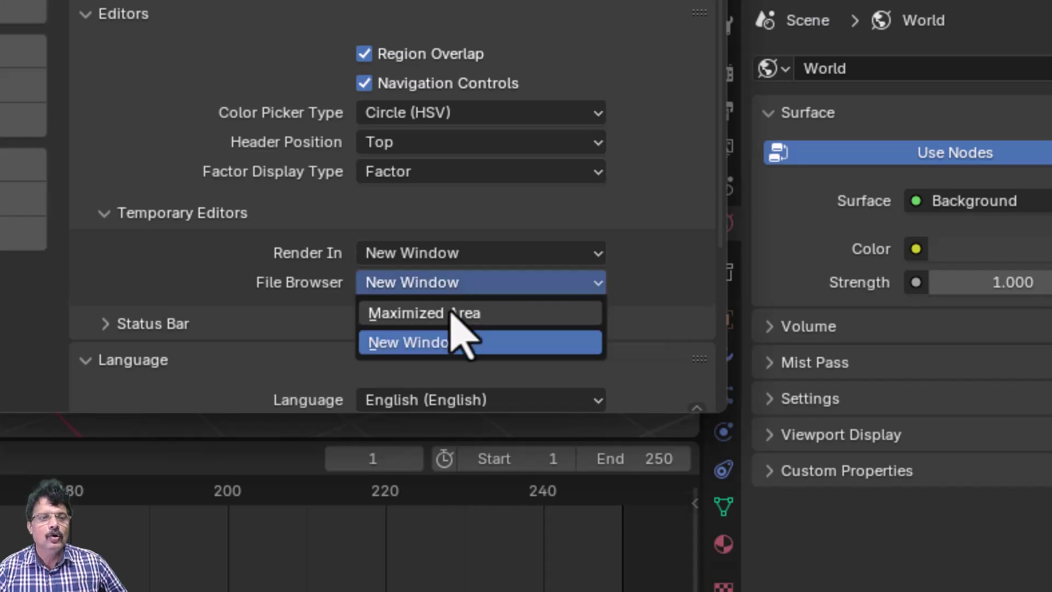
{"action": "left_click", "coordinate": [450, 312]}
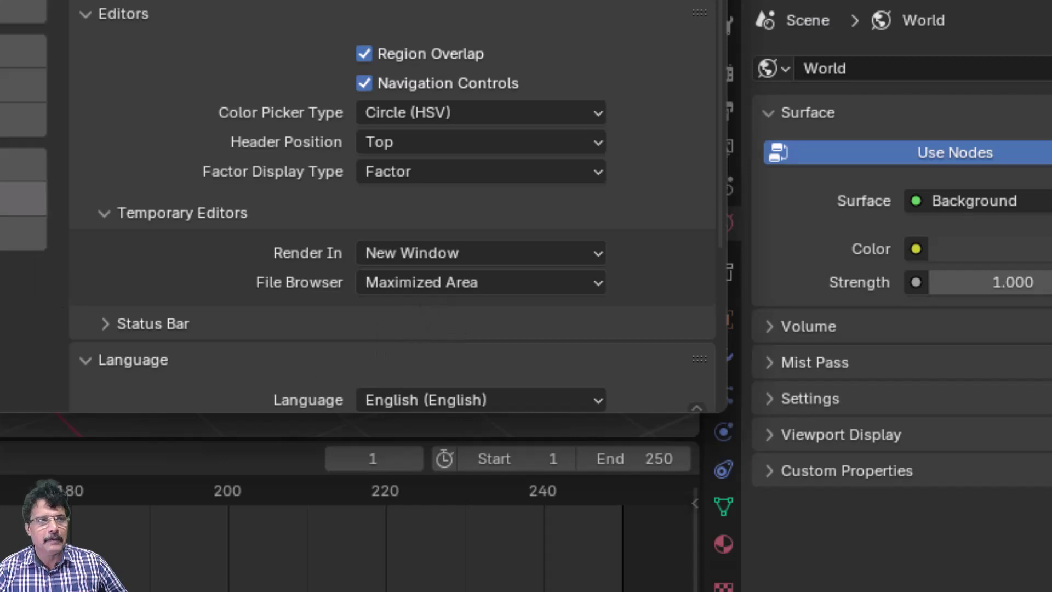
{"action": "left_click", "coordinate": [409, 282]}
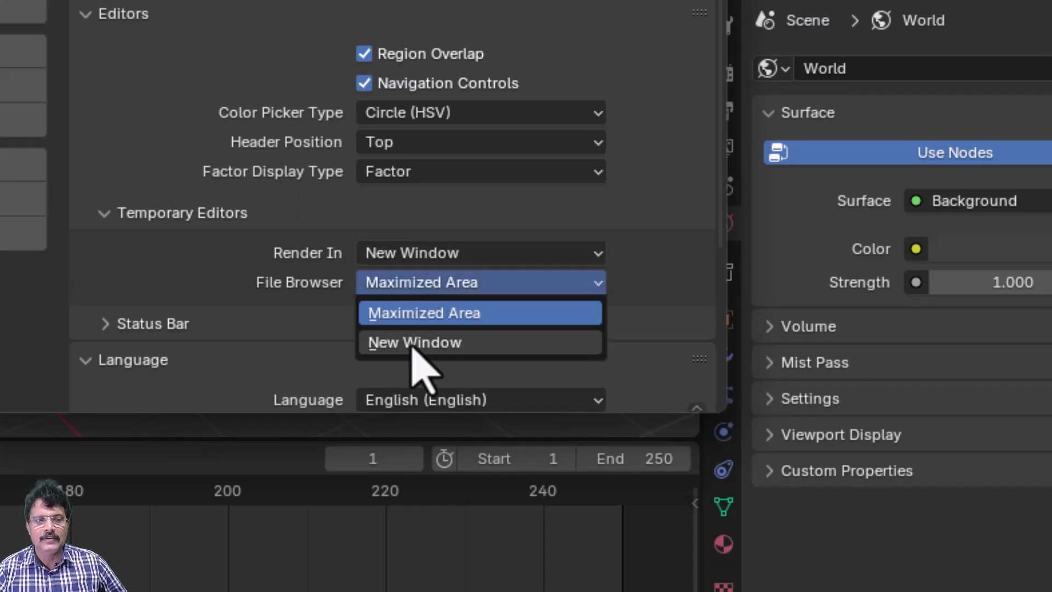
{"action": "left_click", "coordinate": [417, 343]}
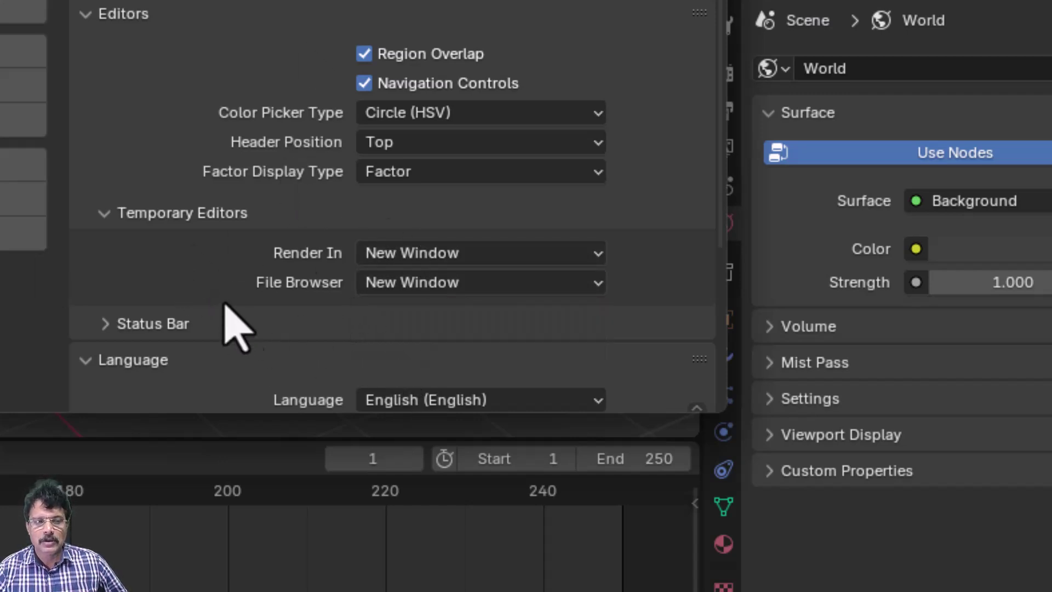
Step: Collapse Temporary Editors and enable Scene Statistics, Scene Duration, System Memory and Video Memory in the Status Bar options
{"action": "left_click", "coordinate": [108, 216]}
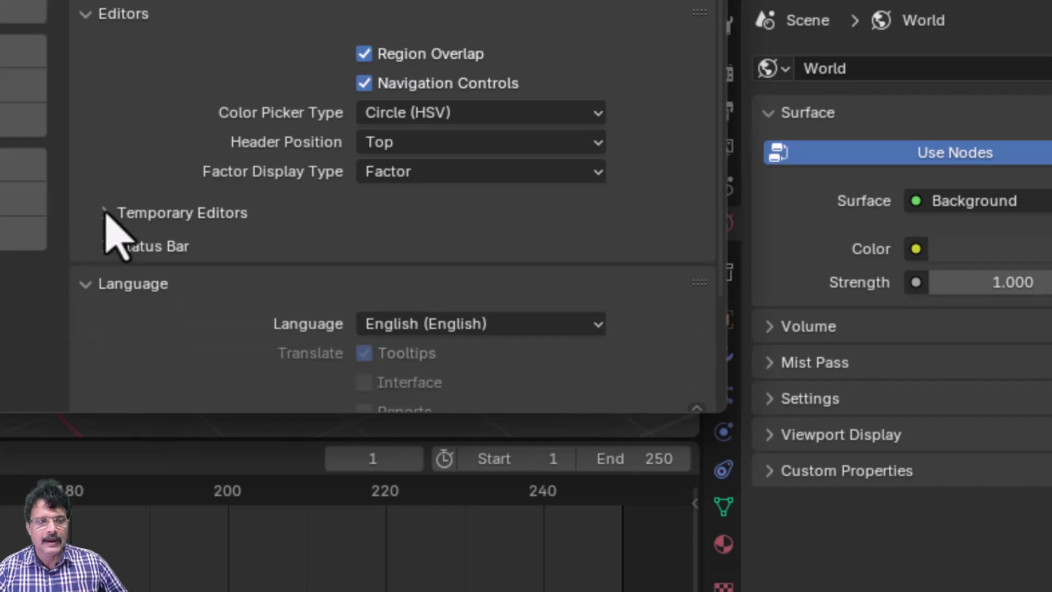
{"action": "left_click", "coordinate": [106, 247]}
{"action": "scroll", "coordinate": [241, 219], "scroll_direction": "down", "scroll_amount": 5}
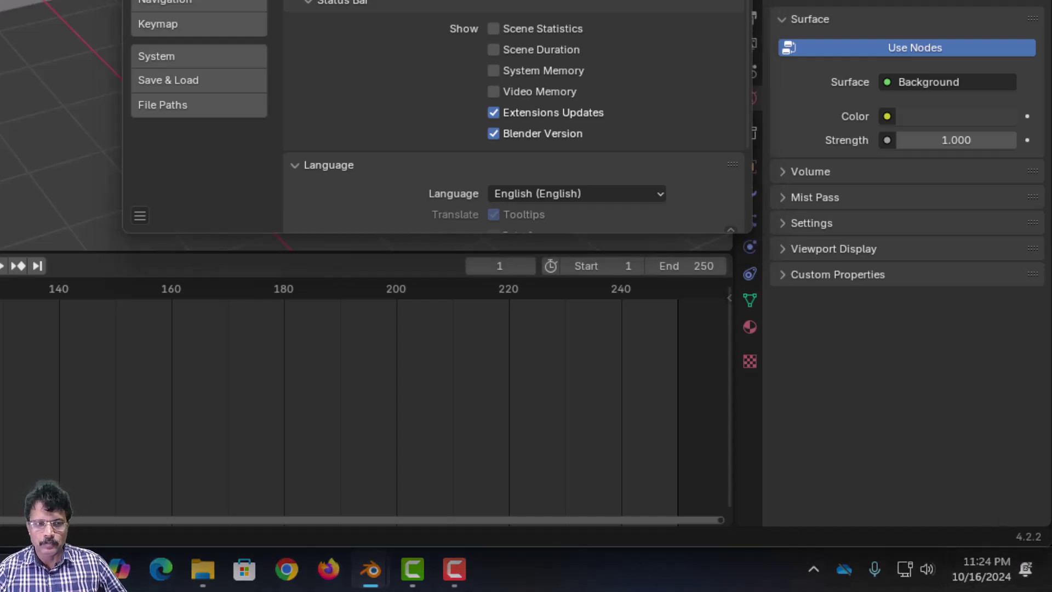
{"action": "left_click", "coordinate": [495, 29]}
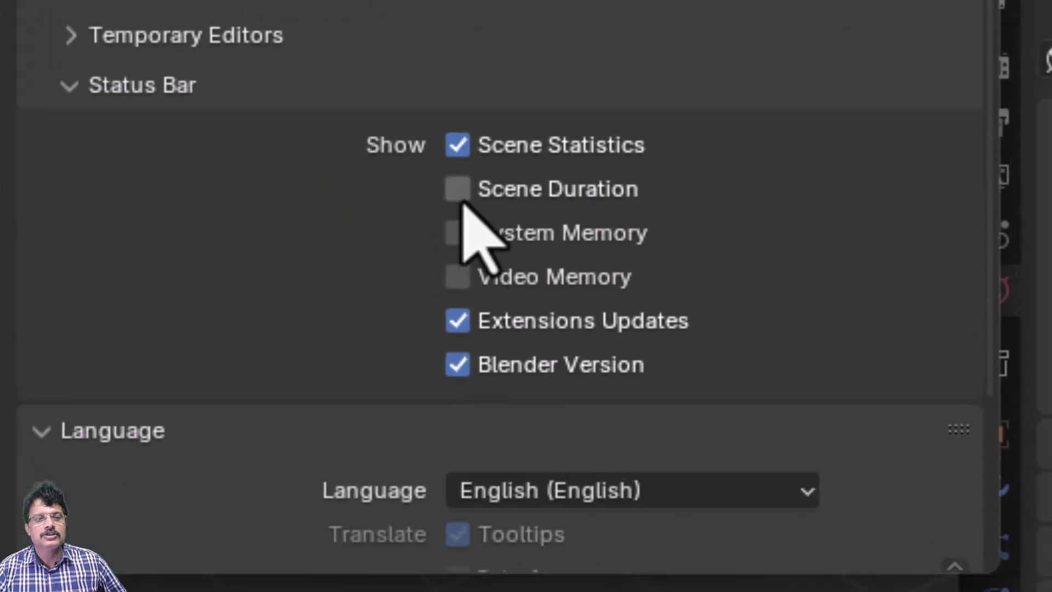
{"action": "left_click", "coordinate": [459, 194]}
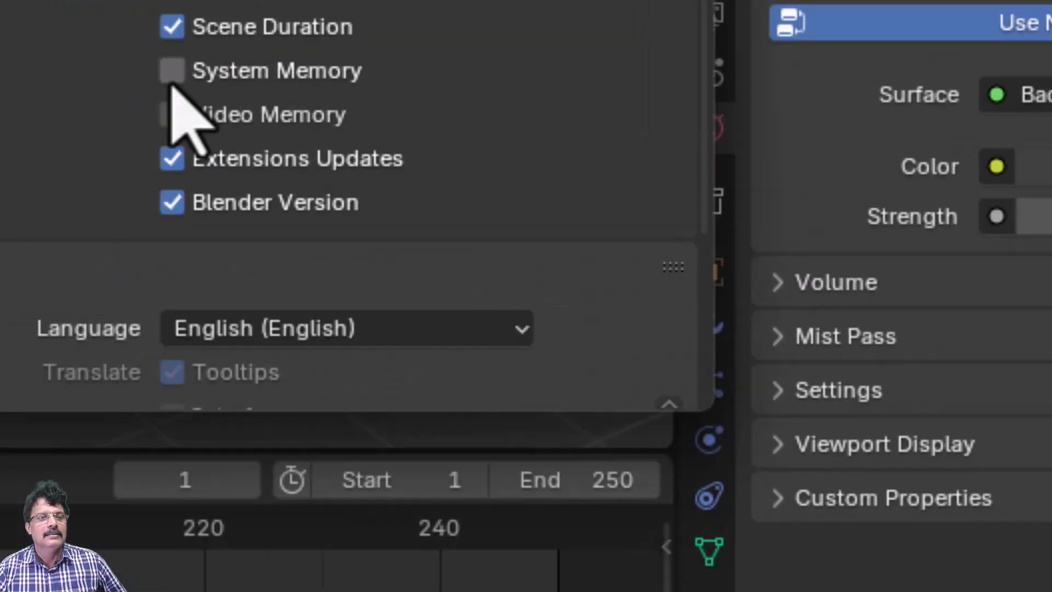
{"action": "left_click", "coordinate": [172, 73]}
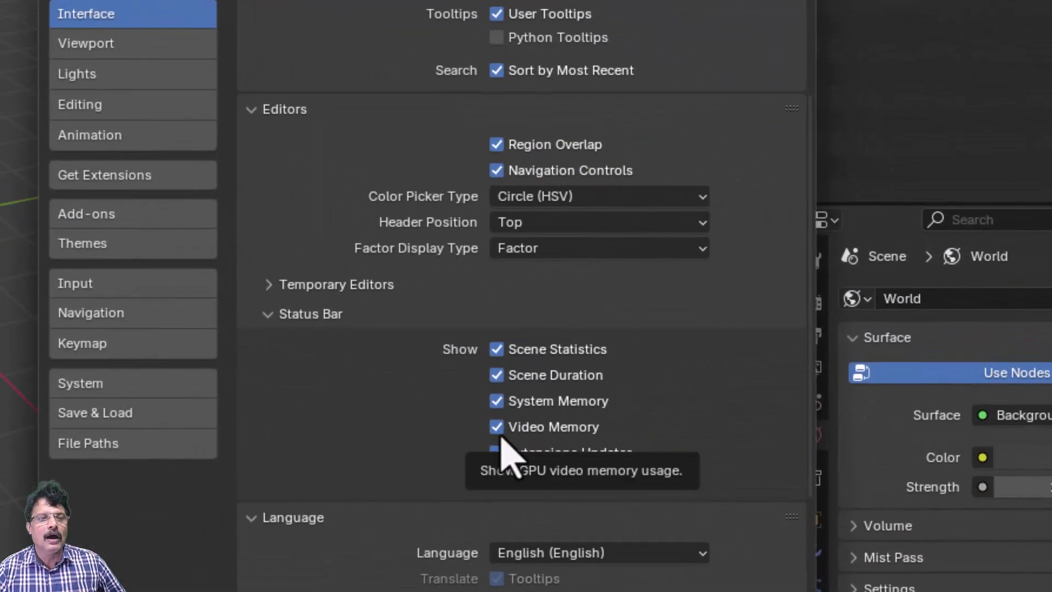
Step: Disable Scene Statistics, Scene Duration, System Memory and Video Memory for the status bar and collapse the Status Bar options
{"action": "left_click", "coordinate": [499, 426]}
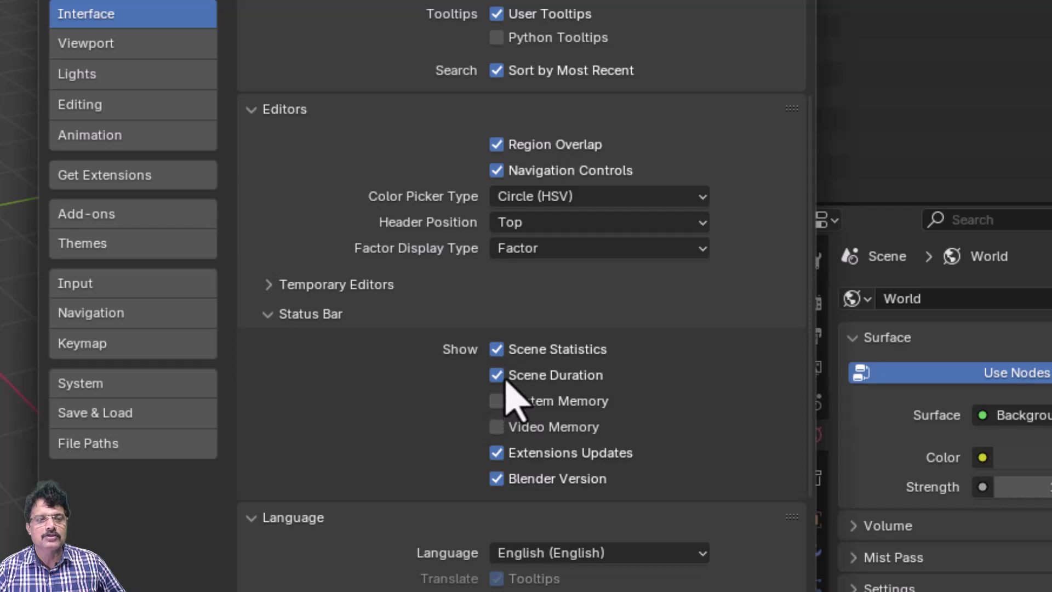
{"action": "left_click", "coordinate": [496, 349]}
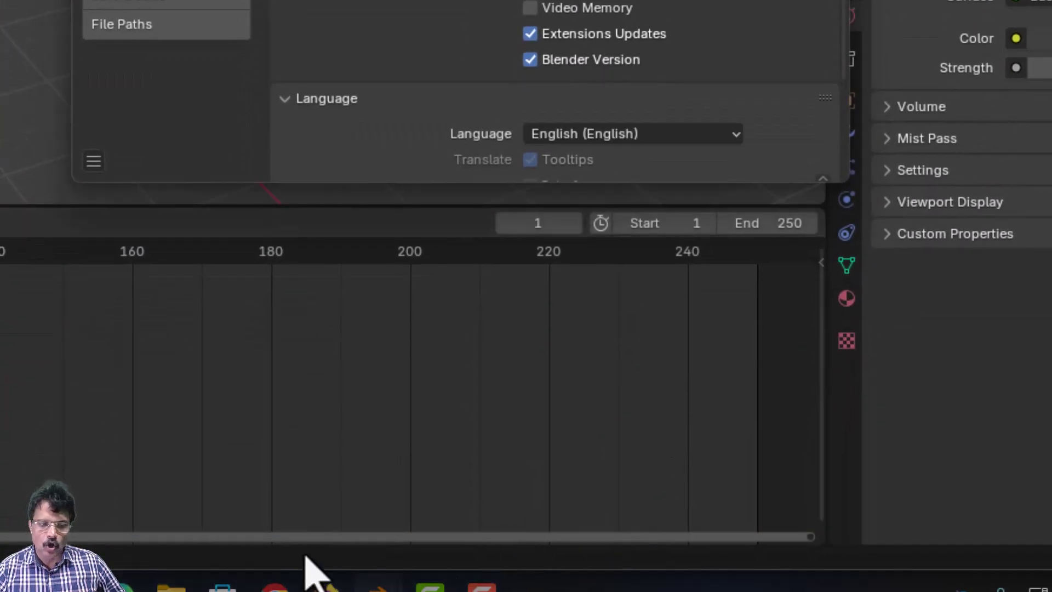
{"action": "right_click", "coordinate": [306, 556]}
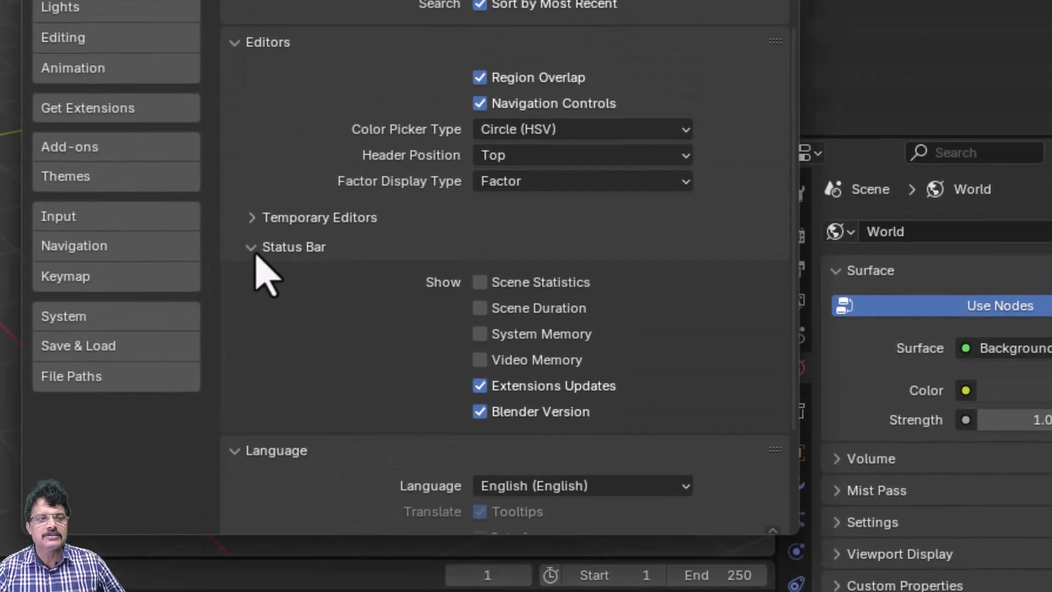
{"action": "left_click", "coordinate": [256, 253]}
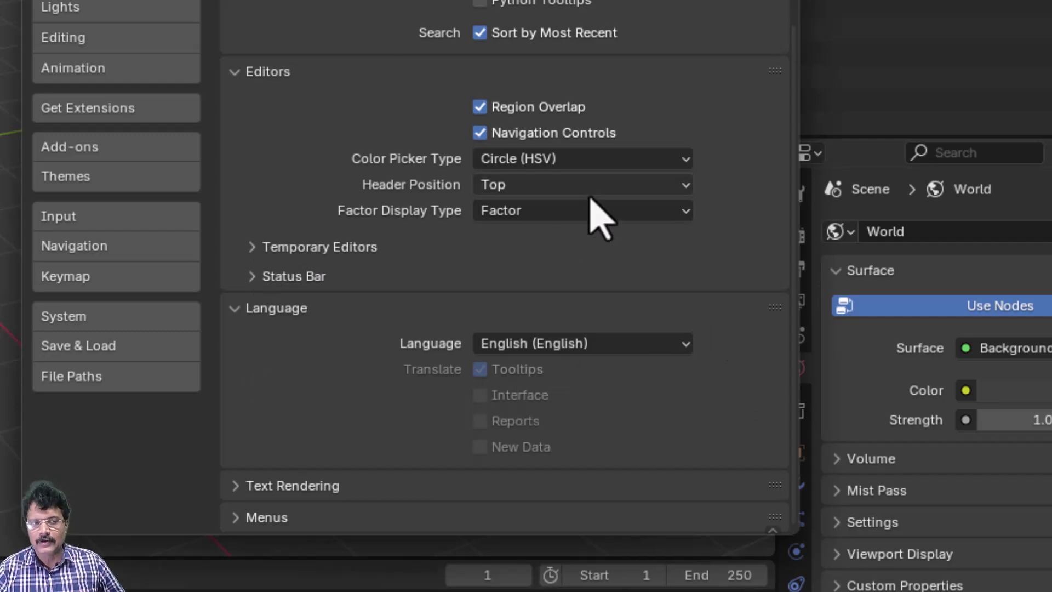
Step: Review the available interface languages, keeping English (English), and collapse the Language section
{"action": "left_click", "coordinate": [536, 346]}
{"action": "scroll", "coordinate": [469, 134], "scroll_direction": "up", "scroll_amount": 3}
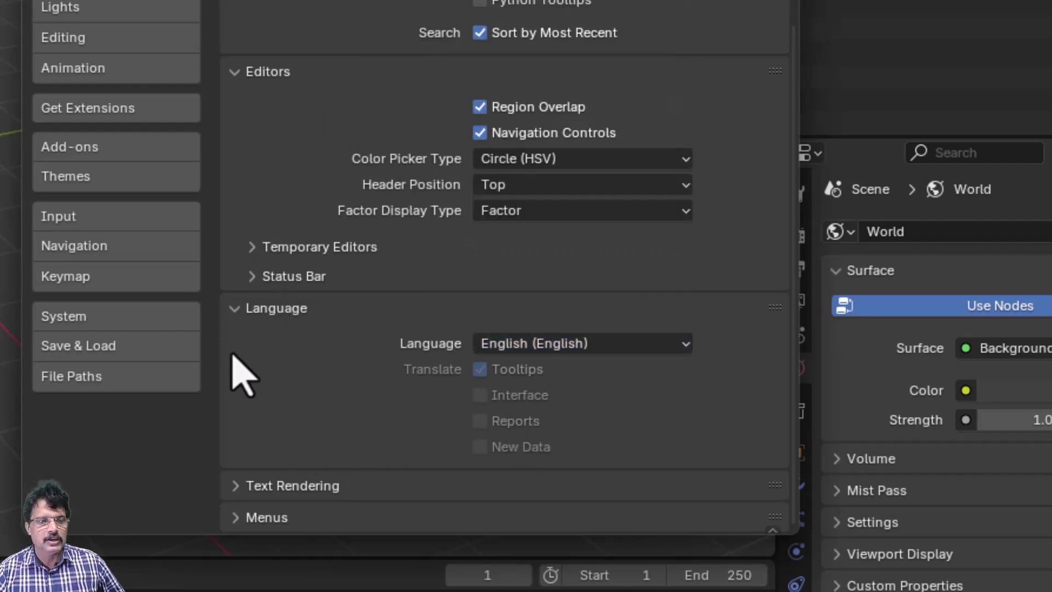
{"action": "left_click", "coordinate": [232, 316]}
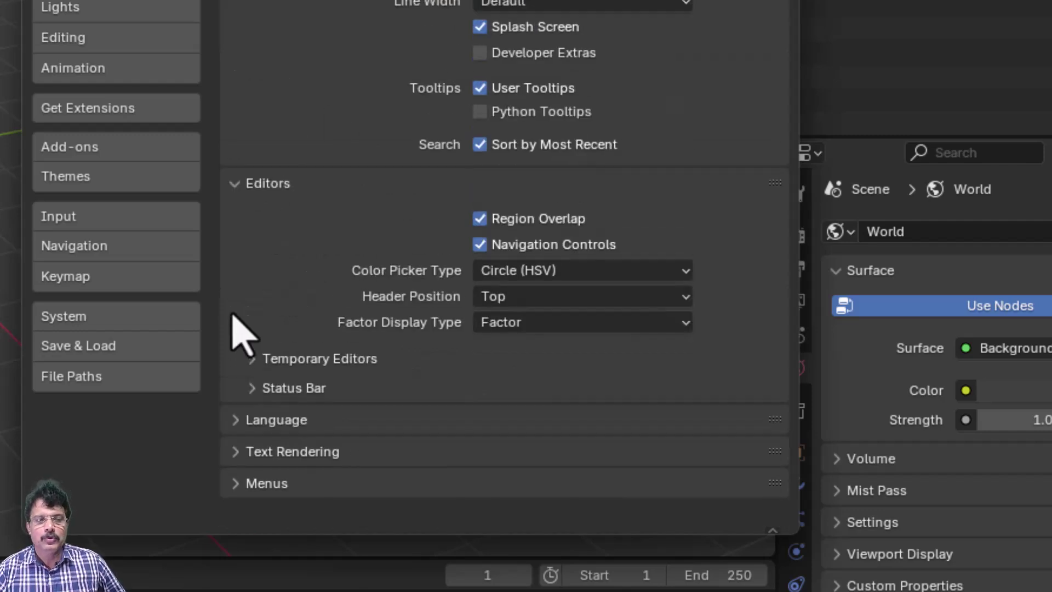
Step: Expand the Text Rendering section and review its Hinting choices, keeping Auto
{"action": "left_click", "coordinate": [237, 459]}
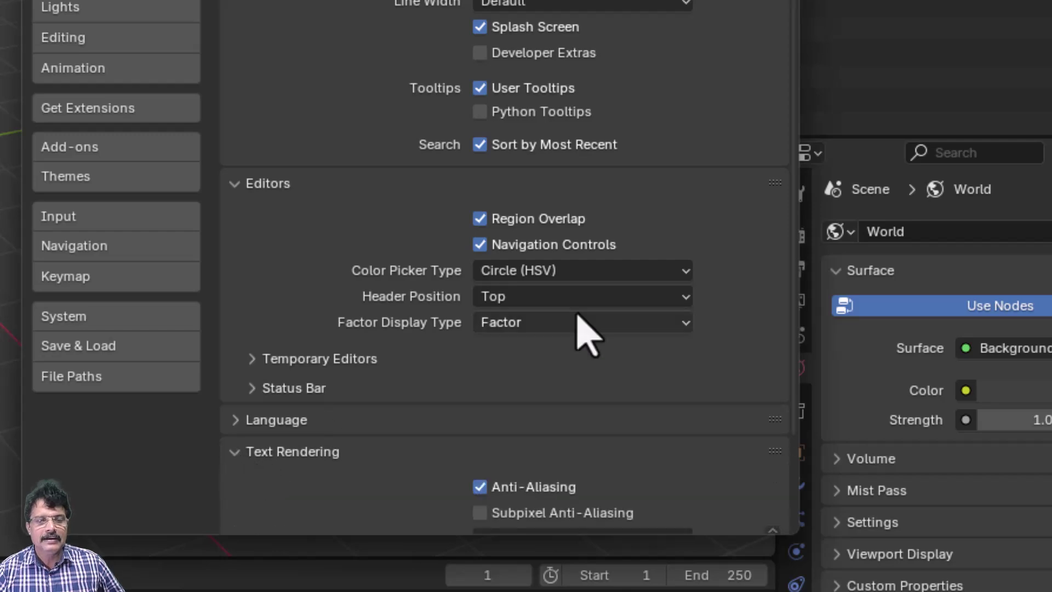
{"action": "scroll", "coordinate": [581, 329], "scroll_direction": "down", "scroll_amount": 3}
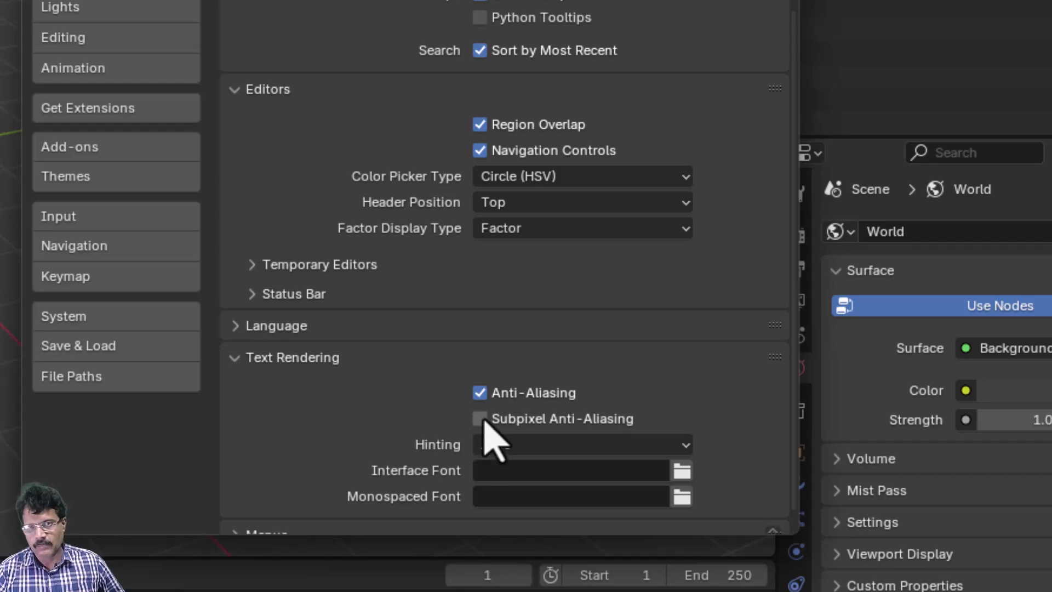
{"action": "scroll", "coordinate": [400, 447], "scroll_direction": "down", "scroll_amount": 1}
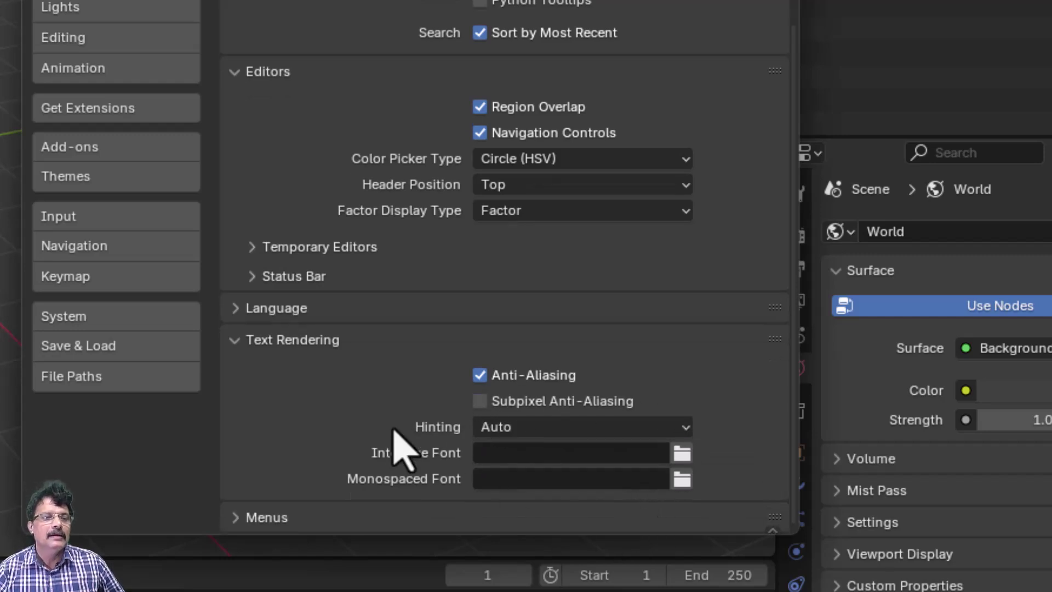
{"action": "left_click", "coordinate": [523, 430]}
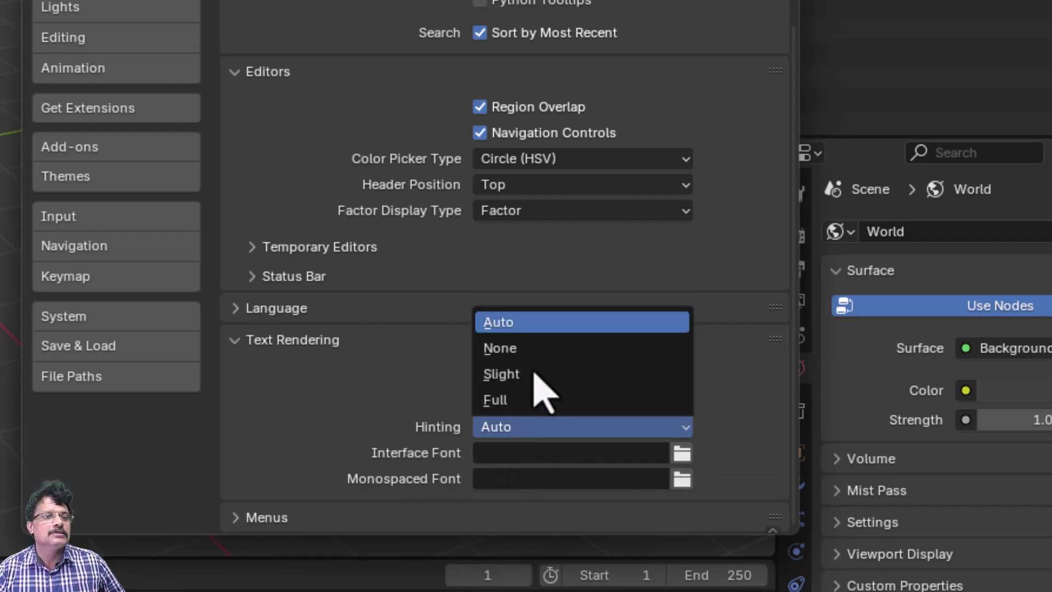
{"action": "left_click", "coordinate": [528, 435]}
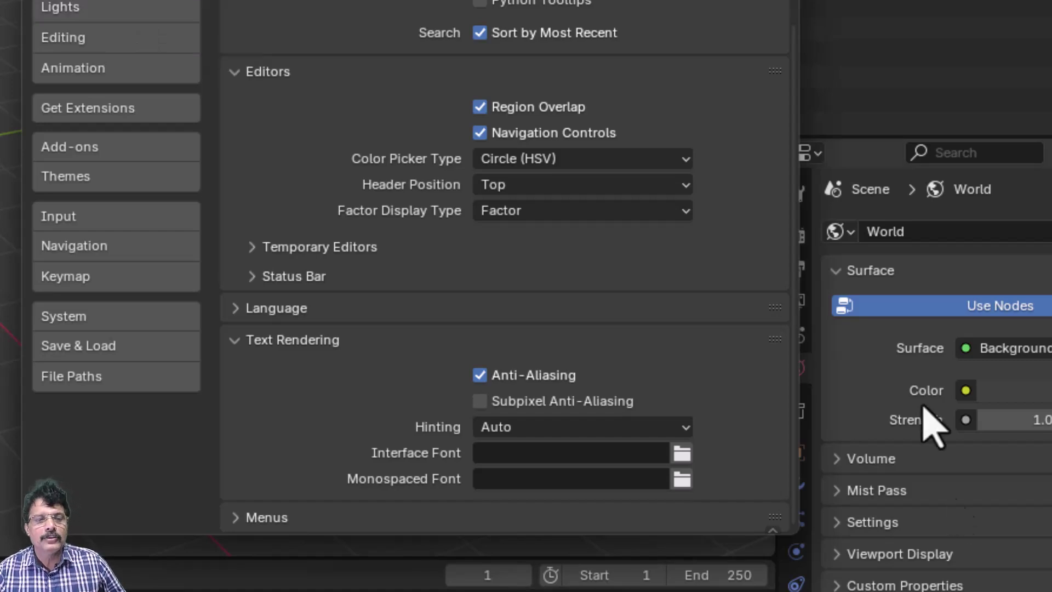
Step: Browse the installed fonts for the Interface Font, cancel without choosing one and collapse the Text Rendering section
{"action": "left_click", "coordinate": [682, 452]}
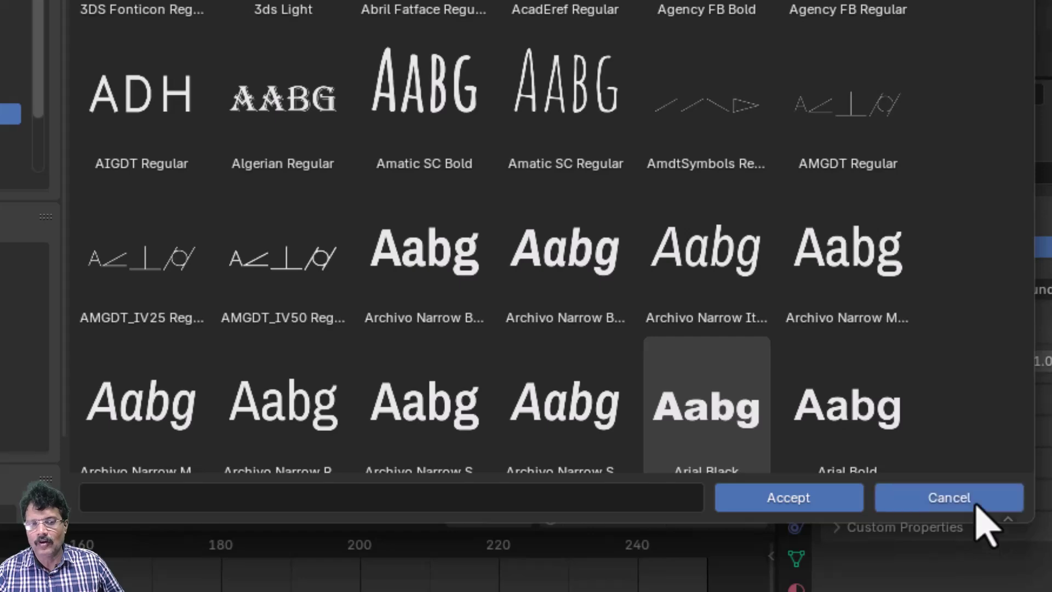
{"action": "left_click", "coordinate": [976, 505]}
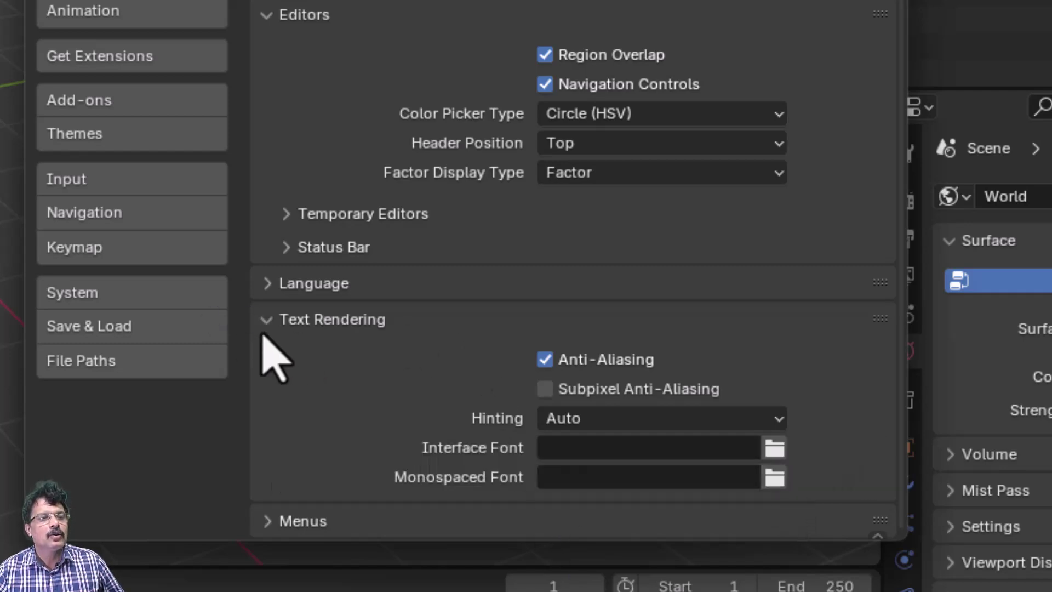
{"action": "left_click", "coordinate": [274, 318]}
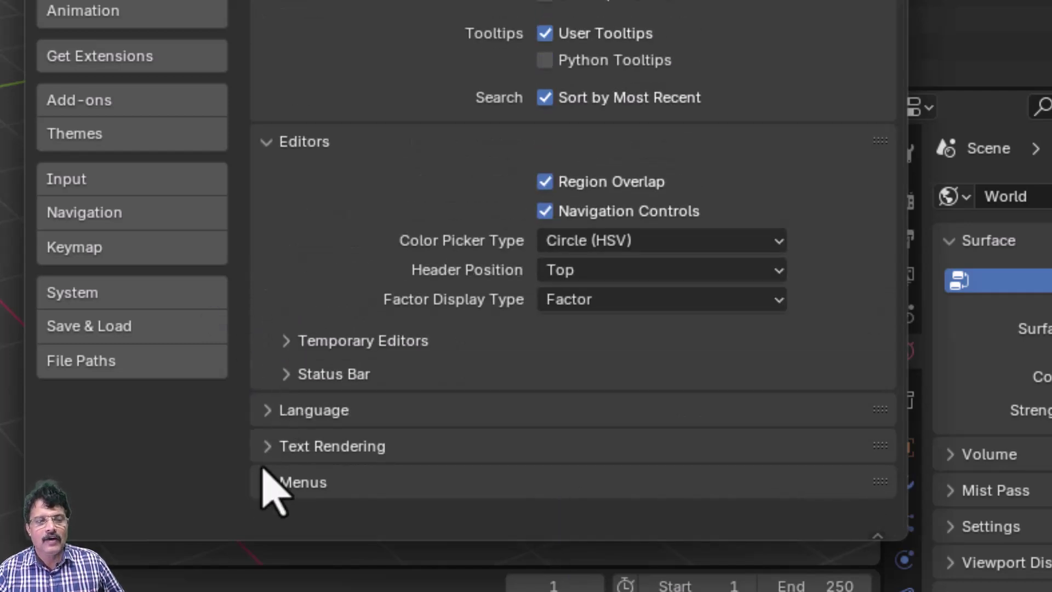
Step: Expand the Menus section, try Open on Mouse Over with the File menu, and disable the option again with its settings collapsed
{"action": "left_click", "coordinate": [273, 484]}
{"action": "scroll", "coordinate": [787, 318], "scroll_direction": "down", "scroll_amount": 5}
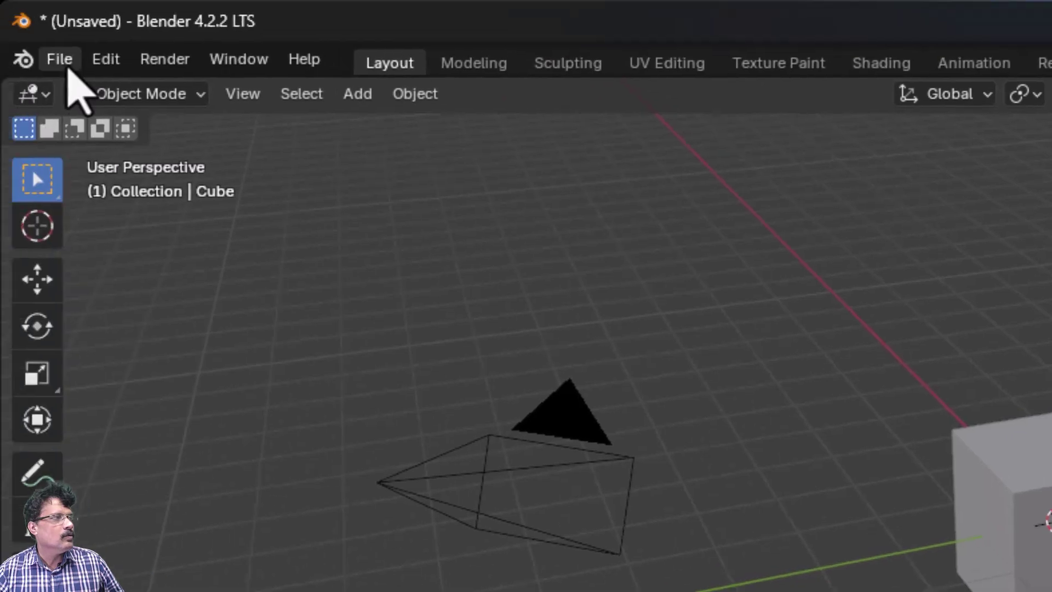
{"action": "mouse_move", "coordinate": [68, 67]}
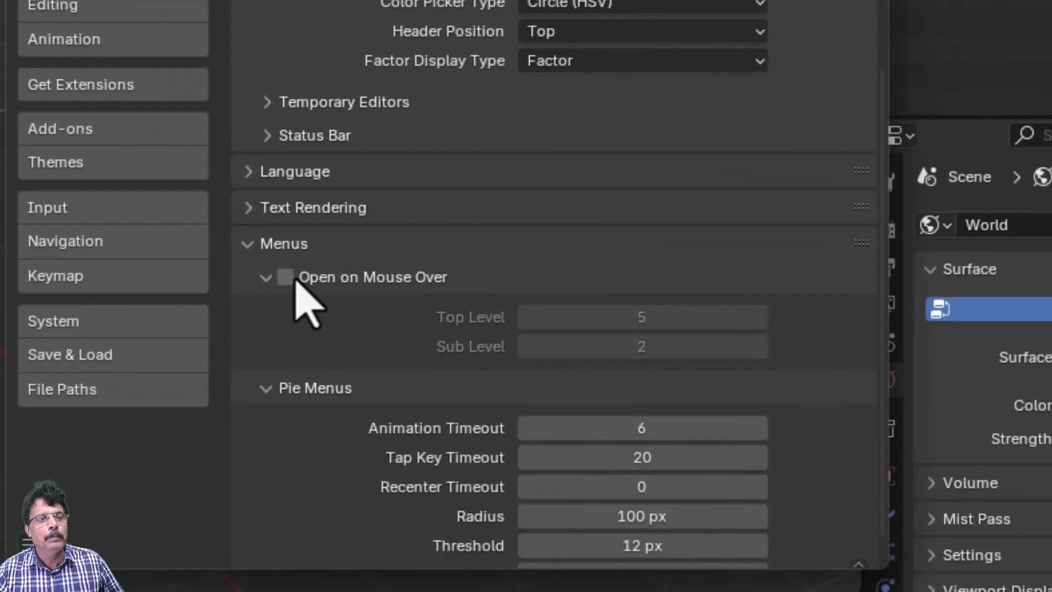
{"action": "left_click", "coordinate": [285, 277]}
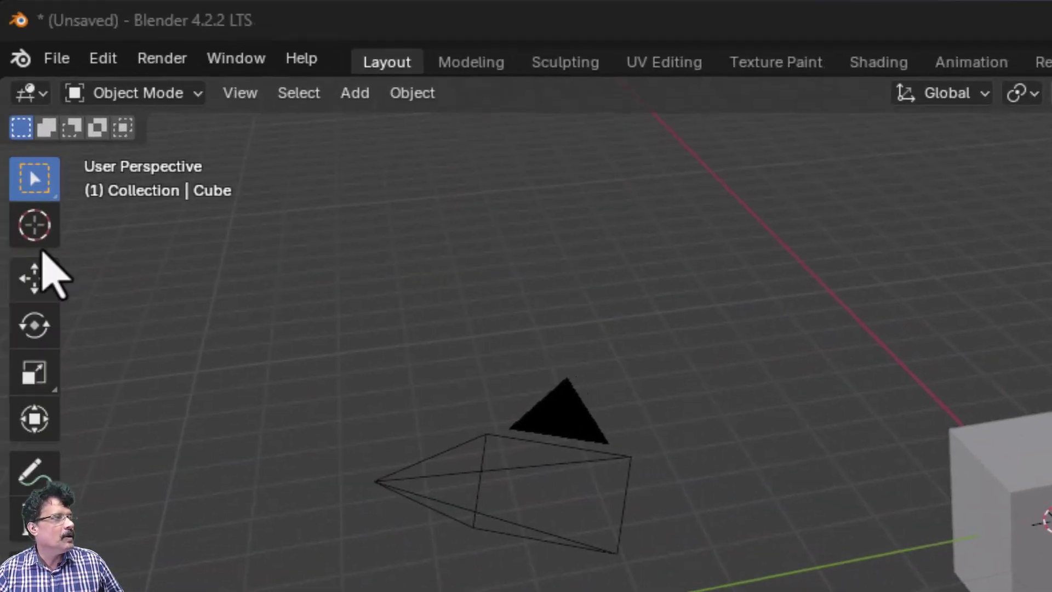
{"action": "mouse_move", "coordinate": [62, 56]}
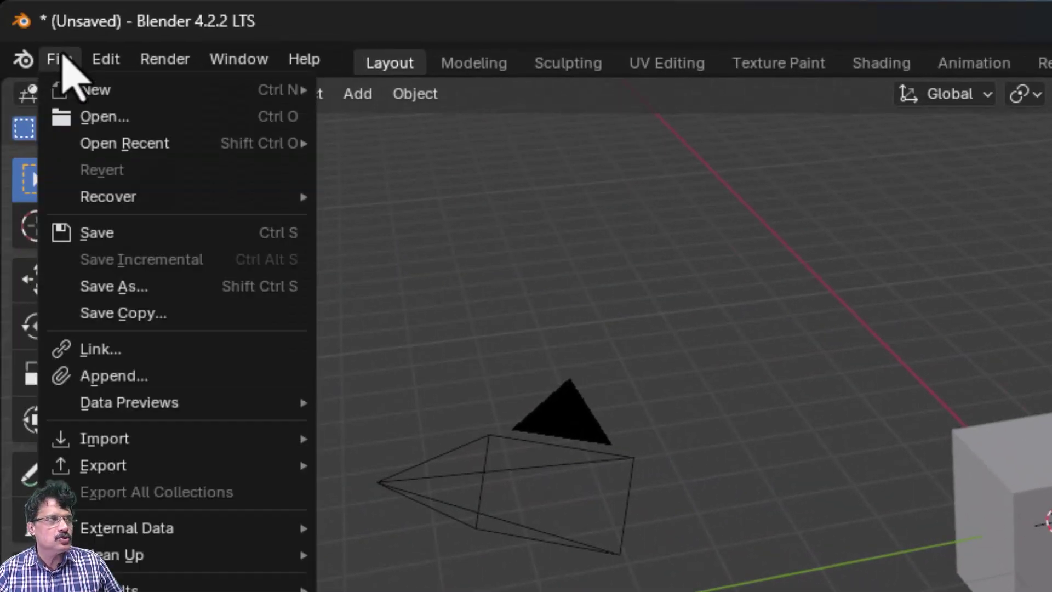
{"action": "mouse_move", "coordinate": [89, 419]}
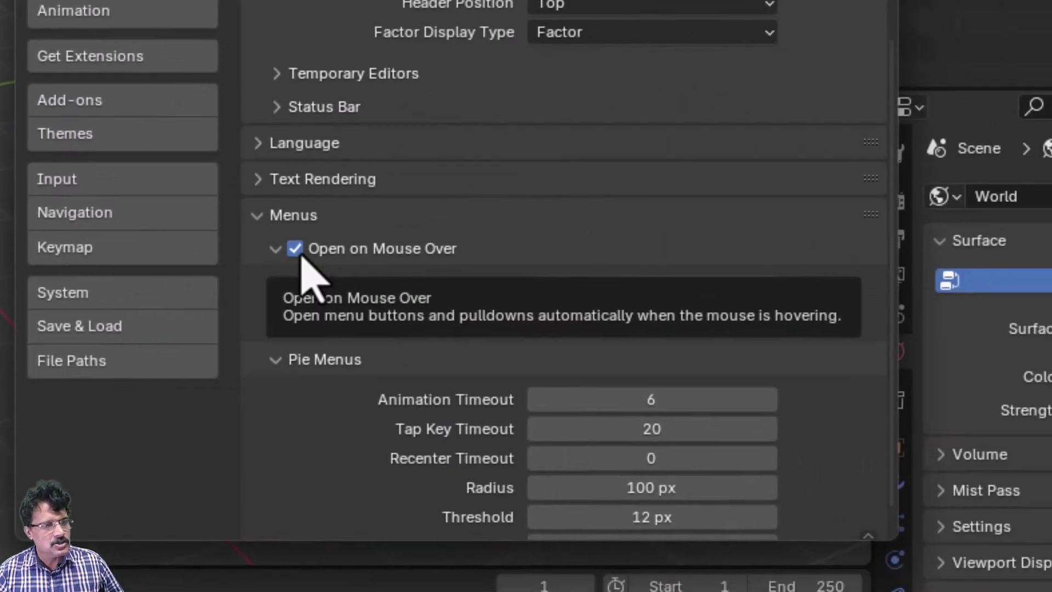
{"action": "left_click", "coordinate": [294, 249]}
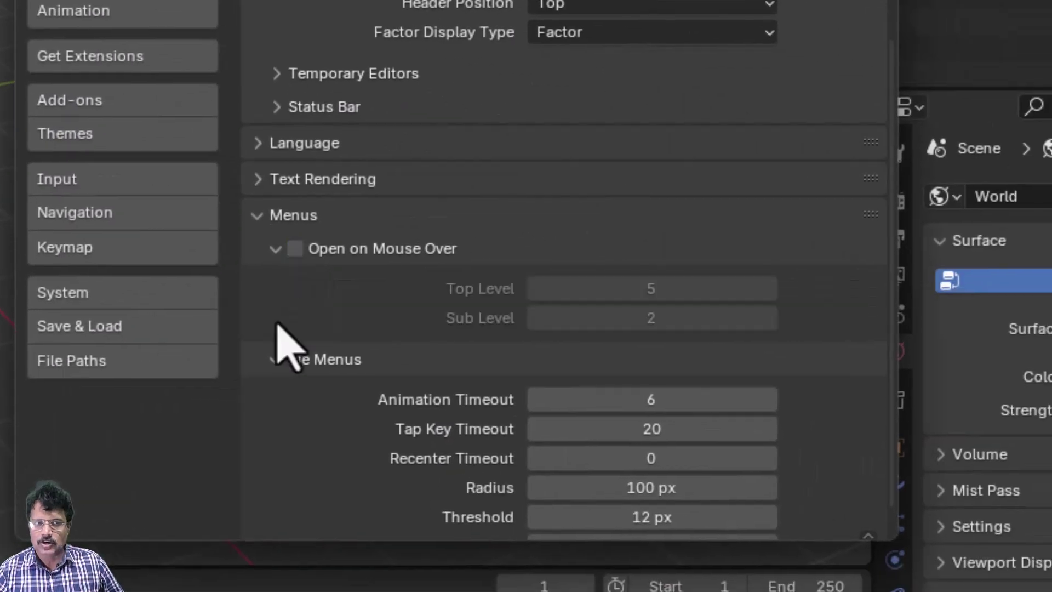
{"action": "left_click", "coordinate": [272, 249]}
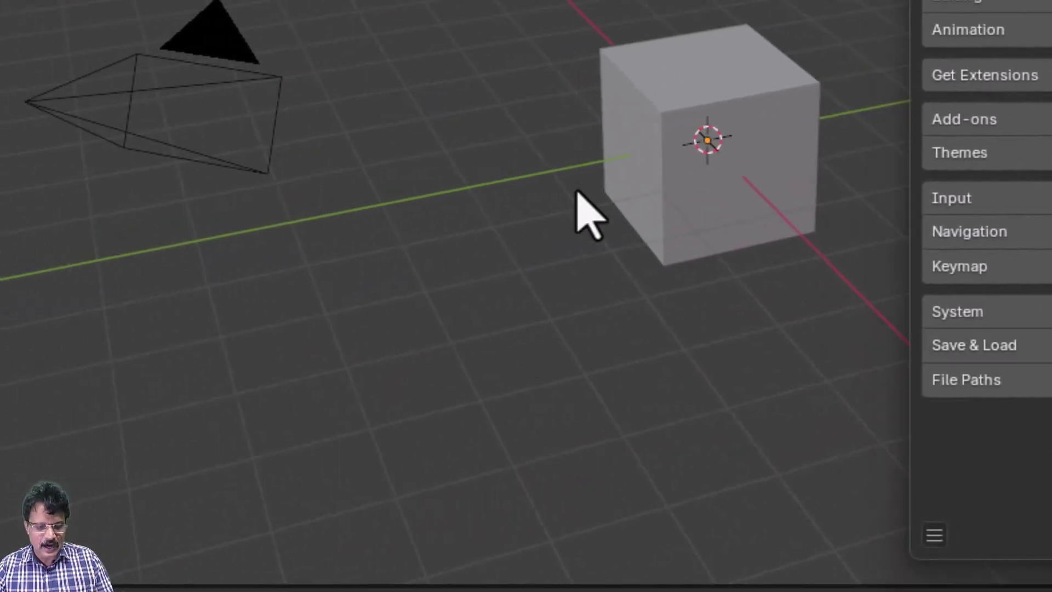
Step: Set the pie menu Radius to 30 px and compare the Shading pie menu in the viewport before and after
{"action": "key", "text": "z"}
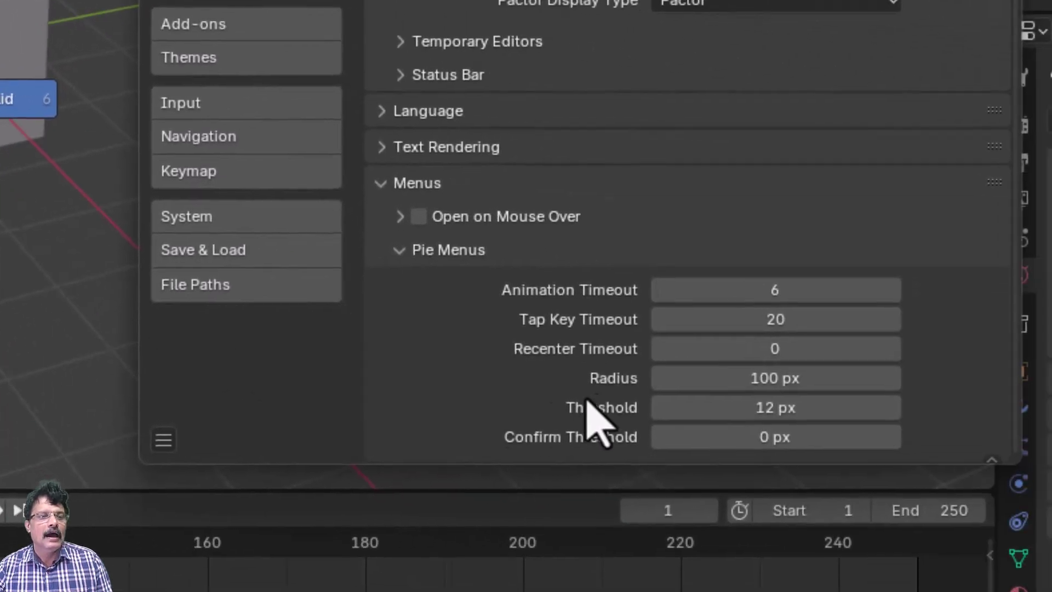
{"action": "left_click", "coordinate": [812, 375]}
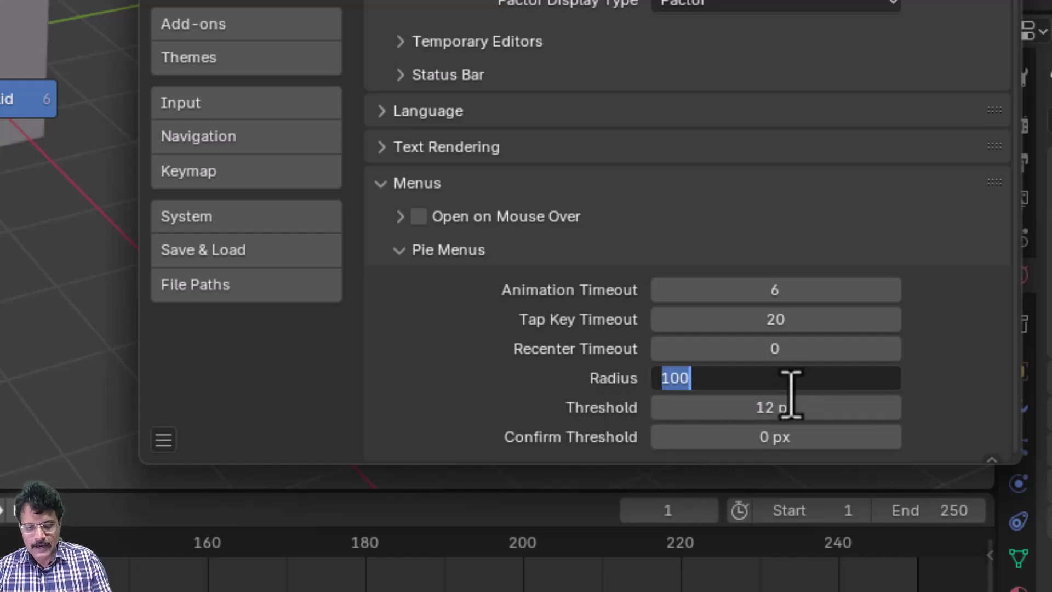
{"action": "key", "text": "Return"}
{"action": "key", "text": "z"}
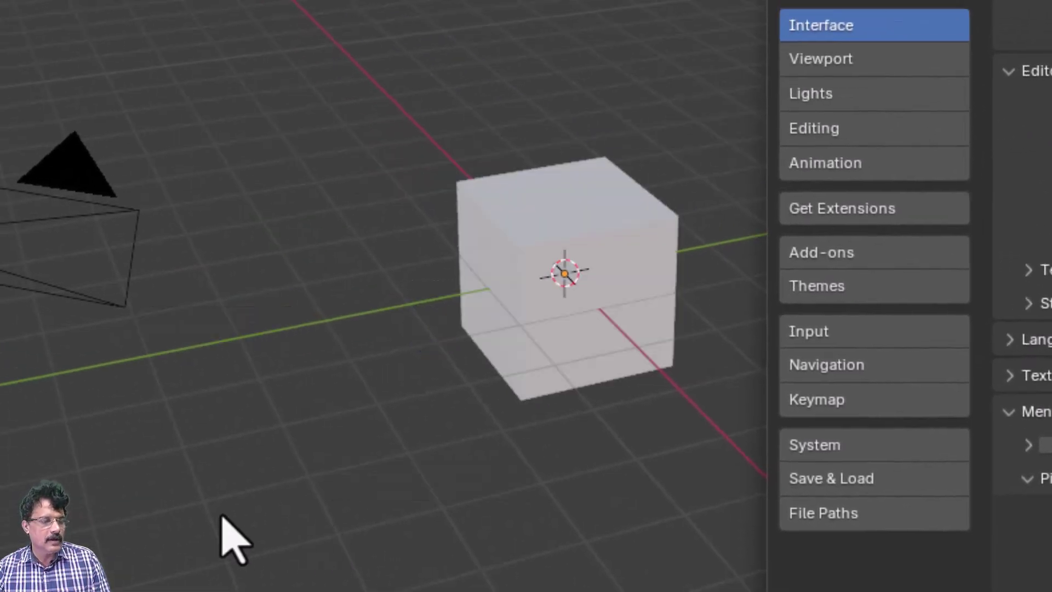
{"action": "key", "text": "z"}
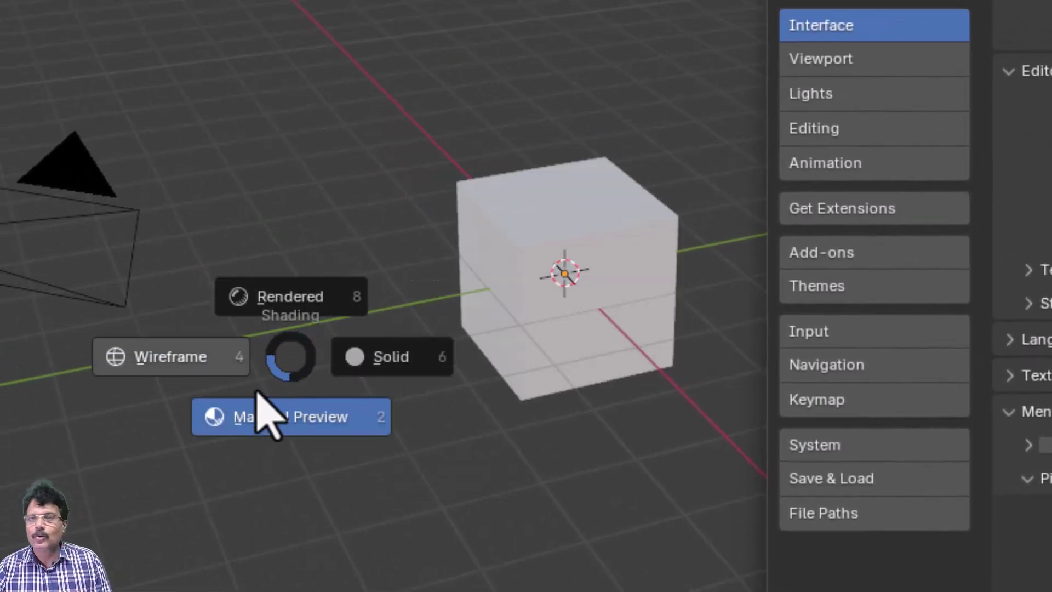
{"action": "left_click", "coordinate": [347, 570]}
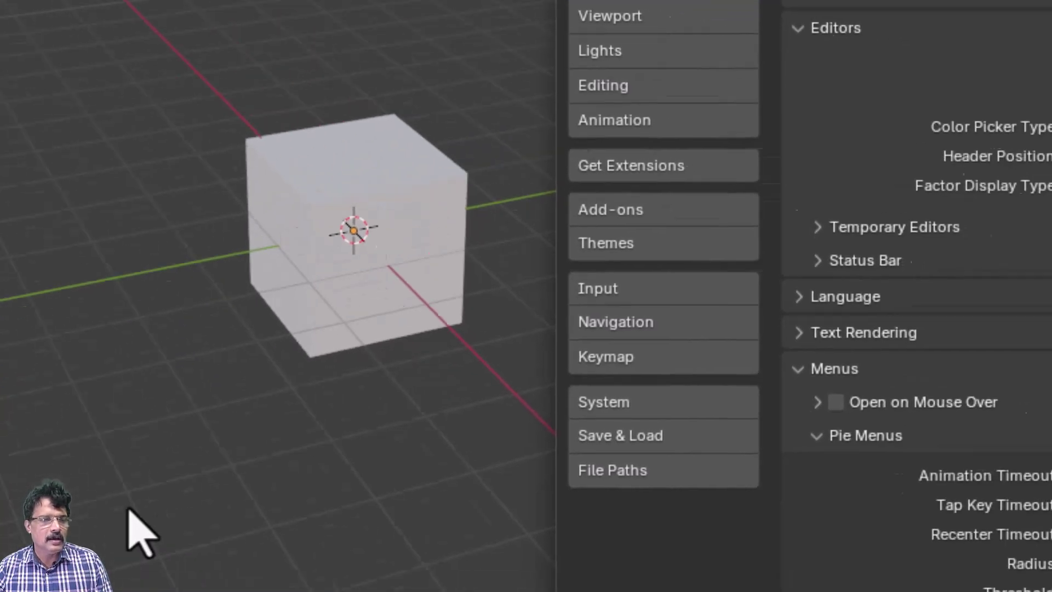
Step: Set the pie menu Radius to 75 px
{"action": "left_click", "coordinate": [812, 497]}
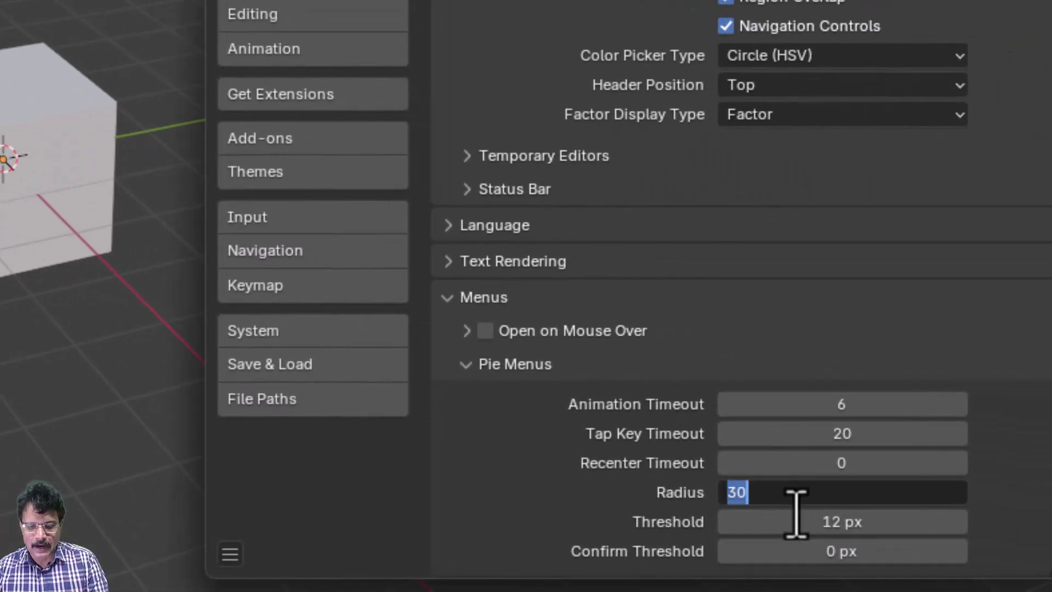
{"action": "type", "text": "75"}
{"action": "key", "text": "Return"}
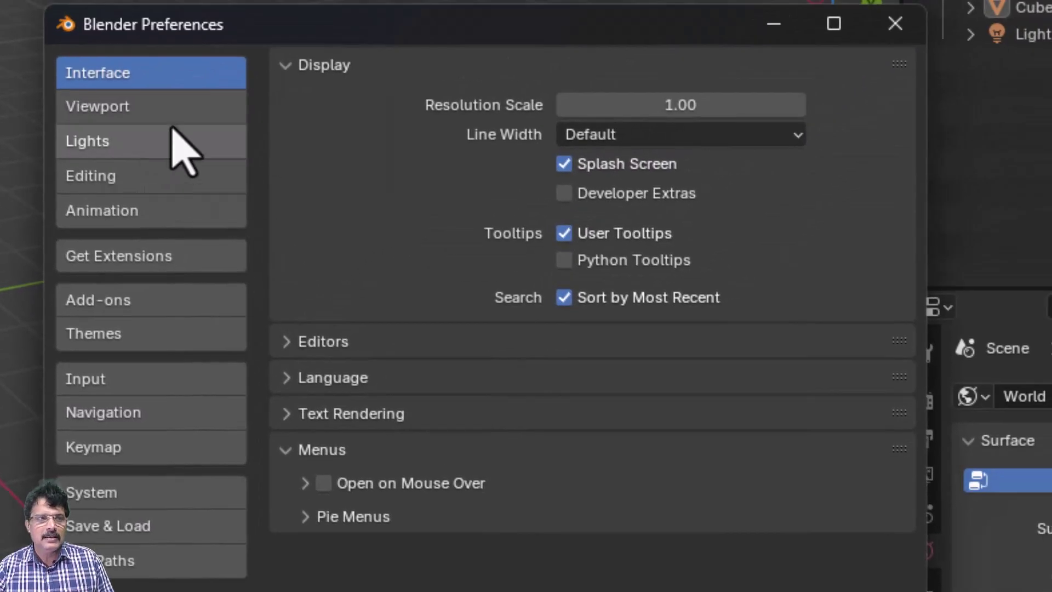
Step: Open the Viewport preferences and toggle the Object Info text overlay off and on again
{"action": "left_click", "coordinate": [177, 105]}
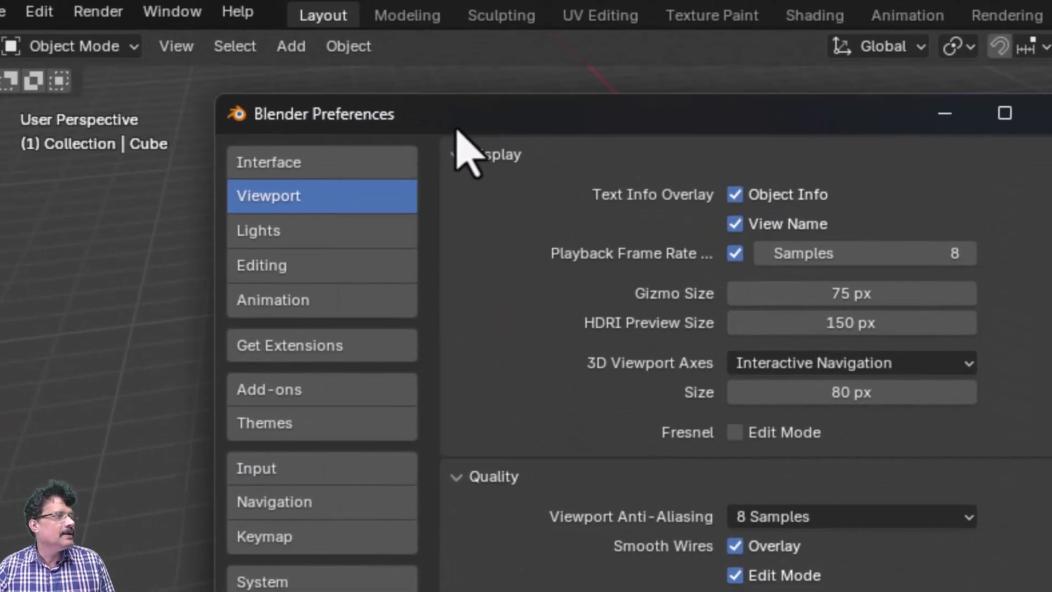
{"action": "left_click_drag", "start_coordinate": [457, 132], "coordinate": [413, 123]}
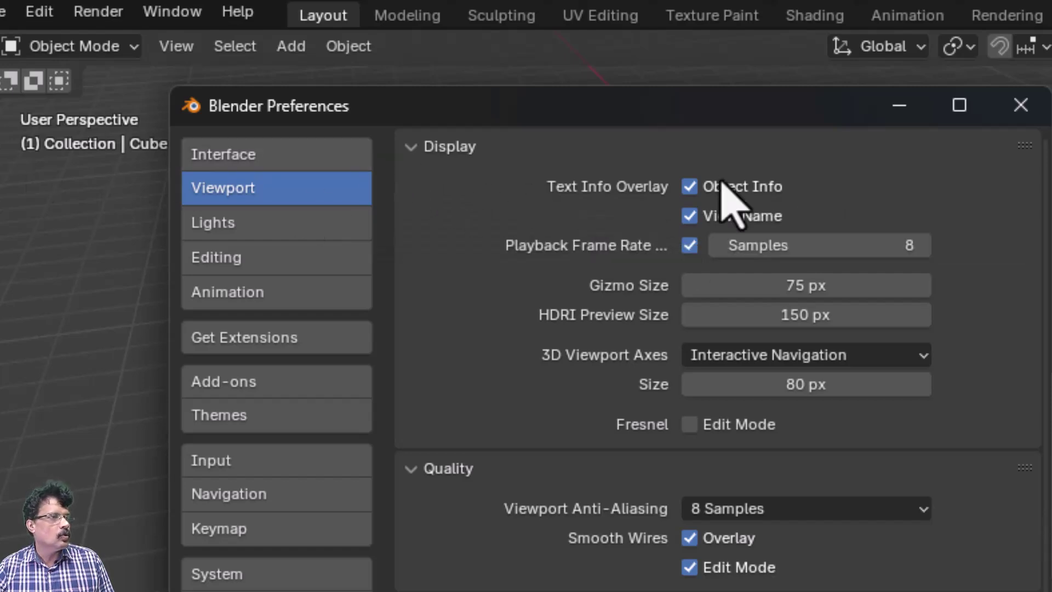
{"action": "left_click", "coordinate": [689, 186]}
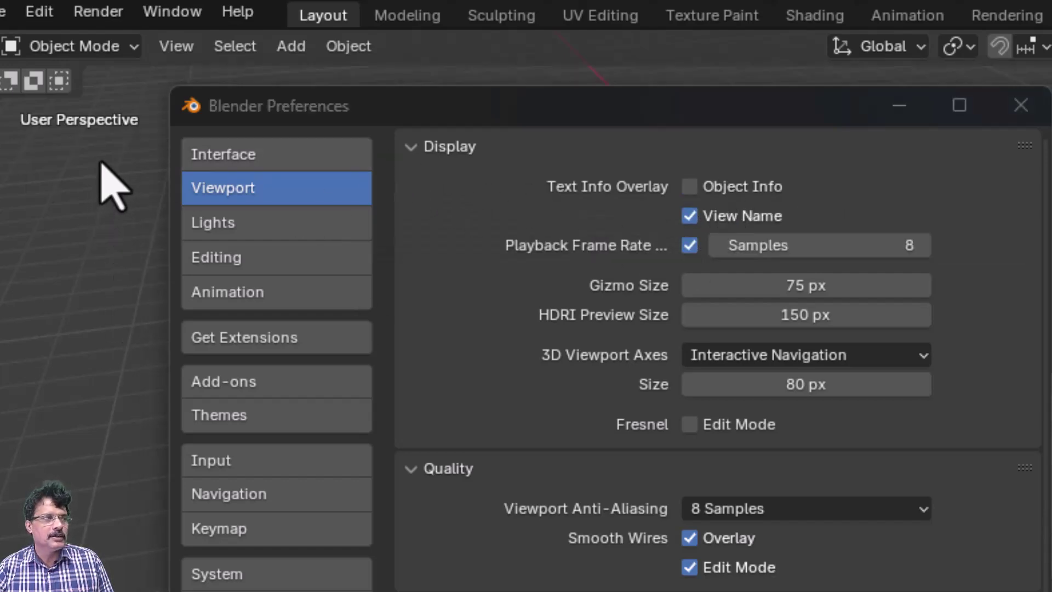
{"action": "left_click", "coordinate": [695, 192]}
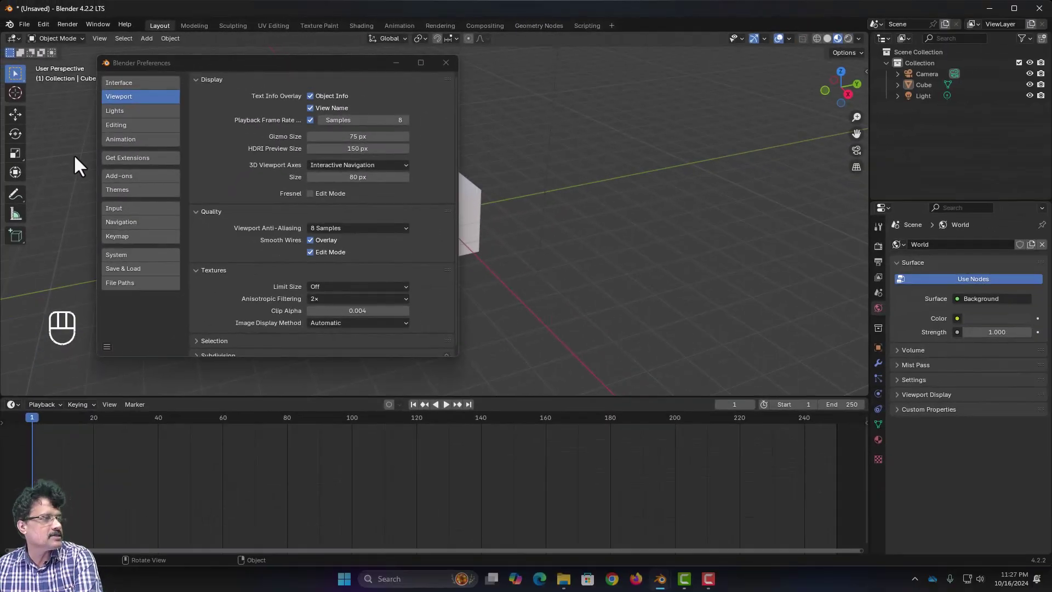
Step: Switch the viewport to the top view and toggle the View Name overlay off and on again
{"action": "key", "text": "KP_7"}
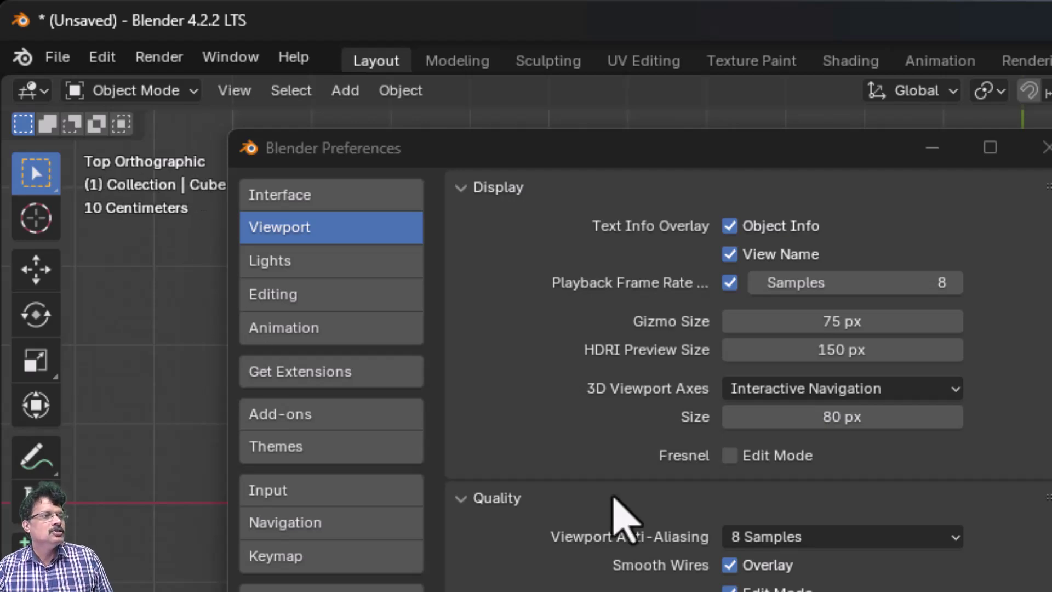
{"action": "left_click", "coordinate": [729, 255]}
{"action": "left_click", "coordinate": [729, 255]}
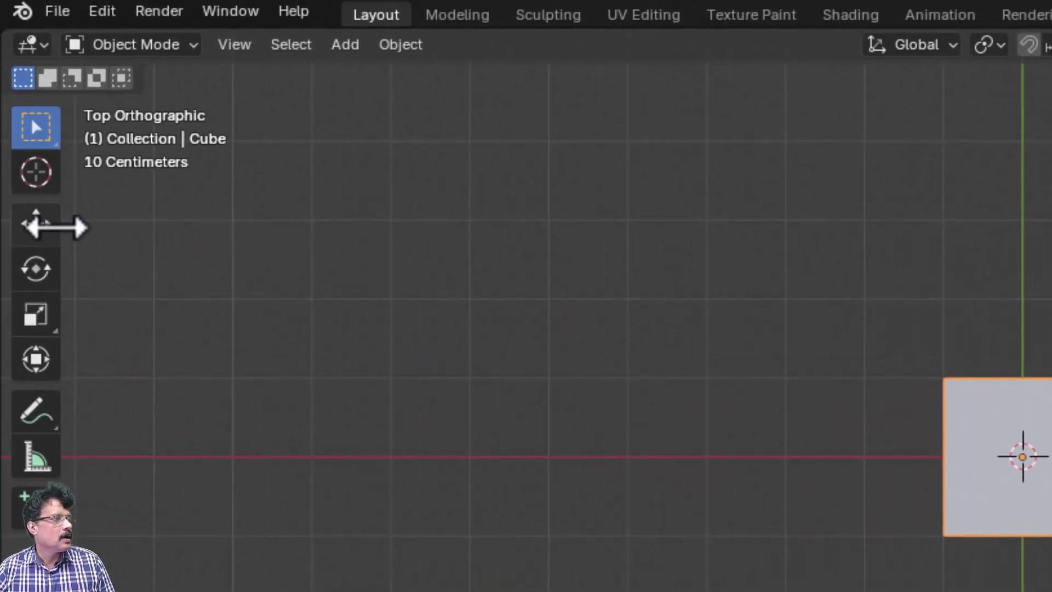
Step: With the Move tool active on the cube, try a Gizmo Size of 160 px and restore it to 75 px
{"action": "left_click", "coordinate": [35, 225]}
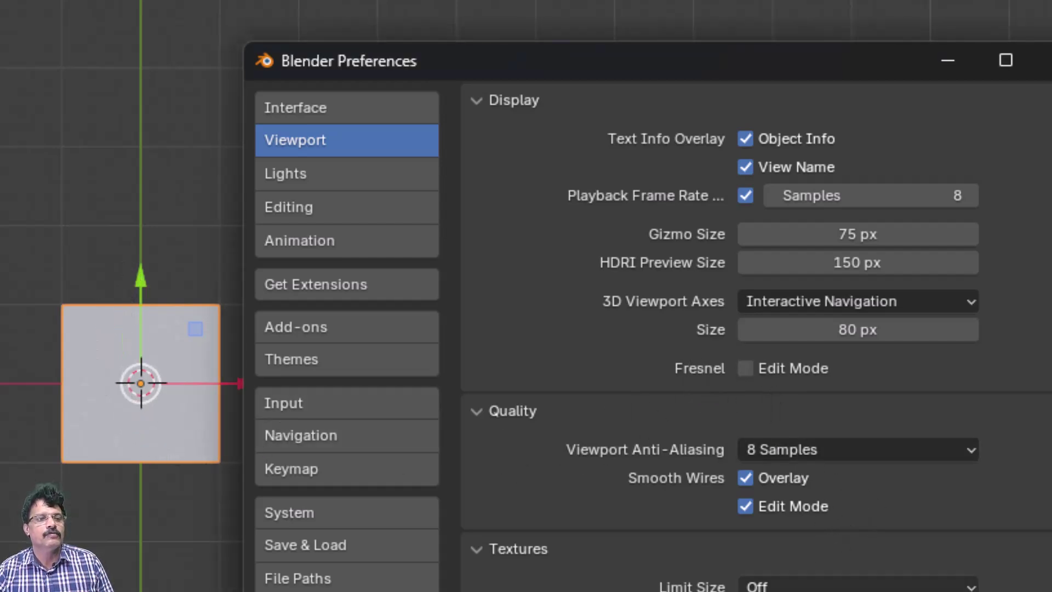
{"action": "key", "text": "BackSpace"}
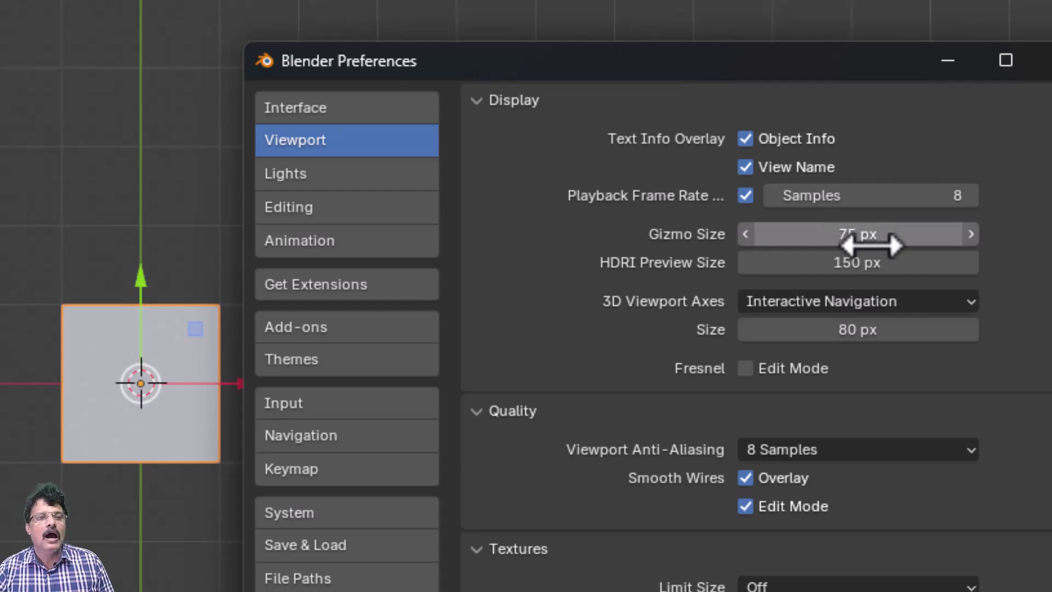
{"action": "left_click_drag", "start_coordinate": [846, 235], "coordinate": [894, 235]}
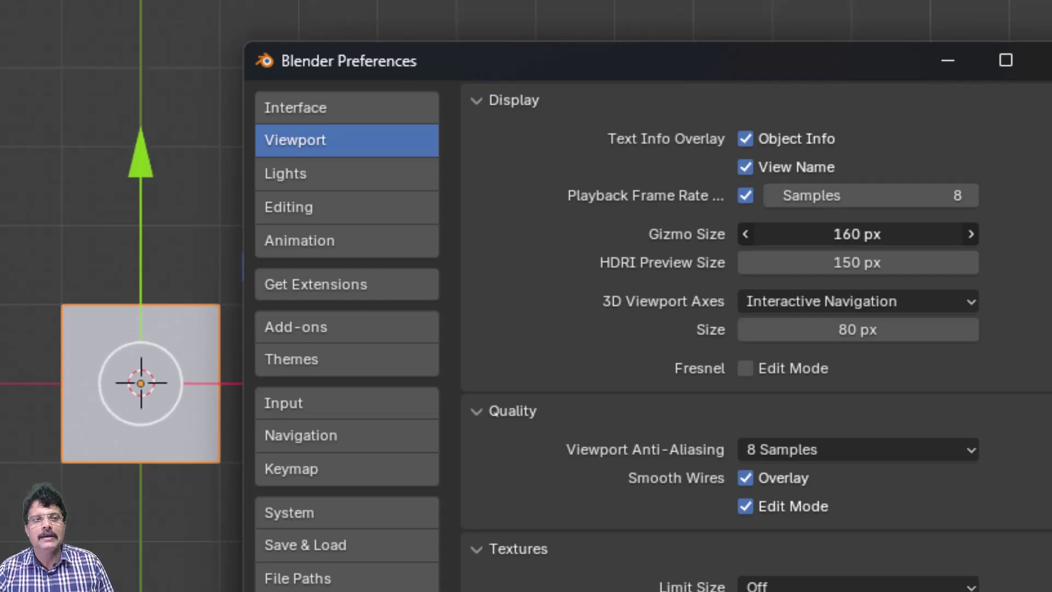
{"action": "left_click", "coordinate": [838, 234]}
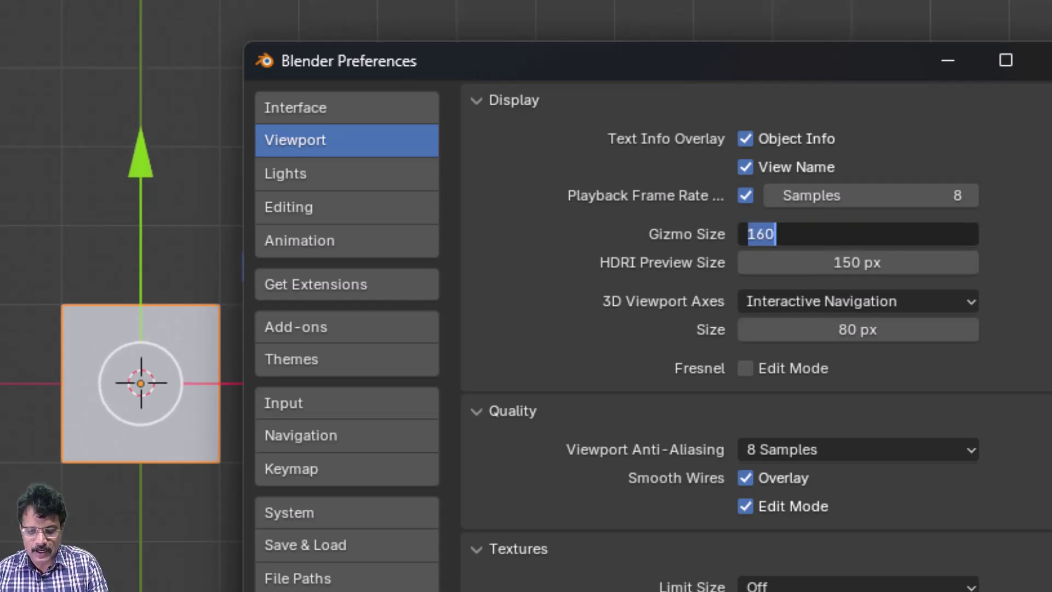
{"action": "key", "text": "Return"}
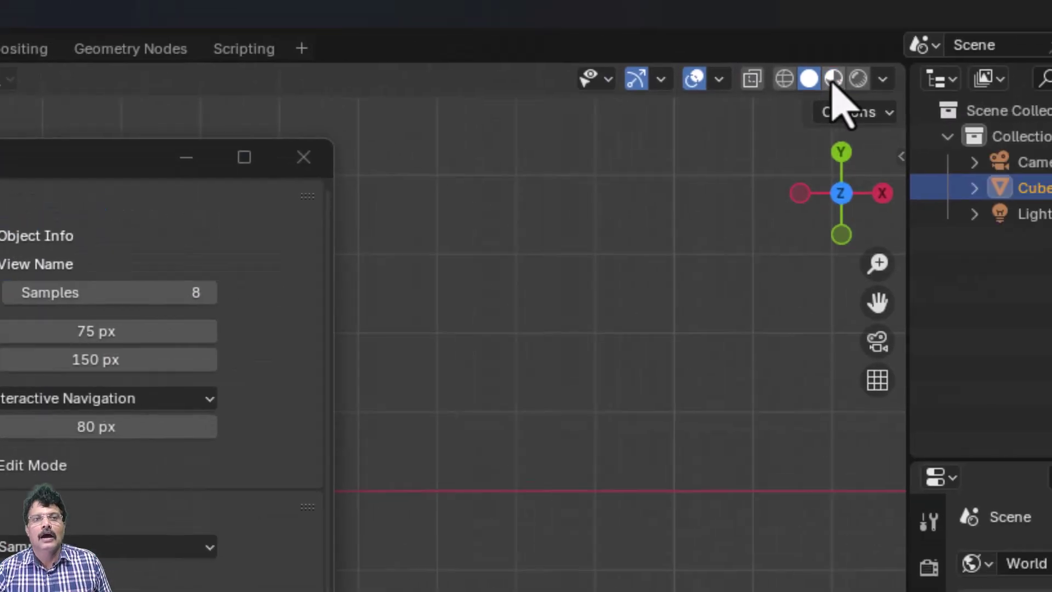
Step: Switch the viewport to Material Preview shading and open the HDRI lighting previews in its shading options
{"action": "left_click", "coordinate": [834, 78]}
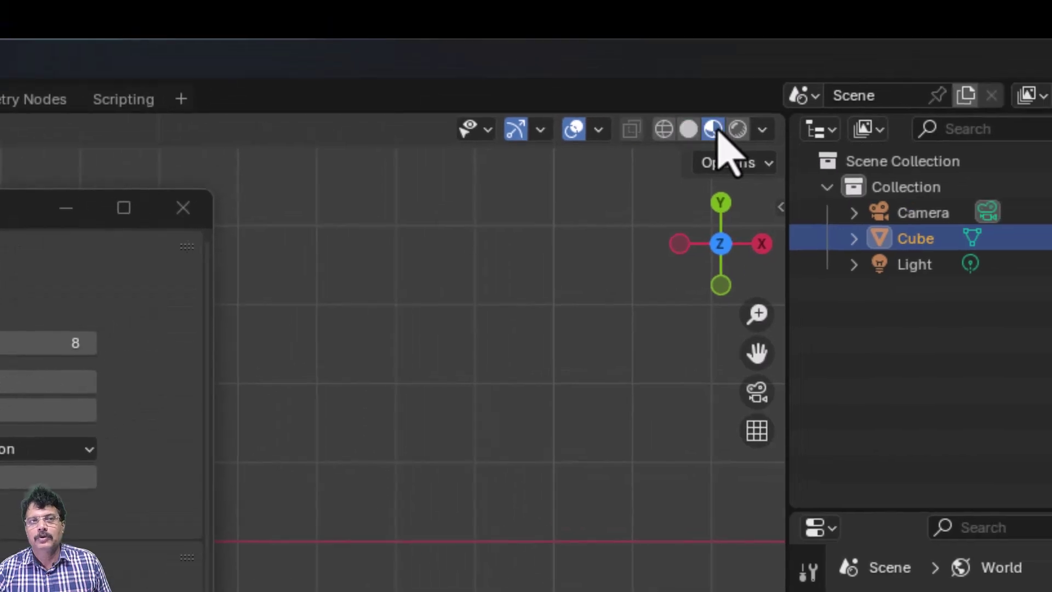
{"action": "left_click", "coordinate": [762, 130]}
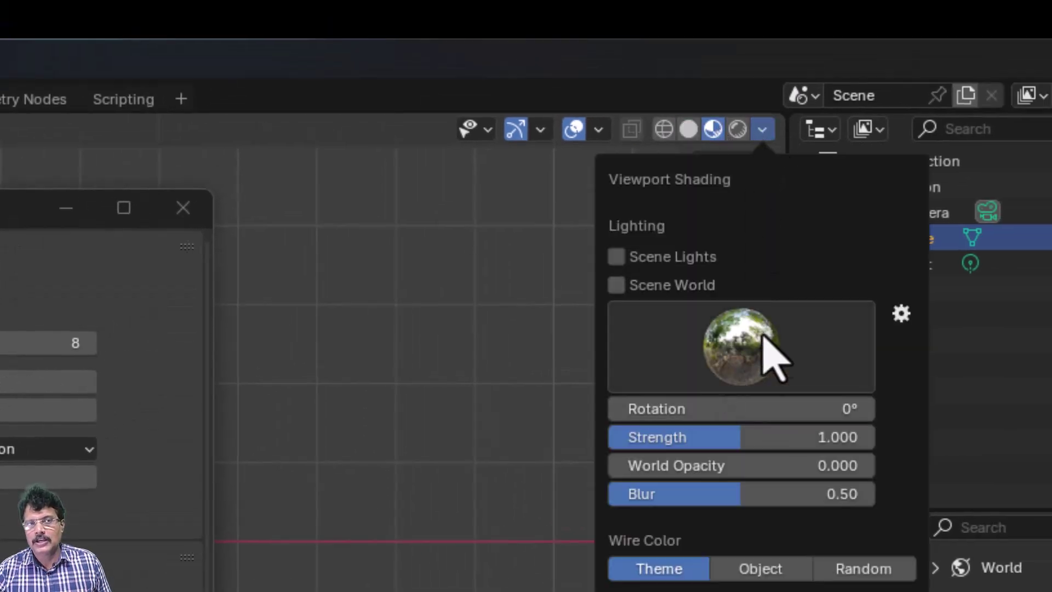
{"action": "left_click", "coordinate": [744, 359]}
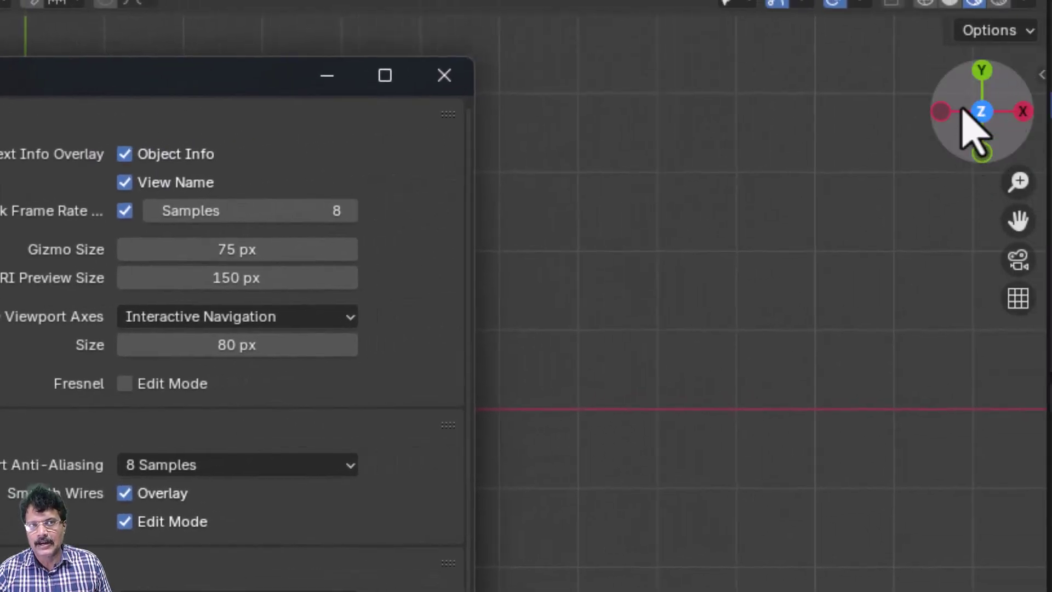
Step: Try the Off and Simple Axes options for the 3D Viewport Axes
{"action": "left_click", "coordinate": [245, 316]}
{"action": "left_click", "coordinate": [230, 346]}
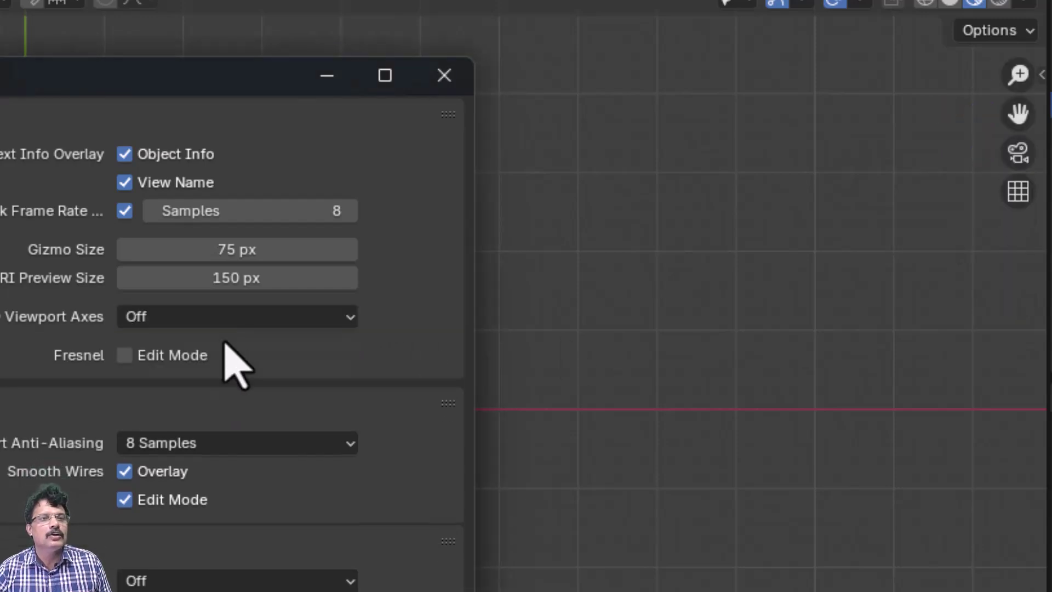
{"action": "left_click", "coordinate": [171, 316]}
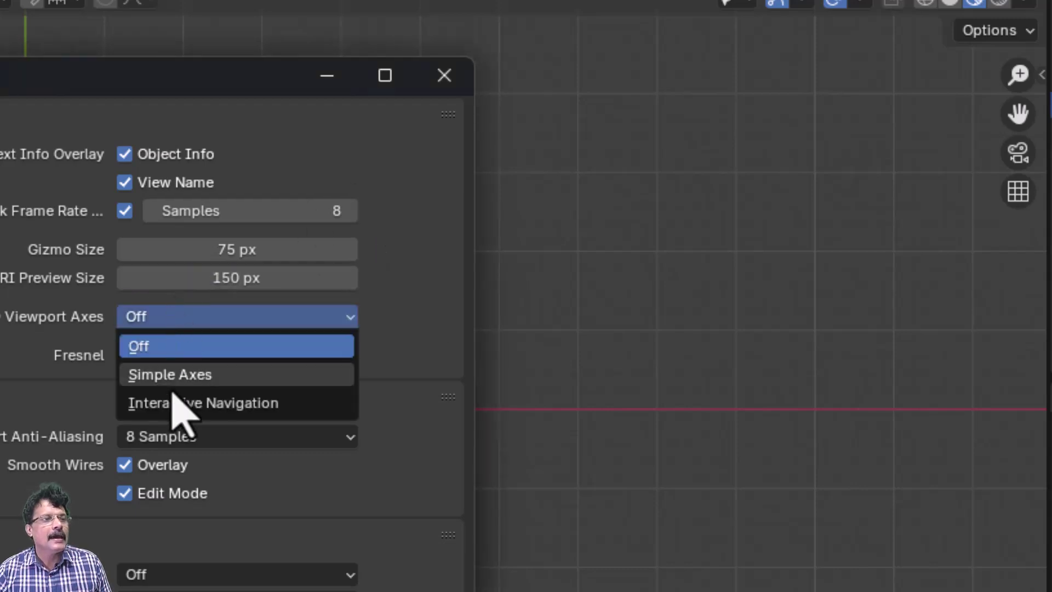
{"action": "left_click", "coordinate": [195, 373]}
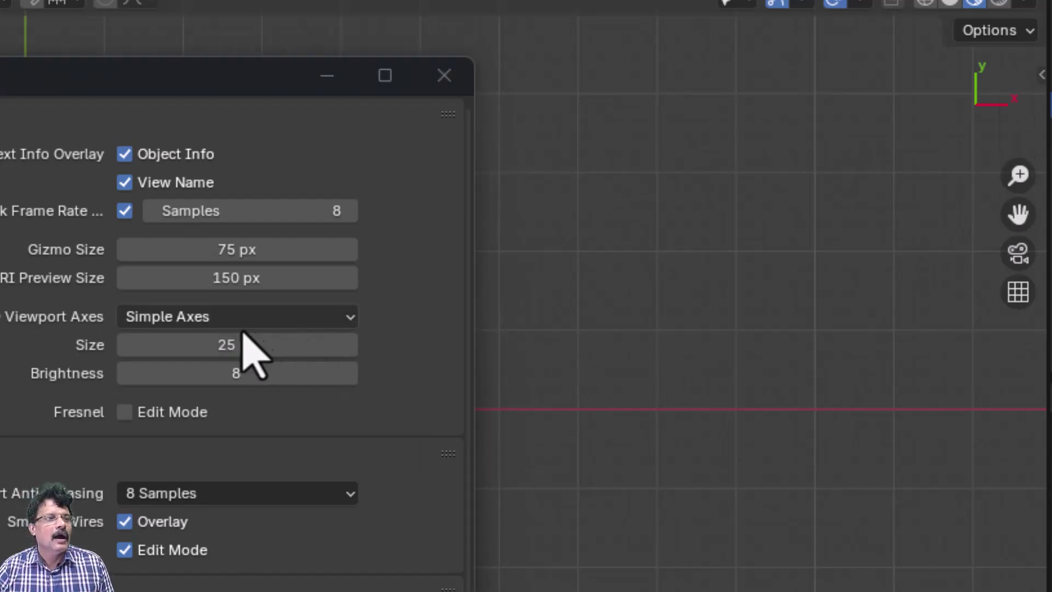
Step: Set the 3D Viewport Axes back to Interactive Navigation and use the navigation gizmo to view from below and rotate the view
{"action": "left_click", "coordinate": [237, 313]}
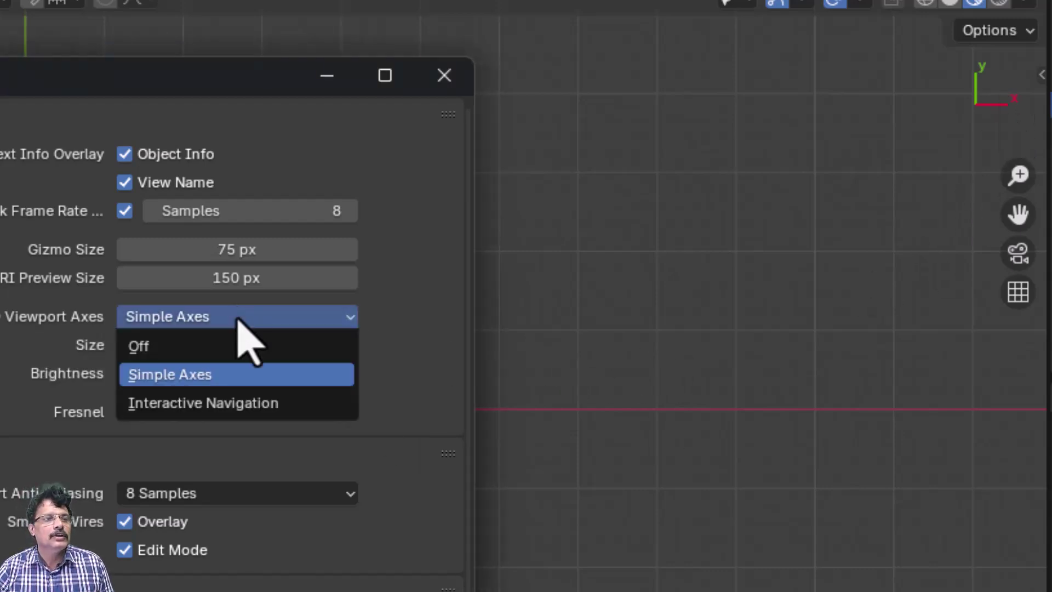
{"action": "left_click", "coordinate": [223, 402]}
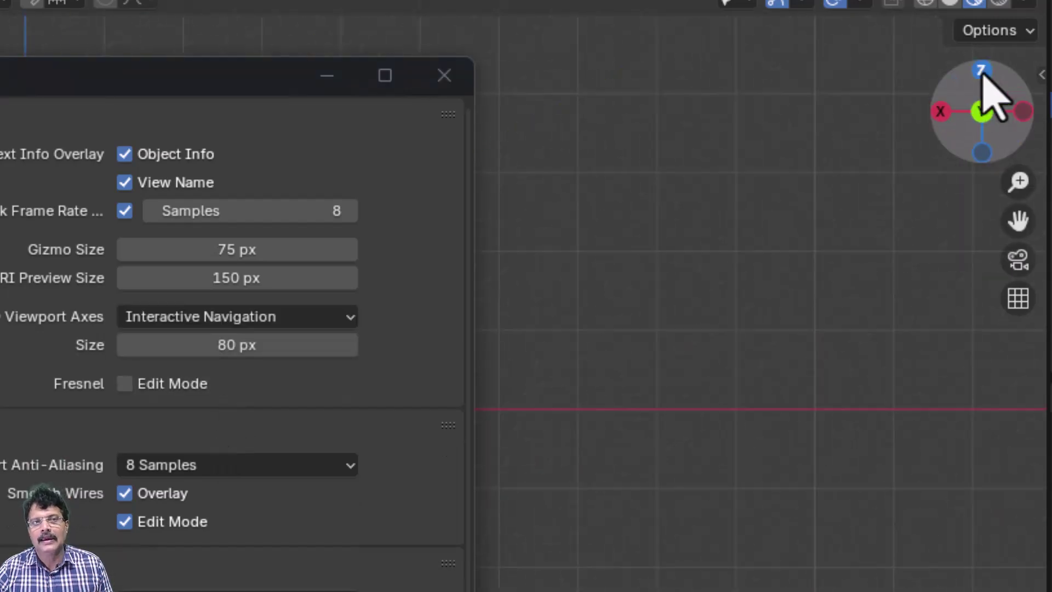
{"action": "left_click", "coordinate": [983, 155]}
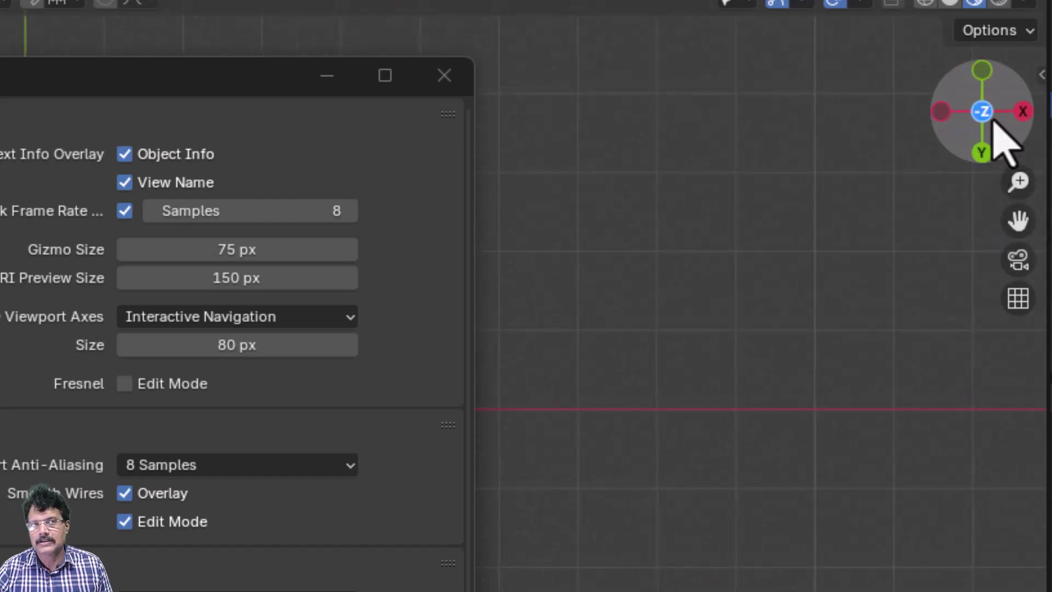
{"action": "left_click_drag", "start_coordinate": [1004, 146], "coordinate": [986, 123]}
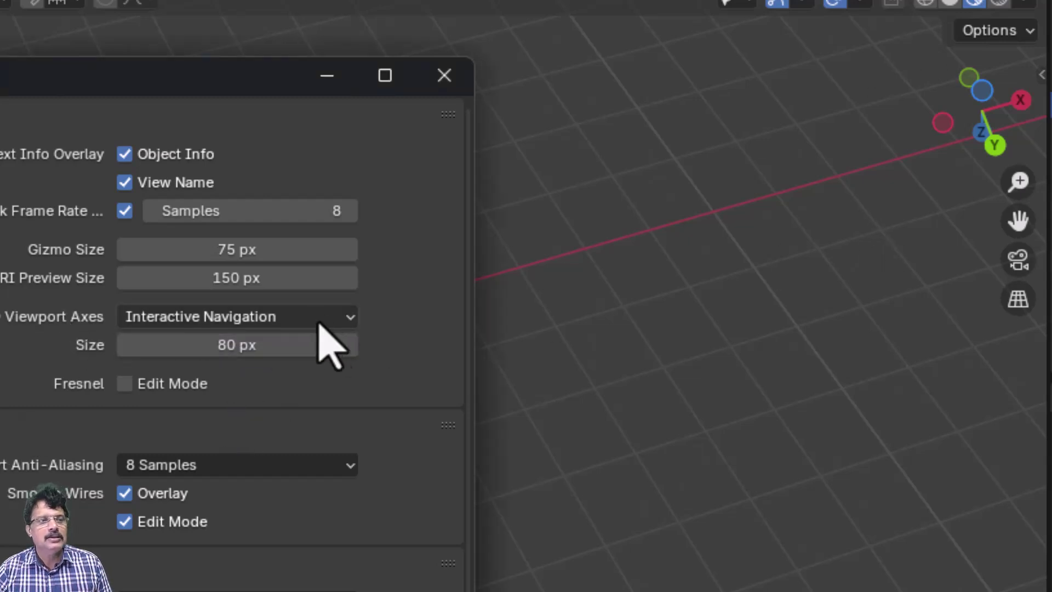
Step: Try a larger size of 146 px for the 3D Viewport Axes and restore it to 80 px
{"action": "mouse_move", "coordinate": [230, 345]}
{"action": "left_mouse_down"}
{"action": "mouse_move", "coordinate": [290, 345]}
{"action": "mouse_move", "coordinate": [247, 334]}
{"action": "left_mouse_up"}
{"action": "left_click", "coordinate": [237, 346]}
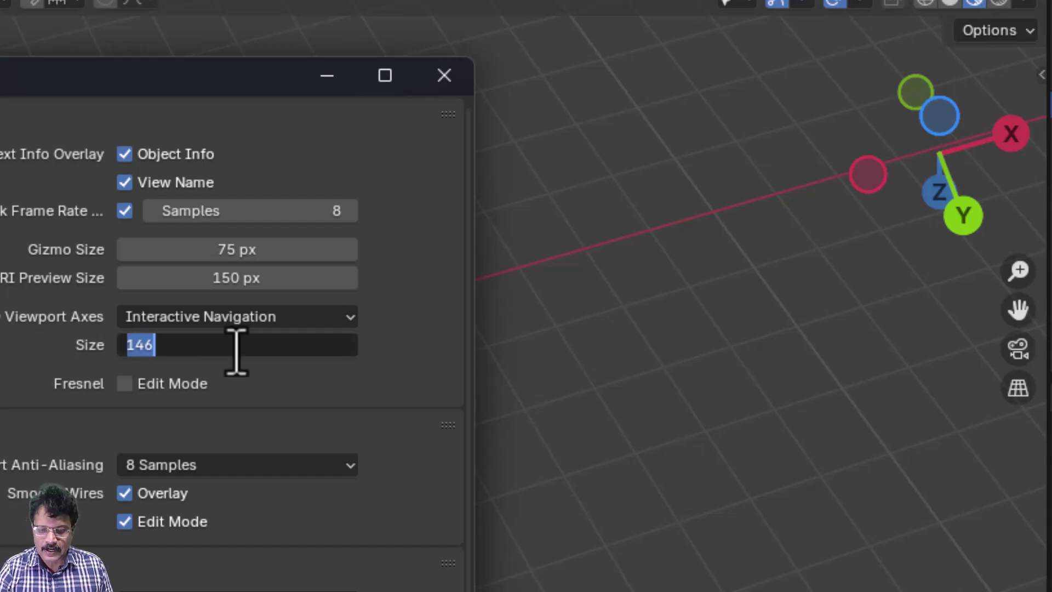
{"action": "type", "text": "80"}
{"action": "key", "text": "Return"}
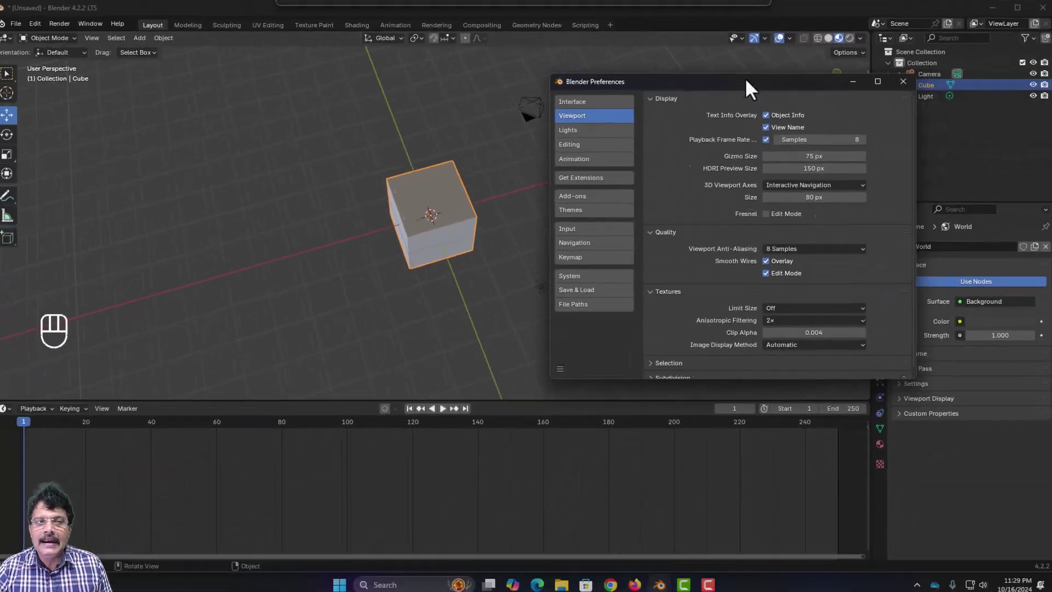
Step: Move the Preferences window clear of the cube, switch the cube to Edit Mode and deselect all its geometry
{"action": "left_click_drag", "start_coordinate": [117, 76], "coordinate": [55, 82]}
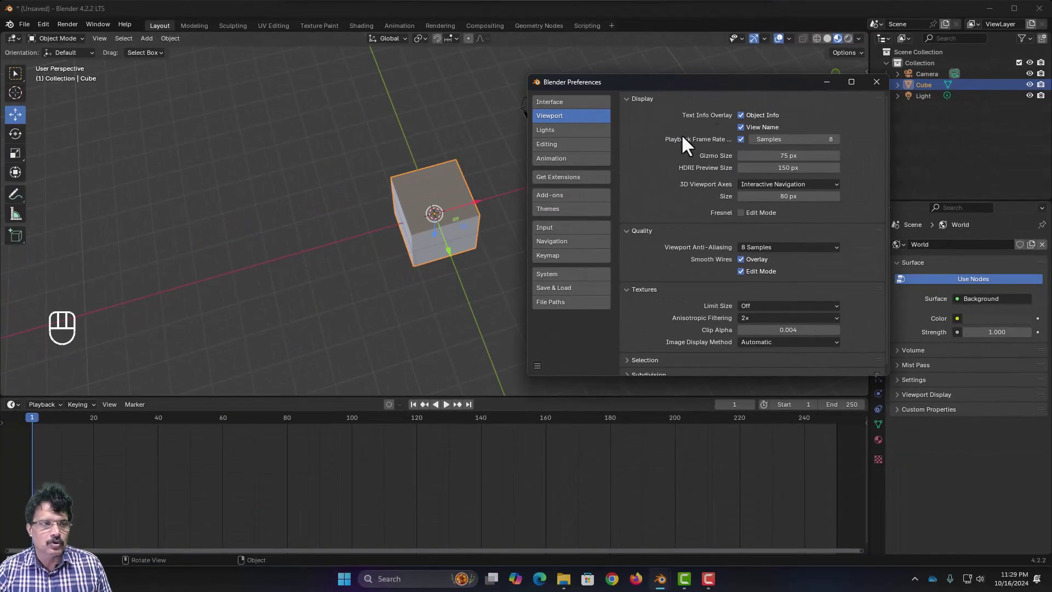
{"action": "left_click", "coordinate": [425, 181]}
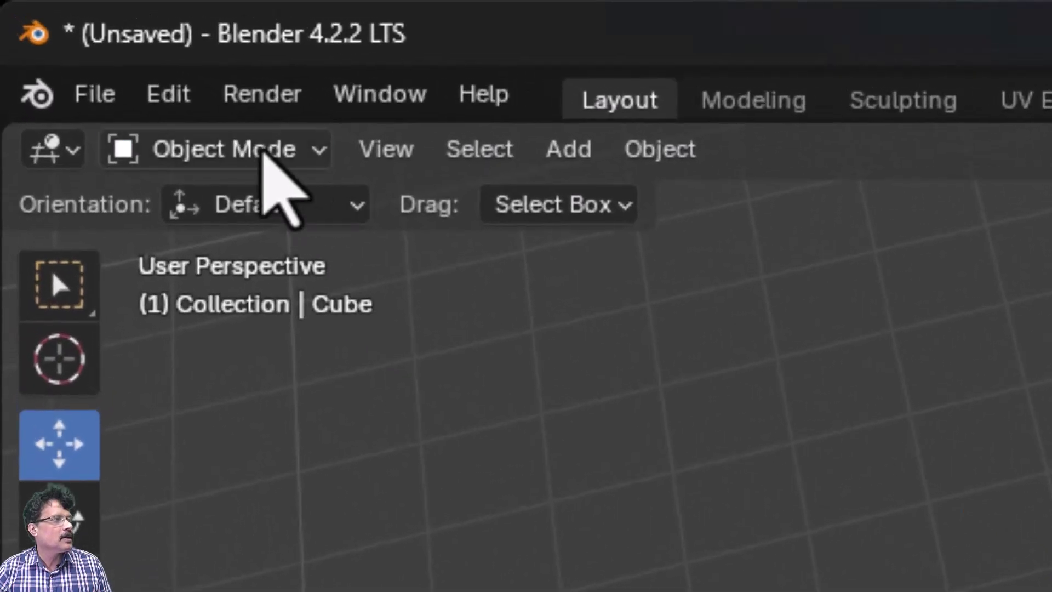
{"action": "left_click", "coordinate": [263, 154]}
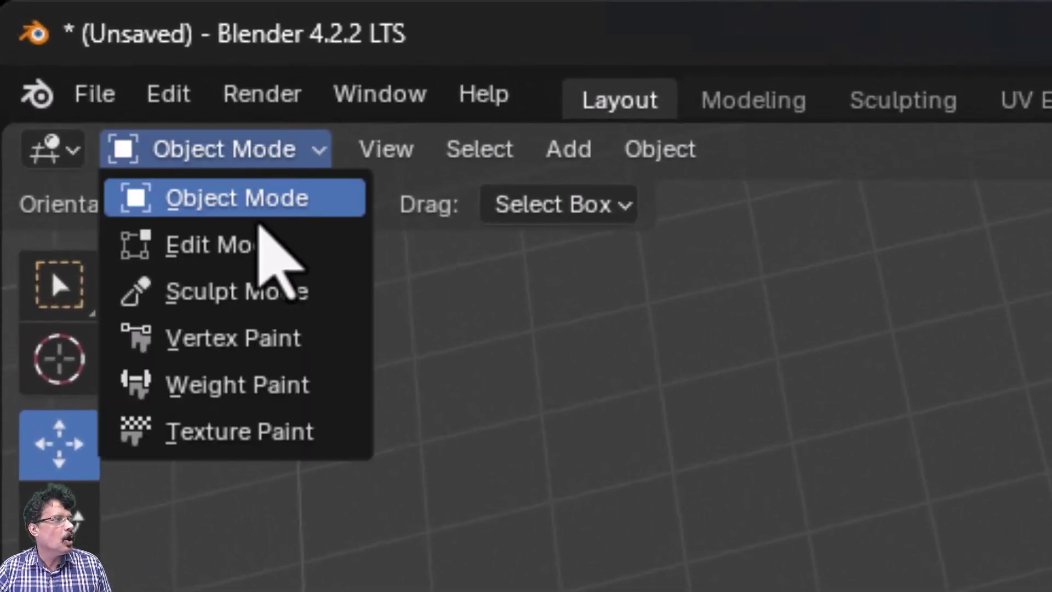
{"action": "left_click", "coordinate": [257, 244]}
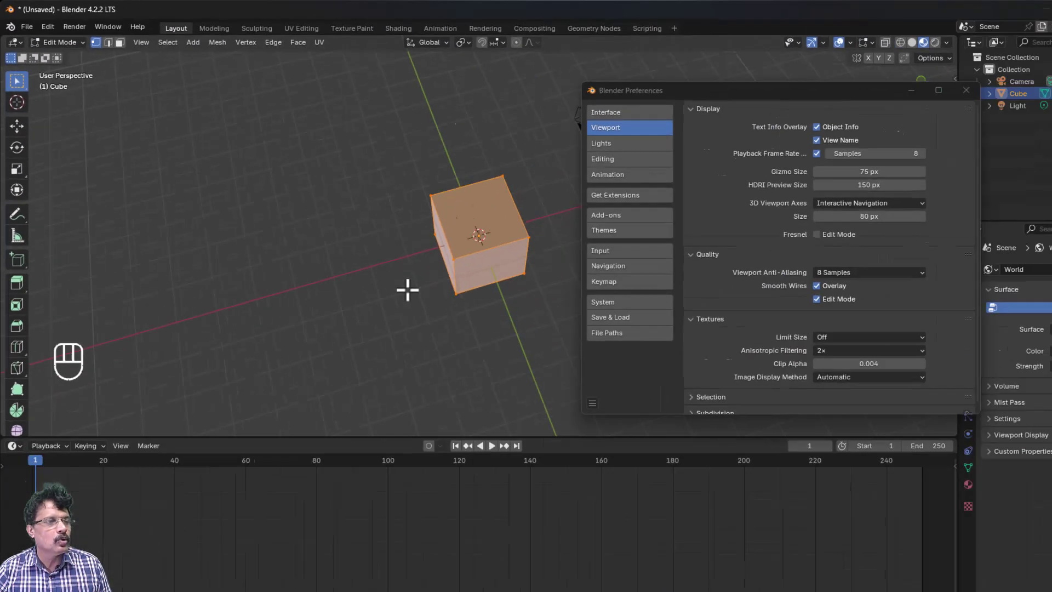
{"action": "scroll", "coordinate": [407, 290], "scroll_direction": "up", "scroll_amount": 2}
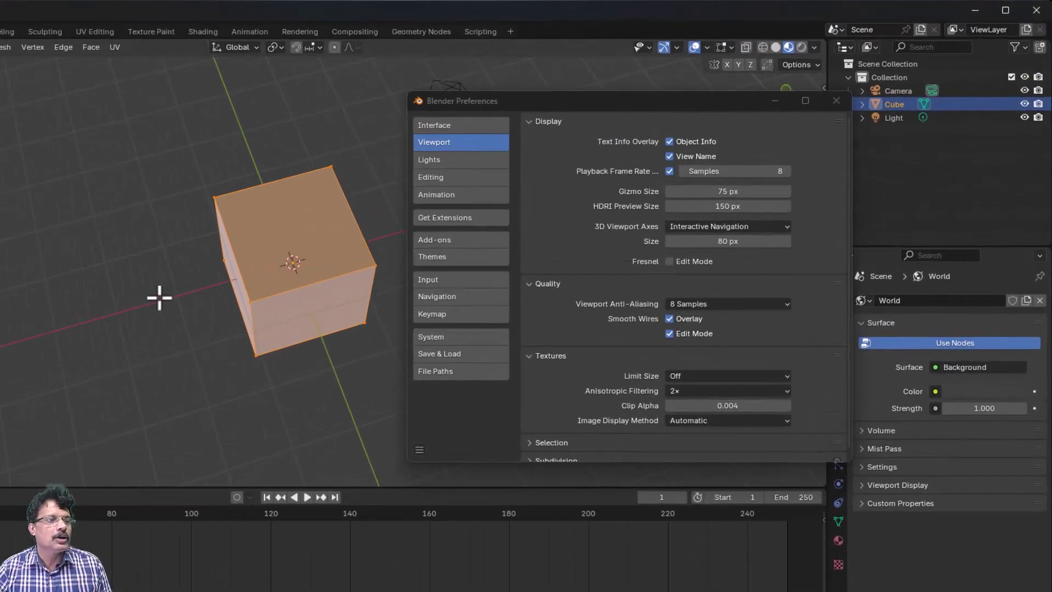
{"action": "key", "text": "alt+a"}
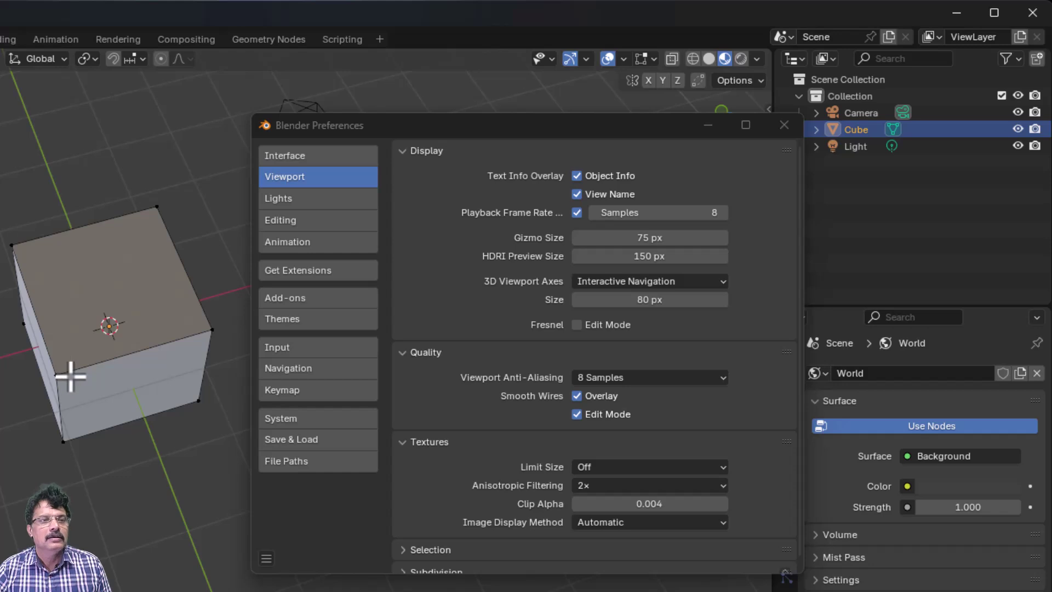
Step: Try the Fresnel option for Edit Mode on the cube and turn it off again
{"action": "left_click", "coordinate": [583, 341]}
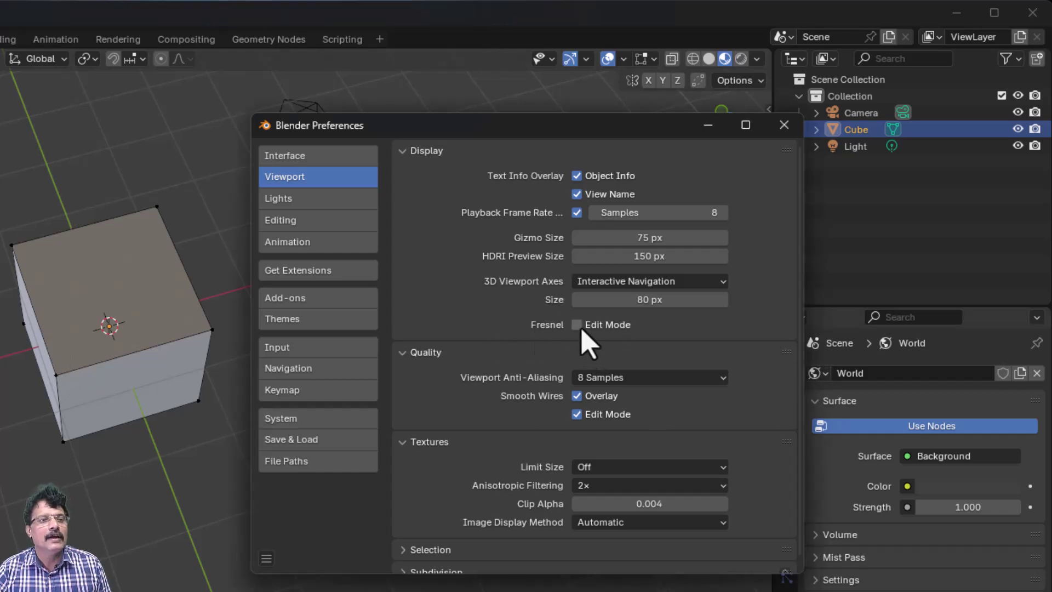
{"action": "left_click", "coordinate": [125, 355]}
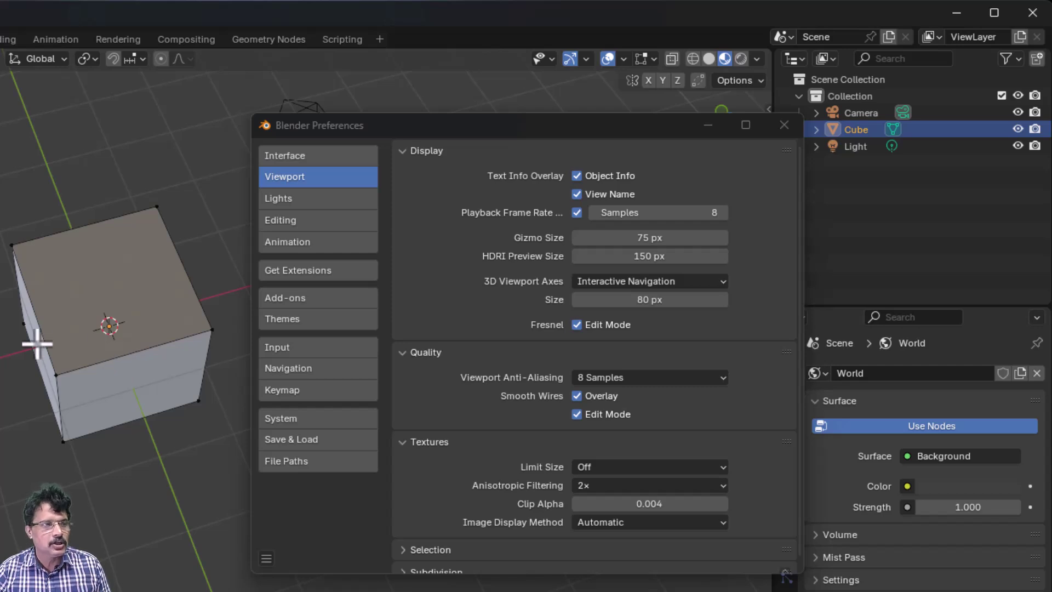
{"action": "left_click", "coordinate": [562, 340]}
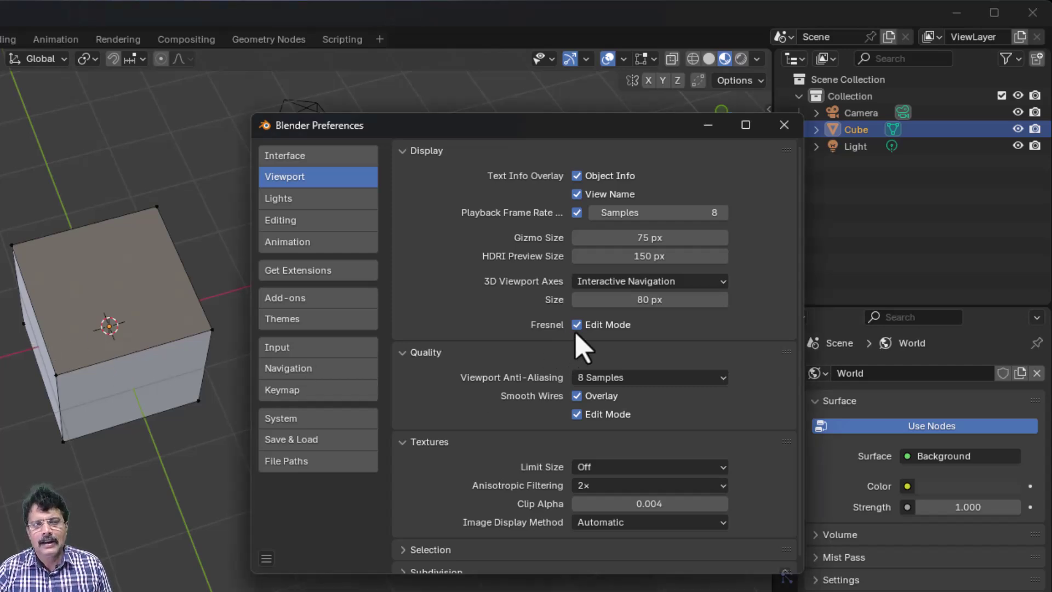
{"action": "left_click", "coordinate": [577, 326]}
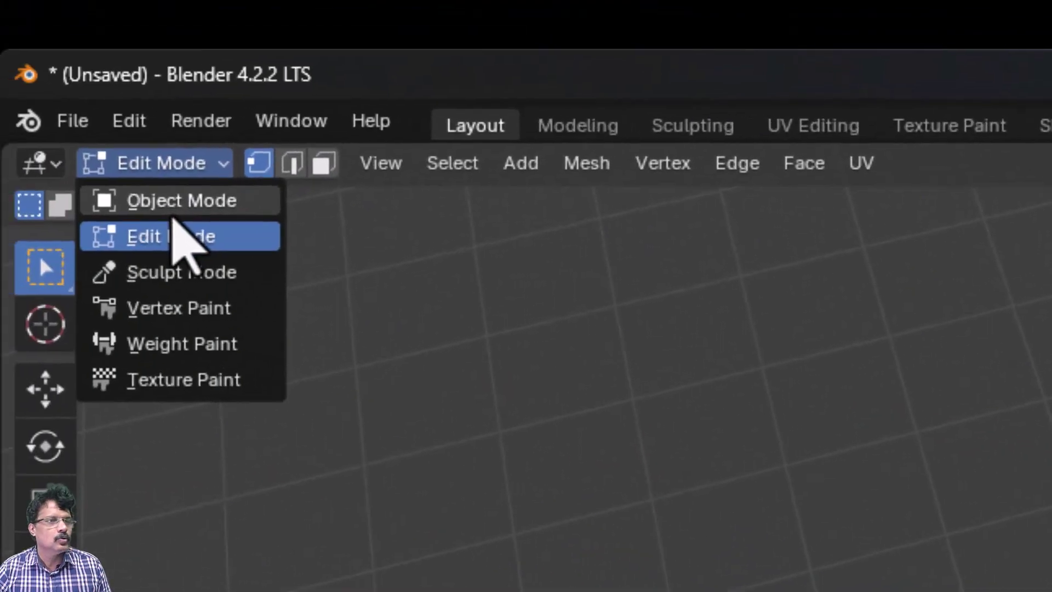
Step: Return the cube to Object Mode and switch the viewport to Wireframe shading
{"action": "left_click", "coordinate": [176, 212]}
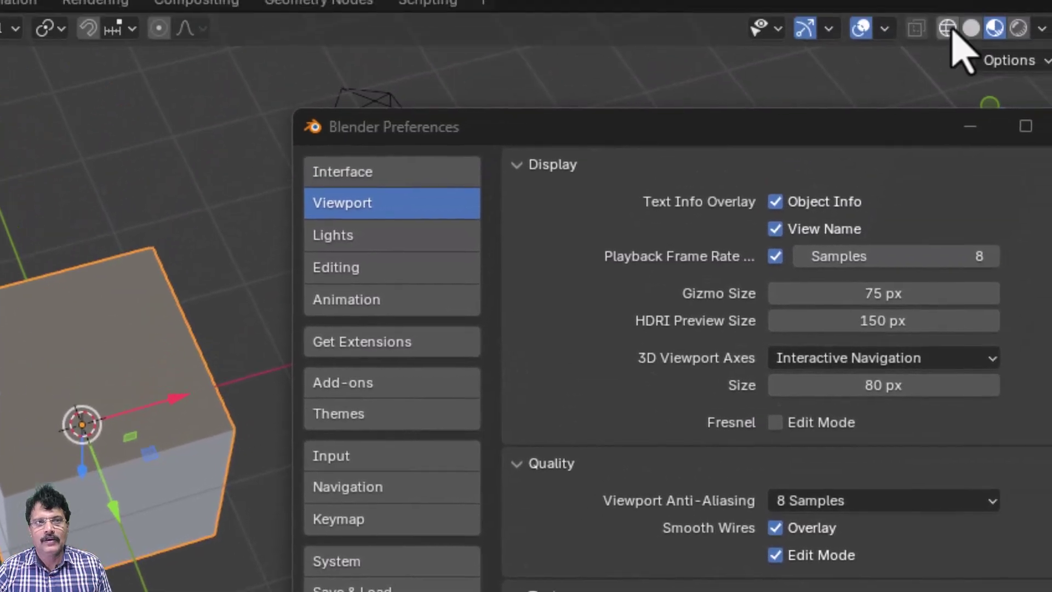
{"action": "left_click", "coordinate": [951, 31]}
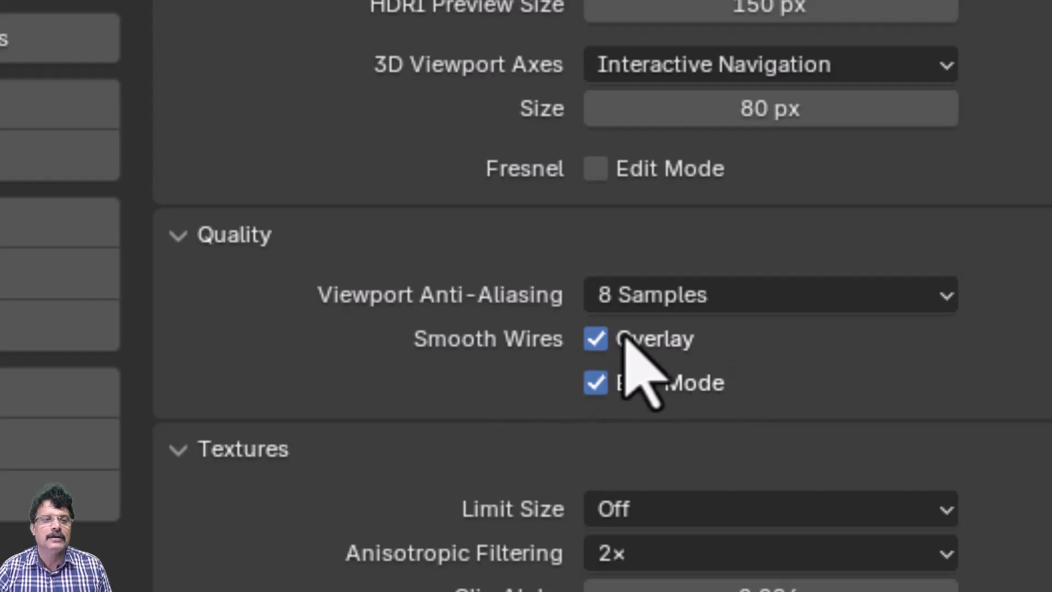
Step: Review the Limit Size choices in the Textures settings, keeping Off, and examine the Image Display Method options
{"action": "scroll", "coordinate": [312, 484], "scroll_direction": "down", "scroll_amount": 1}
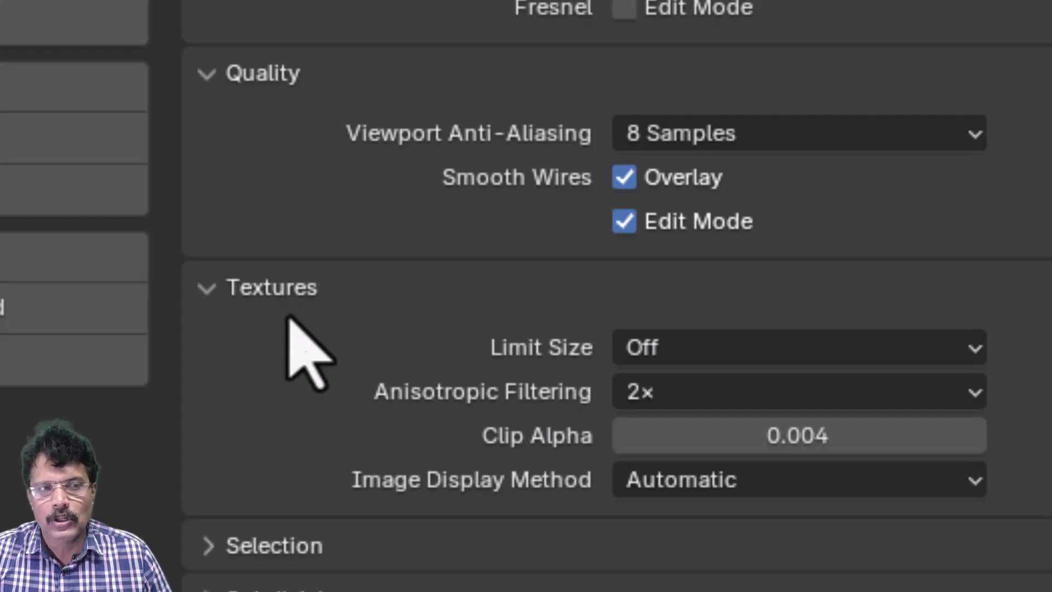
{"action": "left_click", "coordinate": [680, 344]}
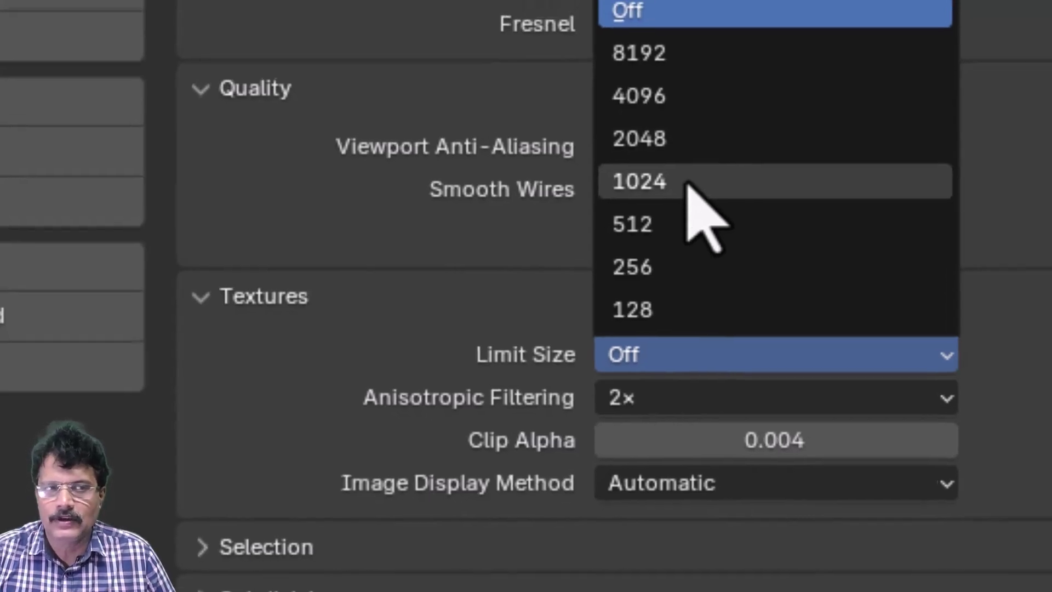
{"action": "left_click", "coordinate": [689, 32]}
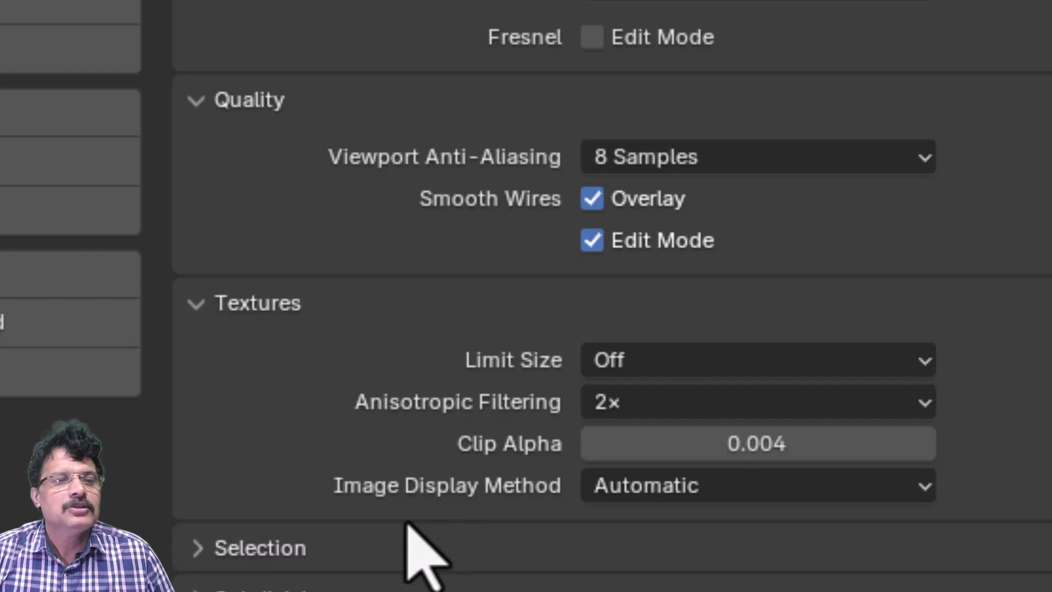
{"action": "left_click", "coordinate": [661, 483]}
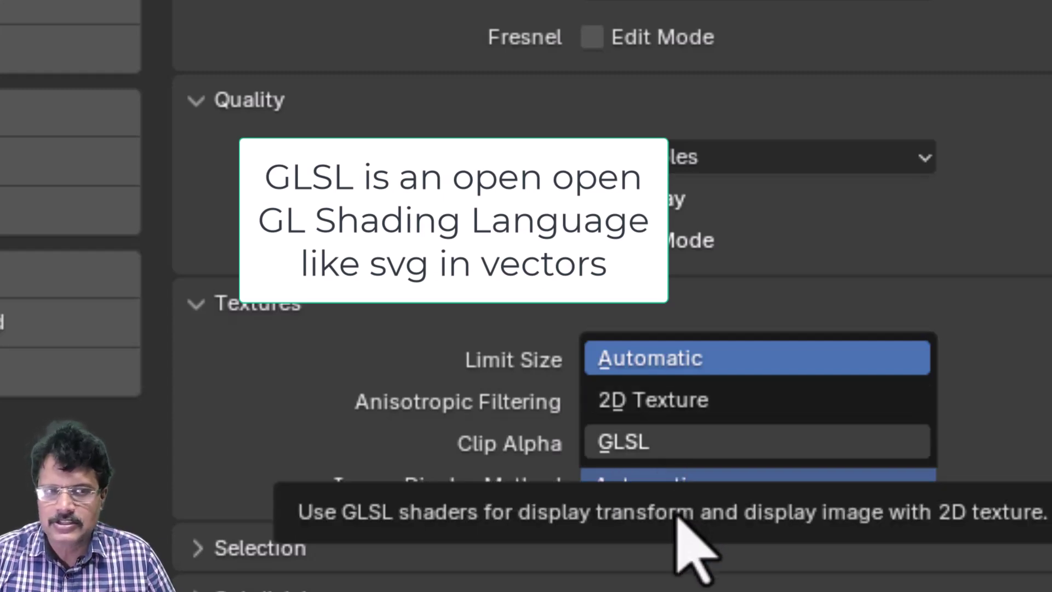
Step: Collapse the Textures settings and look through the Selection and Subdivision sections of the Viewport preferences
{"action": "left_click", "coordinate": [208, 304]}
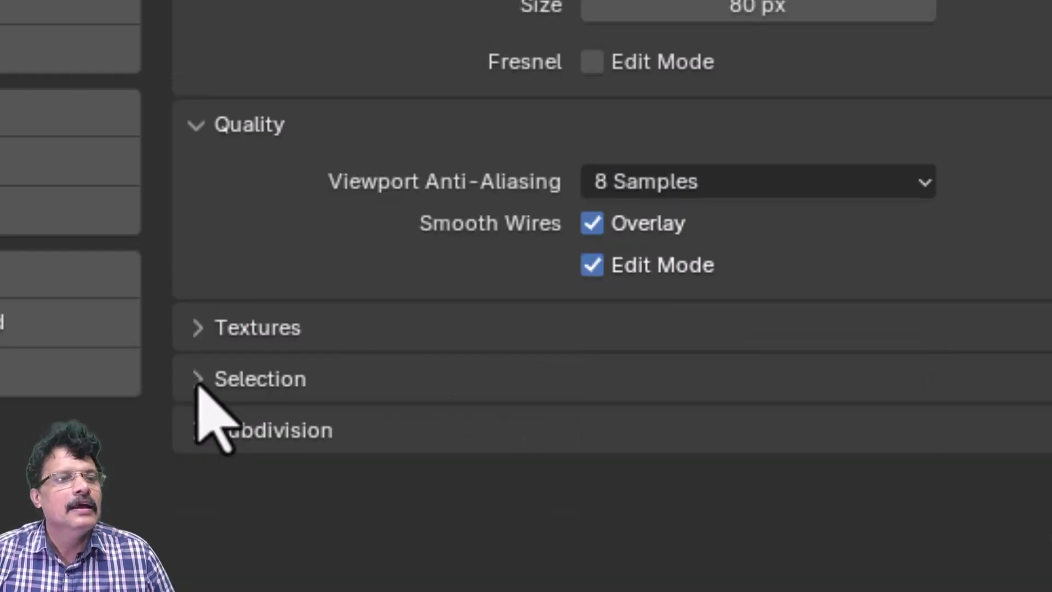
{"action": "left_click", "coordinate": [198, 378]}
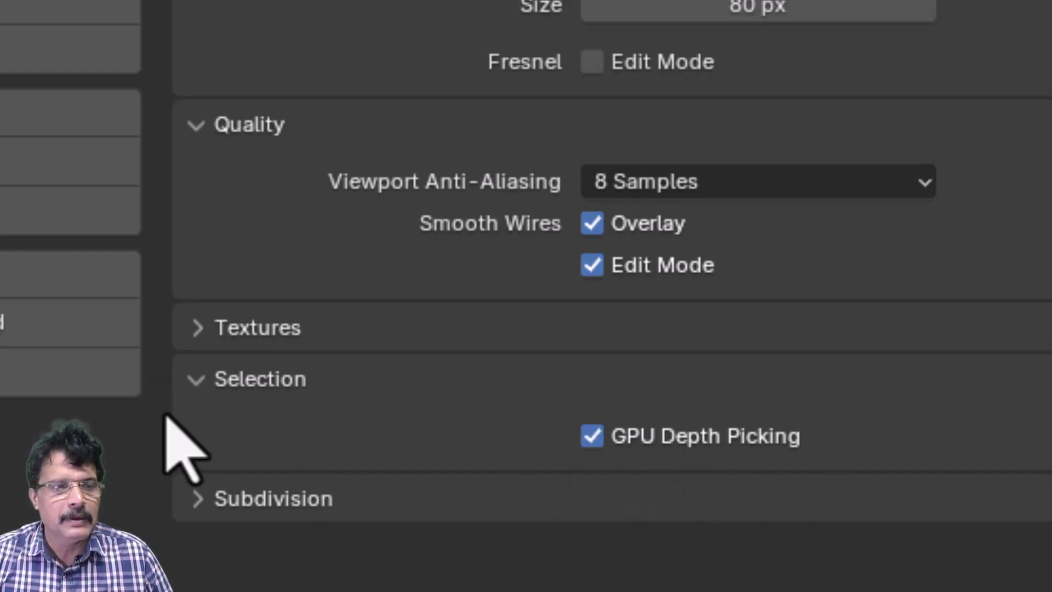
{"action": "left_click", "coordinate": [192, 390]}
{"action": "left_click", "coordinate": [189, 433]}
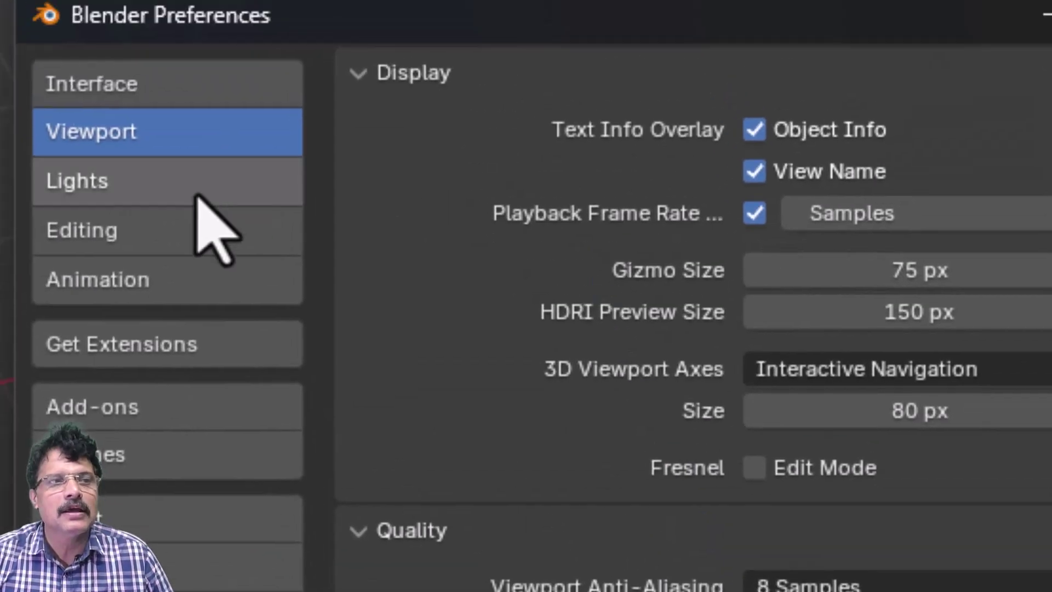
Step: Open the Lights preferences and display the Studio lighting presets in the viewport shading options
{"action": "left_click", "coordinate": [197, 198]}
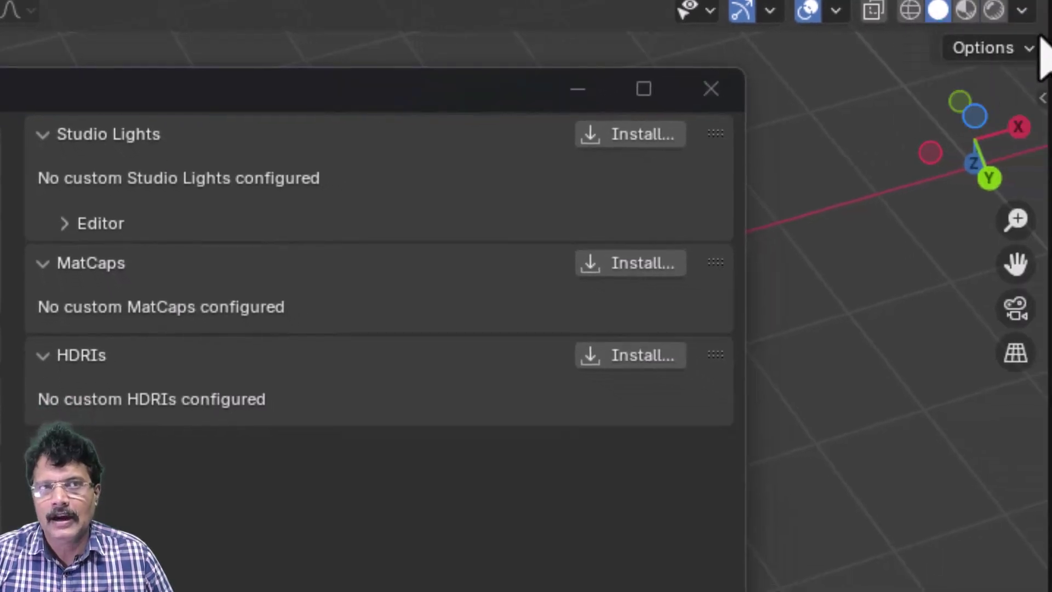
{"action": "left_click", "coordinate": [1022, 10]}
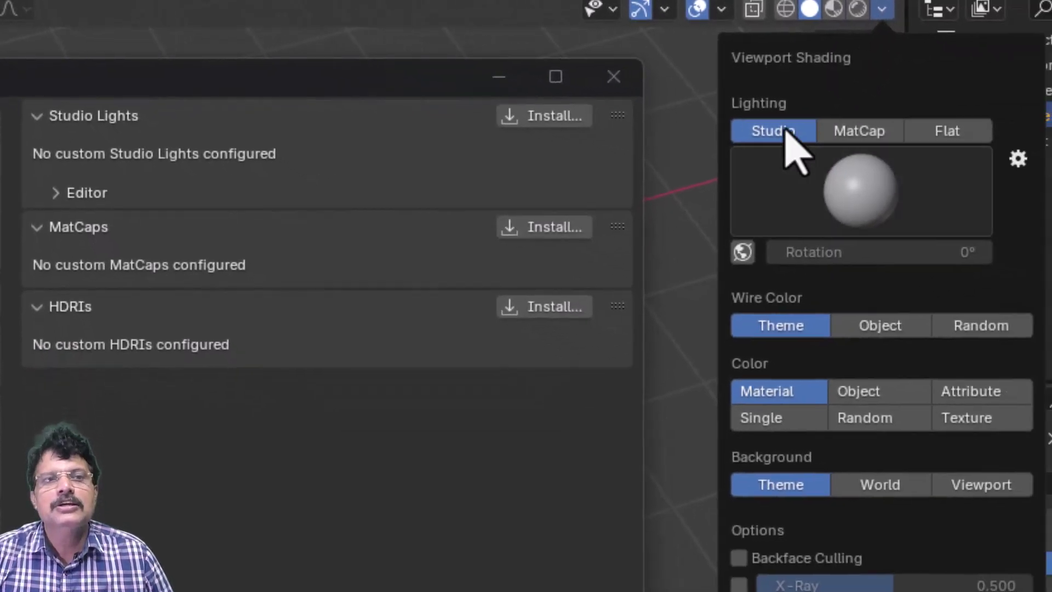
{"action": "left_click", "coordinate": [873, 189]}
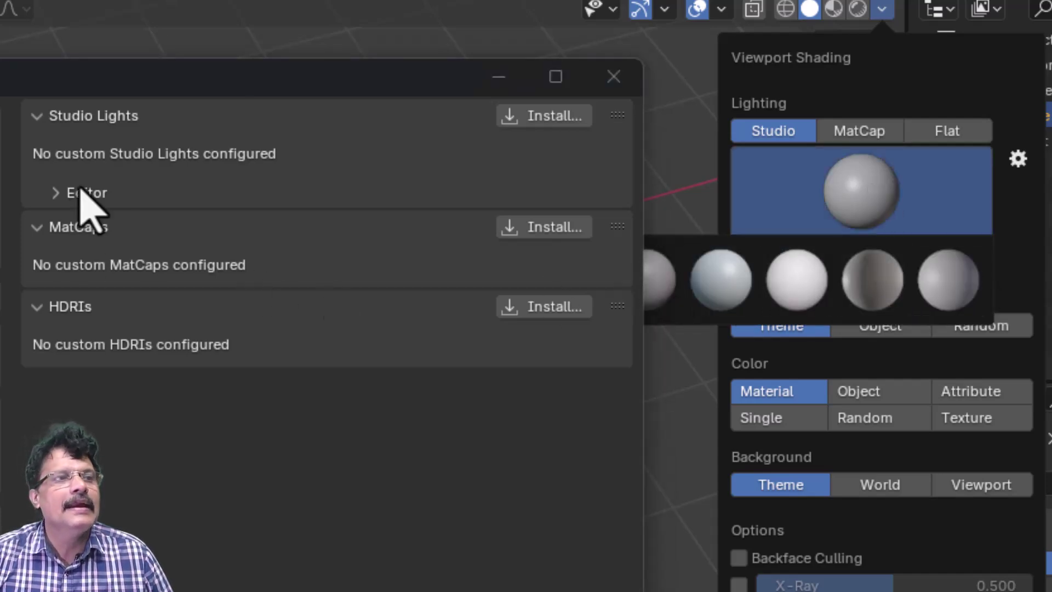
Step: Expand the Studio Lights editor, enable Edit Studio Light, and collapse the editor
{"action": "left_click", "coordinate": [58, 195]}
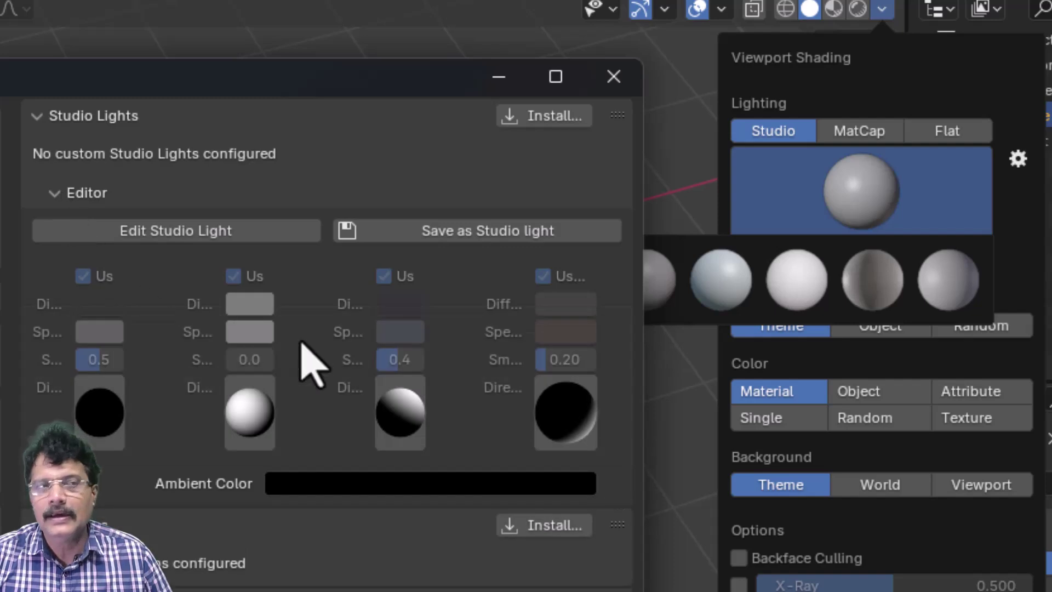
{"action": "left_click", "coordinate": [159, 230]}
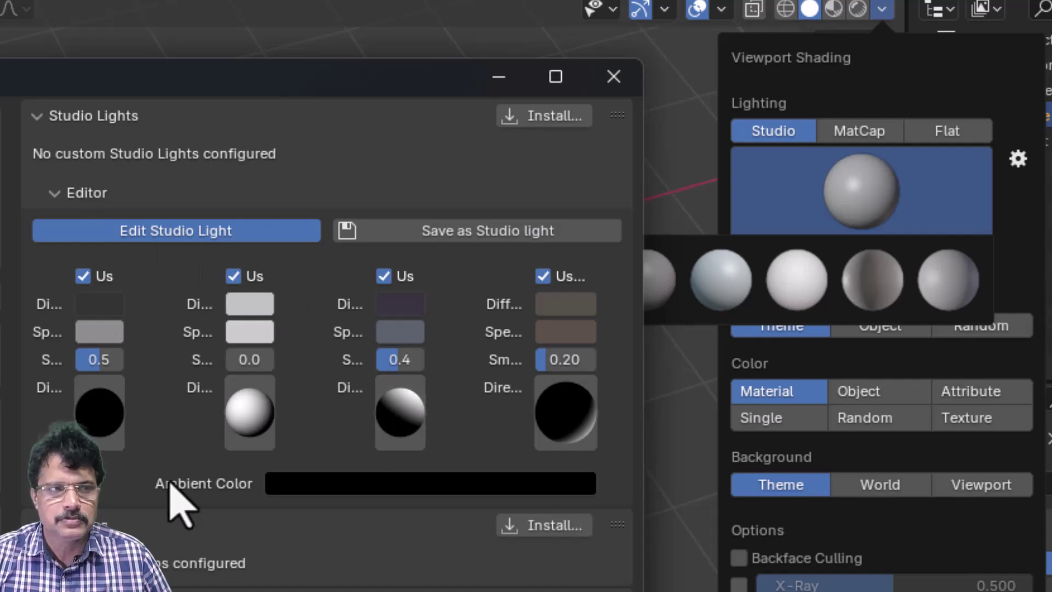
{"action": "left_click", "coordinate": [52, 197]}
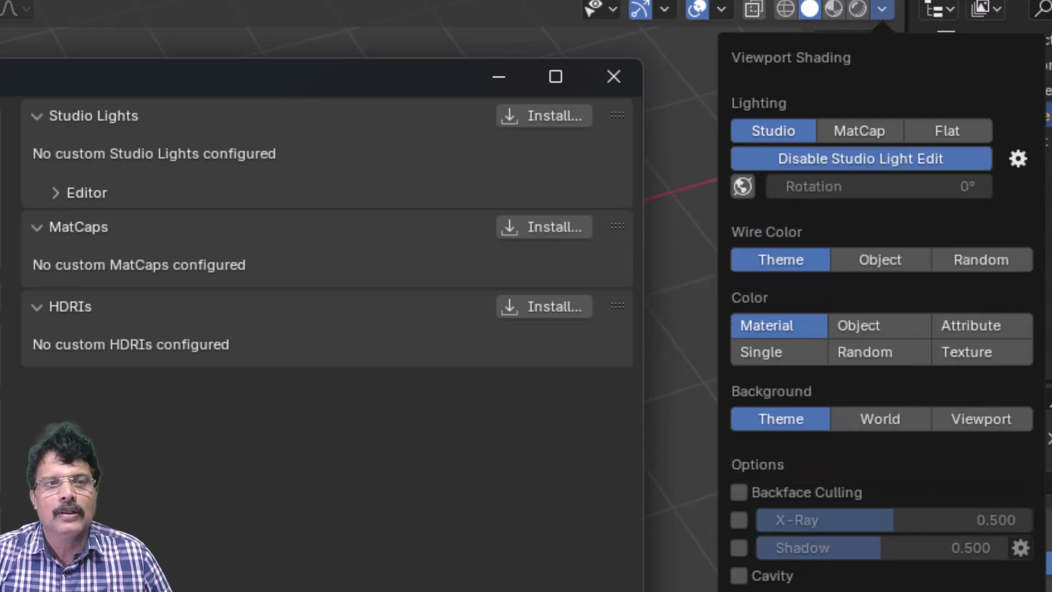
Step: Switch the viewport lighting to MatCap, browse its presets, and reposition the Preferences window
{"action": "left_click", "coordinate": [821, 134]}
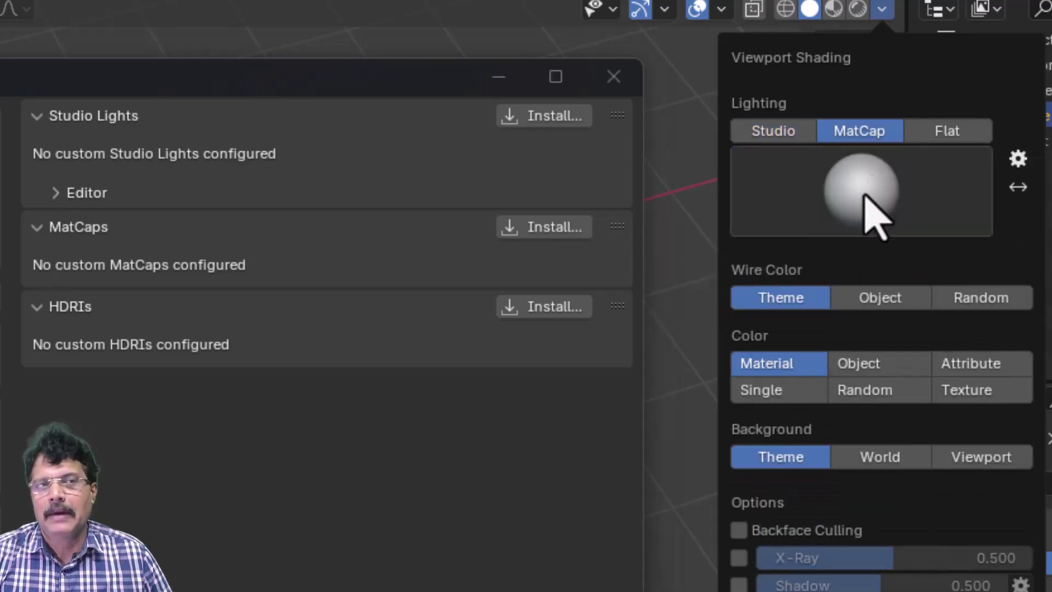
{"action": "left_click", "coordinate": [887, 219]}
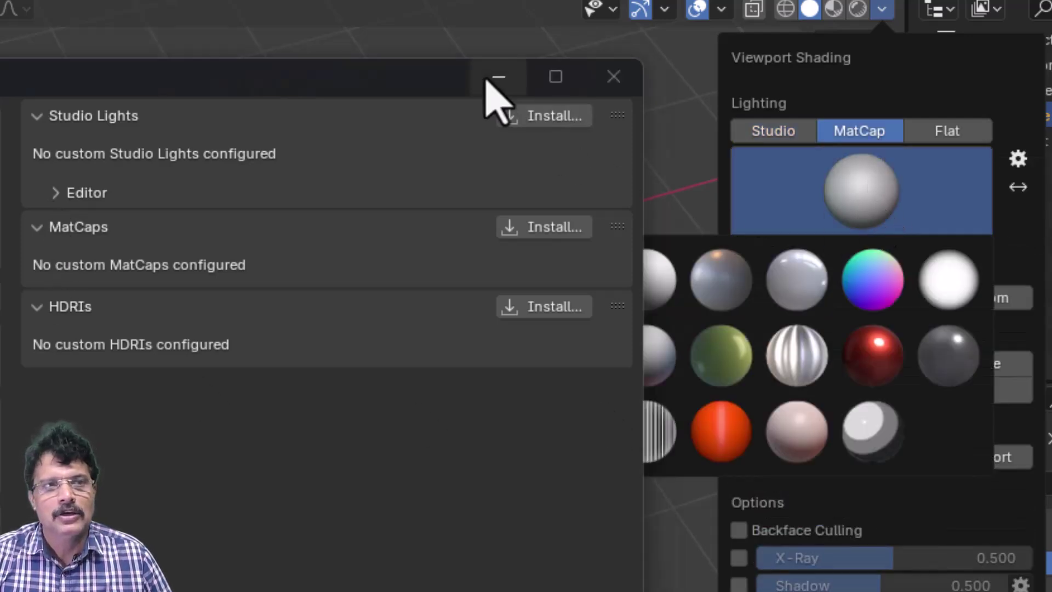
{"action": "left_click_drag", "start_coordinate": [444, 88], "coordinate": [0, 155]}
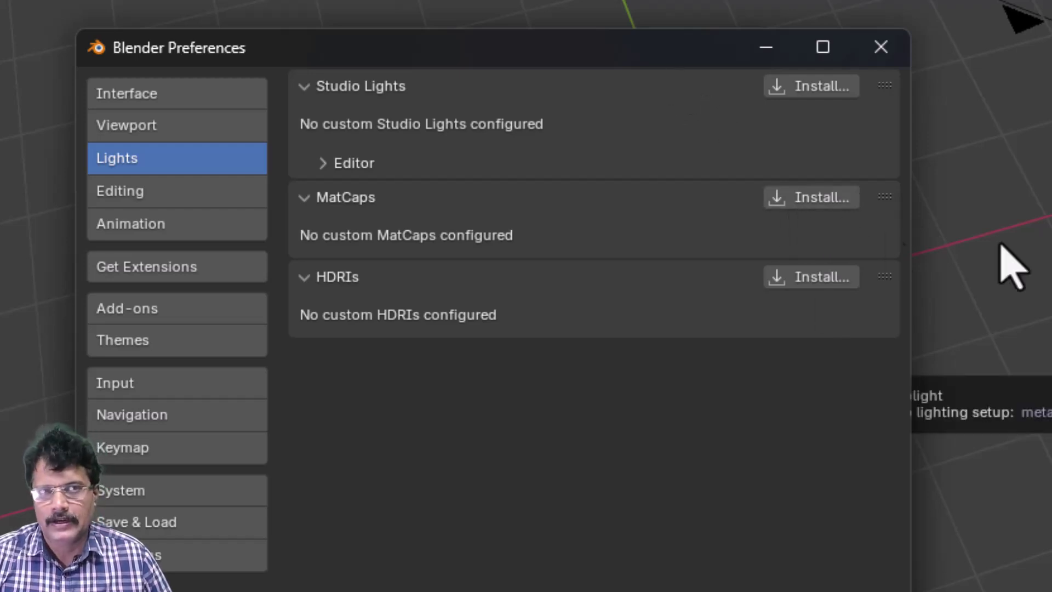
{"action": "left_click", "coordinate": [1007, 8]}
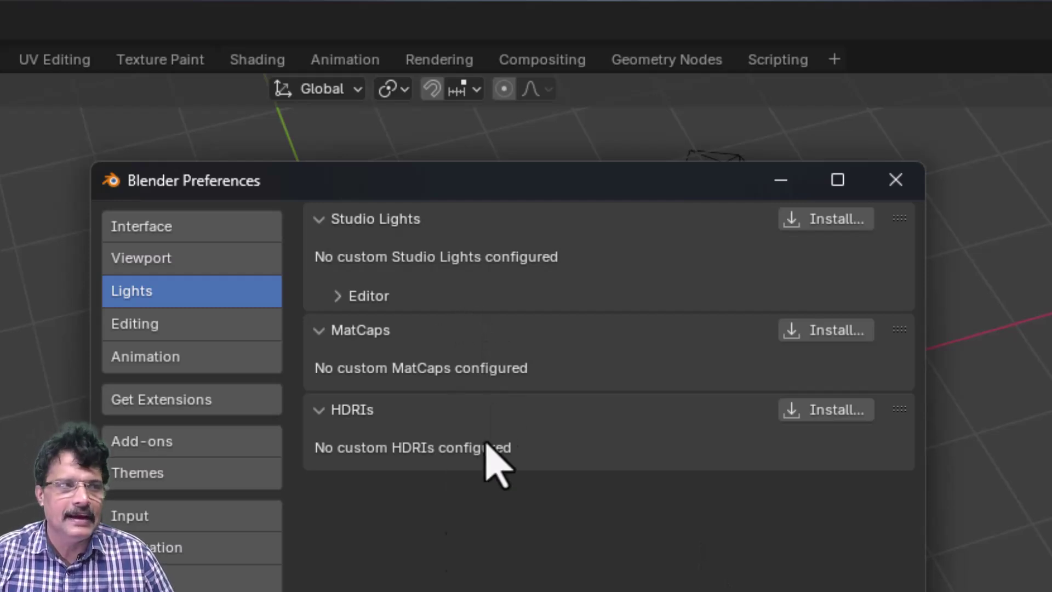
Step: Open the Editing preferences and expand the Cube in the outliner down to its mesh data and material
{"action": "left_click", "coordinate": [208, 345]}
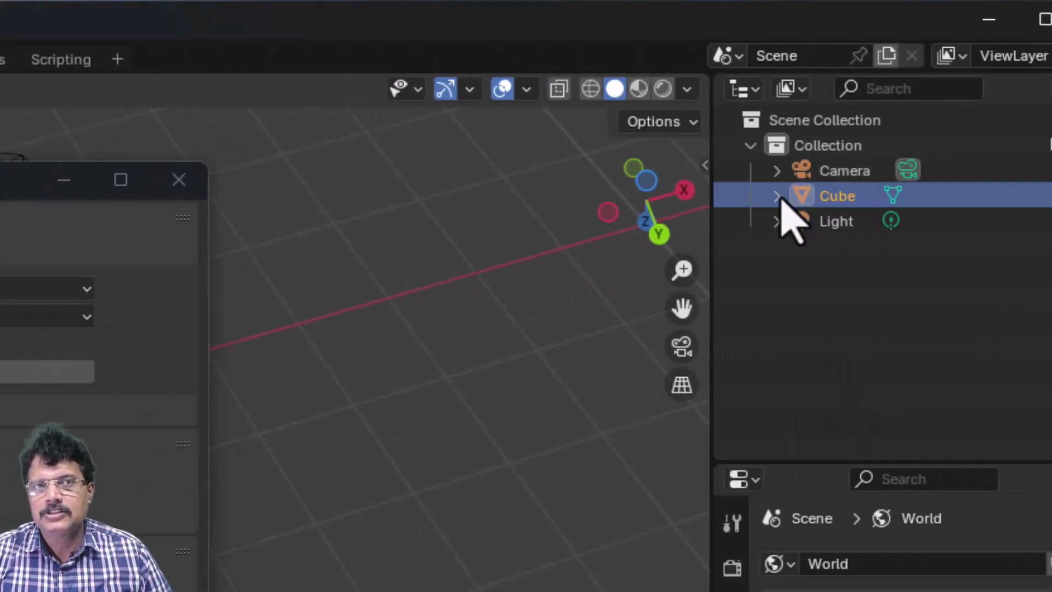
{"action": "left_click", "coordinate": [777, 196]}
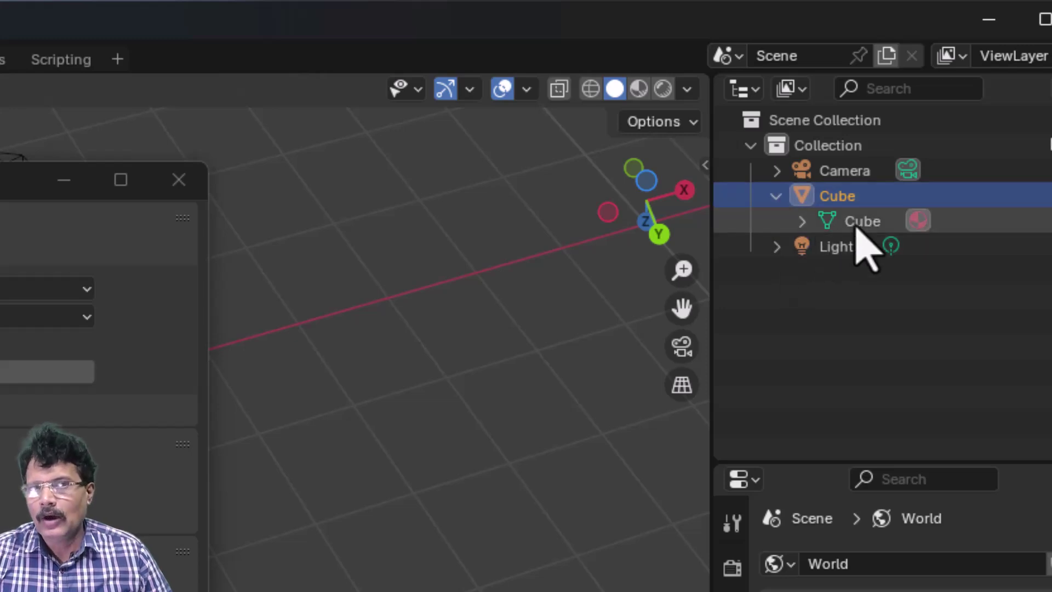
{"action": "left_click", "coordinate": [856, 227]}
{"action": "left_click", "coordinate": [803, 222]}
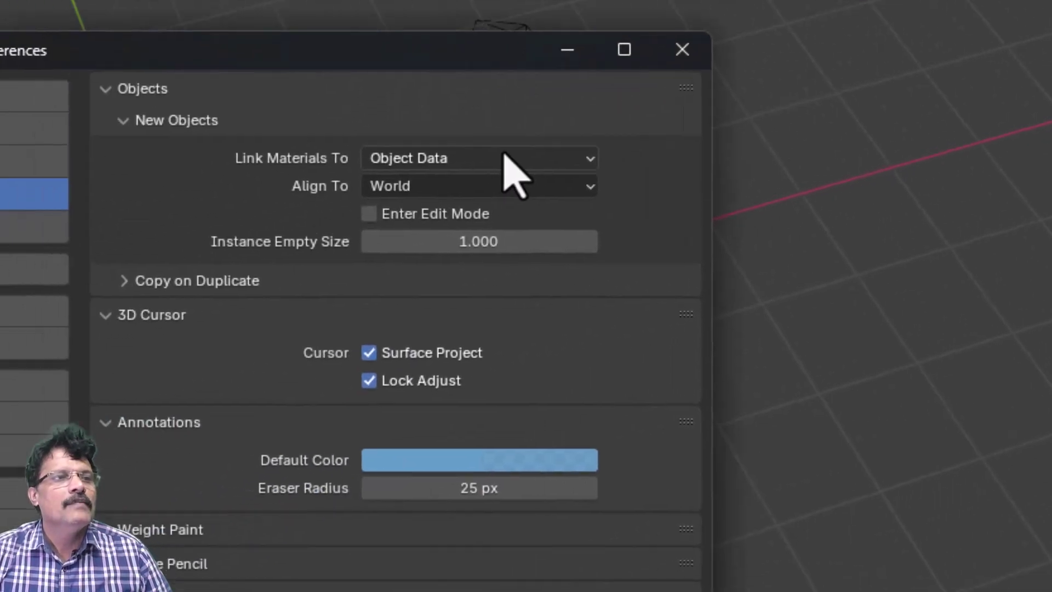
Step: Set Link Materials To for new objects to Object and close the Preferences window
{"action": "left_click", "coordinate": [22, 289]}
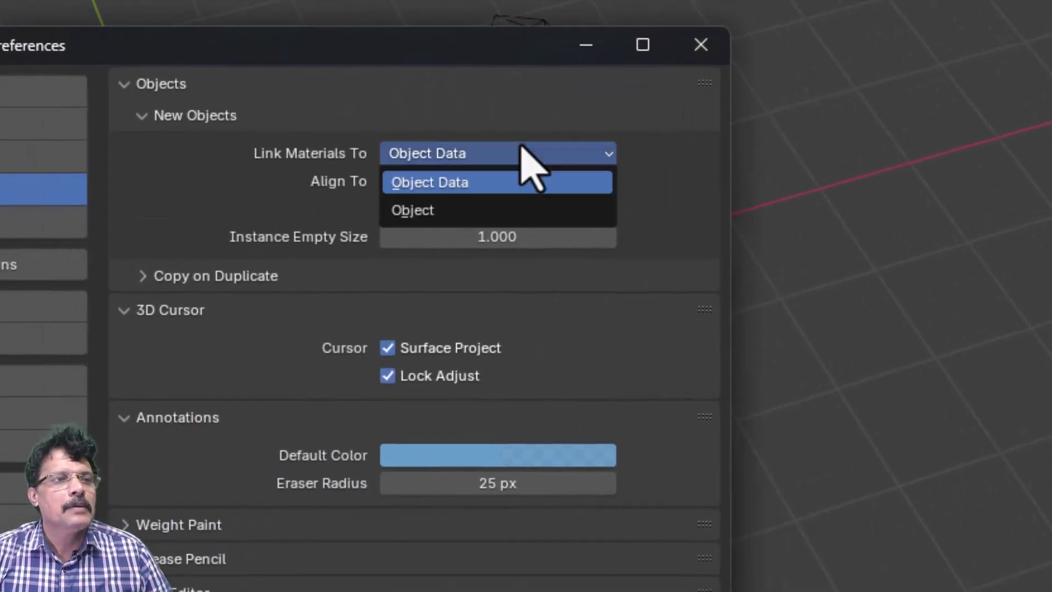
{"action": "left_click", "coordinate": [474, 212]}
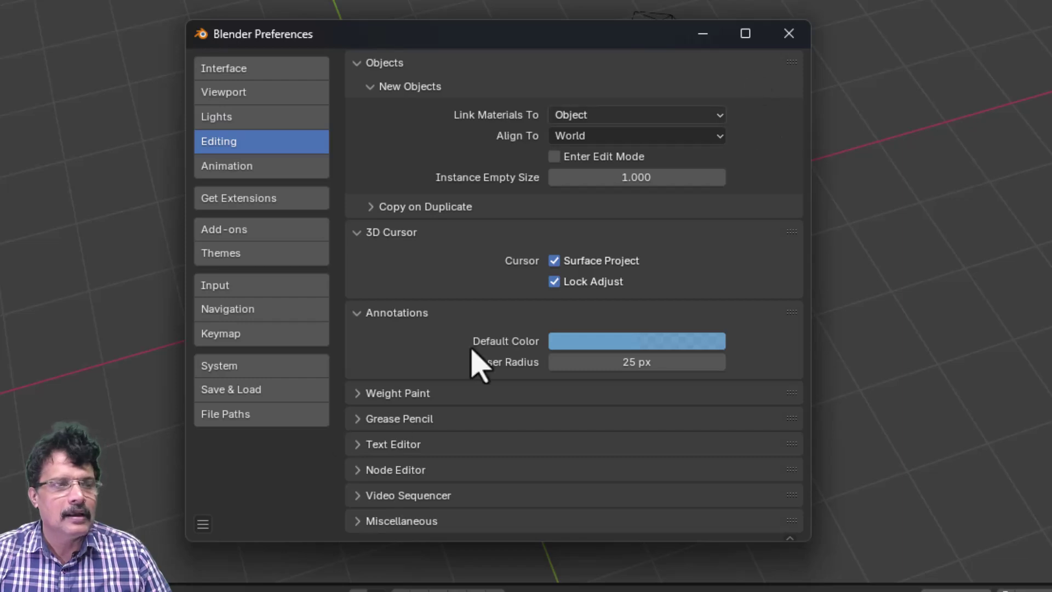
{"action": "left_click", "coordinate": [203, 524]}
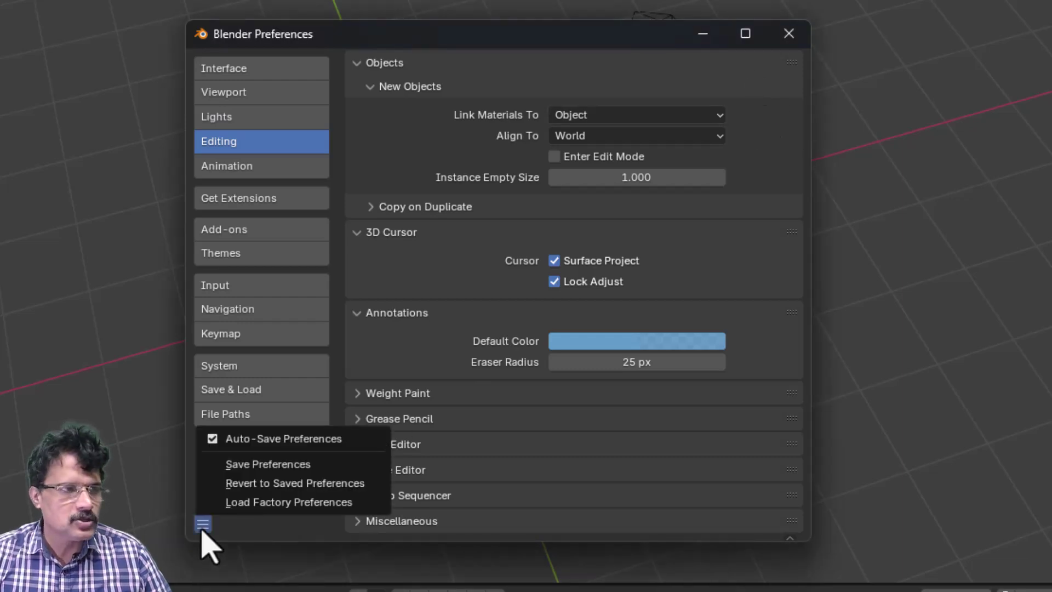
{"action": "left_click", "coordinate": [784, 36]}
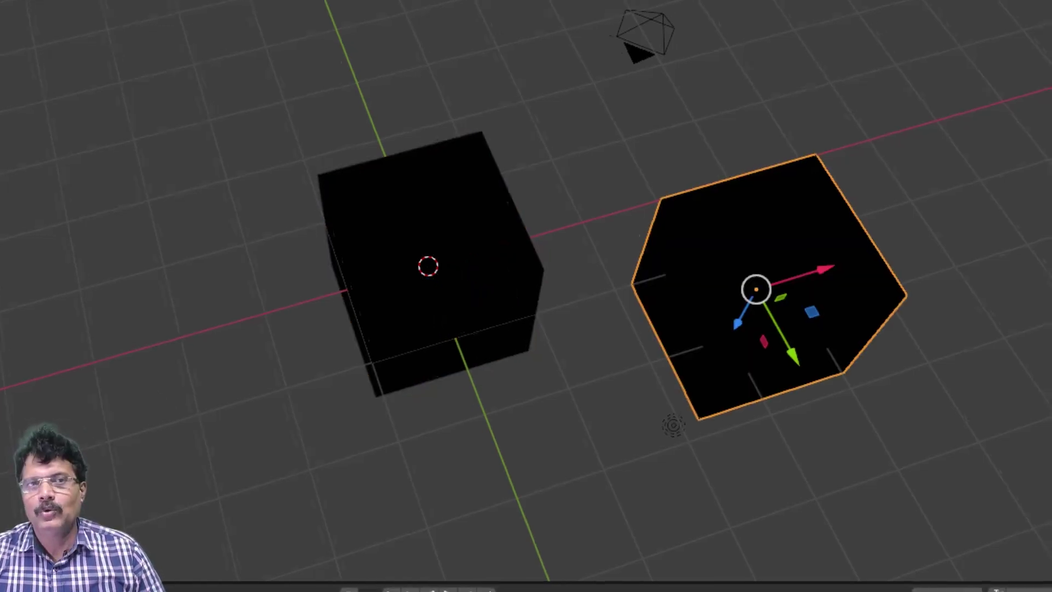
Step: Expand Cube.001 in the outliner and assign it the existing material named Material
{"action": "left_click", "coordinate": [955, 78]}
{"action": "left_click", "coordinate": [821, 31]}
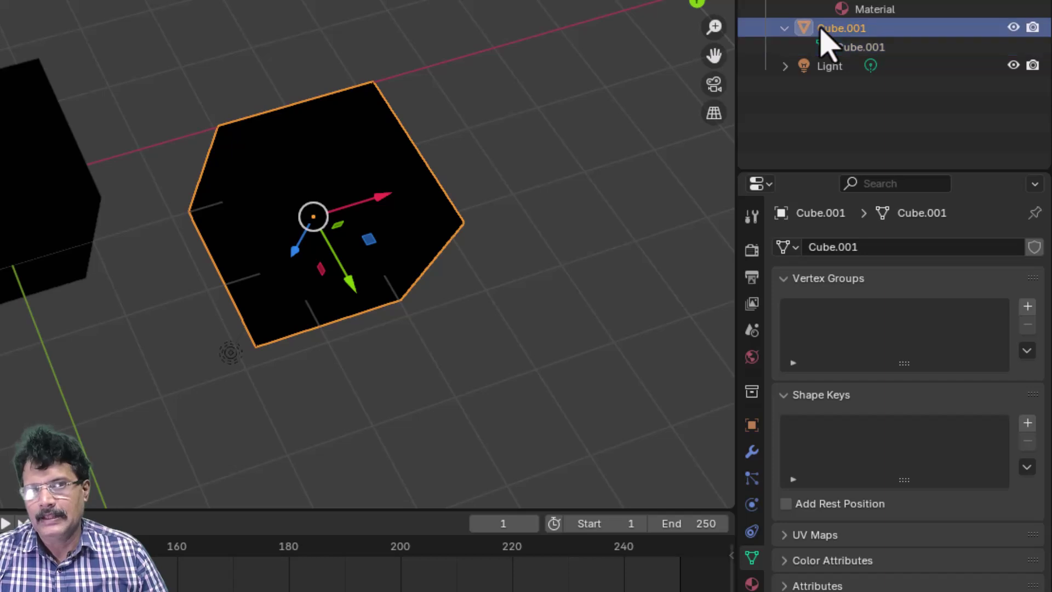
{"action": "left_click", "coordinate": [751, 584]}
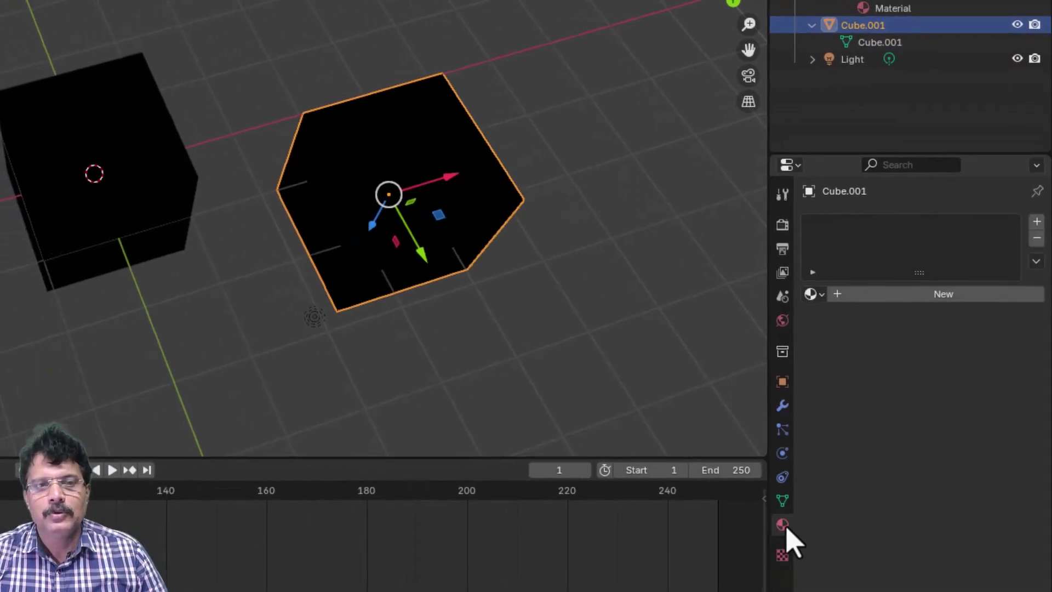
{"action": "left_click", "coordinate": [813, 295]}
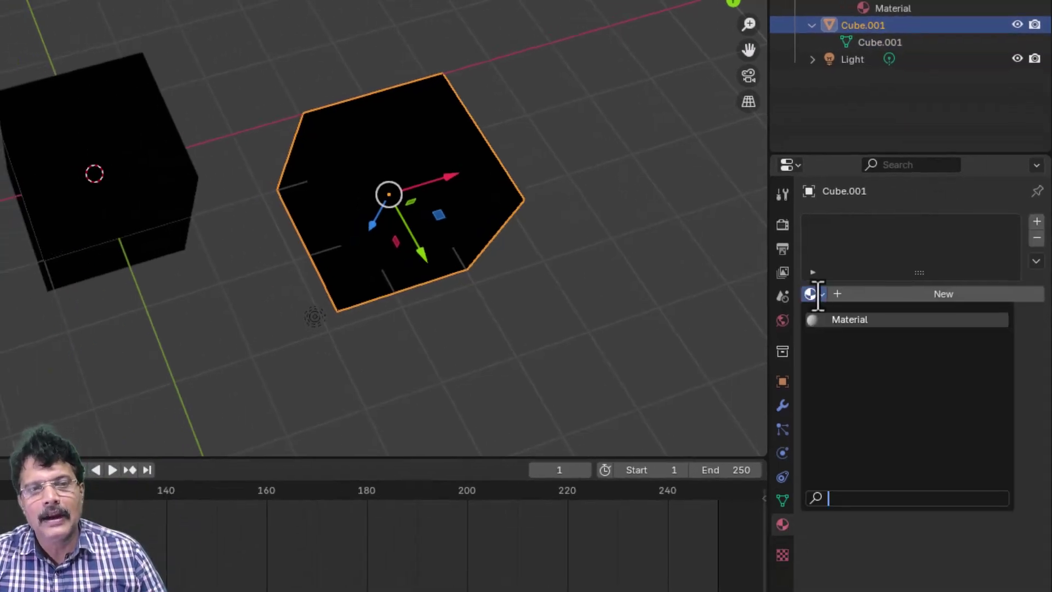
{"action": "left_click", "coordinate": [833, 320]}
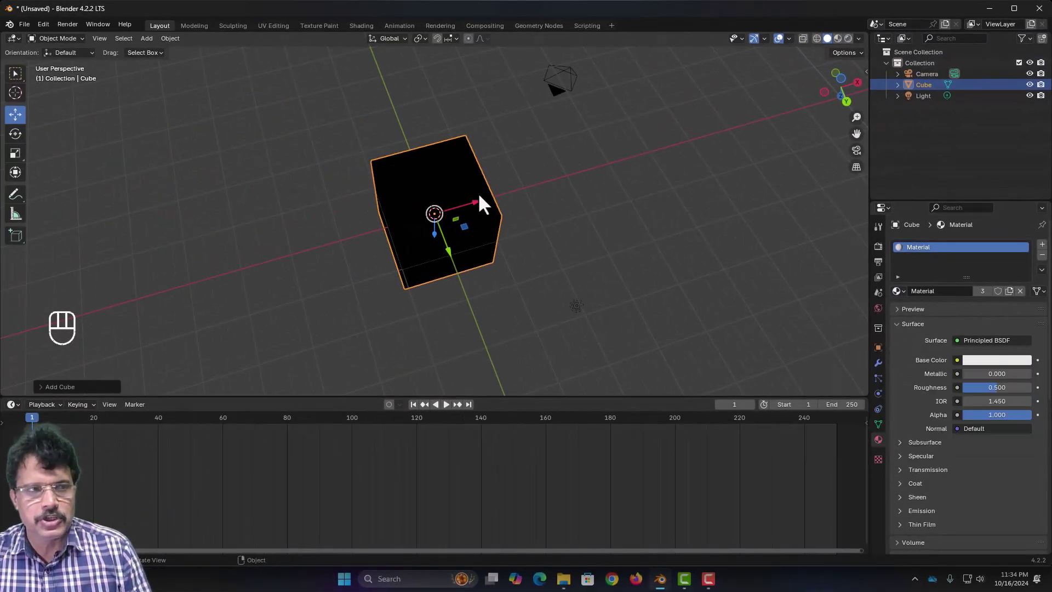
Step: Reopen the Preferences, load and save the factory preferences, and close the window
{"action": "middle_click_drag", "start_coordinate": [448, 298], "coordinate": [405, 298]}
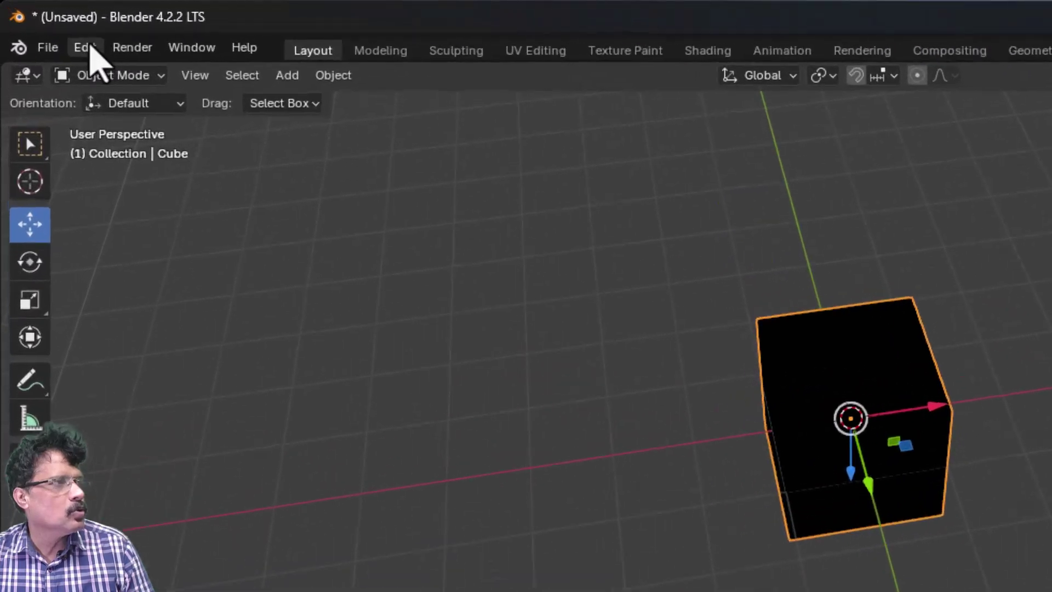
{"action": "left_click", "coordinate": [43, 24]}
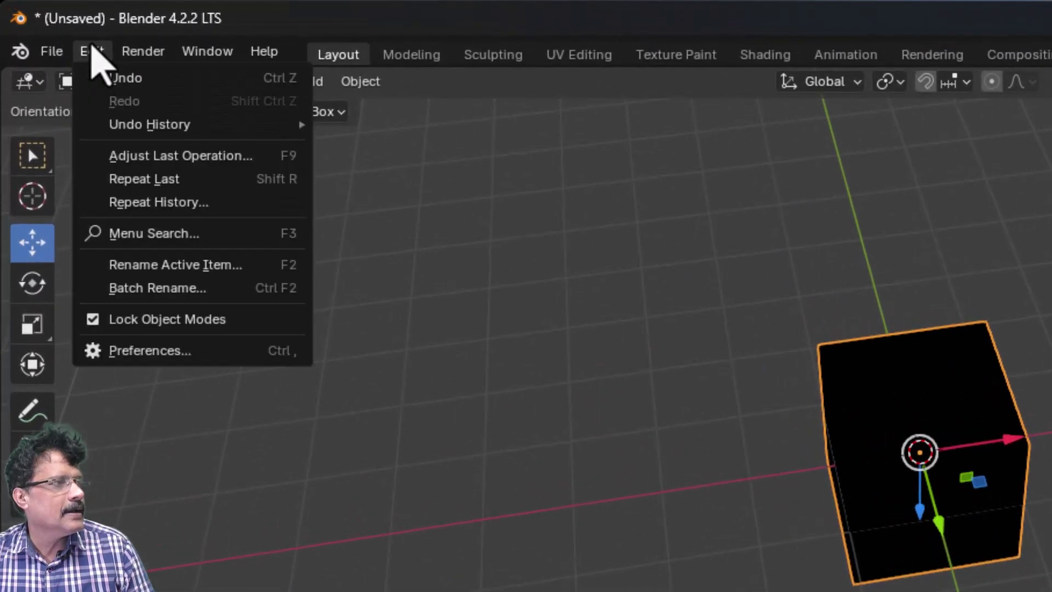
{"action": "left_click", "coordinate": [170, 351]}
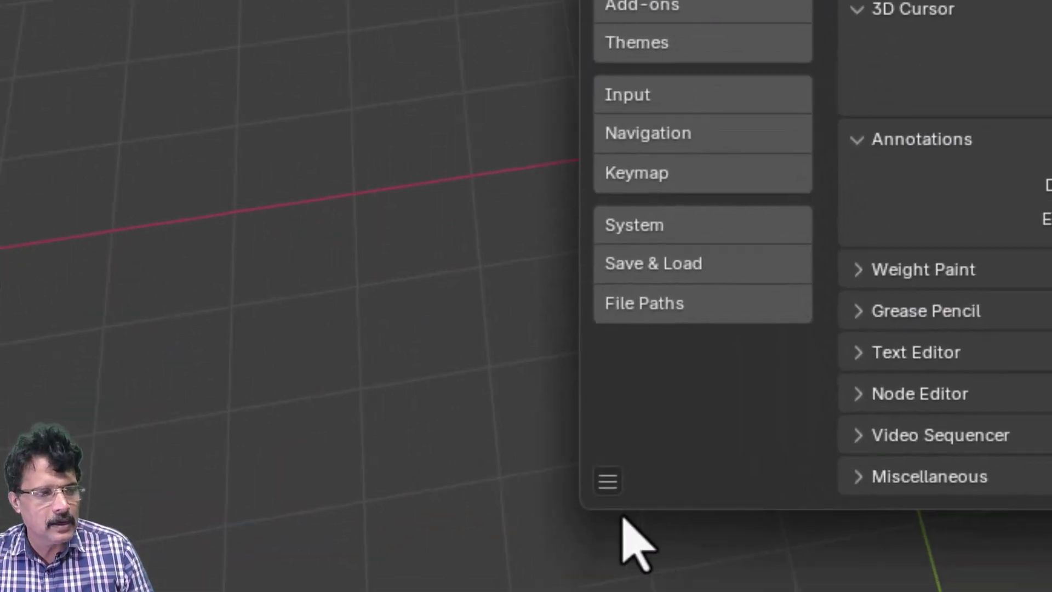
{"action": "left_click", "coordinate": [605, 489]}
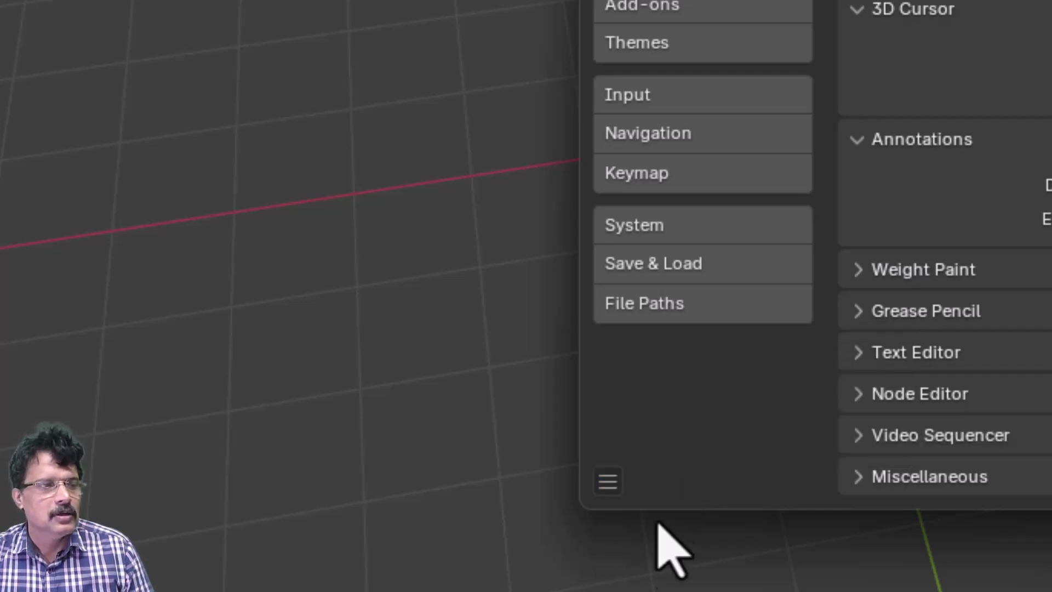
{"action": "left_click", "coordinate": [607, 482]}
{"action": "left_click", "coordinate": [665, 452]}
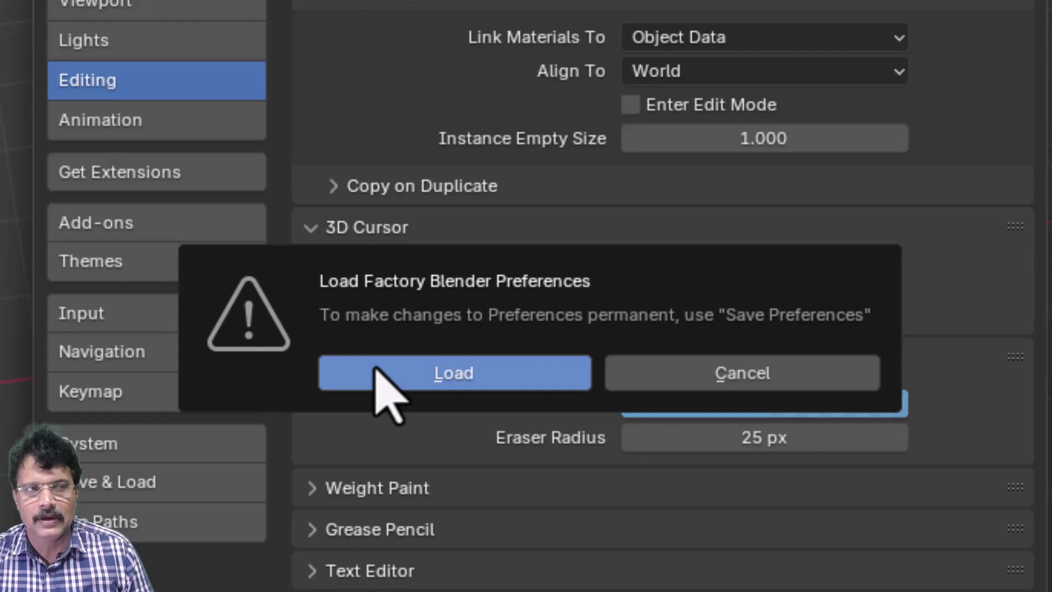
{"action": "left_click", "coordinate": [377, 371]}
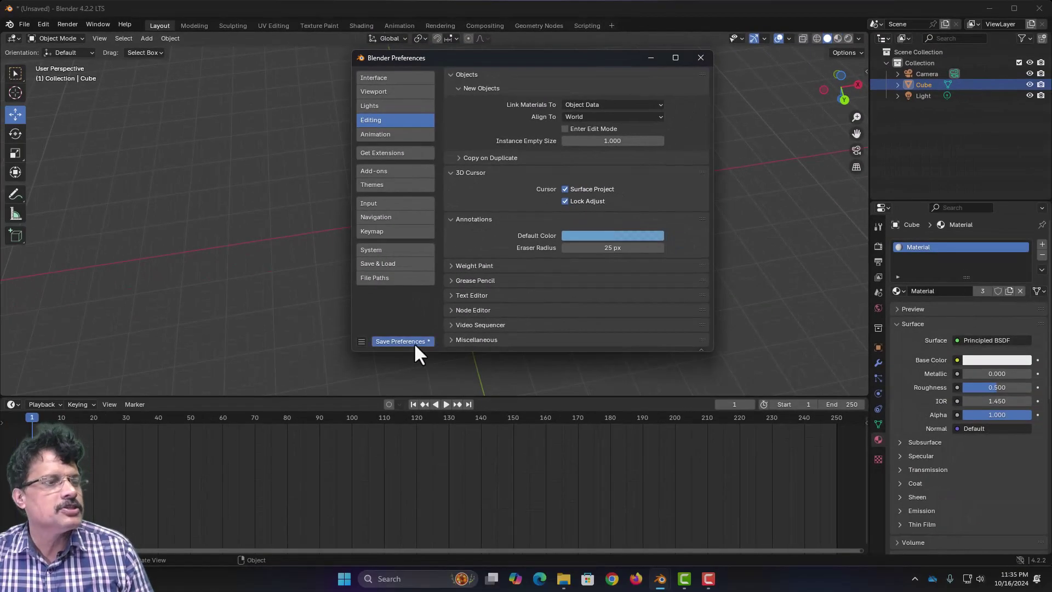
{"action": "left_click", "coordinate": [414, 343]}
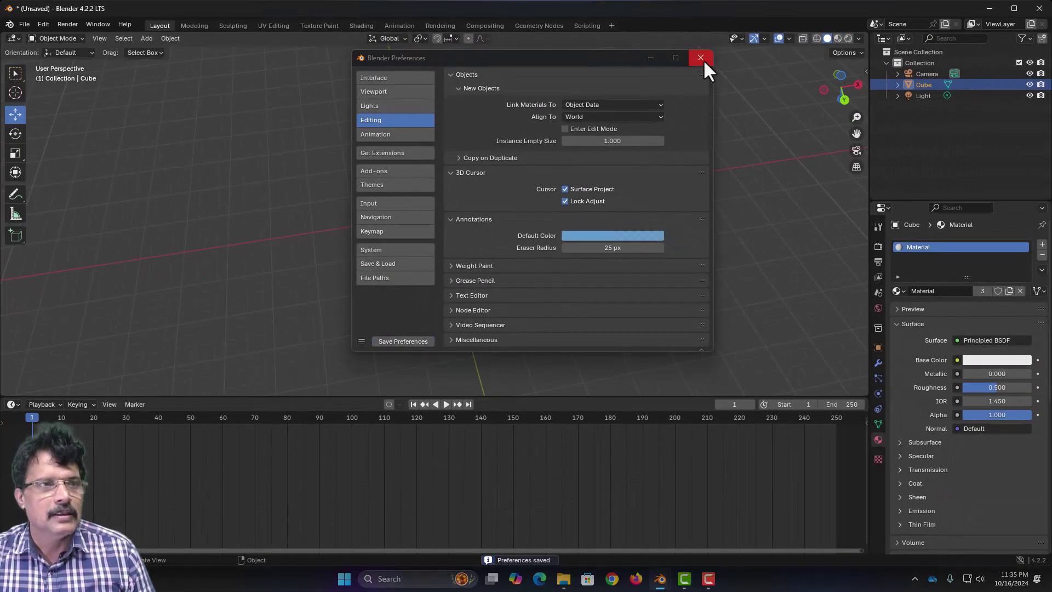
{"action": "left_click", "coordinate": [701, 58]}
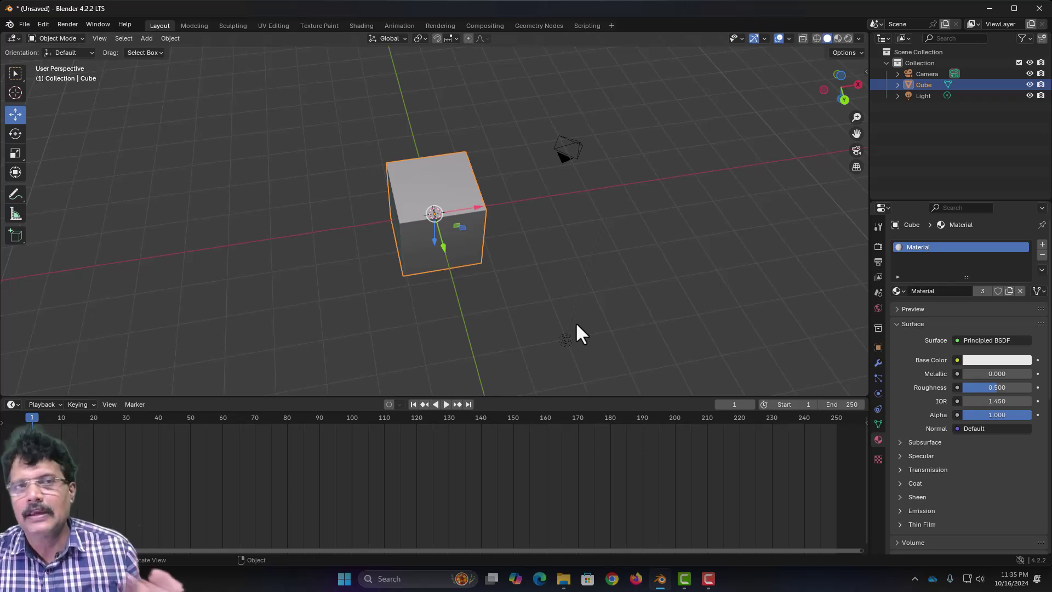
Step: Open the Preferences again and review the Align To options for new objects, choosing World
{"action": "left_click", "coordinate": [43, 25]}
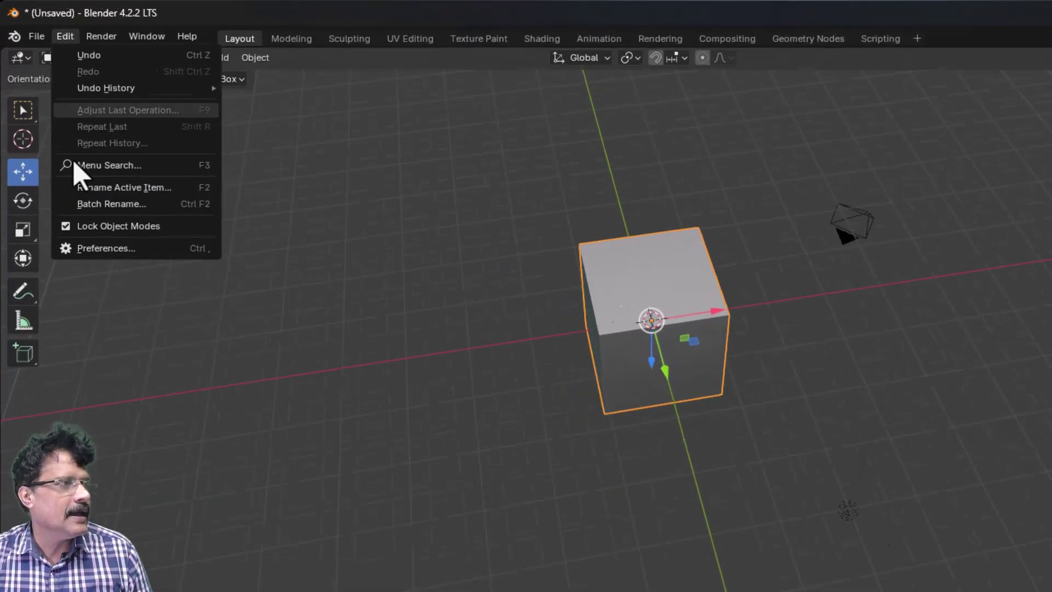
{"action": "left_click", "coordinate": [68, 167]}
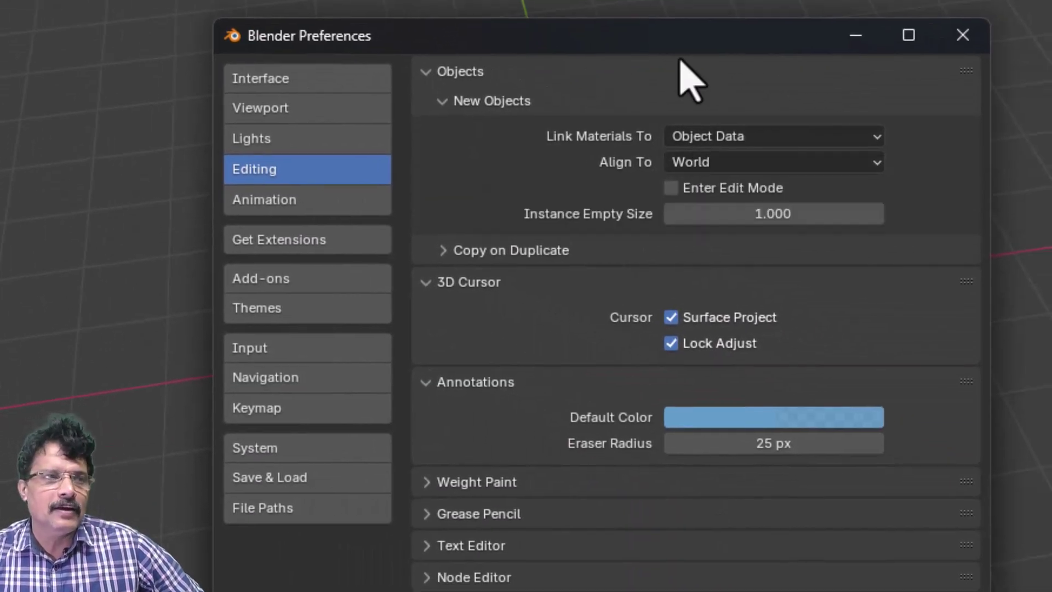
{"action": "left_click", "coordinate": [705, 168]}
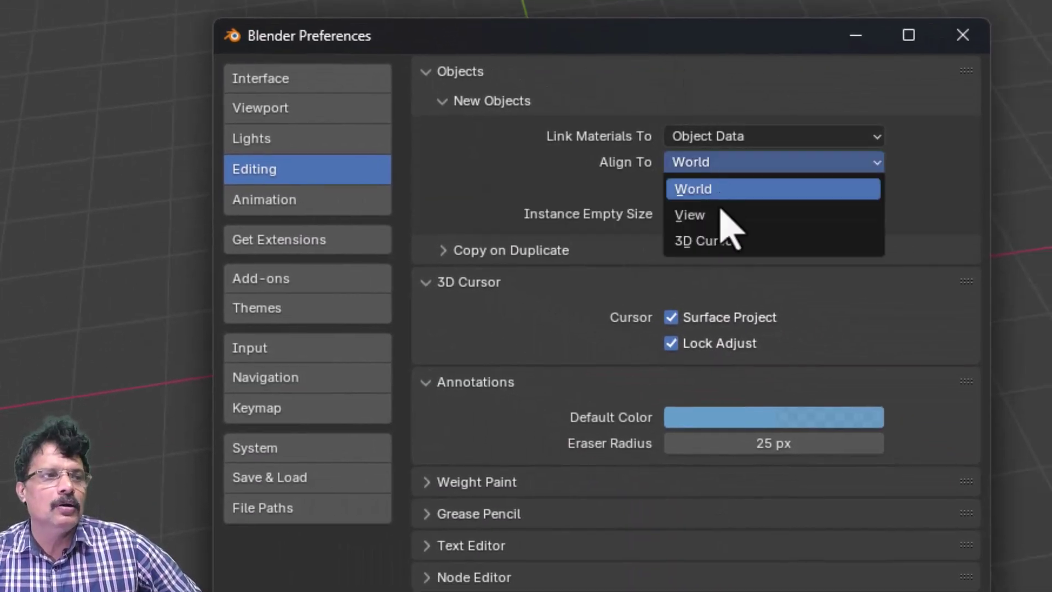
{"action": "left_click", "coordinate": [749, 189]}
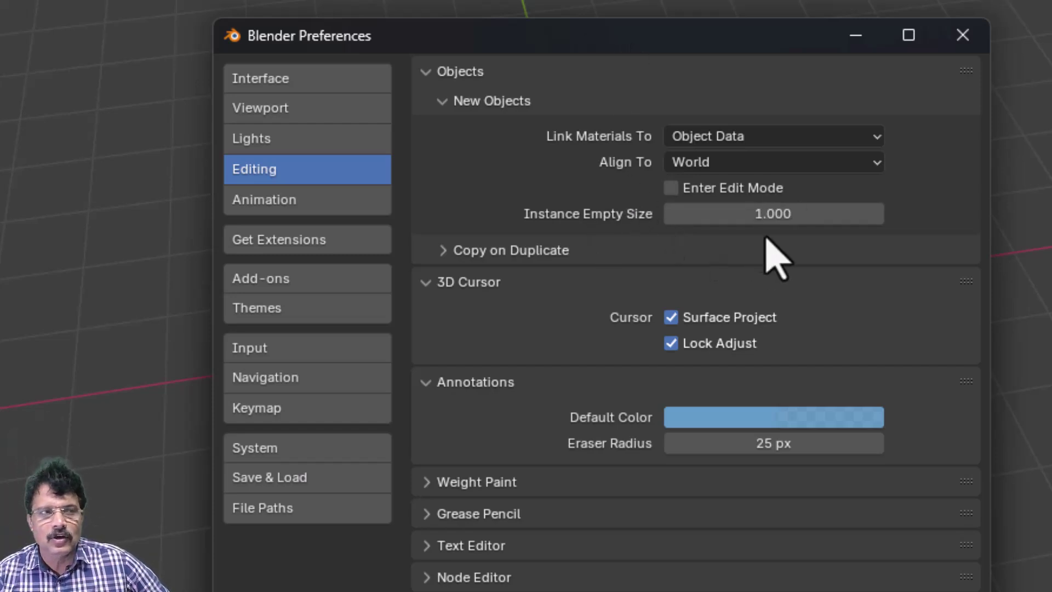
Step: Move the Preferences window clear of the viewport and delete the cube
{"action": "left_click_drag", "start_coordinate": [628, 46], "coordinate": [1051, 26]}
{"action": "key", "text": "x"}
{"action": "left_click", "coordinate": [547, 246]}
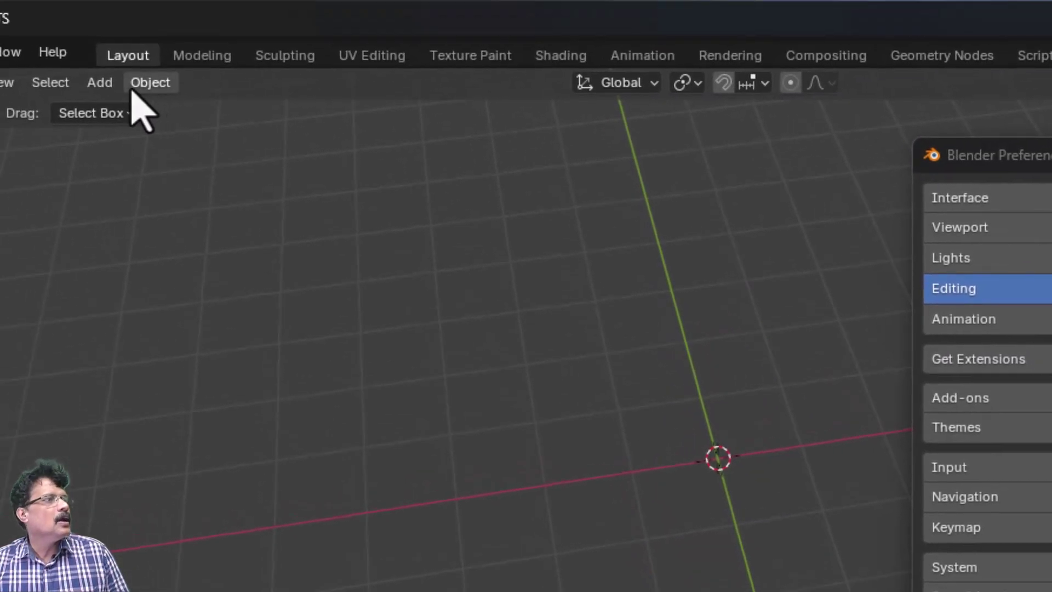
Step: Add a cube-shaped empty at the 3D cursor and delete it again
{"action": "left_click", "coordinate": [101, 84]}
{"action": "mouse_move", "coordinate": [113, 110]}
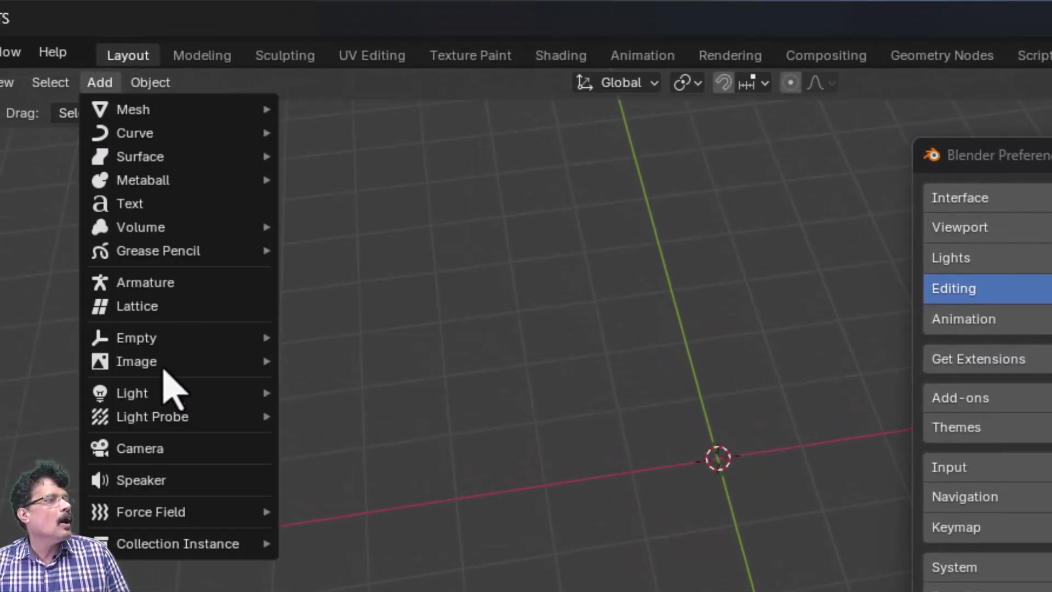
{"action": "mouse_move", "coordinate": [167, 339]}
{"action": "left_click", "coordinate": [353, 441]}
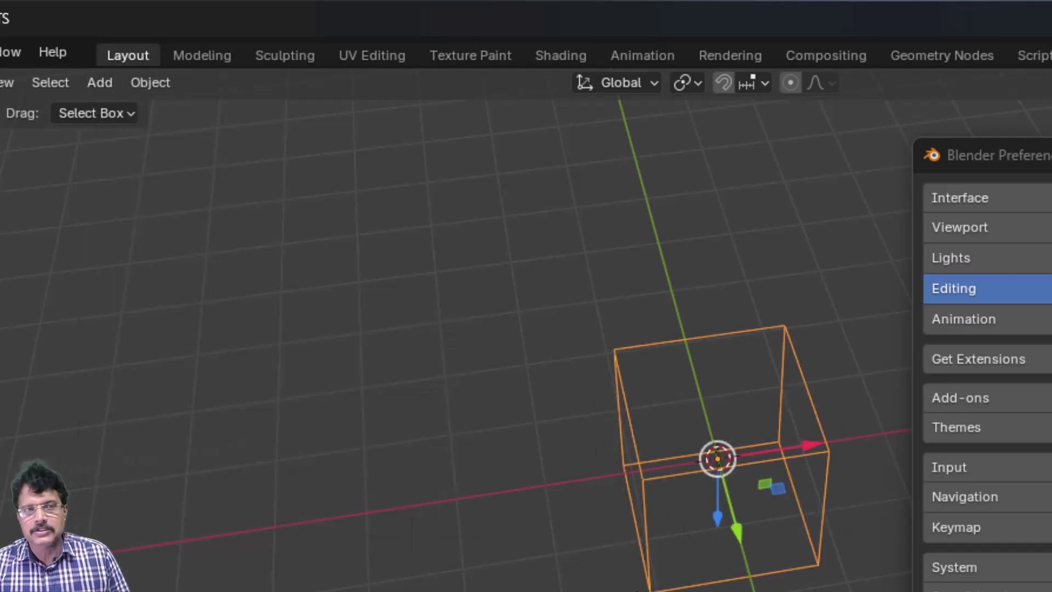
{"action": "key", "text": "x"}
{"action": "left_click", "coordinate": [778, 451]}
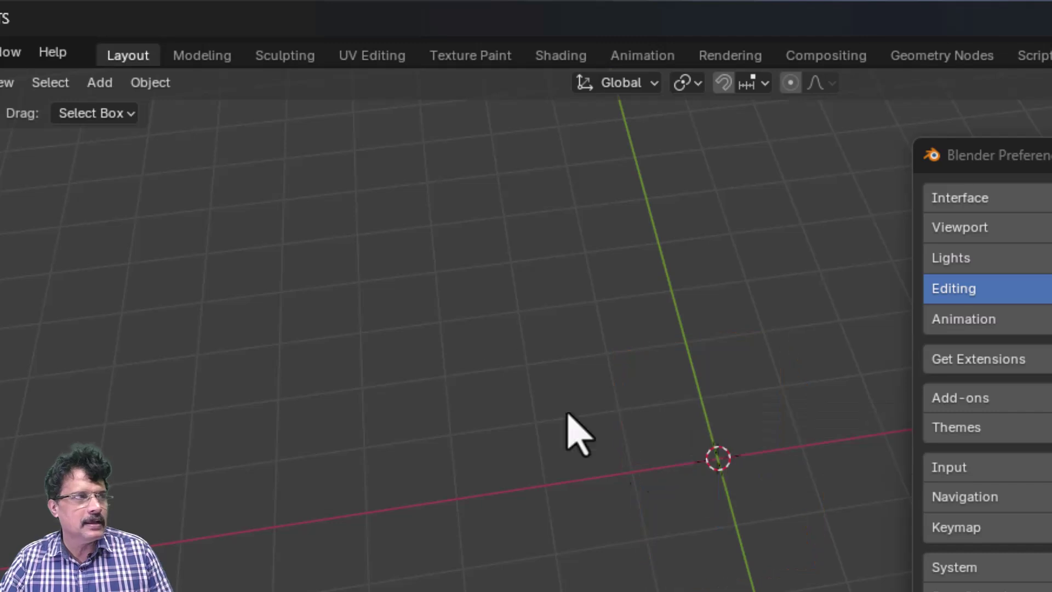
Step: Add a UV sphere mesh at the 3D cursor
{"action": "left_click", "coordinate": [112, 82]}
{"action": "mouse_move", "coordinate": [221, 111]}
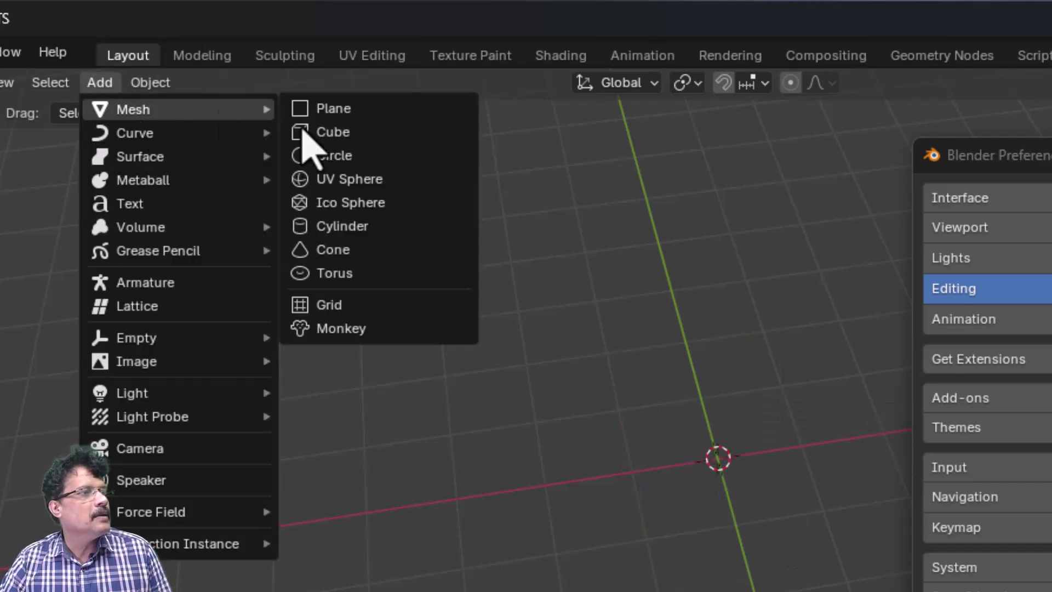
{"action": "left_click", "coordinate": [364, 179]}
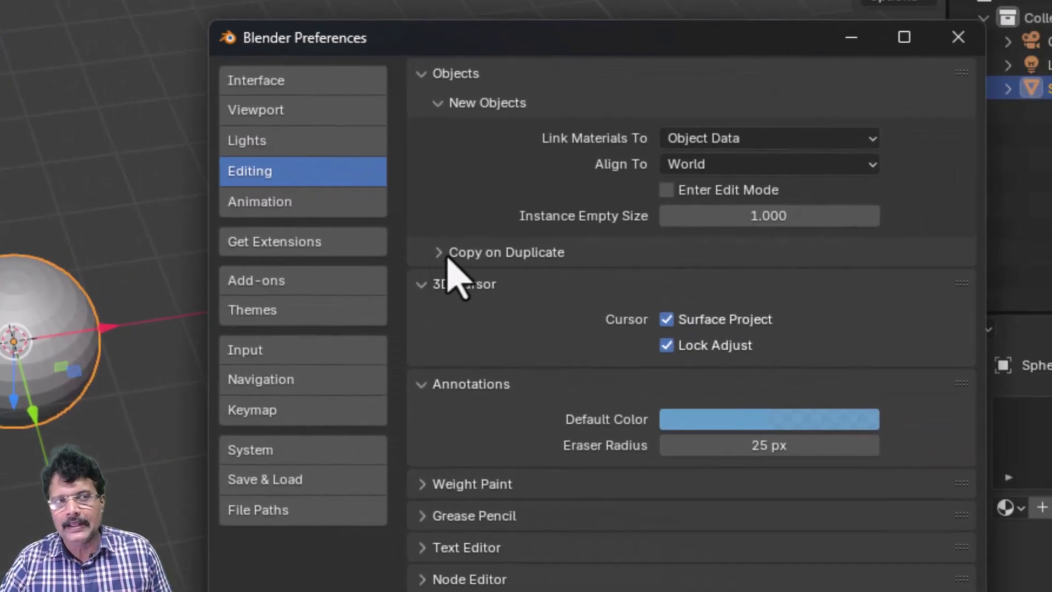
Step: Expand the Copy on Duplicate settings and duplicate the sphere, placing the copy beside the original
{"action": "left_click", "coordinate": [448, 257]}
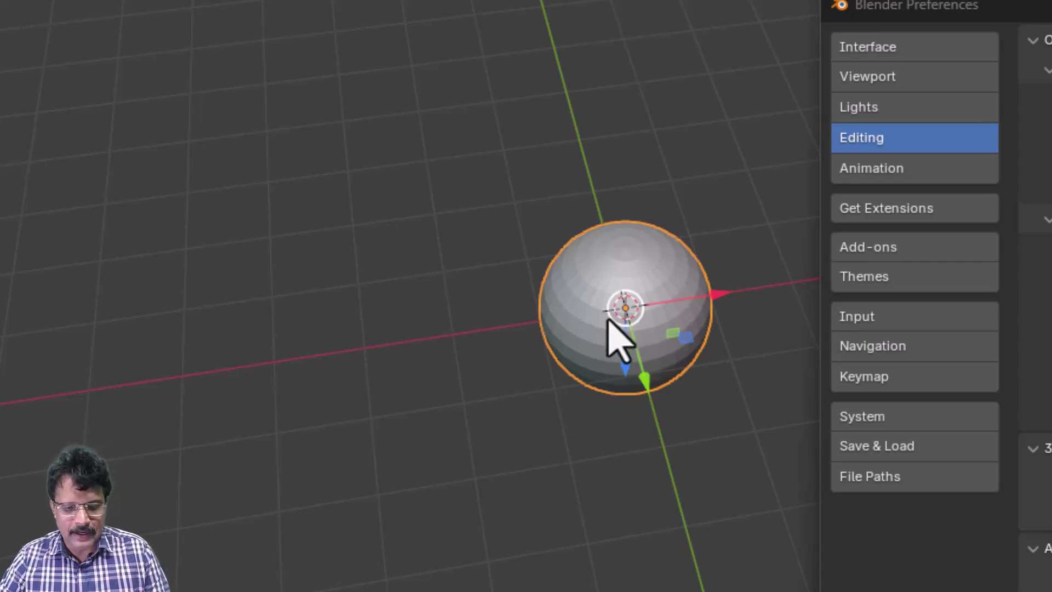
{"action": "key", "text": "shift+d"}
{"action": "left_click", "coordinate": [307, 248]}
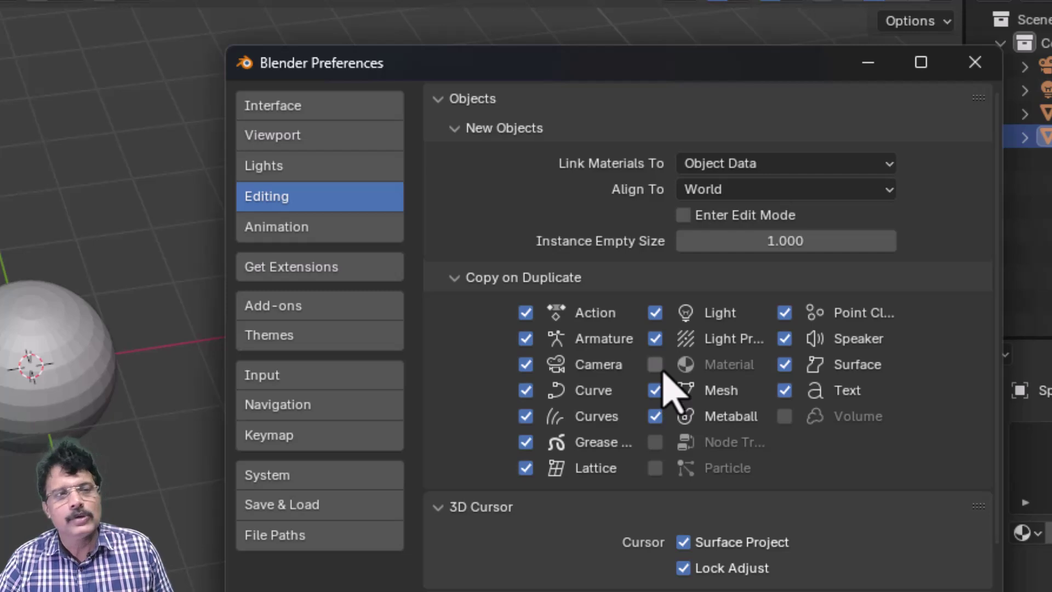
Step: Collapse the Copy on Duplicate and 3D Cursor sections of the Editing preferences
{"action": "left_click", "coordinate": [458, 279]}
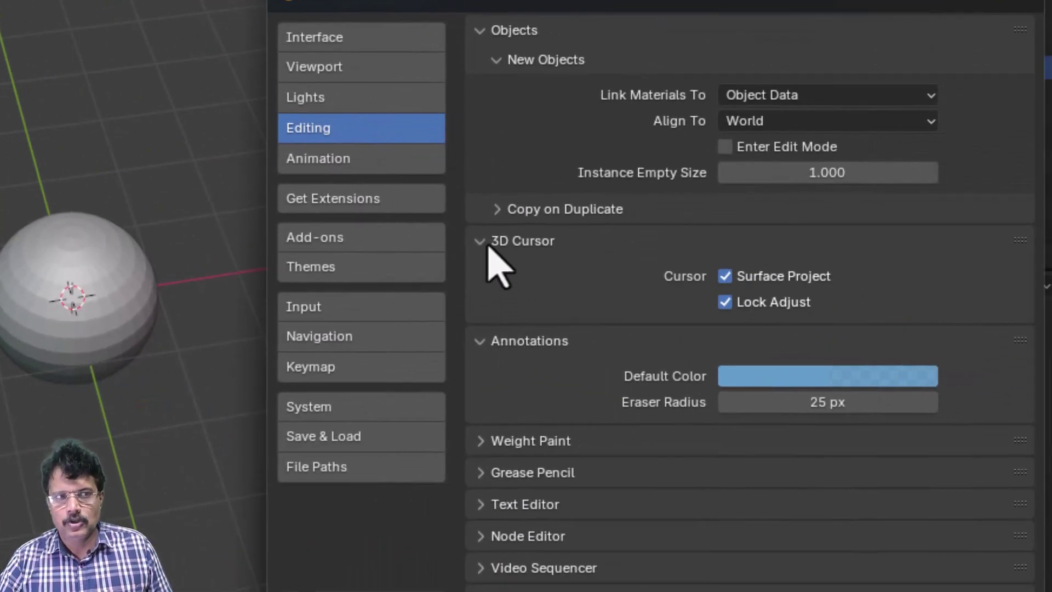
{"action": "left_click", "coordinate": [487, 244]}
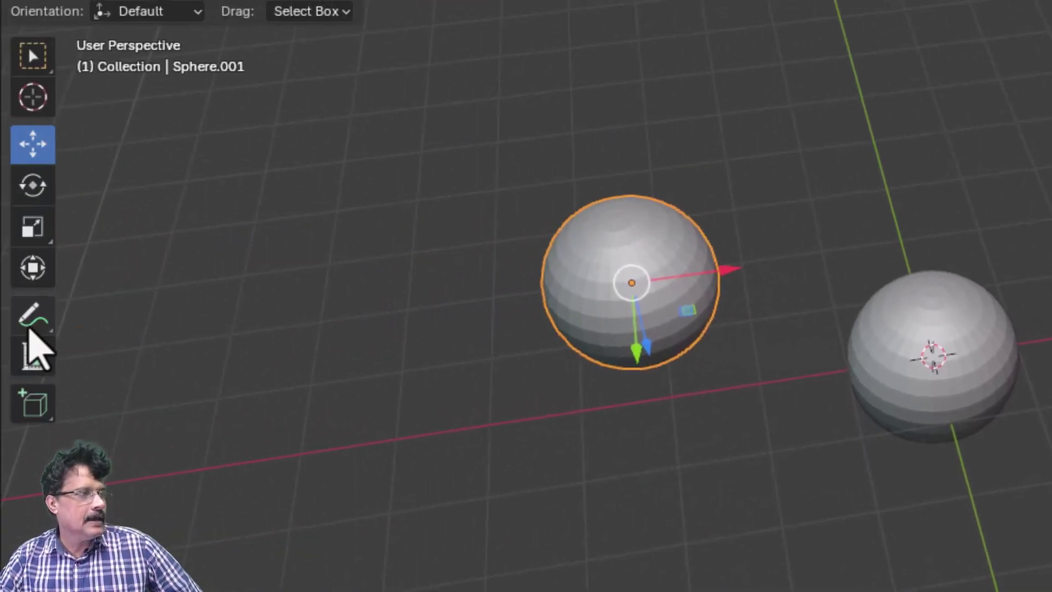
Step: Draw a short annotation stroke near the duplicated sphere with the Annotate tool and collapse the Annotations section
{"action": "left_click", "coordinate": [32, 328]}
{"action": "mouse_move", "coordinate": [555, 191]}
{"action": "left_mouse_down"}
{"action": "mouse_move", "coordinate": [680, 120]}
{"action": "mouse_move", "coordinate": [775, 310]}
{"action": "mouse_move", "coordinate": [711, 439]}
{"action": "mouse_move", "coordinate": [581, 388]}
{"action": "mouse_move", "coordinate": [539, 253]}
{"action": "mouse_move", "coordinate": [580, 187]}
{"action": "left_mouse_up"}
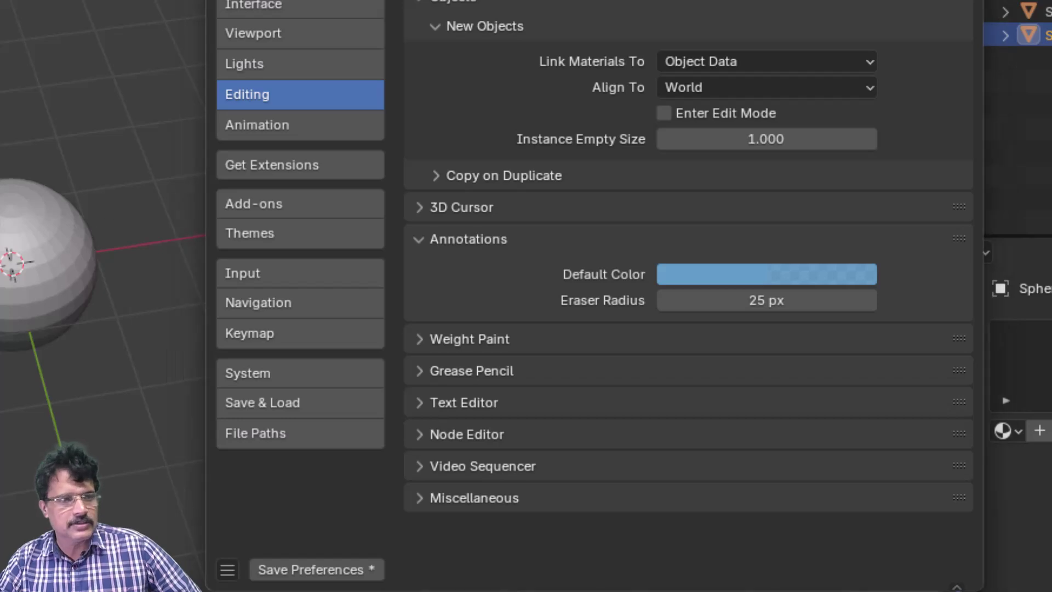
{"action": "left_click", "coordinate": [419, 239]}
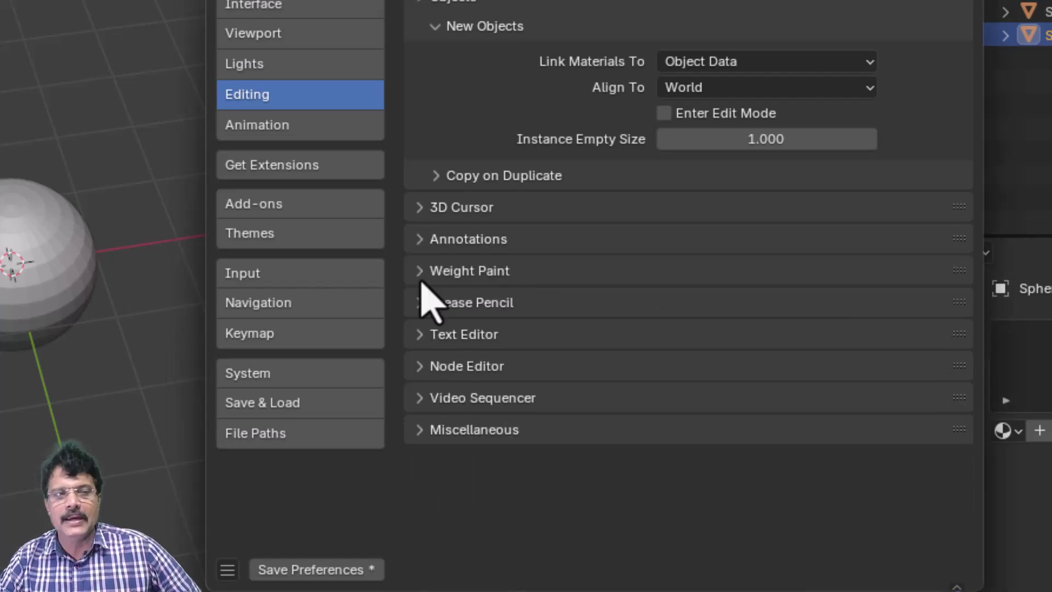
Step: Expand and collapse the Weight Paint and Grease Pencil sections of the Editing preferences to review their settings
{"action": "left_click", "coordinate": [422, 278]}
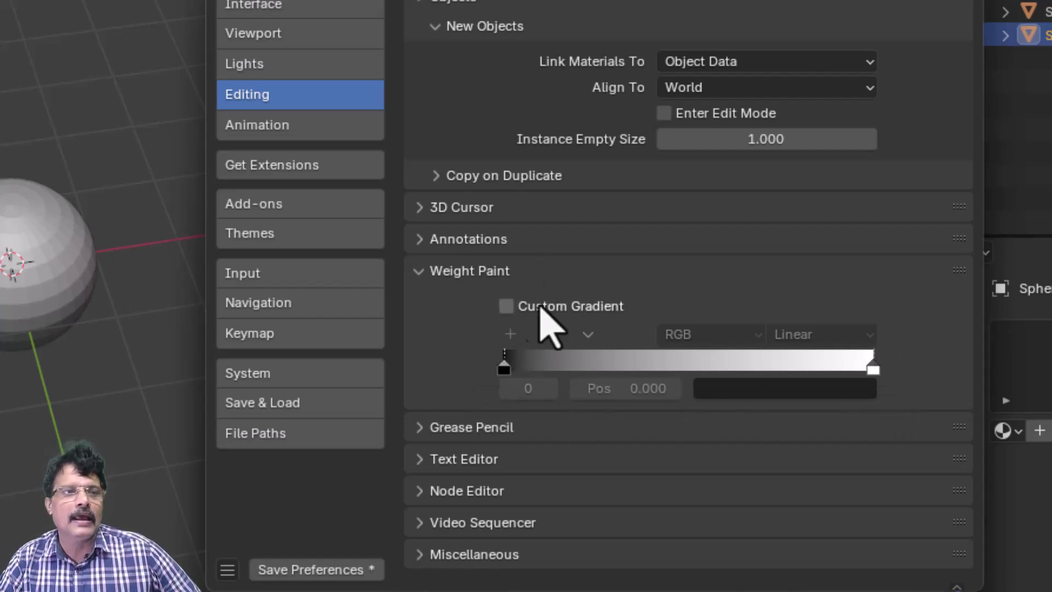
{"action": "left_click", "coordinate": [431, 298]}
{"action": "left_click", "coordinate": [423, 304]}
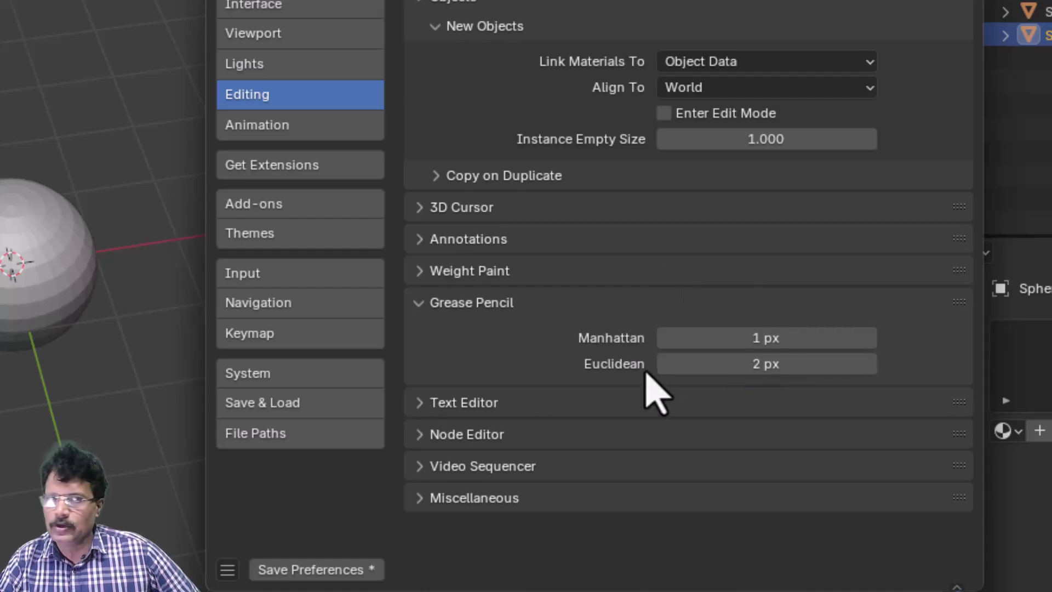
{"action": "left_click", "coordinate": [418, 302]}
Step: Expand the Text Editor section of the Editing preferences and locate the Text Editor among the available editor types
{"action": "left_click", "coordinate": [426, 337]}
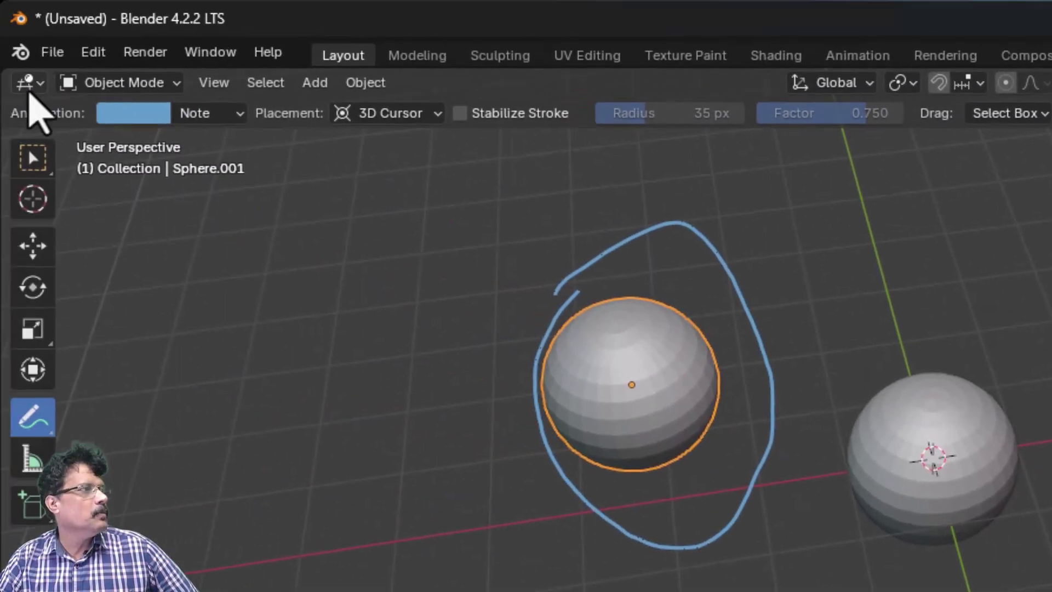
{"action": "left_click", "coordinate": [28, 82]}
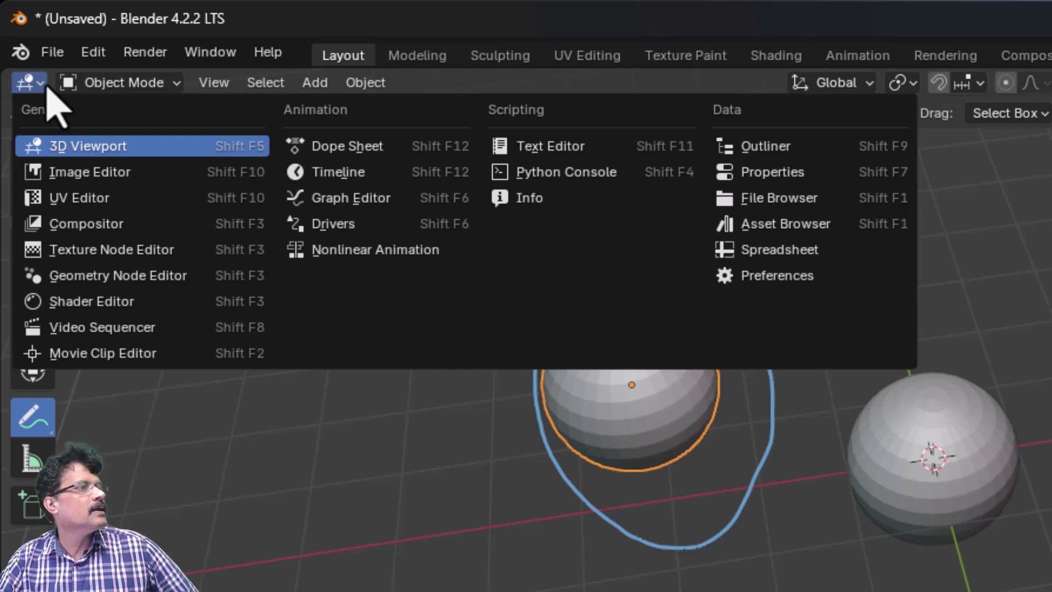
{"action": "left_click", "coordinate": [608, 146]}
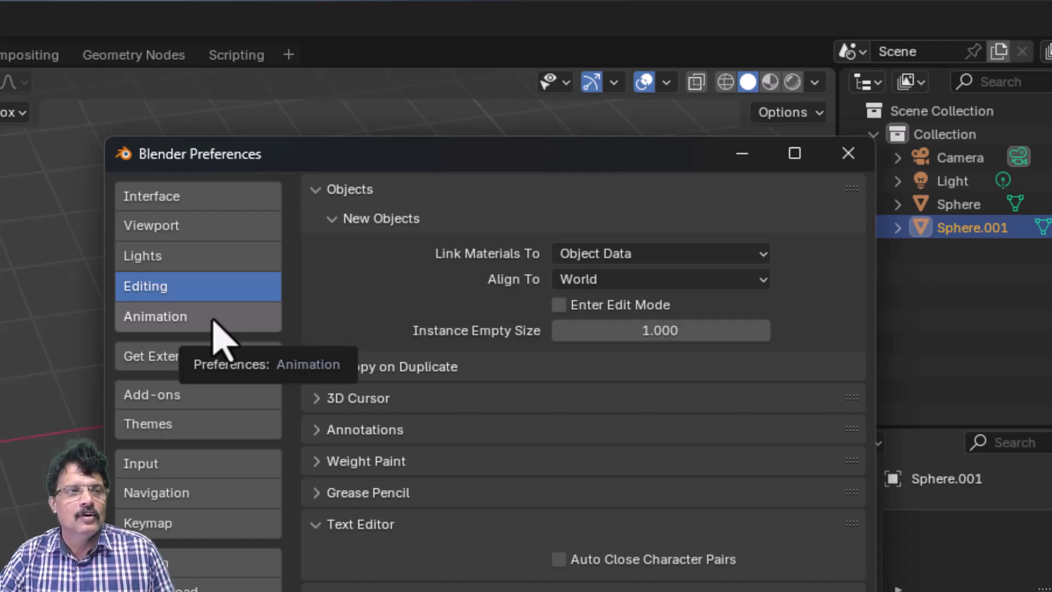
Step: Enable Allow Negative Frames in the Animation preferences, save the preferences and move the timeline playhead to frame -1
{"action": "left_click", "coordinate": [219, 324]}
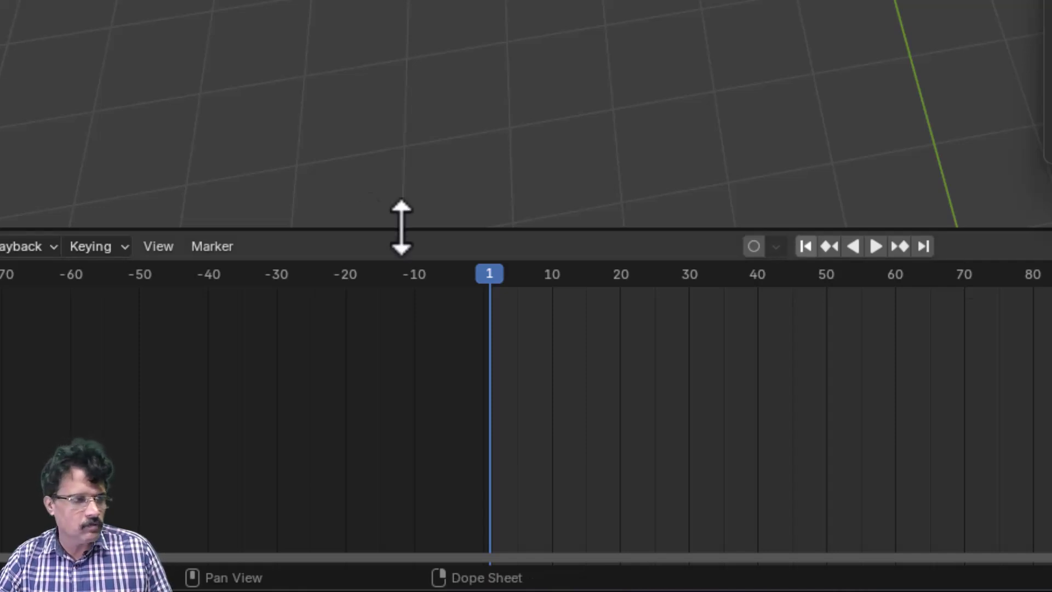
{"action": "left_click_drag", "start_coordinate": [491, 279], "coordinate": [483, 279]}
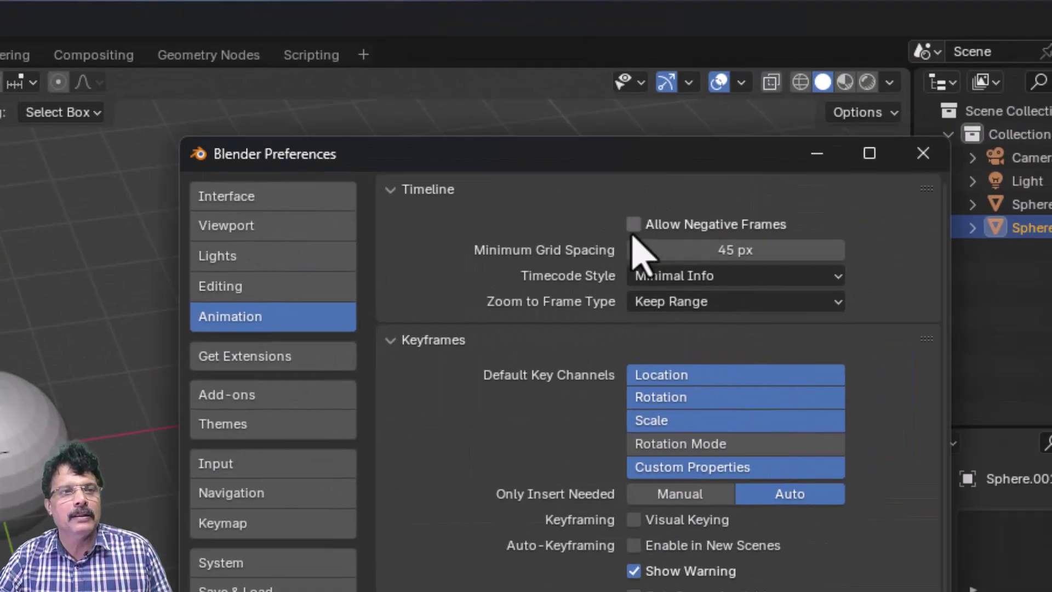
{"action": "left_click", "coordinate": [633, 229]}
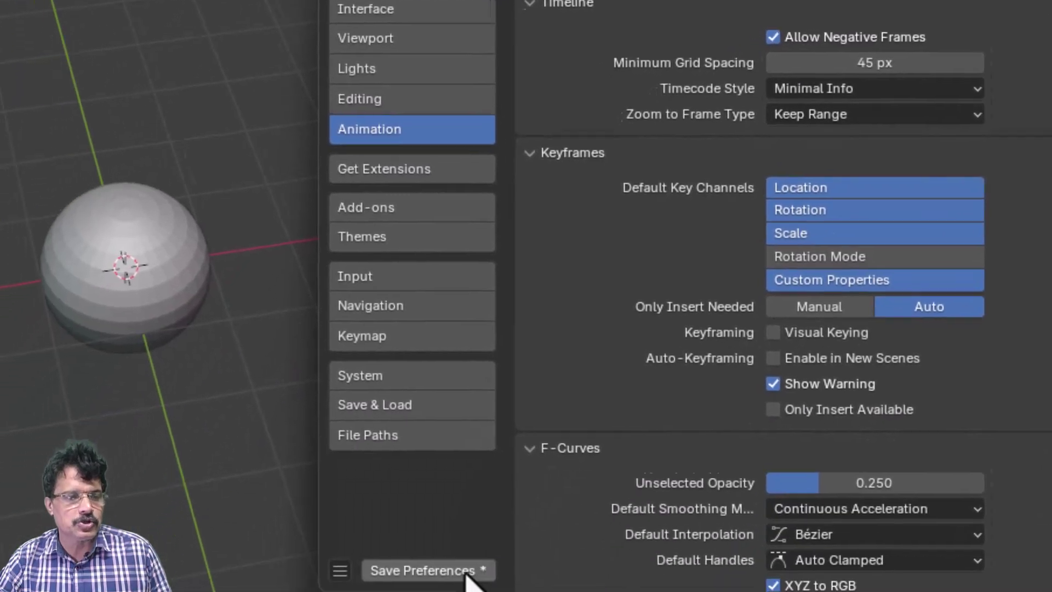
{"action": "left_click", "coordinate": [462, 574]}
{"action": "key", "text": "shift+ctrl+space"}
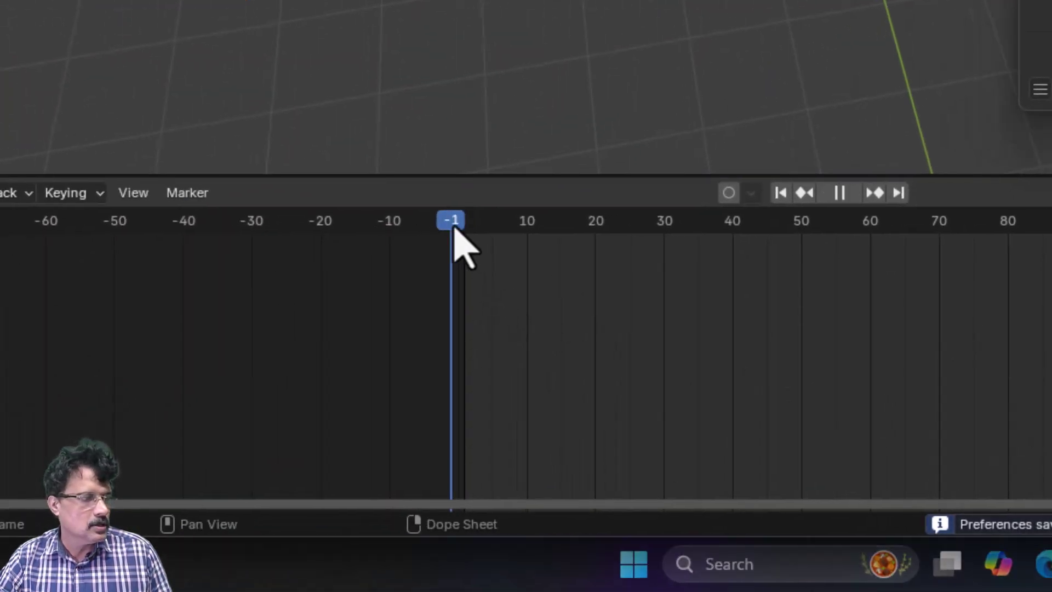
{"action": "left_click_drag", "start_coordinate": [453, 228], "coordinate": [464, 346]}
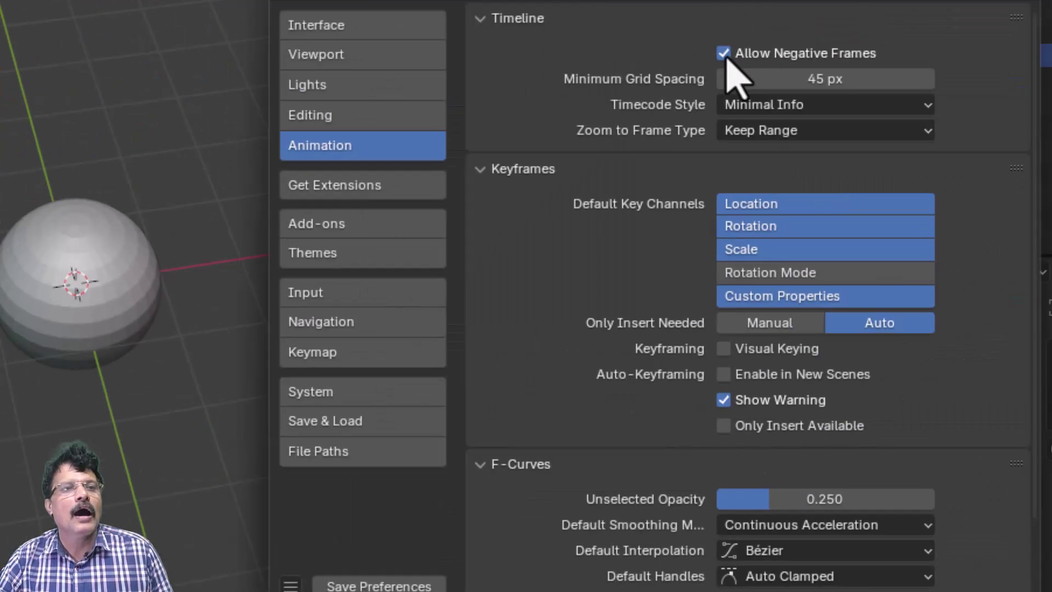
Step: Disable Allow Negative Frames in the Animation preferences and save the preferences
{"action": "left_click", "coordinate": [715, 50]}
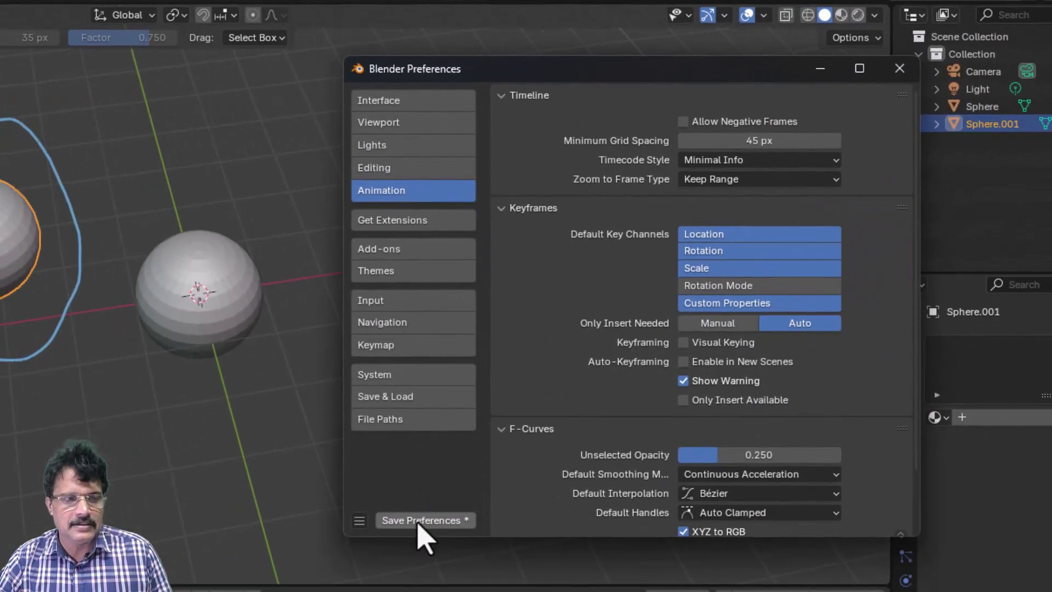
{"action": "left_click", "coordinate": [396, 537]}
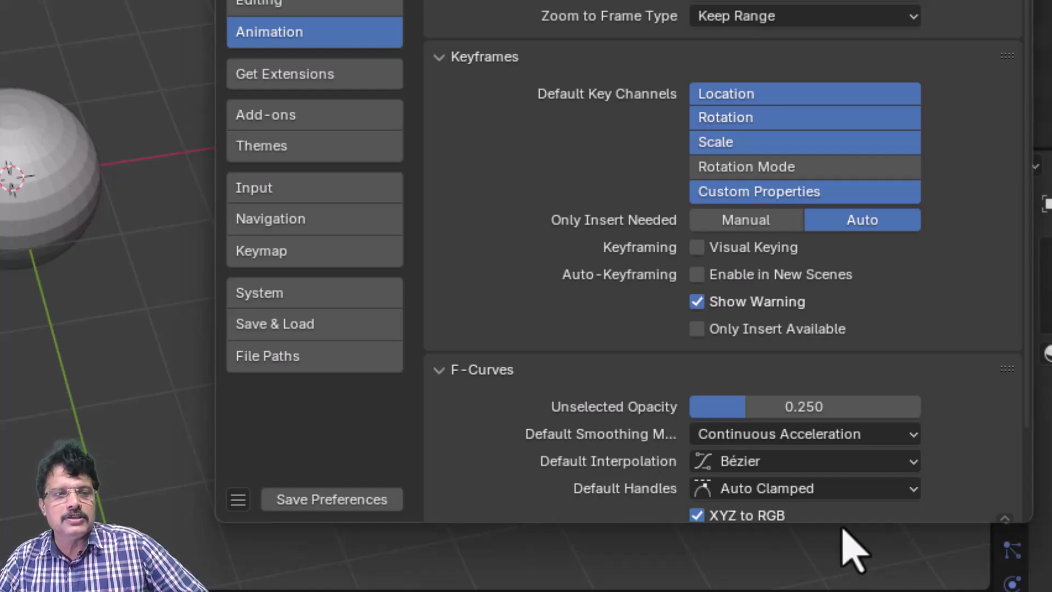
Step: Review the F-Curves settings of the Animation preferences, including Default Interpolation and Default Handles
{"action": "scroll", "coordinate": [634, 476], "scroll_direction": "down", "scroll_amount": 2}
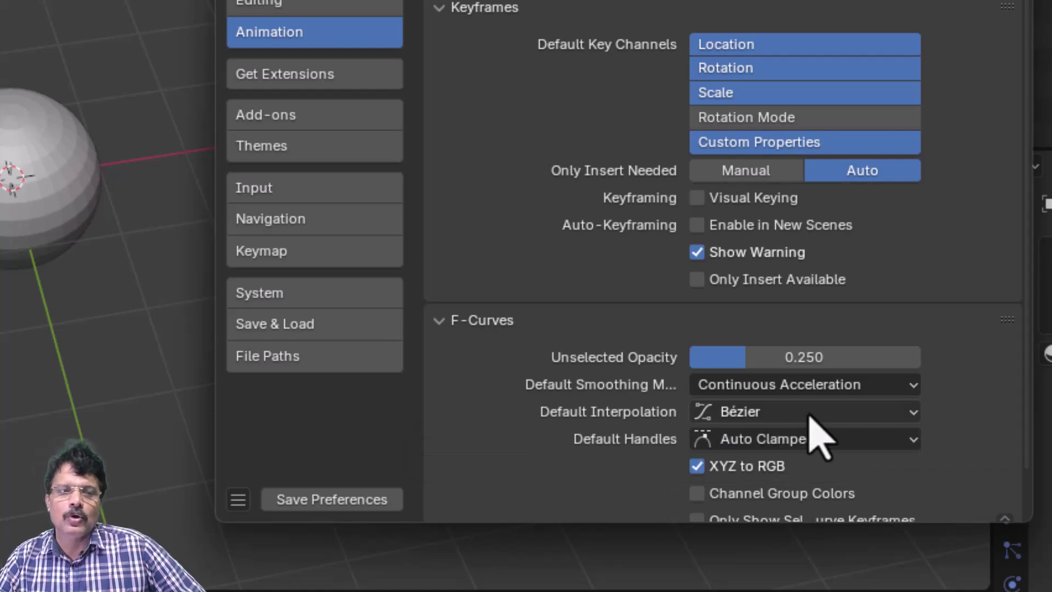
{"action": "left_click", "coordinate": [750, 409]}
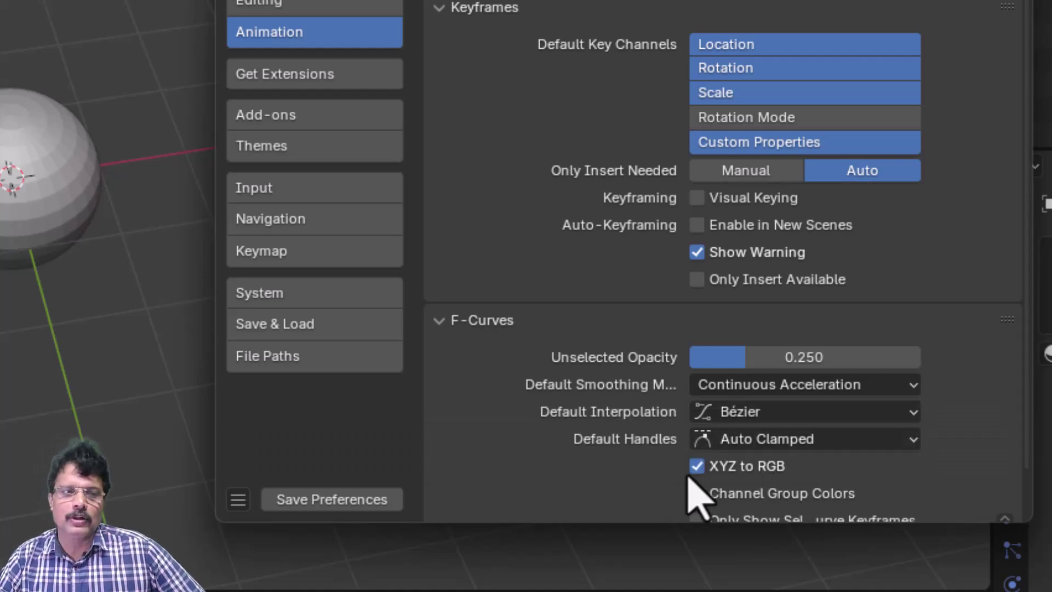
{"action": "left_click", "coordinate": [792, 435]}
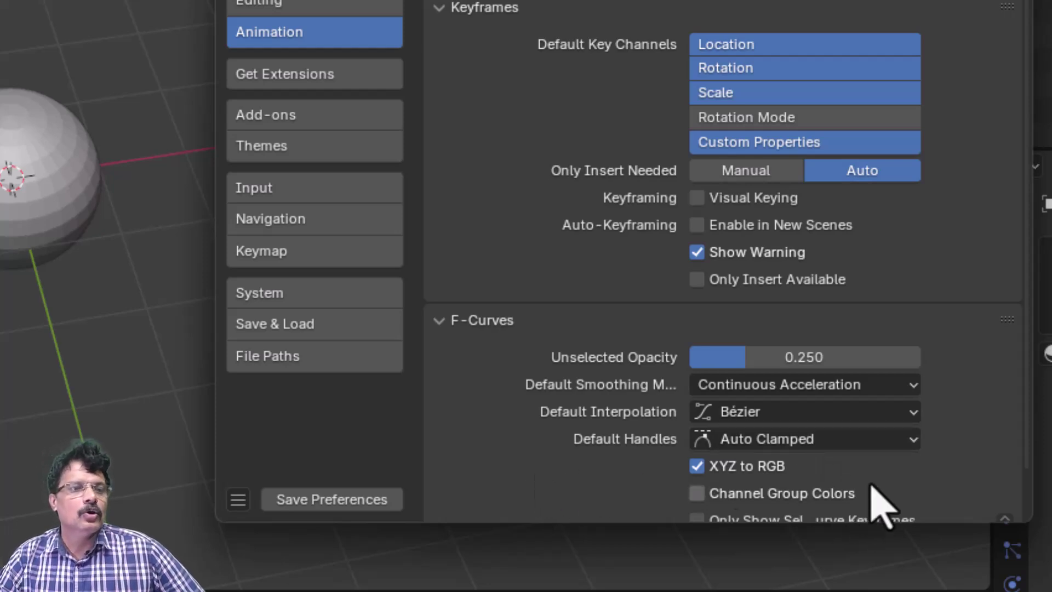
{"action": "scroll", "coordinate": [901, 457], "scroll_direction": "down", "scroll_amount": 2}
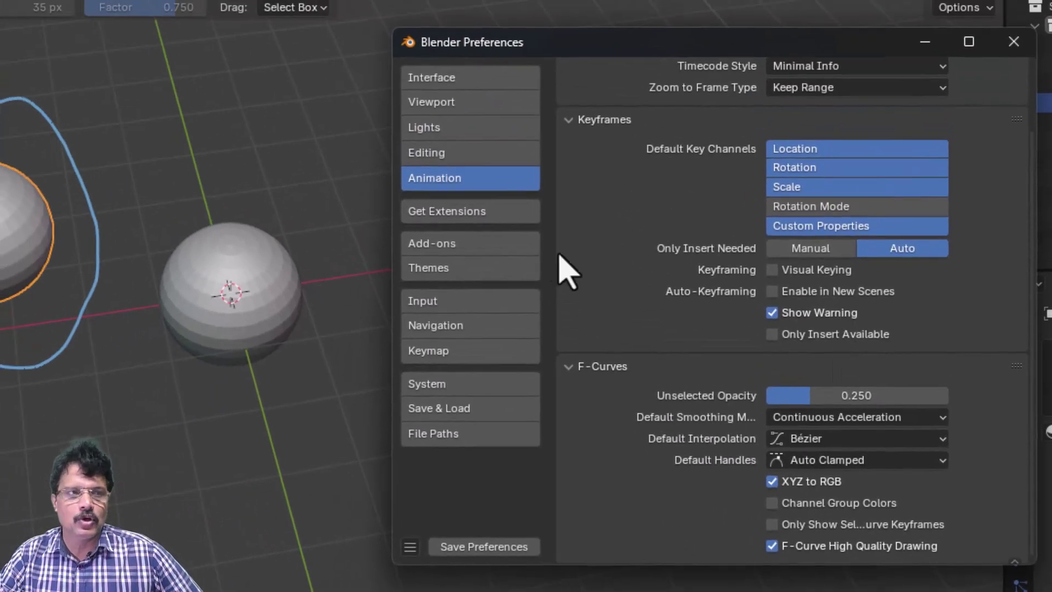
Step: Show the Get Extensions preferences and allow online access for installing and updating extensions
{"action": "left_click", "coordinate": [462, 219]}
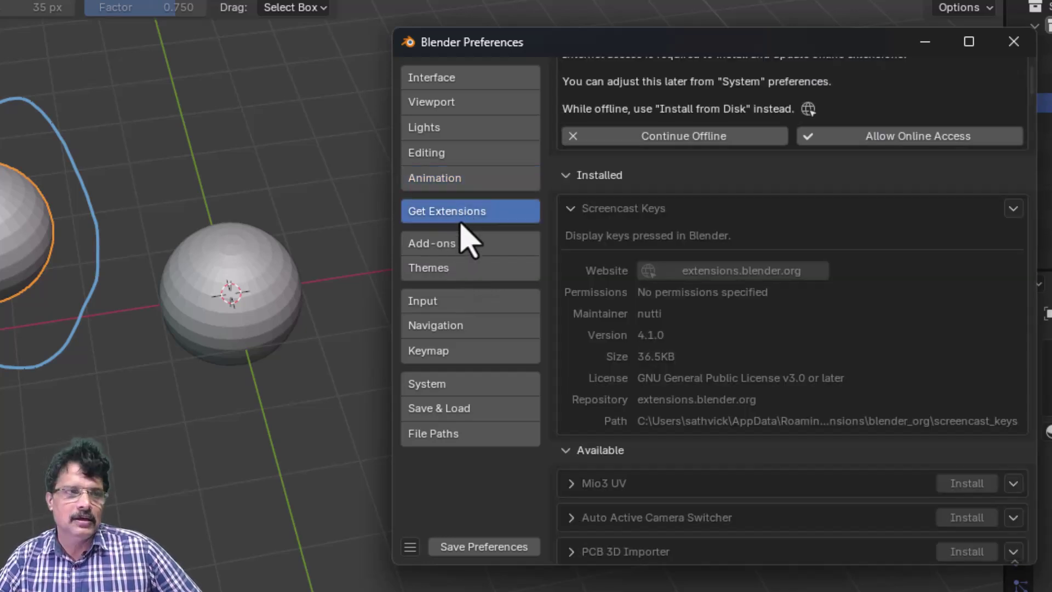
{"action": "left_click_drag", "start_coordinate": [660, 40], "coordinate": [384, 107]}
{"action": "scroll", "coordinate": [496, 354], "scroll_direction": "up", "scroll_amount": 3}
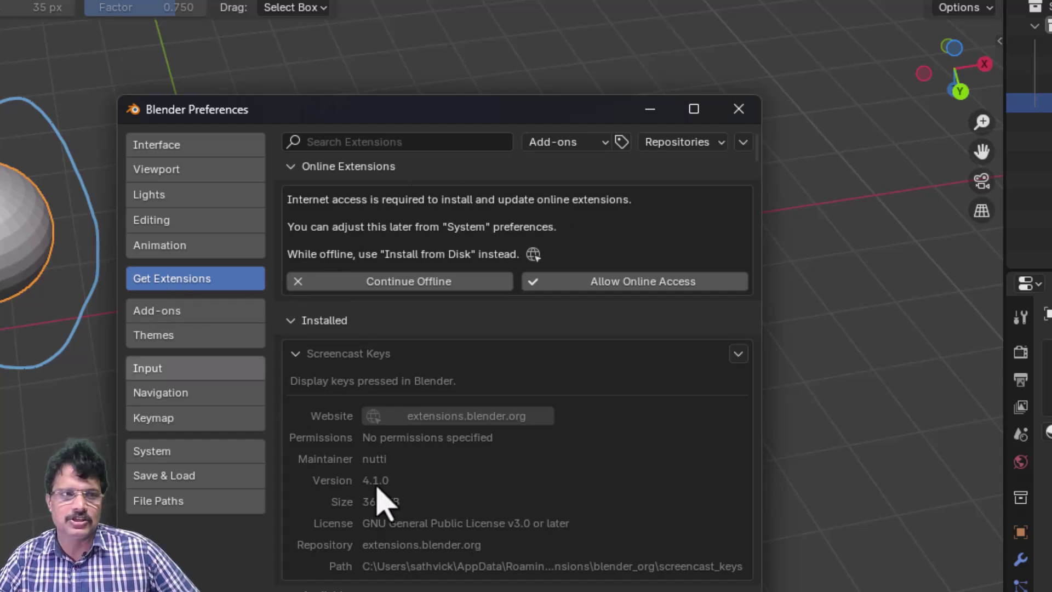
{"action": "left_click", "coordinate": [644, 288]}
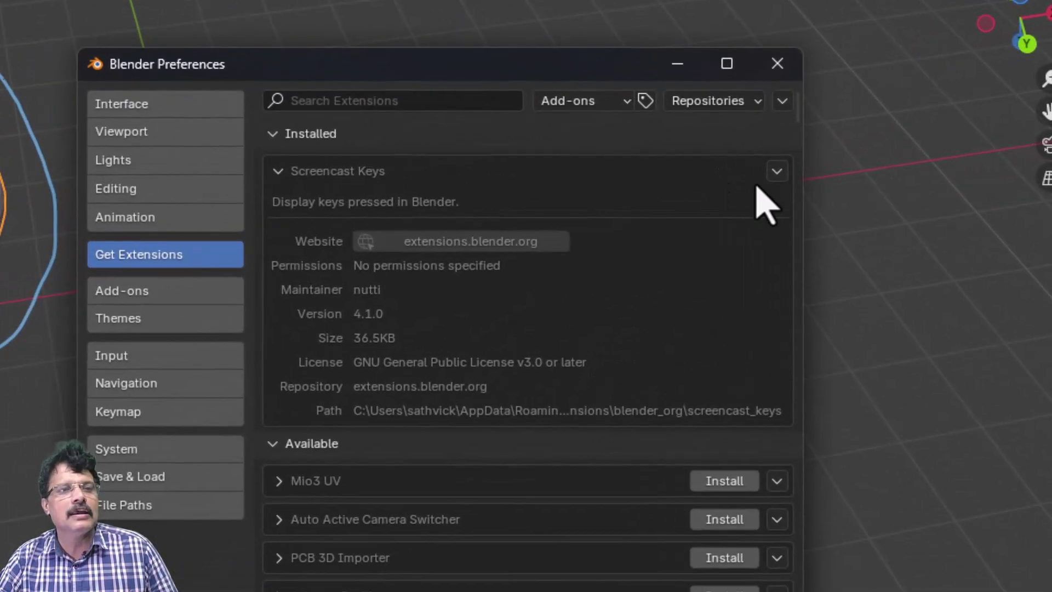
Step: View the details of the installed Screencast Keys extension, enable the add-on and collapse its entry
{"action": "left_click", "coordinate": [777, 172]}
{"action": "left_click", "coordinate": [737, 196]}
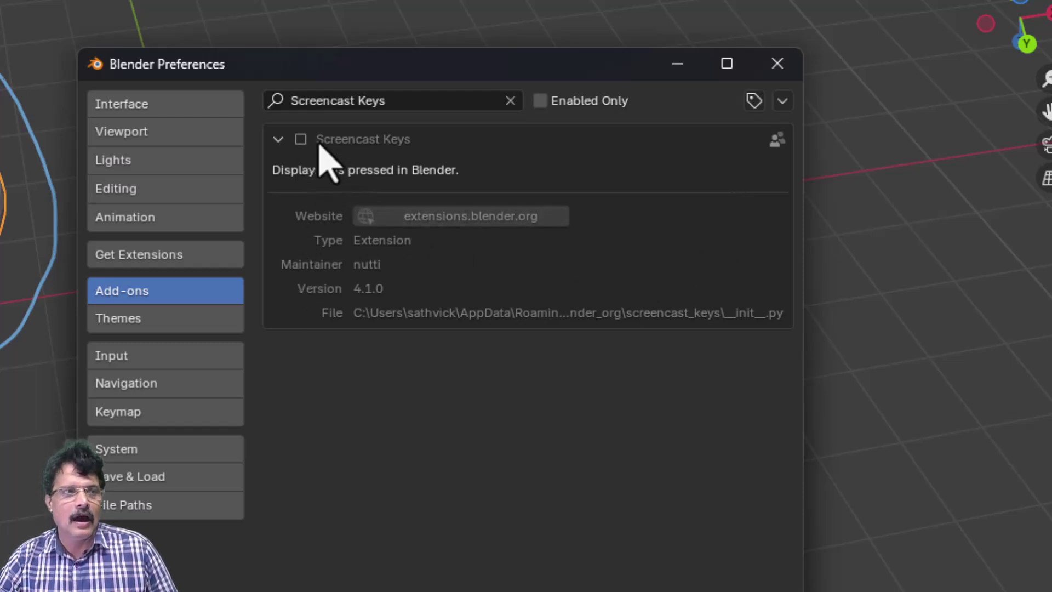
{"action": "left_click", "coordinate": [302, 140]}
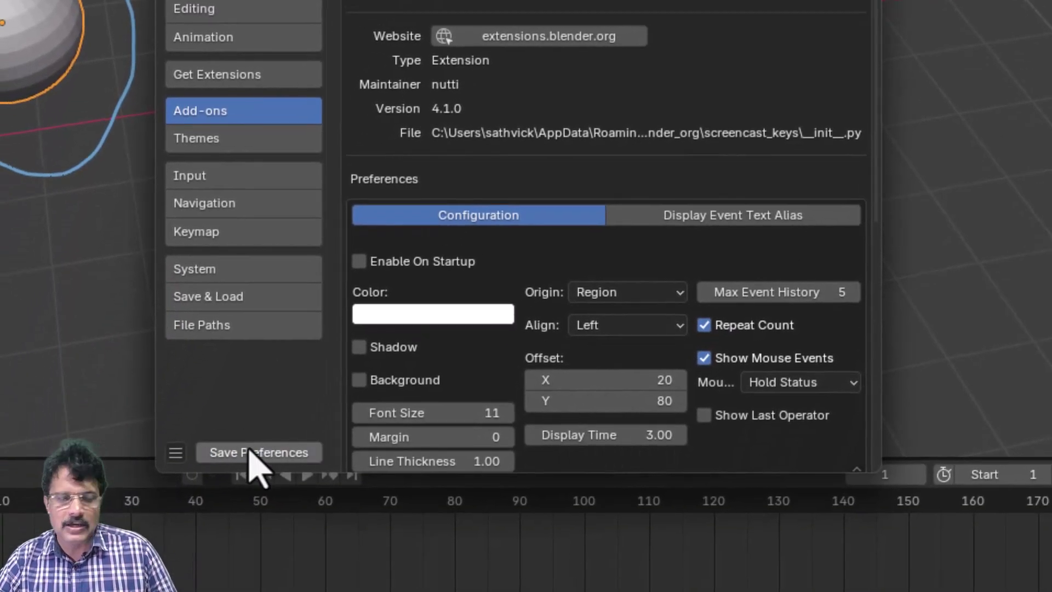
{"action": "left_click", "coordinate": [356, 0]}
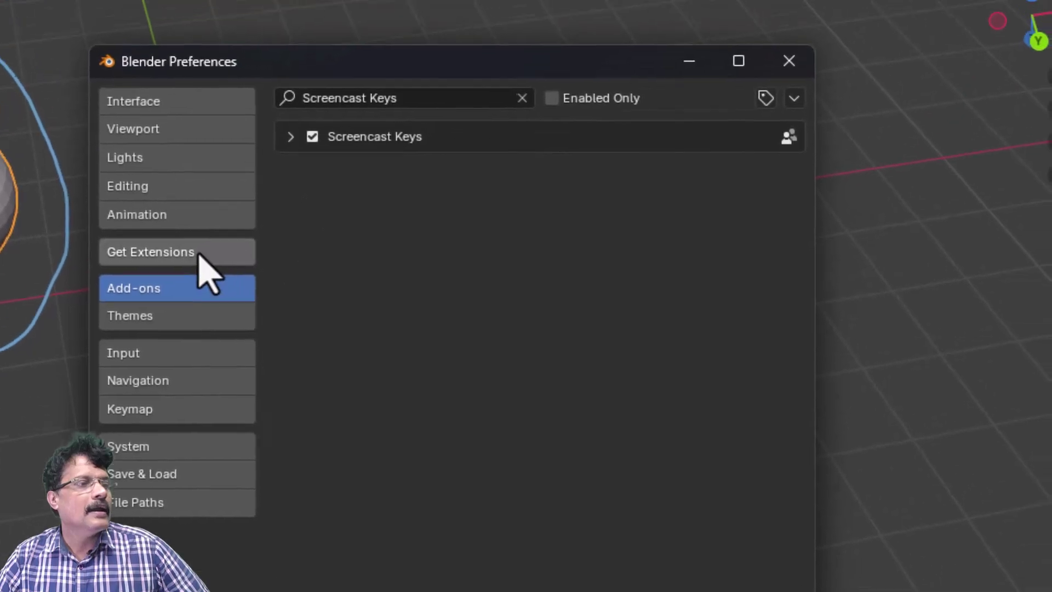
Step: Search the available extensions for "bolt" and install the BoltFactory add-on
{"action": "left_click", "coordinate": [265, 77]}
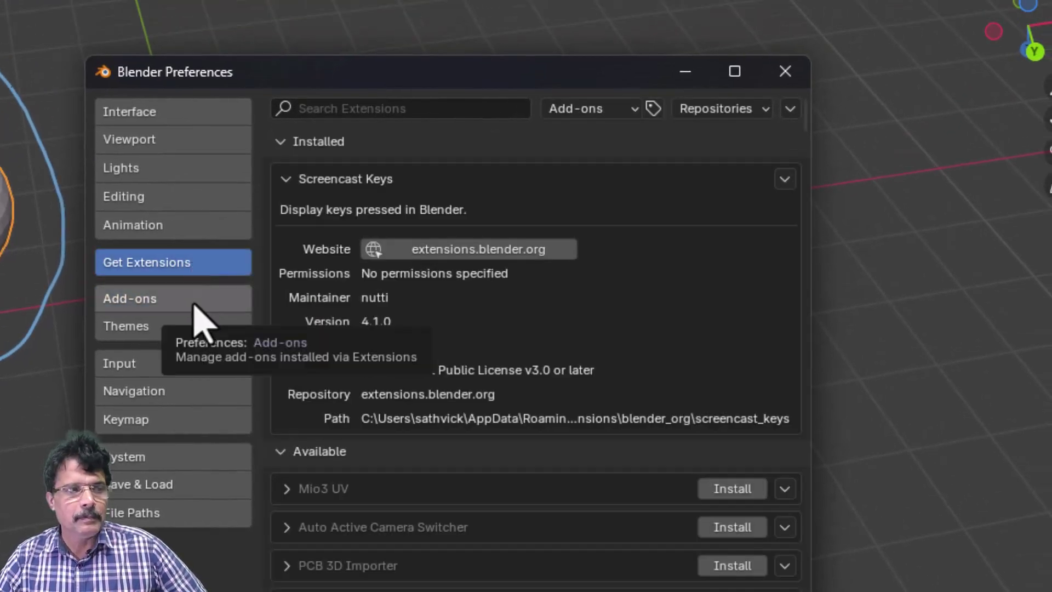
{"action": "left_click", "coordinate": [196, 304]}
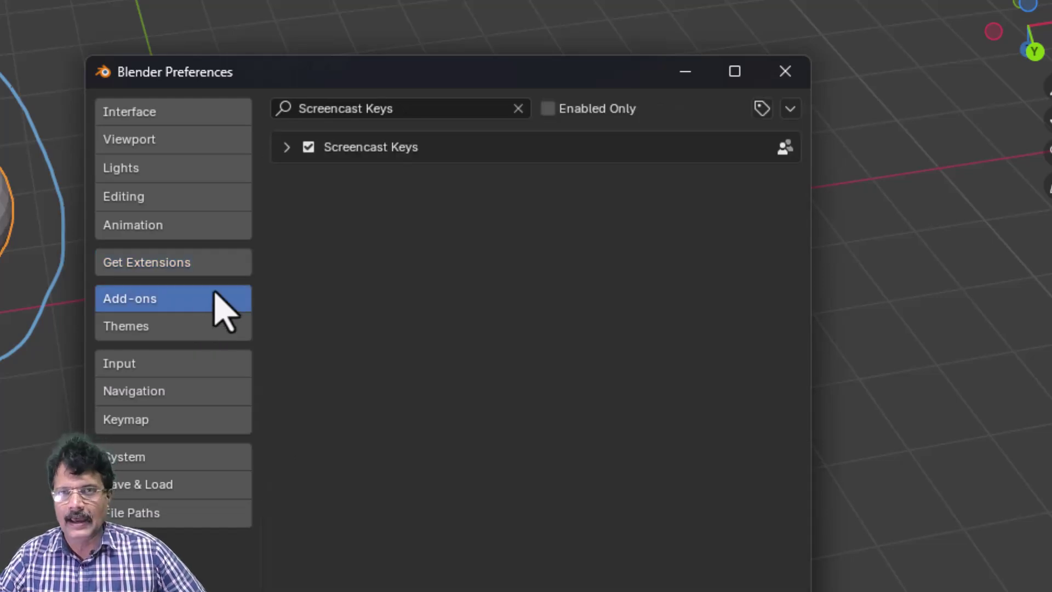
{"action": "left_click", "coordinate": [207, 272]}
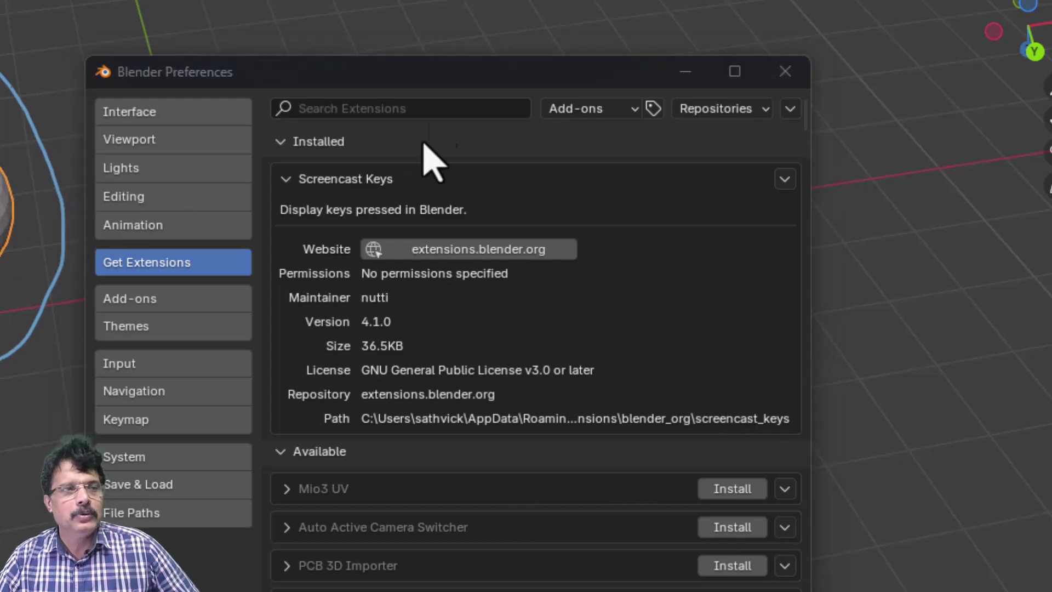
{"action": "left_click", "coordinate": [431, 110]}
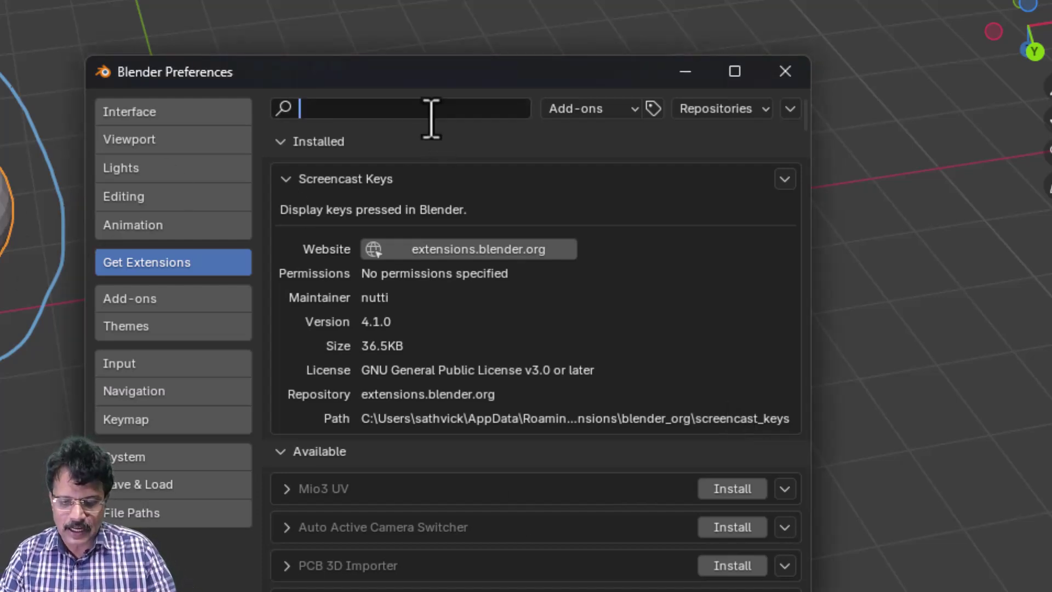
{"action": "type", "text": "bolt"}
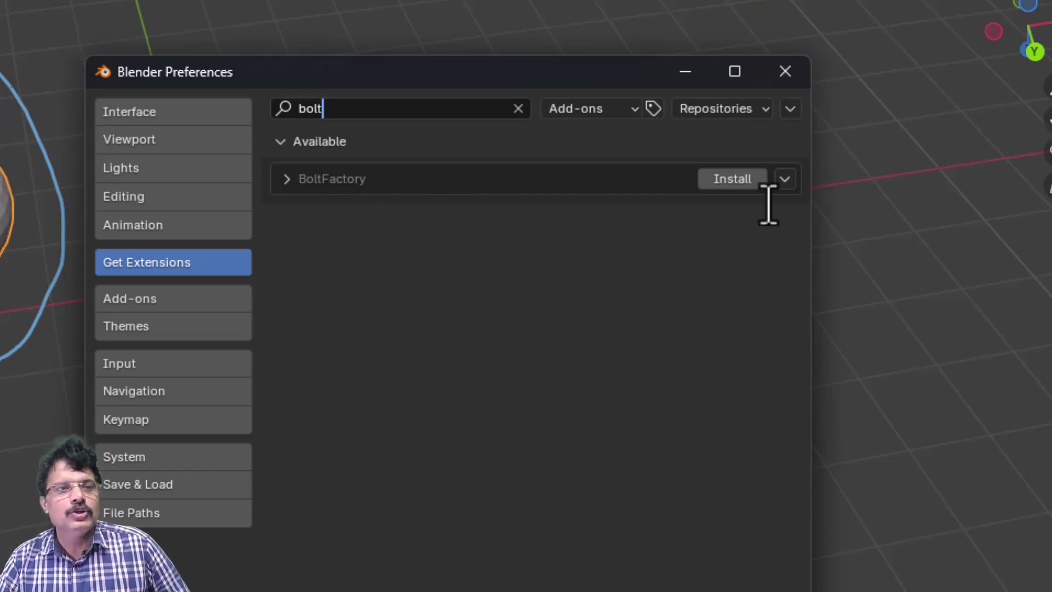
{"action": "key", "text": "Return"}
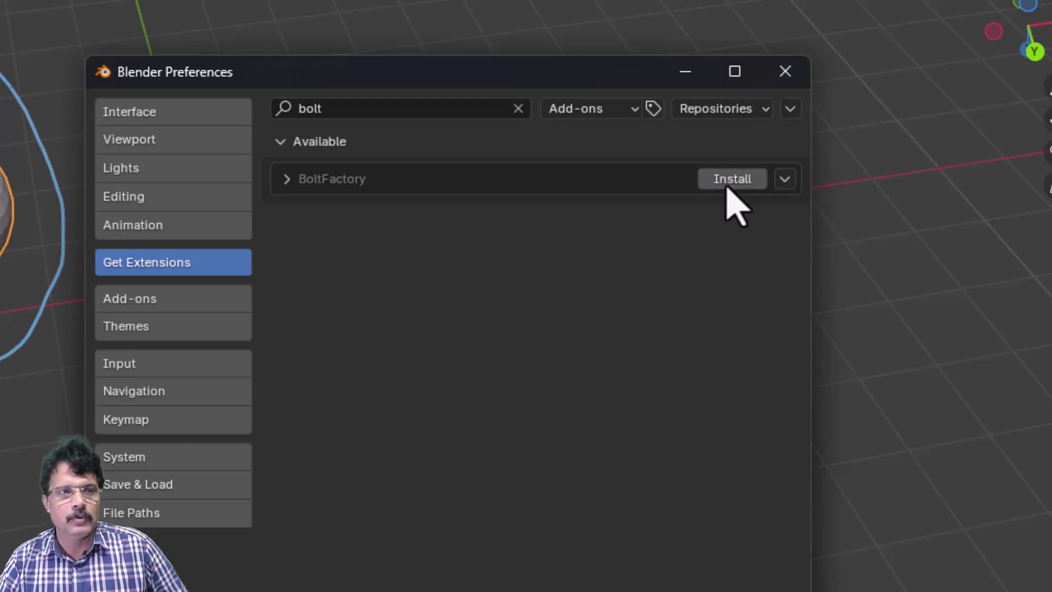
{"action": "left_click", "coordinate": [728, 187]}
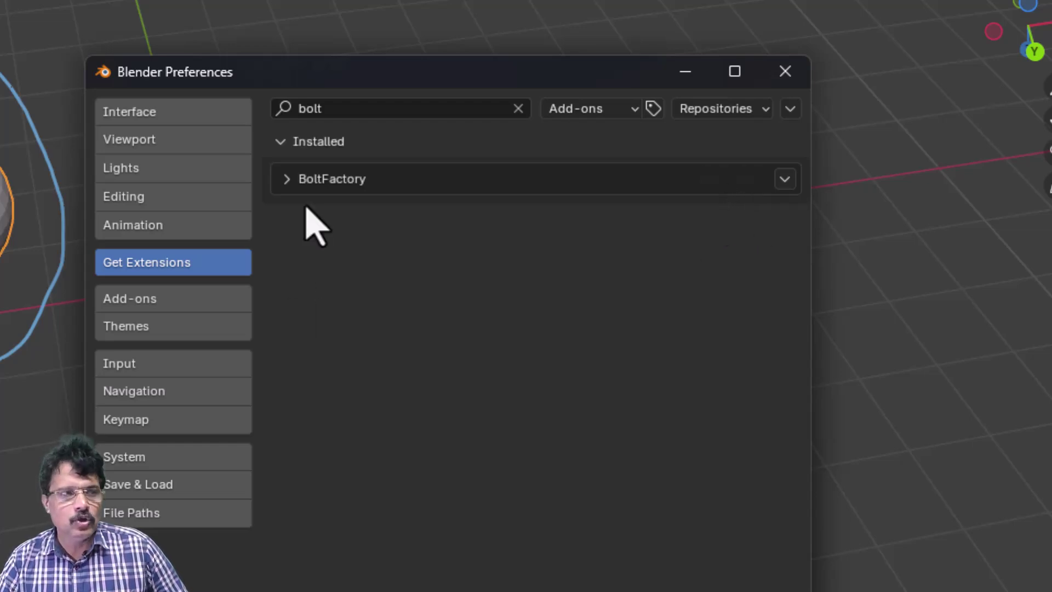
Step: Expand the installed BoltFactory extension, view its details among the add-ons and close the Preferences window
{"action": "left_click", "coordinate": [287, 179]}
{"action": "left_click", "coordinate": [784, 179]}
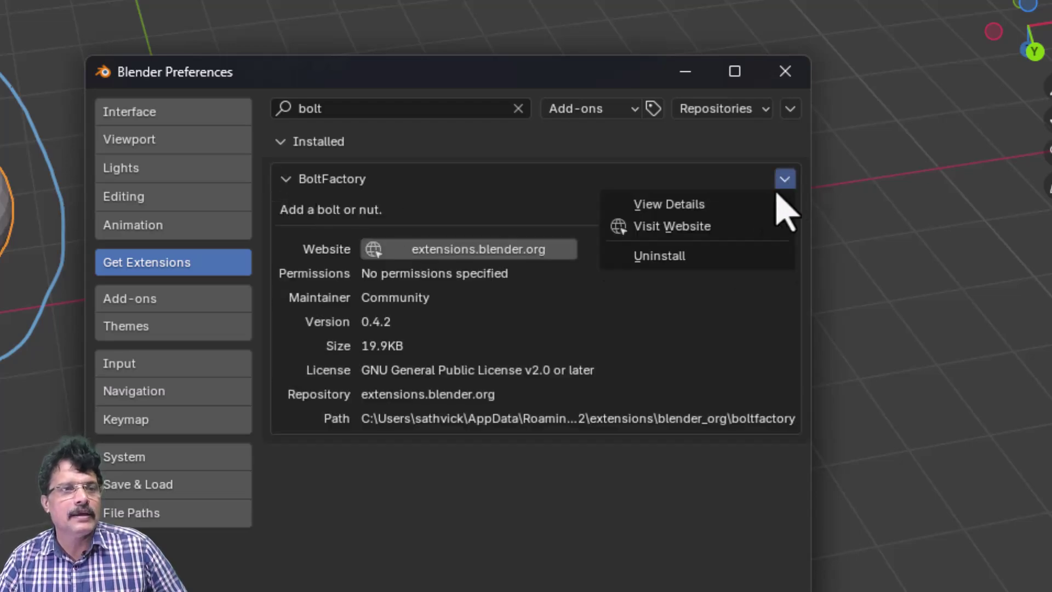
{"action": "left_click", "coordinate": [734, 207]}
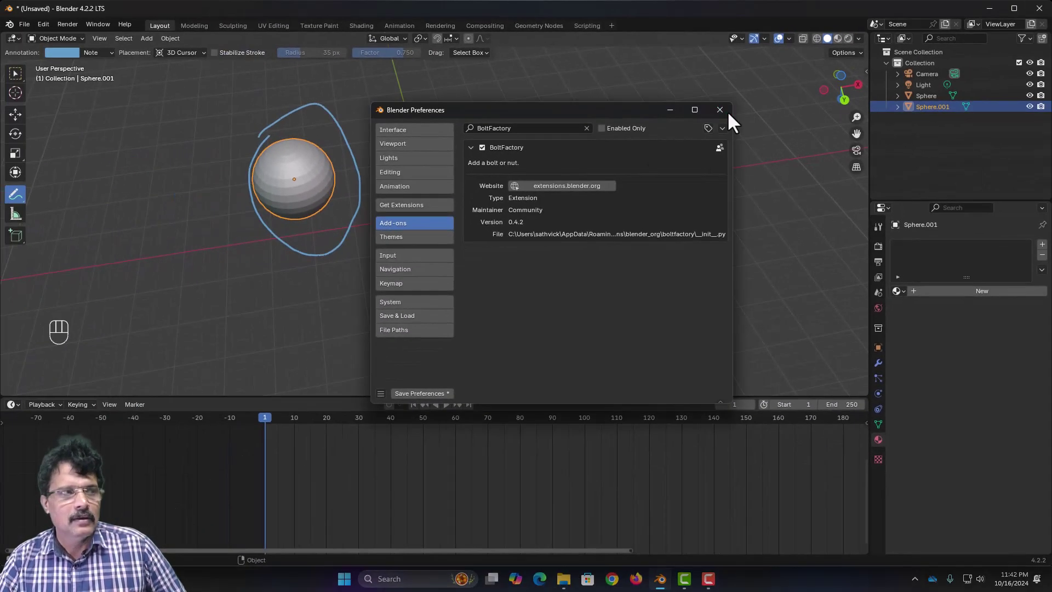
{"action": "left_click", "coordinate": [785, 71]}
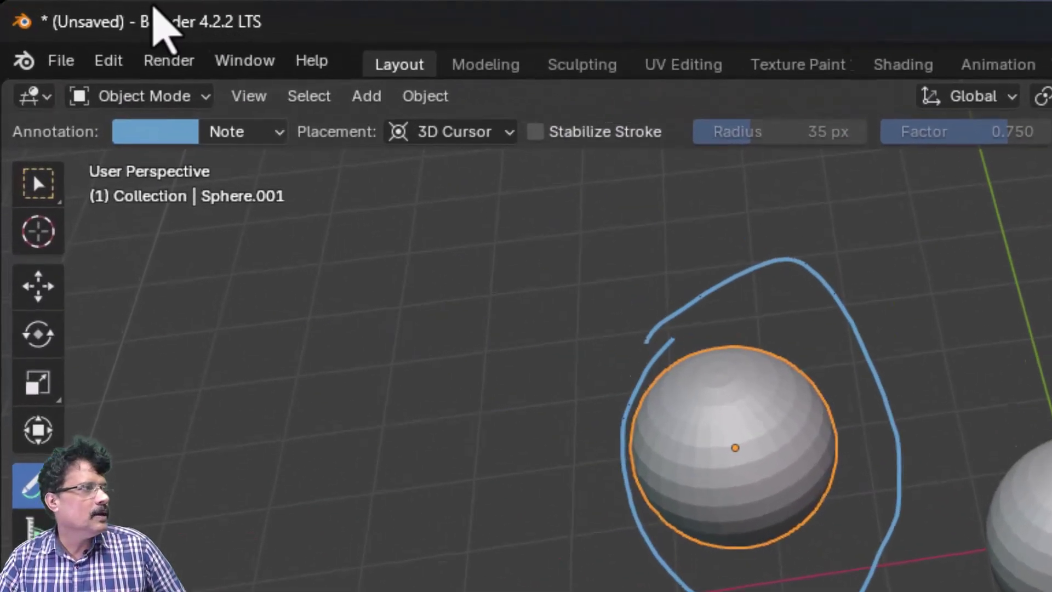
Step: Start a new General file without saving the changes to the current scene
{"action": "left_click", "coordinate": [33, 32]}
{"action": "mouse_move", "coordinate": [43, 48]}
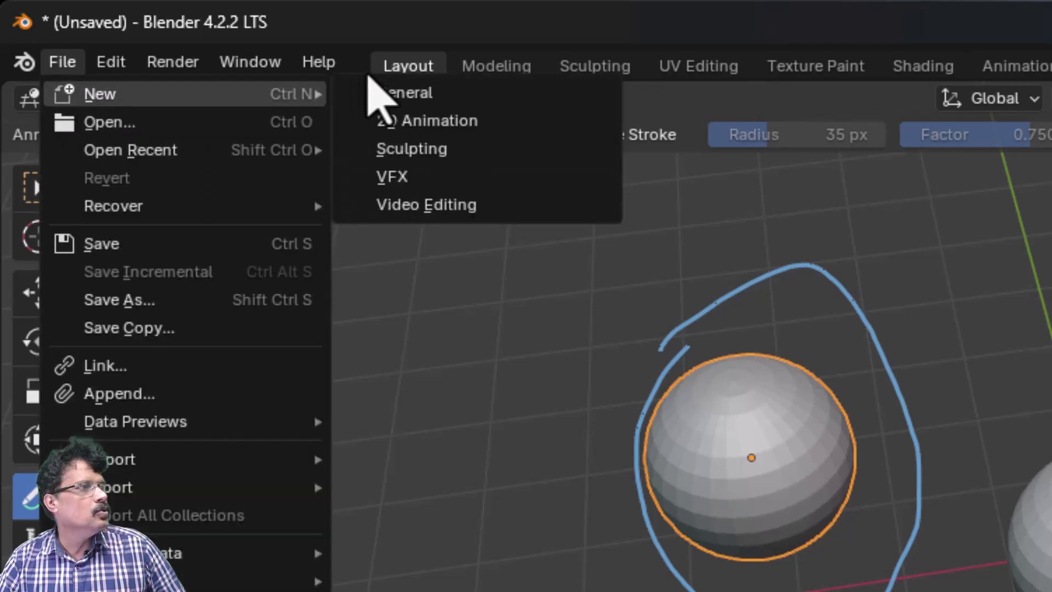
{"action": "left_click", "coordinate": [383, 93]}
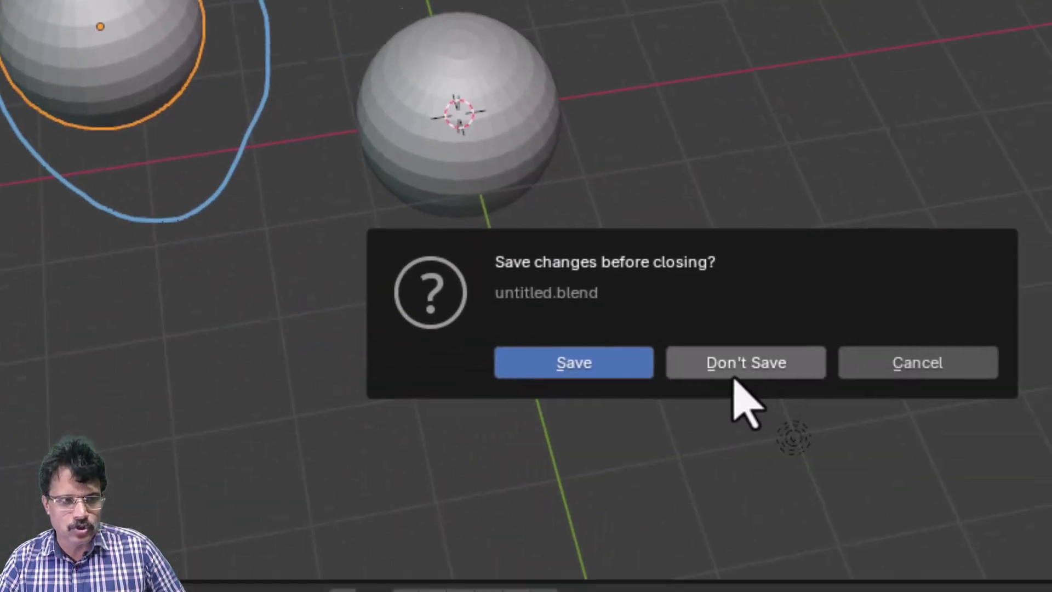
{"action": "left_click", "coordinate": [734, 377]}
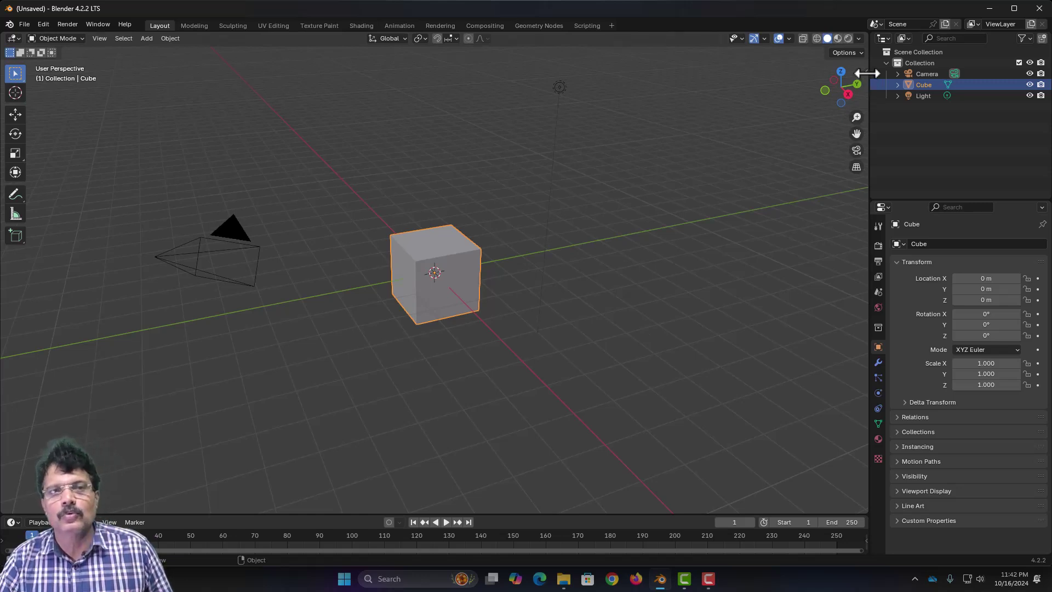
Step: Show the Screencast Keys settings in the viewport sidebar and switch the key display off and back on
{"action": "key", "text": "n"}
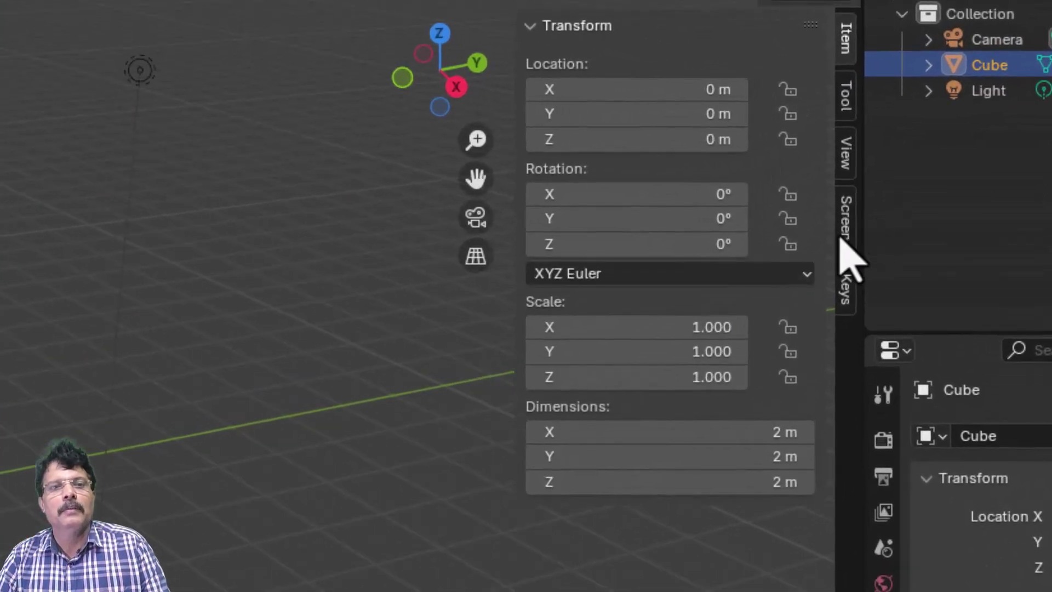
{"action": "left_click", "coordinate": [846, 254]}
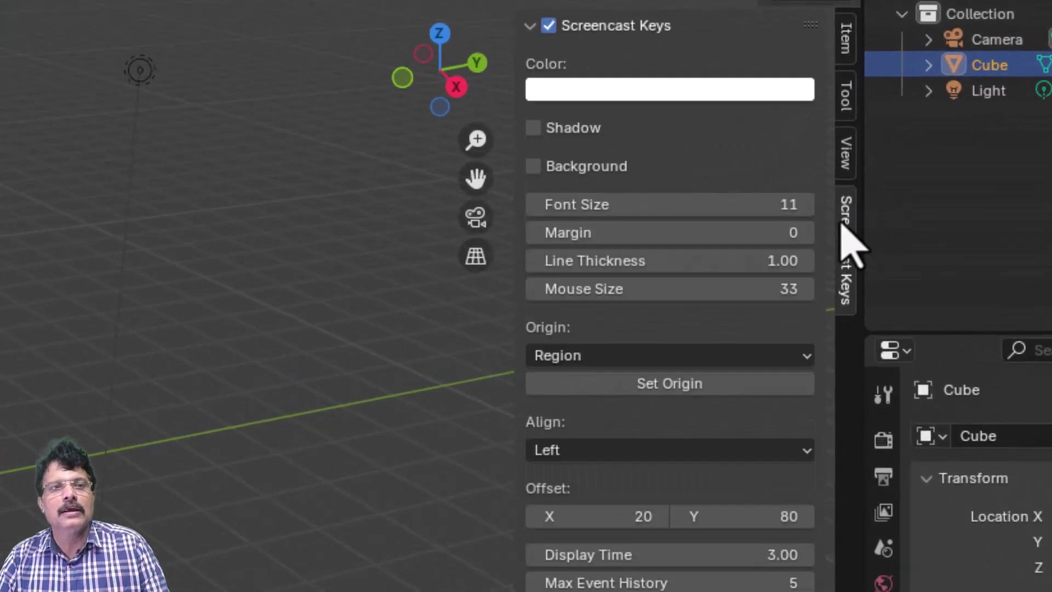
{"action": "left_click", "coordinate": [548, 25]}
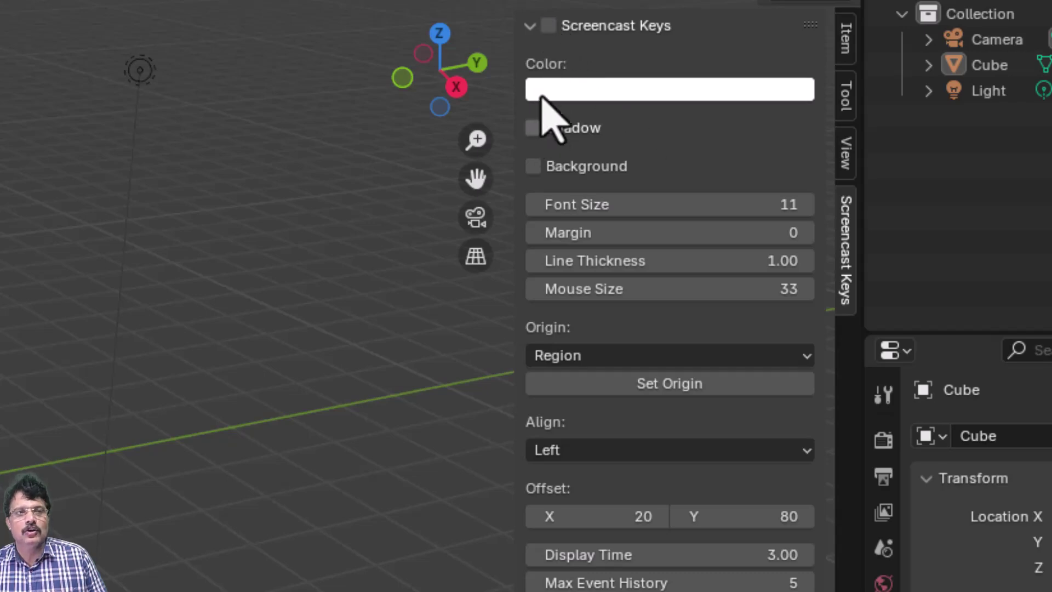
{"action": "left_click", "coordinate": [549, 25]}
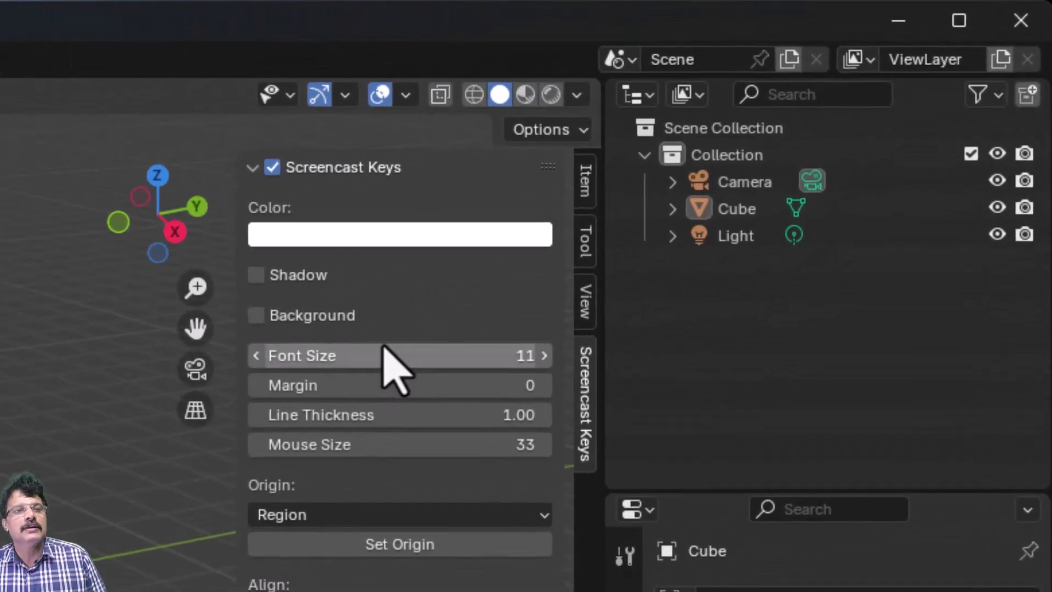
Step: Set the Screencast Keys font size to 20, line thickness to 3.00 and mouse size to 45
{"action": "left_click", "coordinate": [779, 144]}
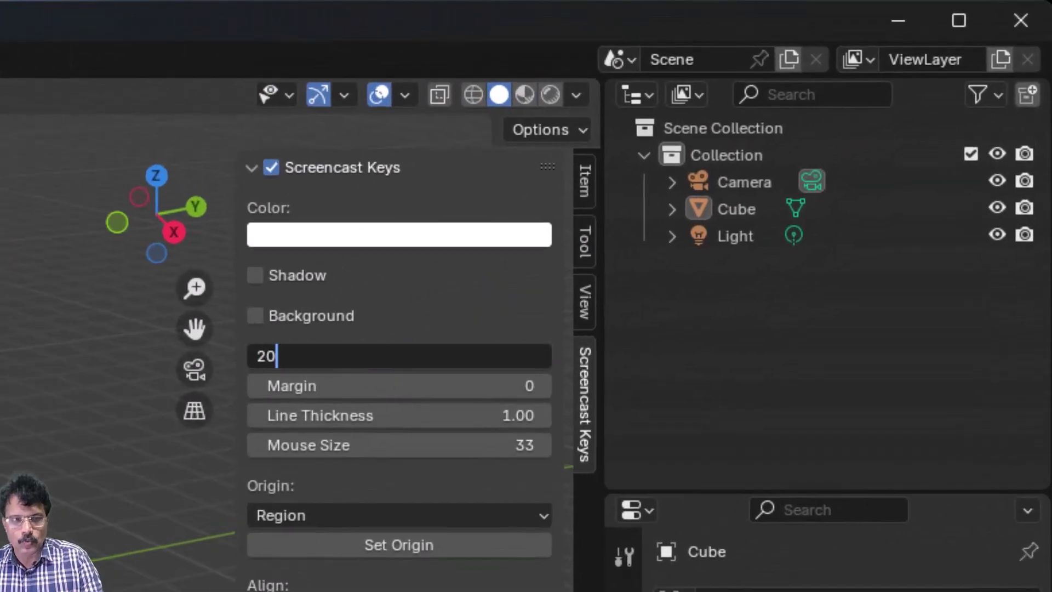
{"action": "key", "text": "Return"}
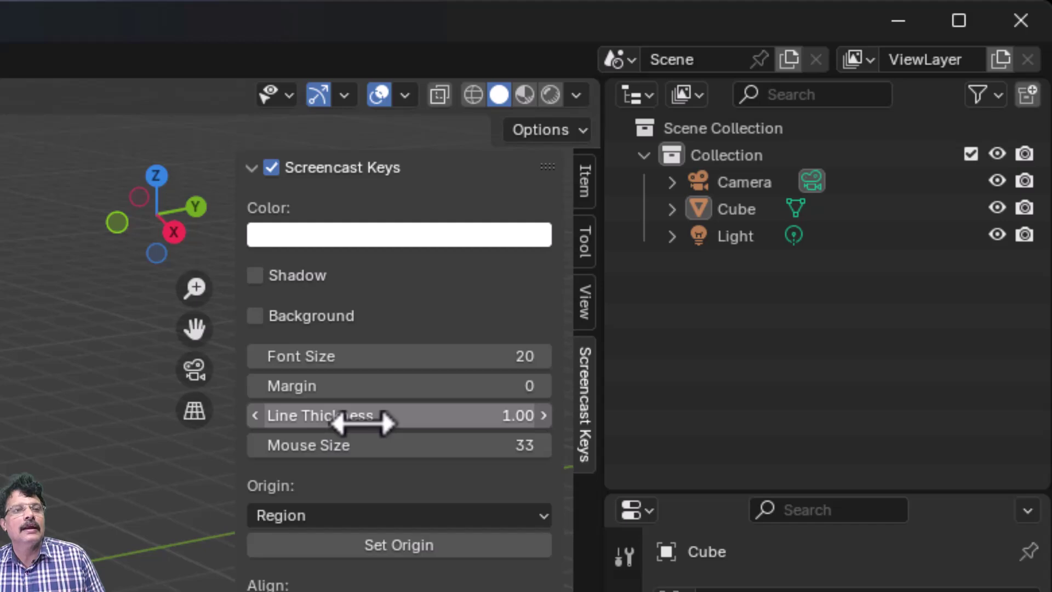
{"action": "left_click", "coordinate": [363, 422]}
{"action": "key", "text": "Return"}
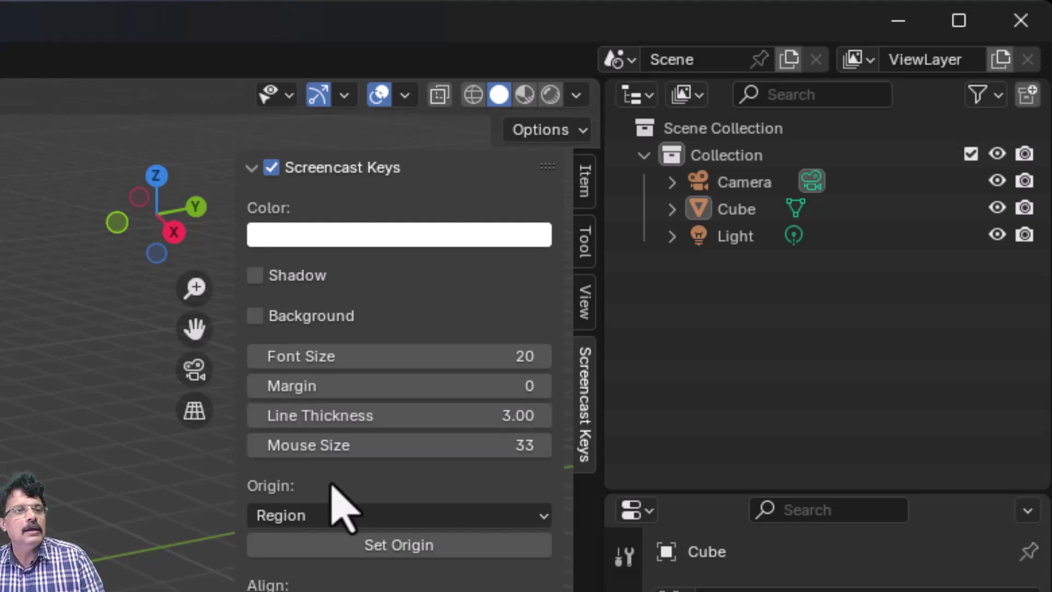
{"action": "left_click", "coordinate": [340, 443]}
{"action": "type", "text": "45"}
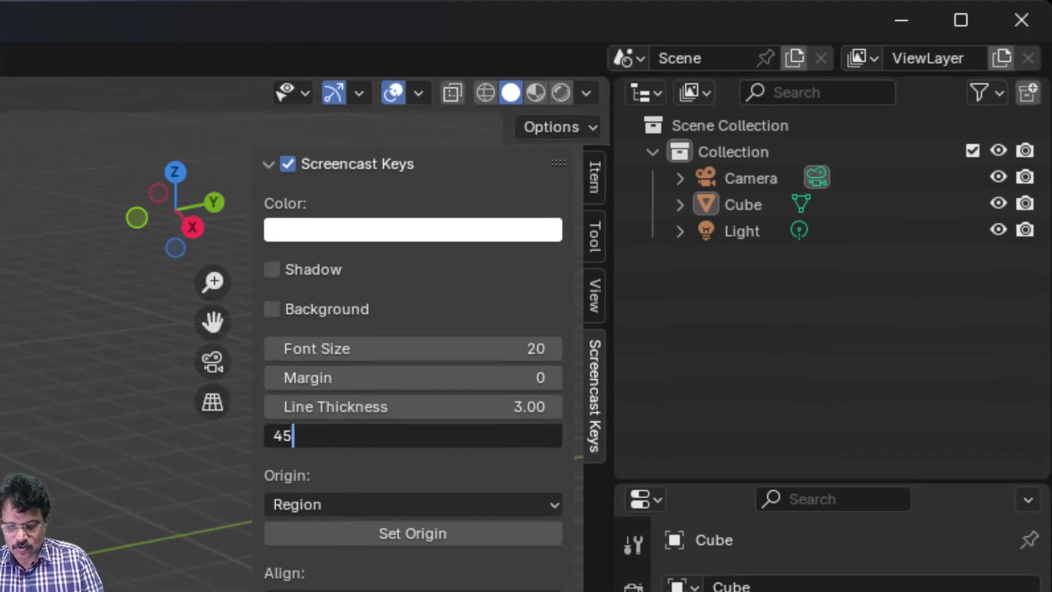
{"action": "key", "text": "Return"}
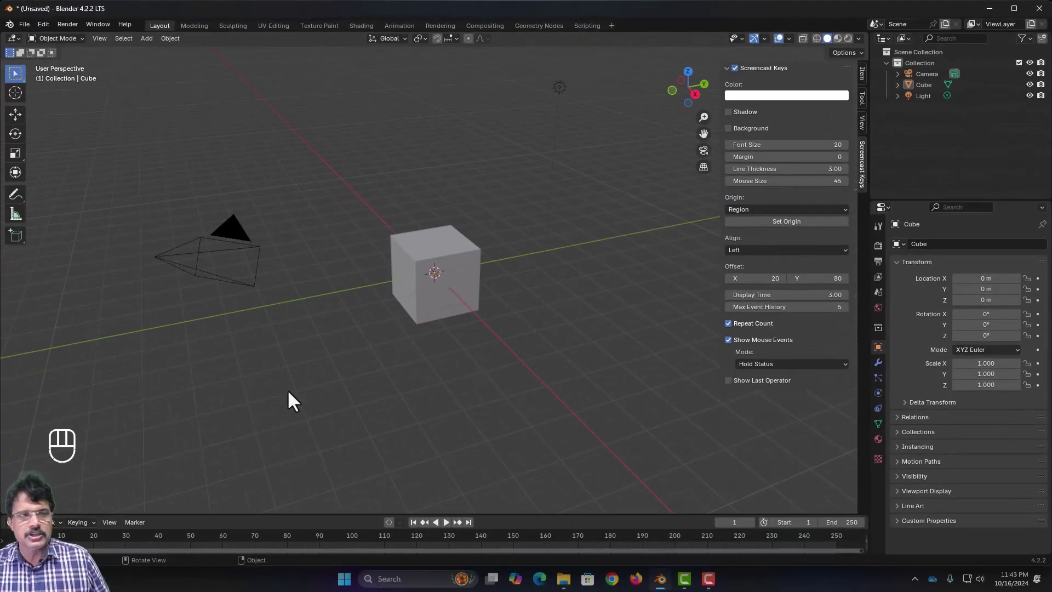
Step: Delete the default cube from the scene
{"action": "left_click", "coordinate": [462, 262]}
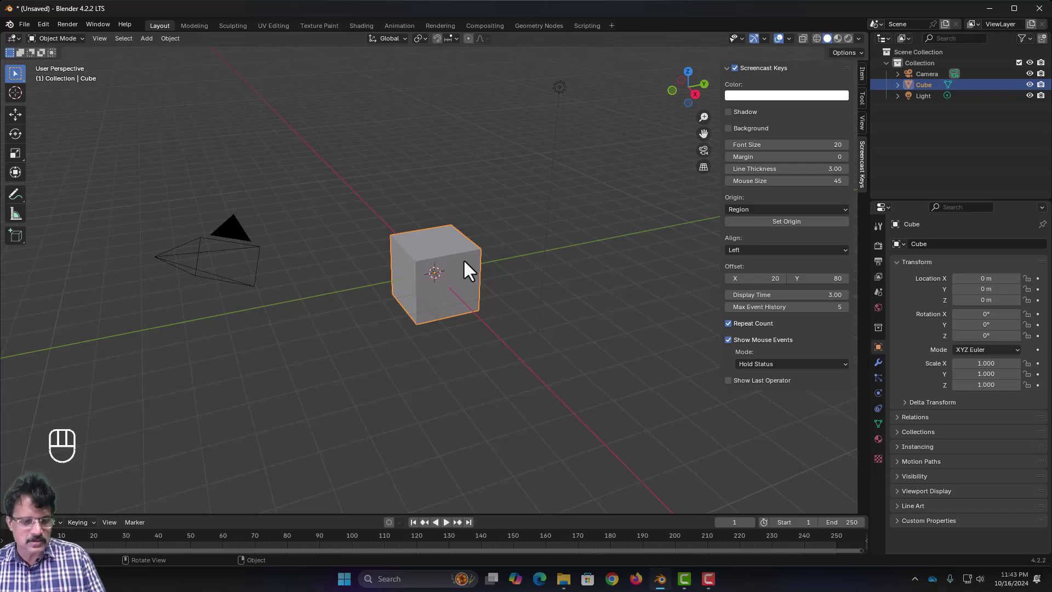
{"action": "key", "text": "x"}
{"action": "left_click", "coordinate": [463, 261]}
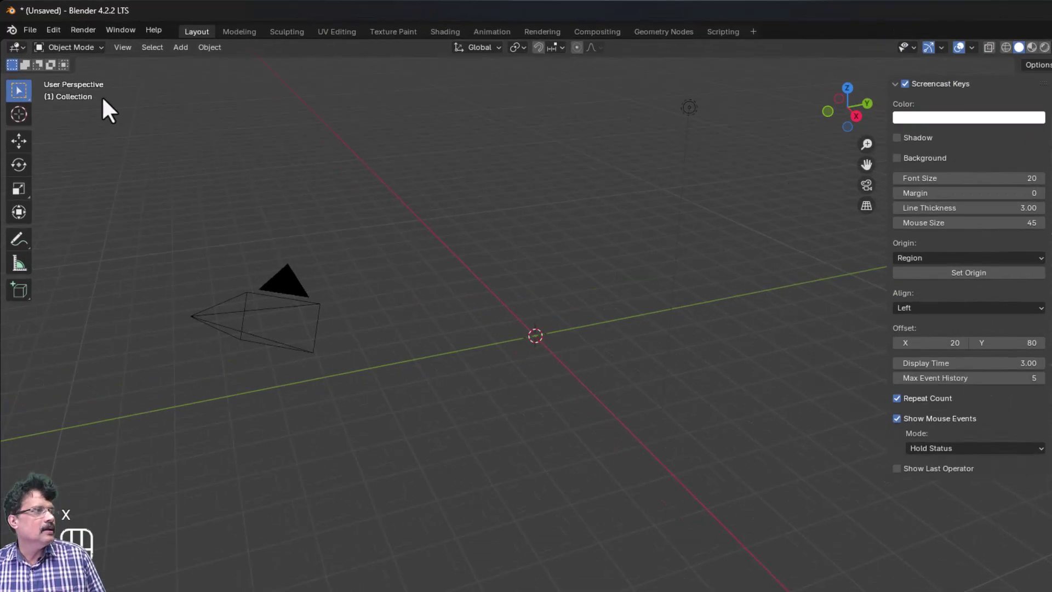
Step: Add a Bolt mesh to the scene and frame it in the viewport
{"action": "left_click", "coordinate": [180, 47]}
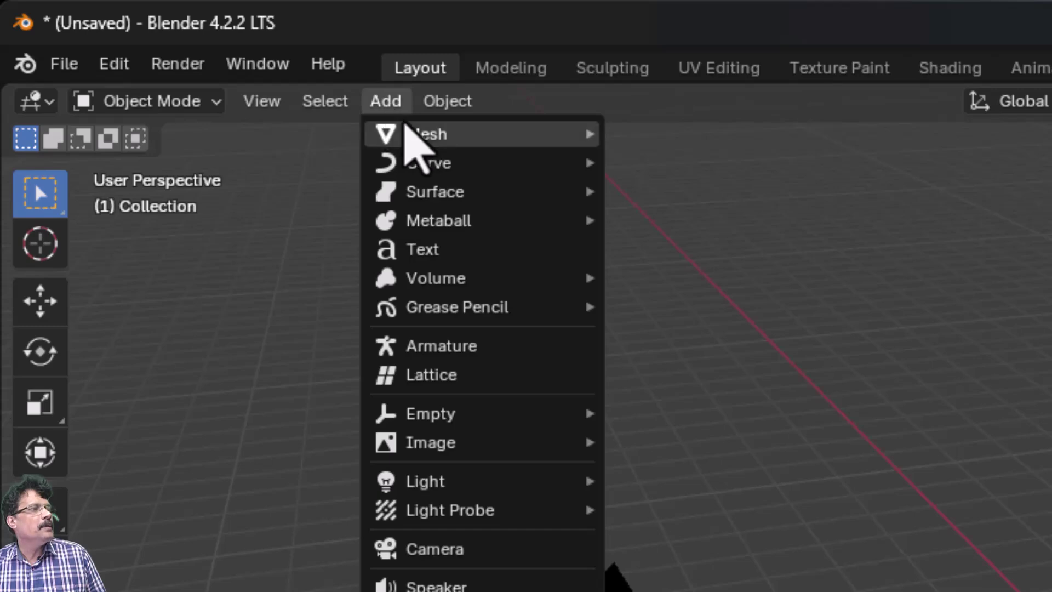
{"action": "mouse_move", "coordinate": [408, 131]}
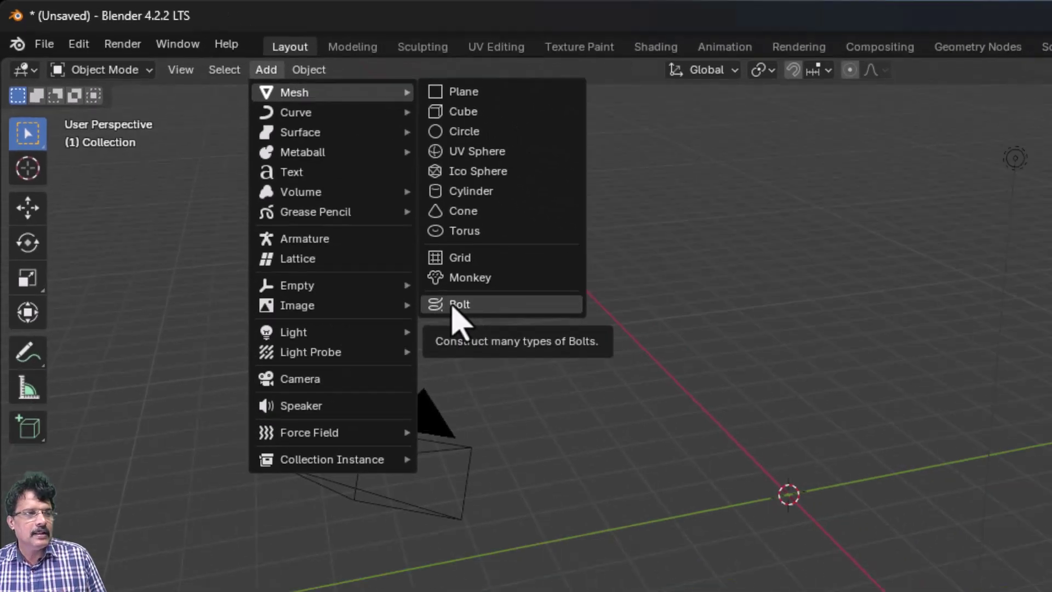
{"action": "left_click", "coordinate": [660, 441]}
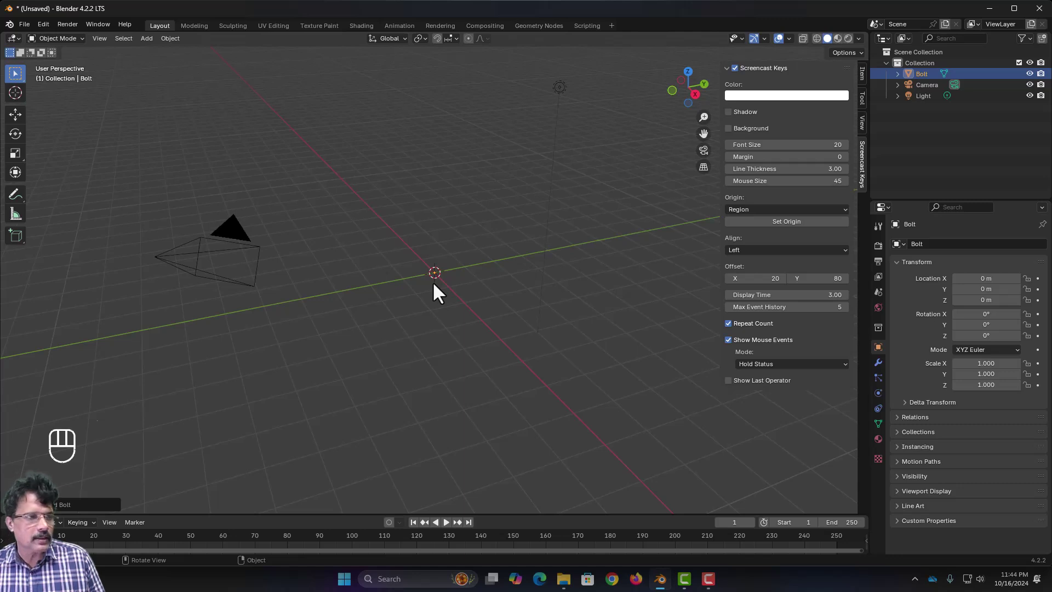
{"action": "key", "text": "KP_Decimal"}
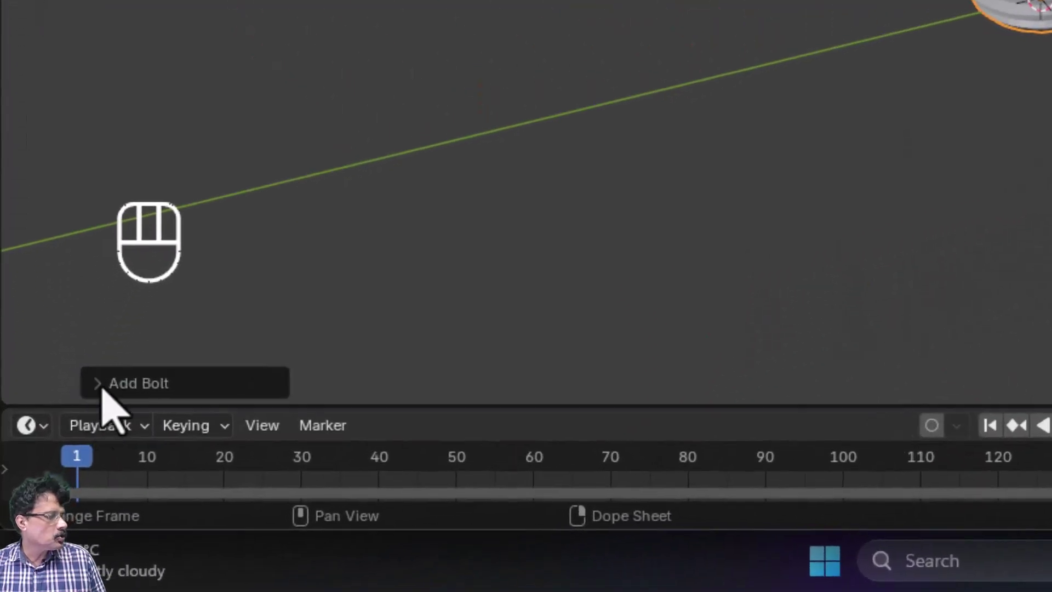
Step: Expand the Add Bolt operator settings and change the model to NUT
{"action": "left_click", "coordinate": [97, 390]}
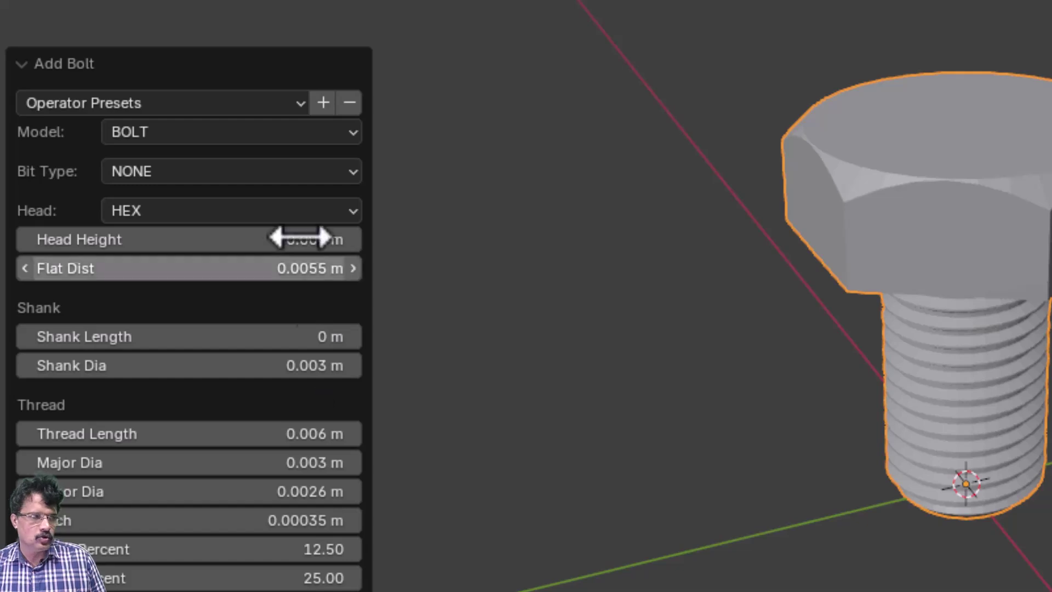
{"action": "left_click", "coordinate": [185, 141]}
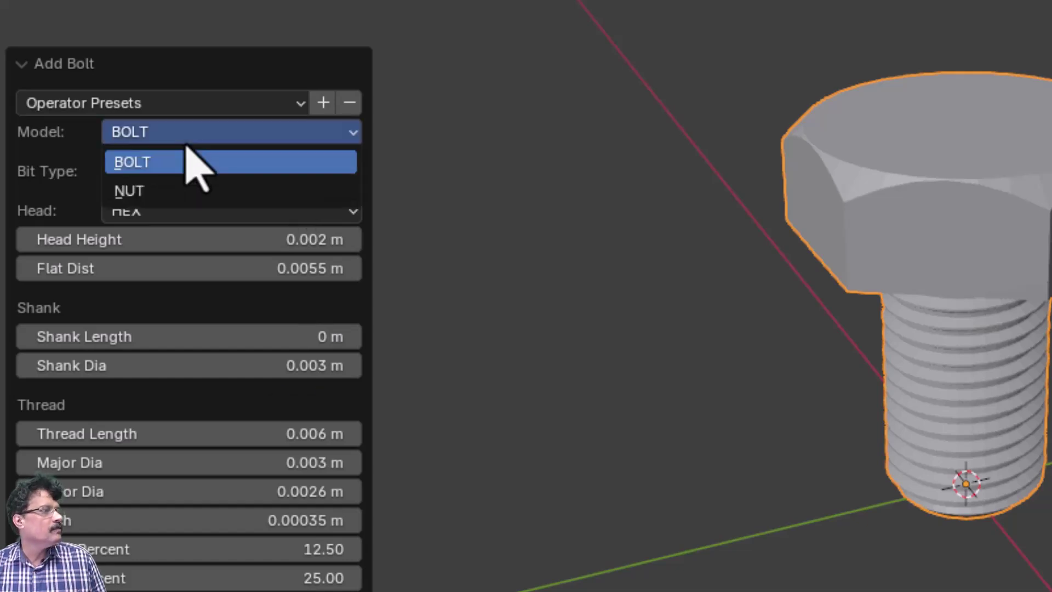
{"action": "left_click", "coordinate": [161, 200]}
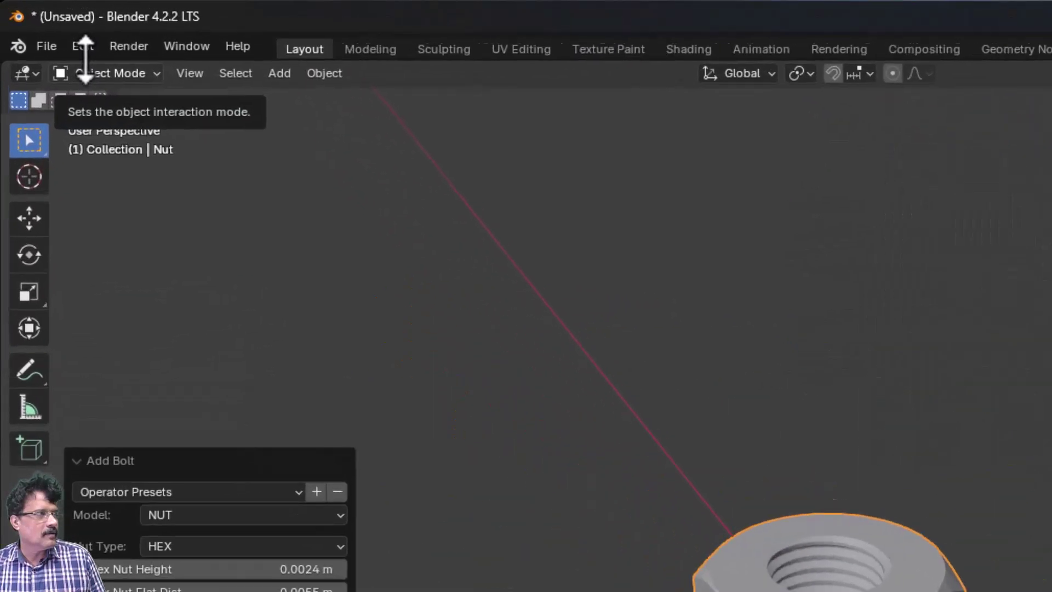
Step: Reopen the Preferences, move the window clear of the Add Bolt settings and show the Themes settings
{"action": "left_click", "coordinate": [43, 25]}
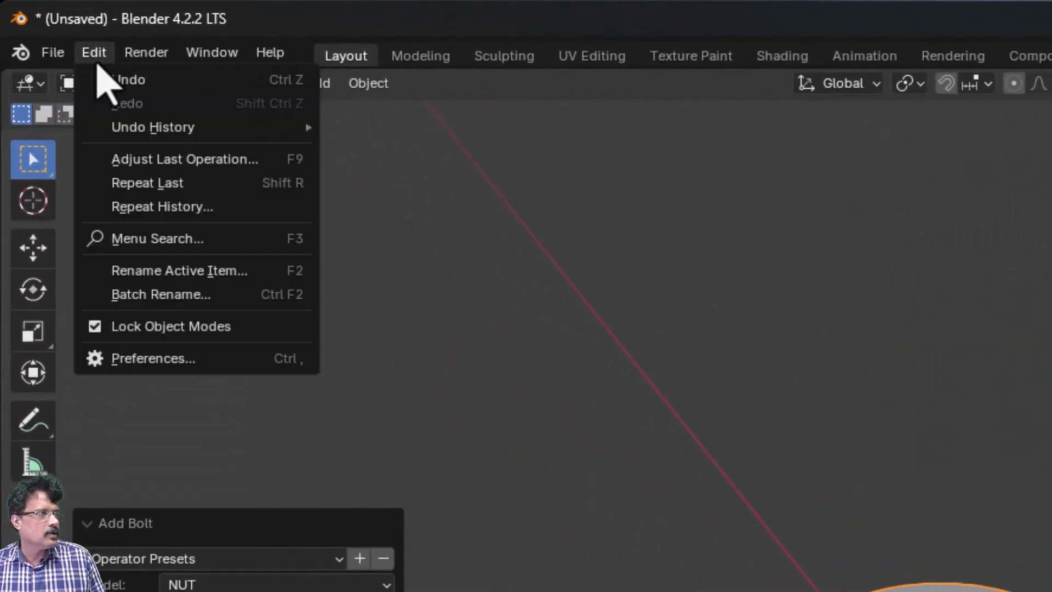
{"action": "left_click", "coordinate": [100, 359]}
{"action": "left_click_drag", "start_coordinate": [322, 35], "coordinate": [856, 159]}
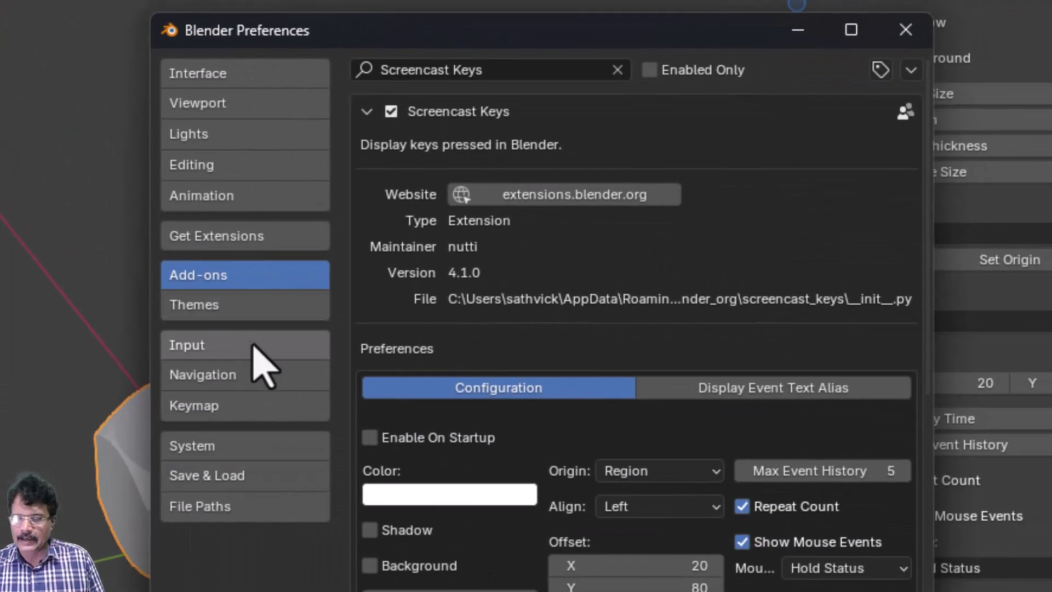
{"action": "left_click", "coordinate": [279, 307]}
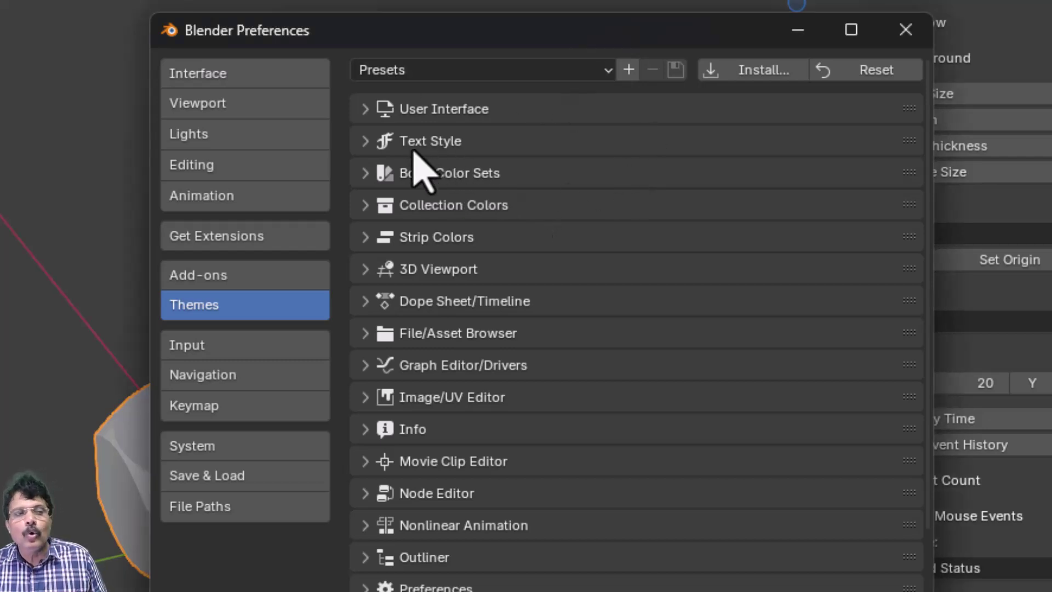
Step: Examine the Box and Number Field settings in the User Interface section of the theme, collapsing each again
{"action": "left_click", "coordinate": [362, 117]}
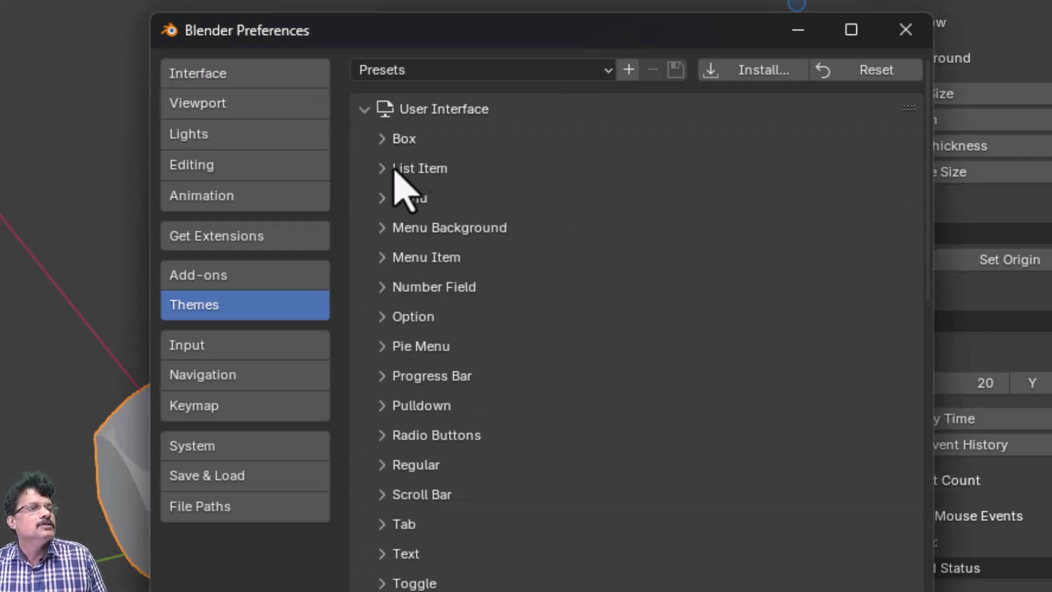
{"action": "left_click", "coordinate": [384, 147]}
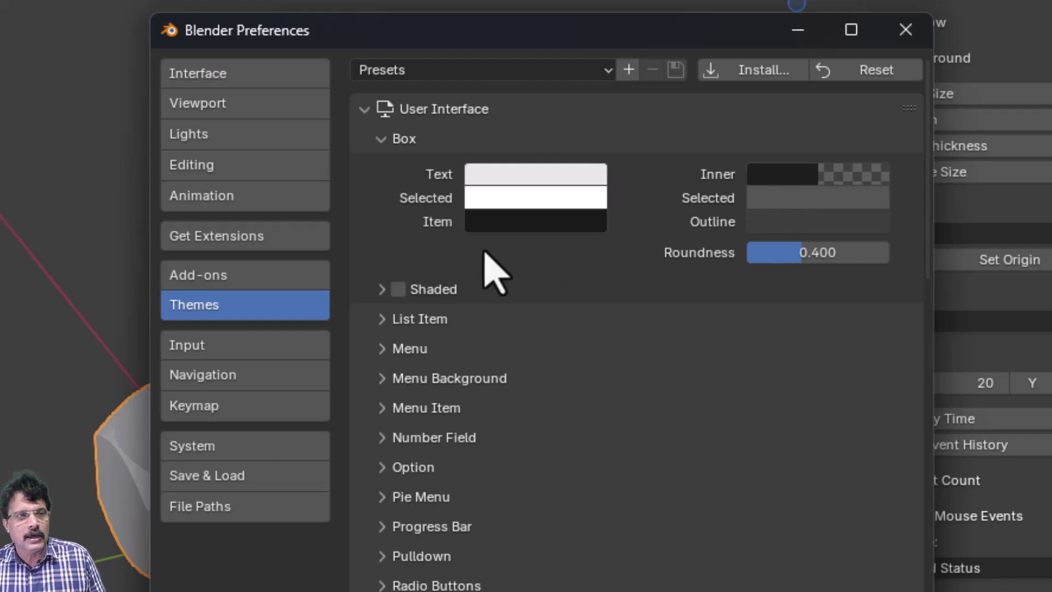
{"action": "left_click", "coordinate": [378, 140]}
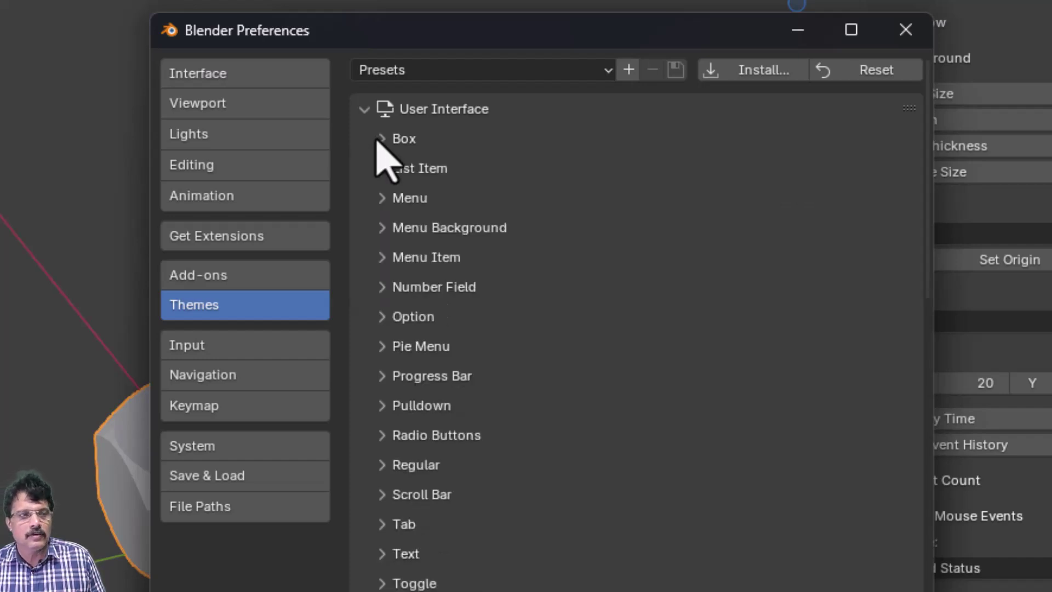
{"action": "left_click", "coordinate": [385, 289]}
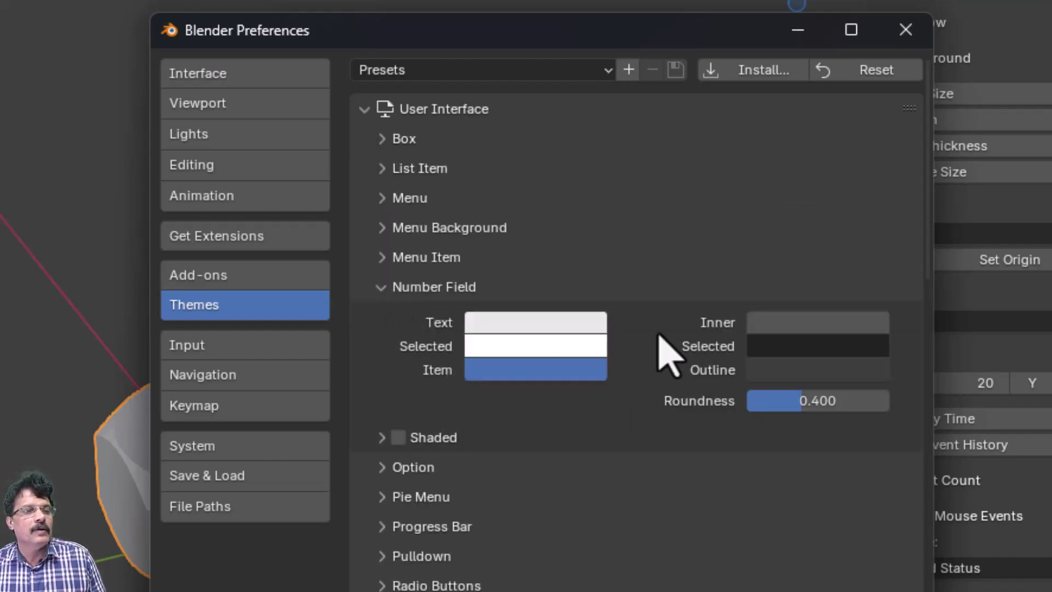
{"action": "left_click", "coordinate": [383, 289]}
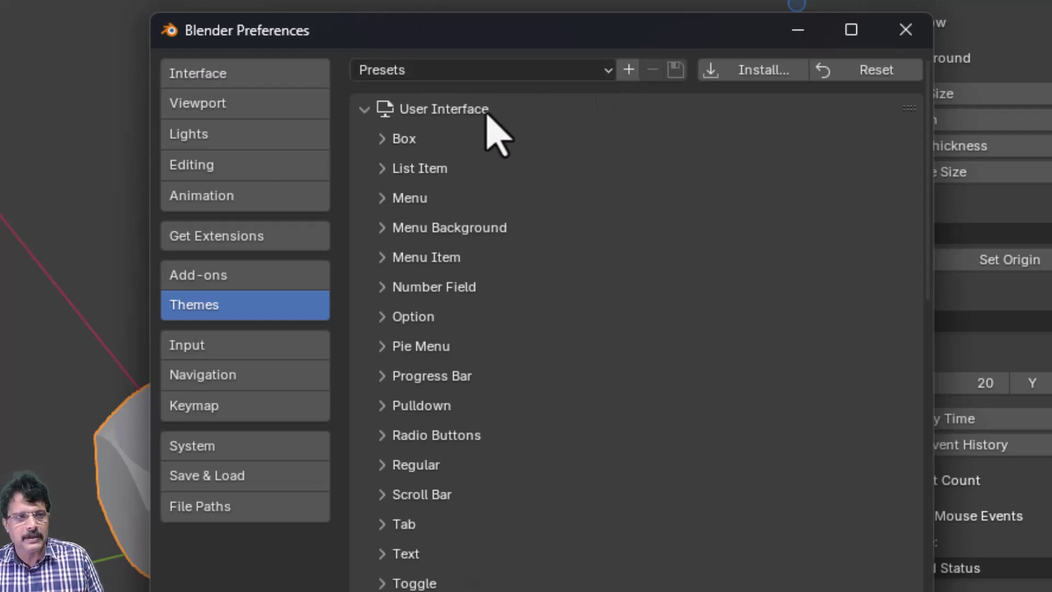
Step: Try the Blender Light theme preset and switch back to Blender Dark
{"action": "left_click", "coordinate": [559, 76]}
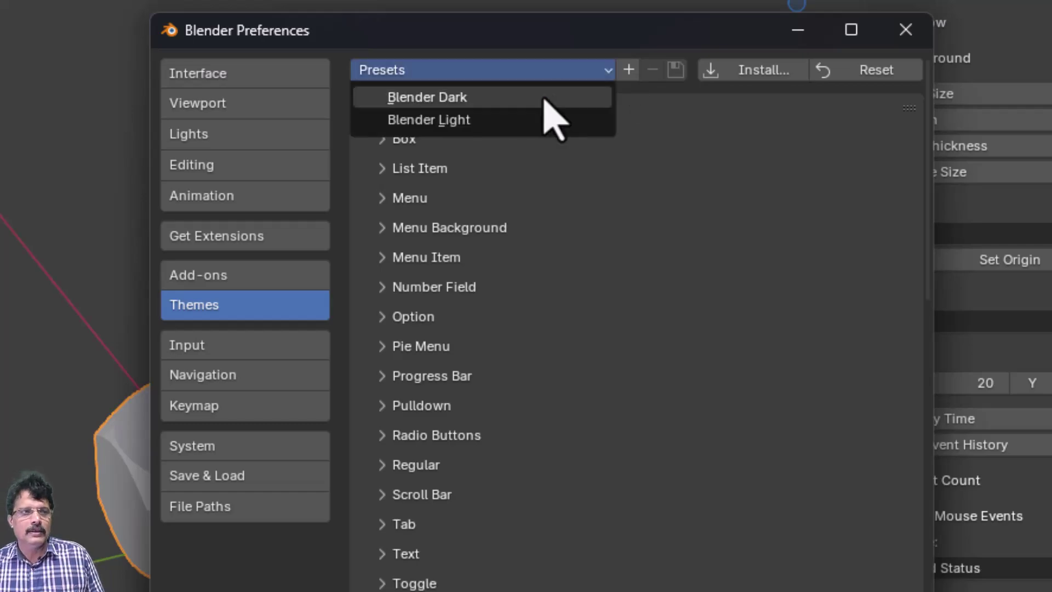
{"action": "left_click", "coordinate": [478, 121]}
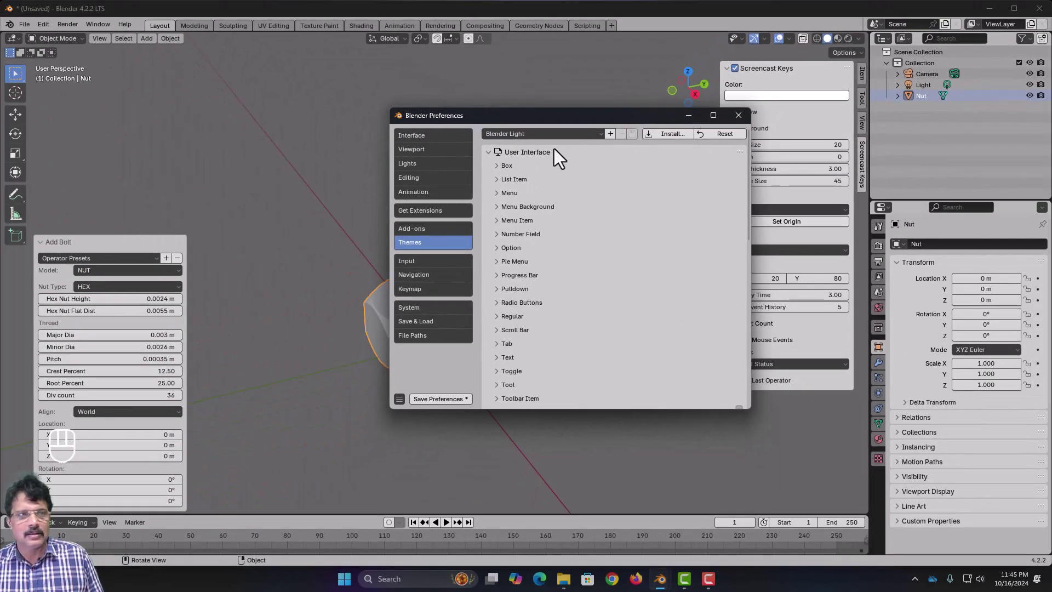
{"action": "left_click", "coordinate": [583, 134]}
{"action": "left_click", "coordinate": [561, 147]}
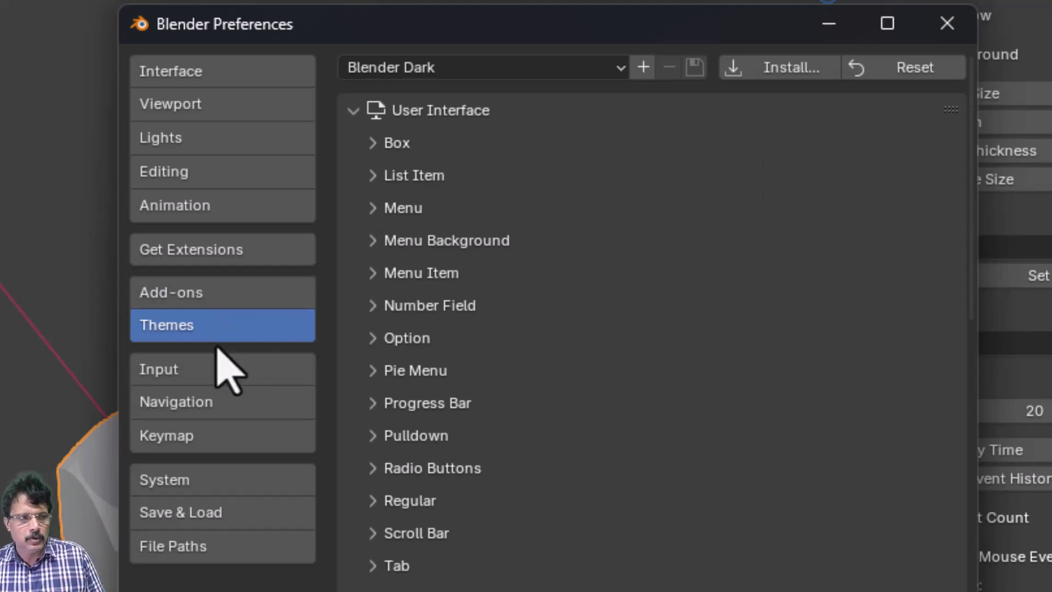
Step: In the Input preferences, switch Emulate Numpad and Emulate 3 Button Mouse on and off again
{"action": "left_click", "coordinate": [246, 373]}
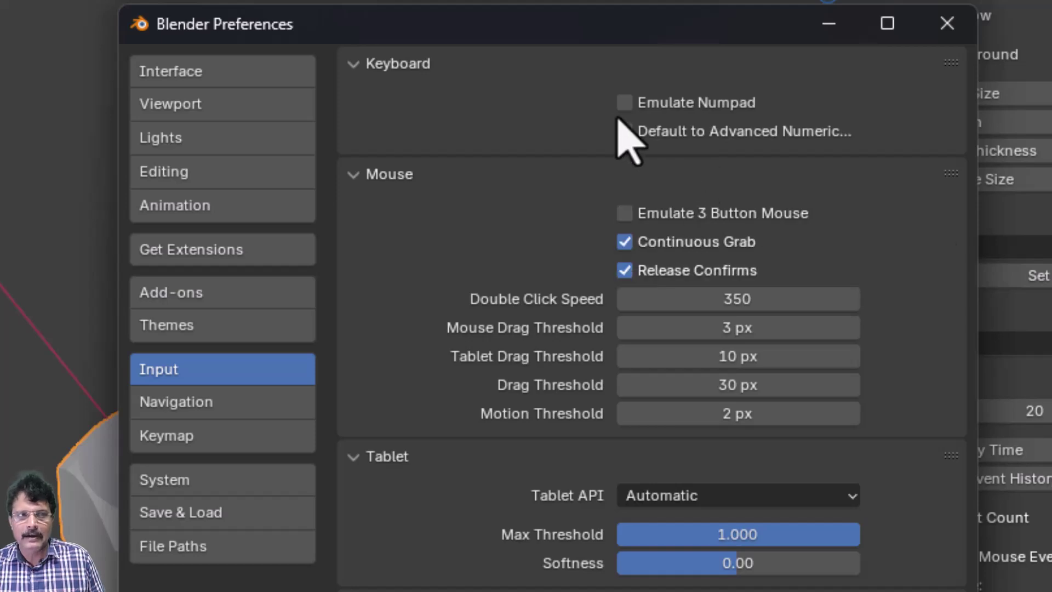
{"action": "left_click", "coordinate": [627, 104]}
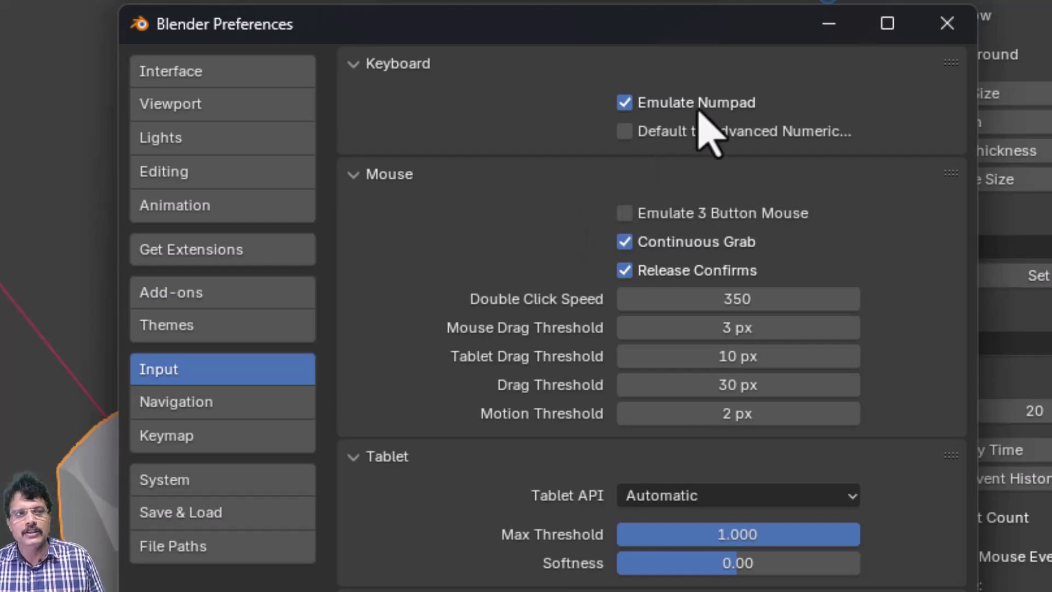
{"action": "left_click", "coordinate": [625, 103]}
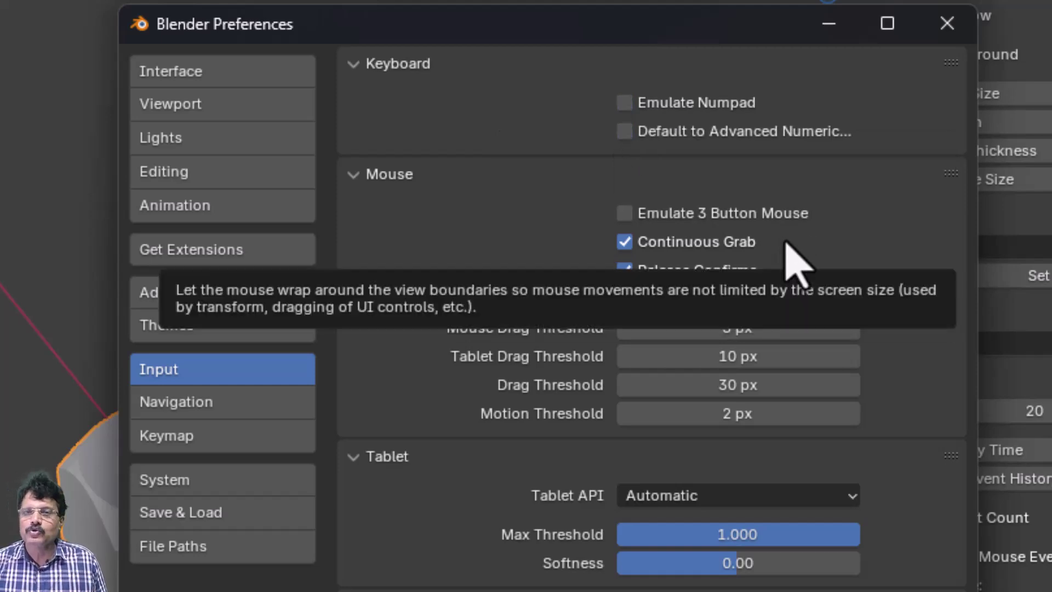
{"action": "left_click", "coordinate": [625, 213]}
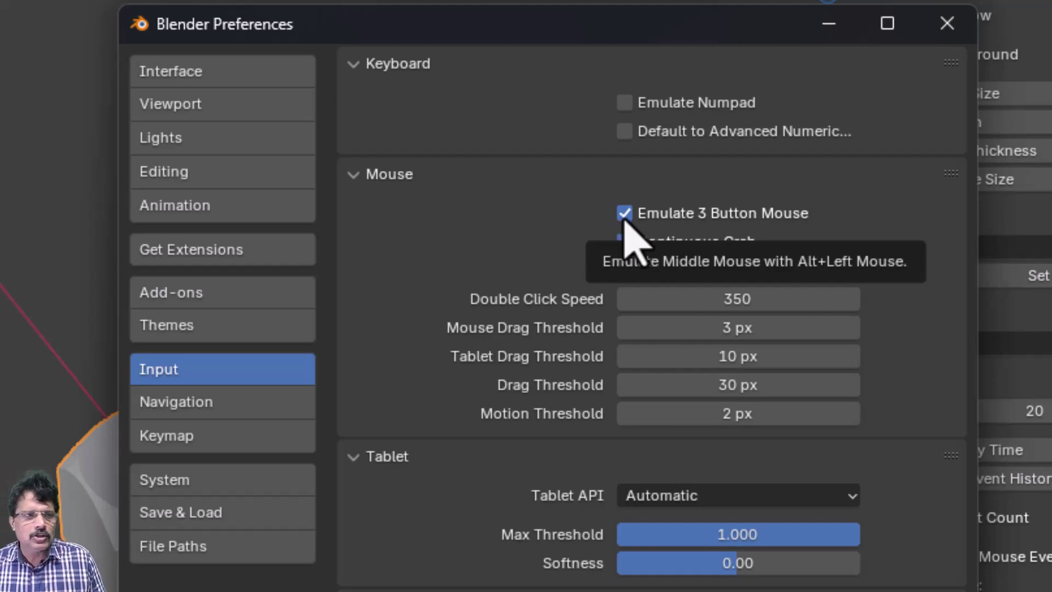
{"action": "left_click", "coordinate": [625, 215]}
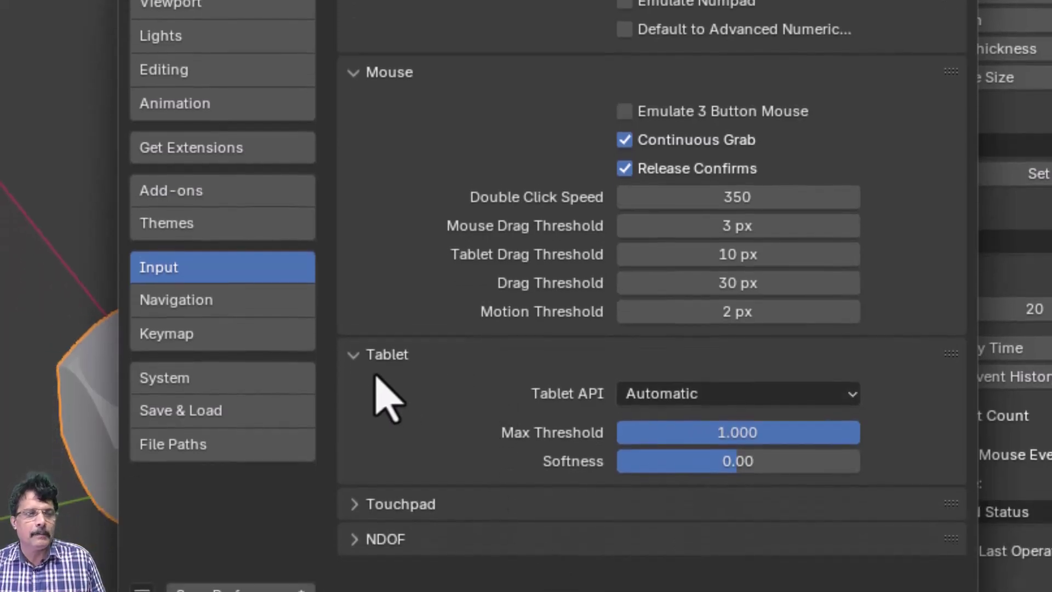
Step: Collapse the Tablet section of the Input preferences and examine the Touchpad settings, collapsing them again
{"action": "left_click", "coordinate": [359, 356]}
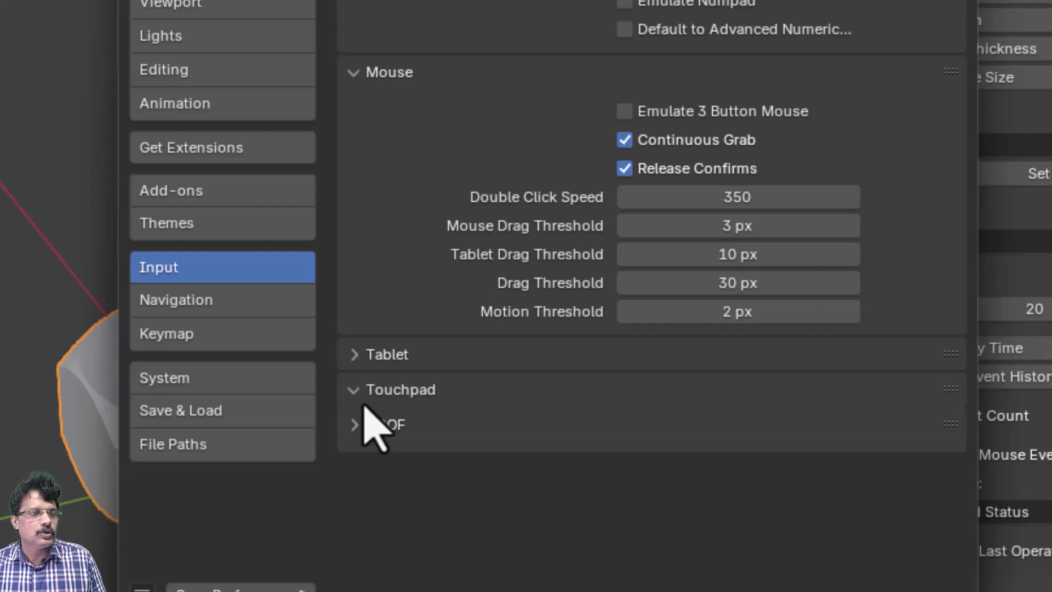
{"action": "left_click", "coordinate": [364, 403]}
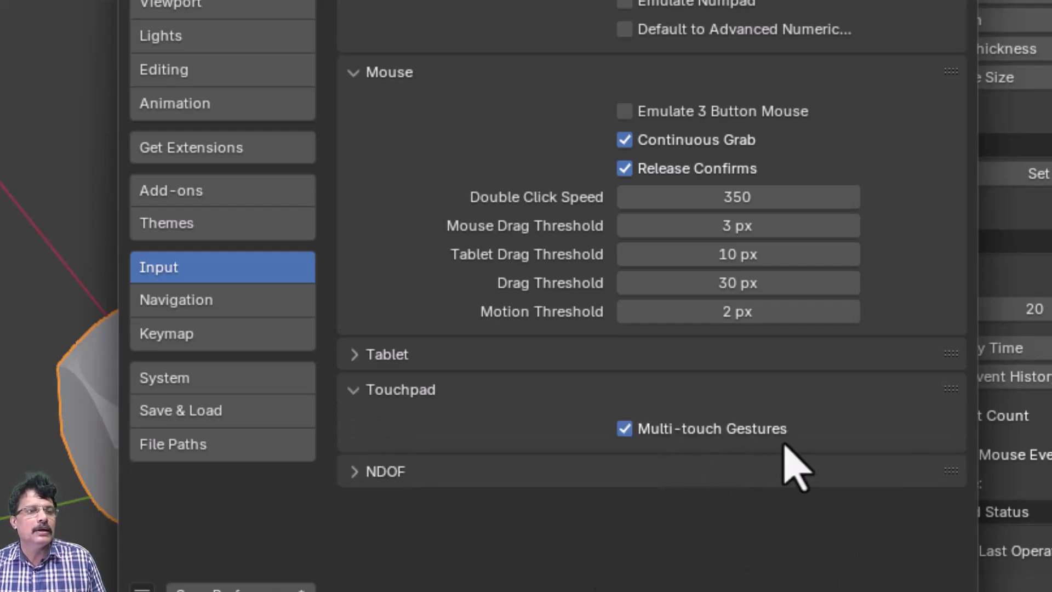
{"action": "left_click", "coordinate": [354, 399]}
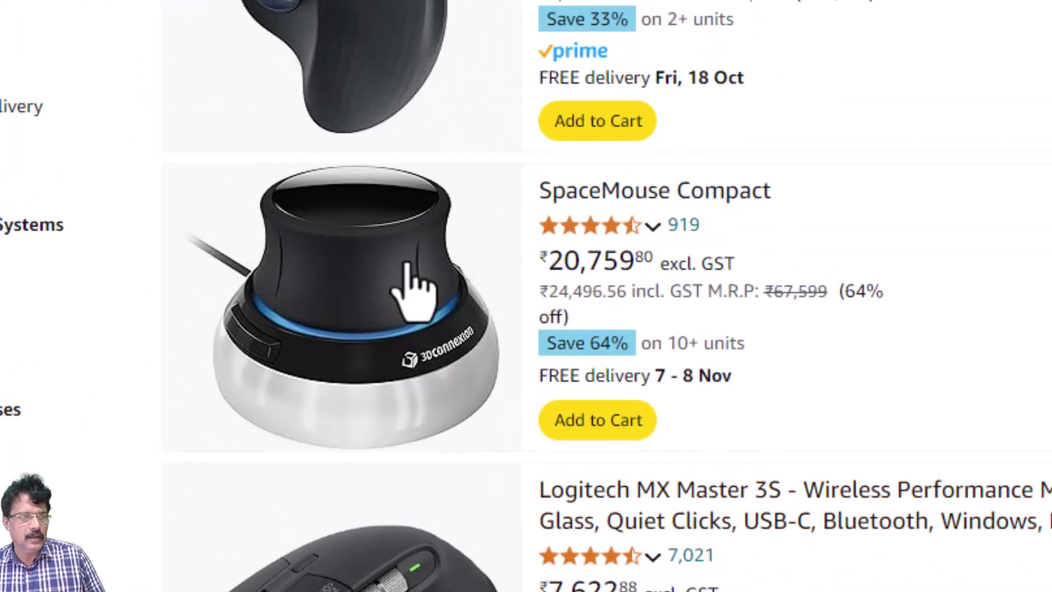
Step: Switch to the online shop in the browser and examine the mouse listings, including the SpaceMouse Compact and 3D Connexion 3DX-700040
{"action": "scroll", "coordinate": [392, 372], "scroll_direction": "down", "scroll_amount": 4}
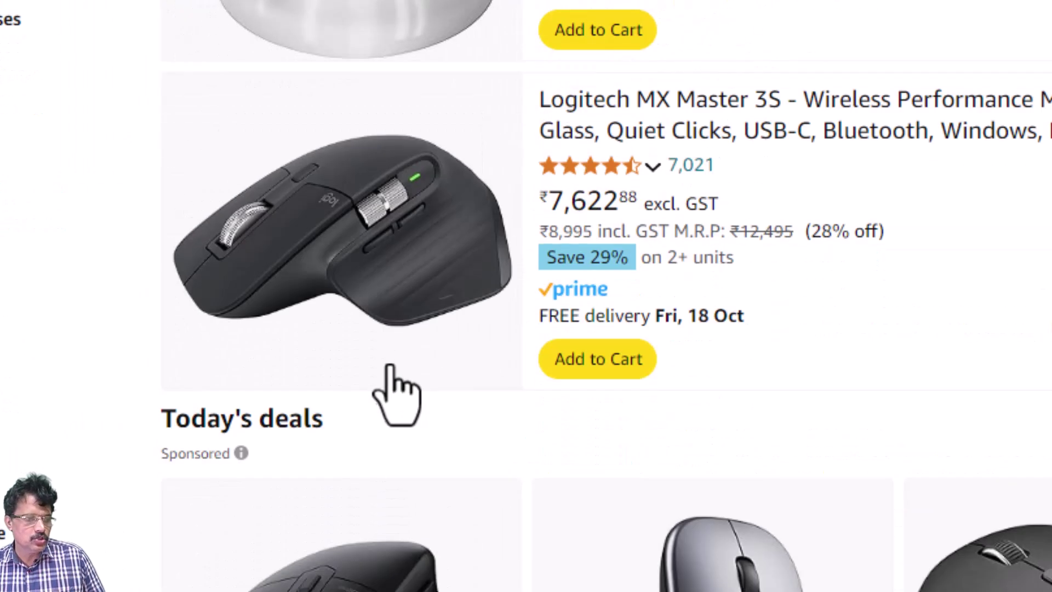
{"action": "scroll", "coordinate": [406, 383], "scroll_direction": "down", "scroll_amount": 15}
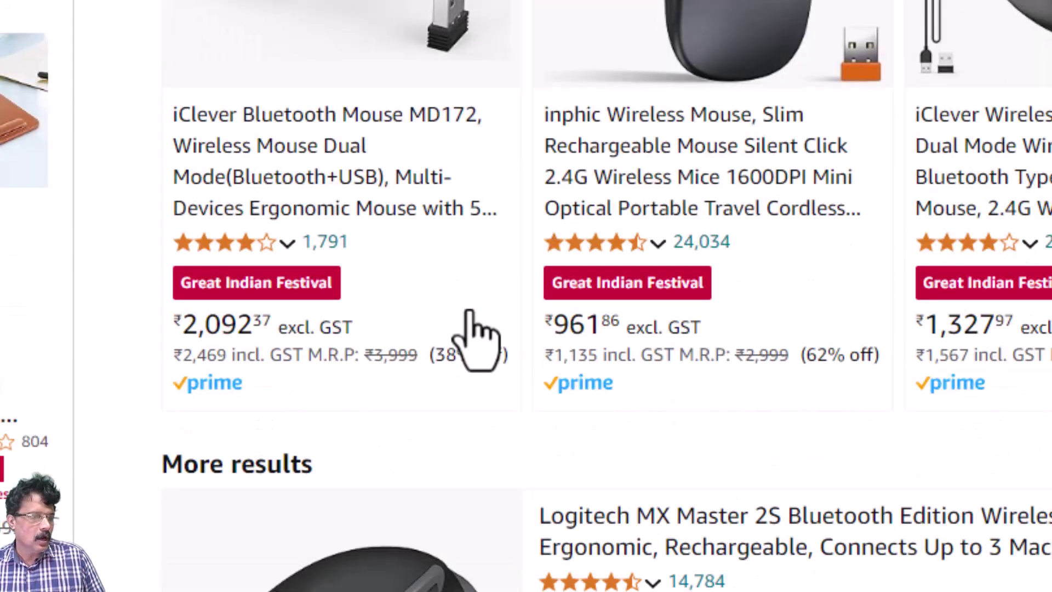
{"action": "scroll", "coordinate": [470, 313], "scroll_direction": "down", "scroll_amount": 12}
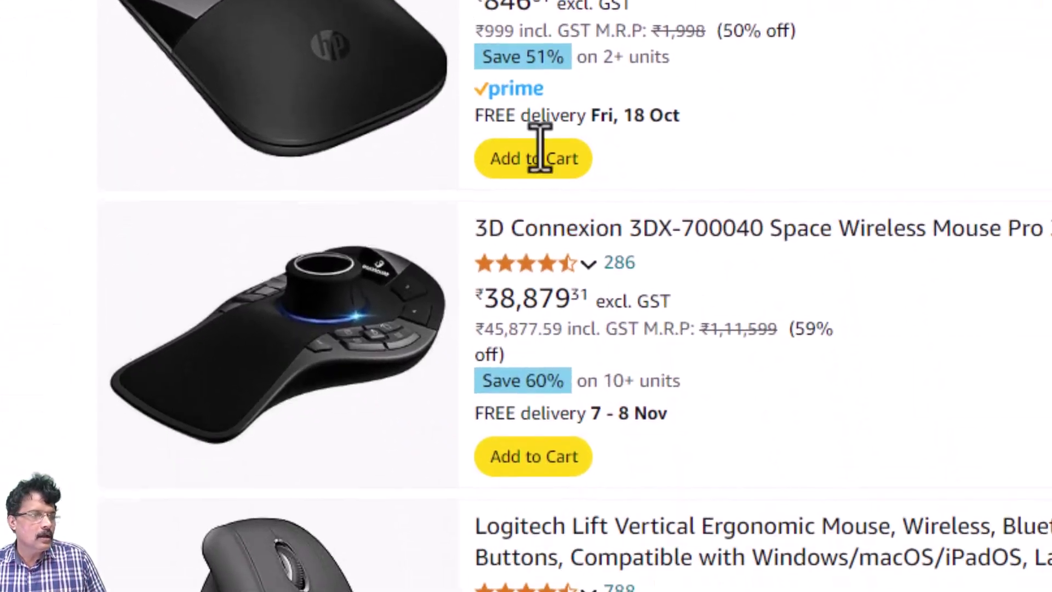
{"action": "left_click", "coordinate": [490, 263]}
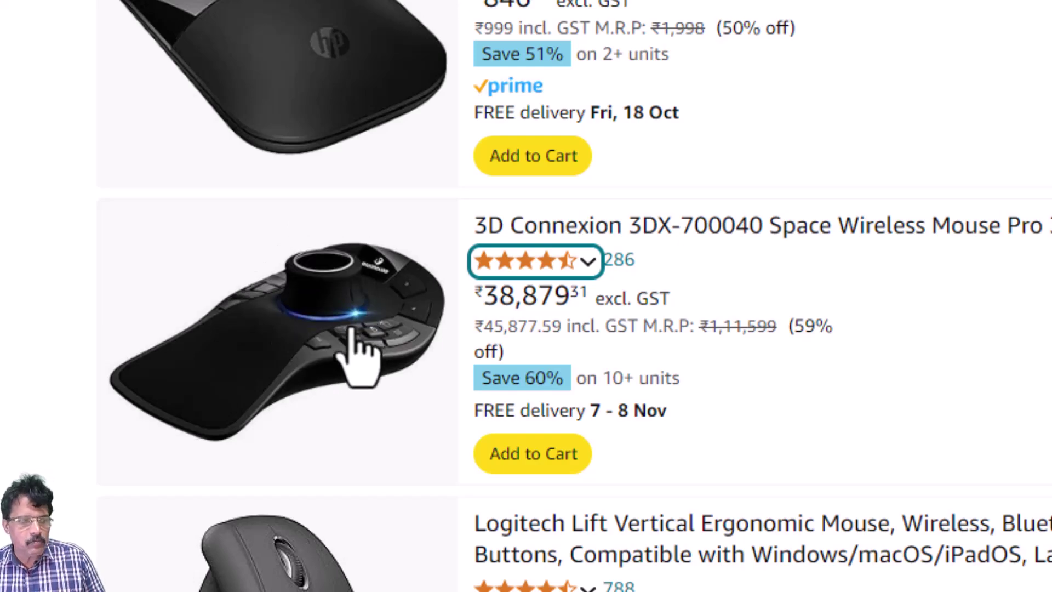
{"action": "scroll", "coordinate": [353, 334], "scroll_direction": "down", "scroll_amount": 8}
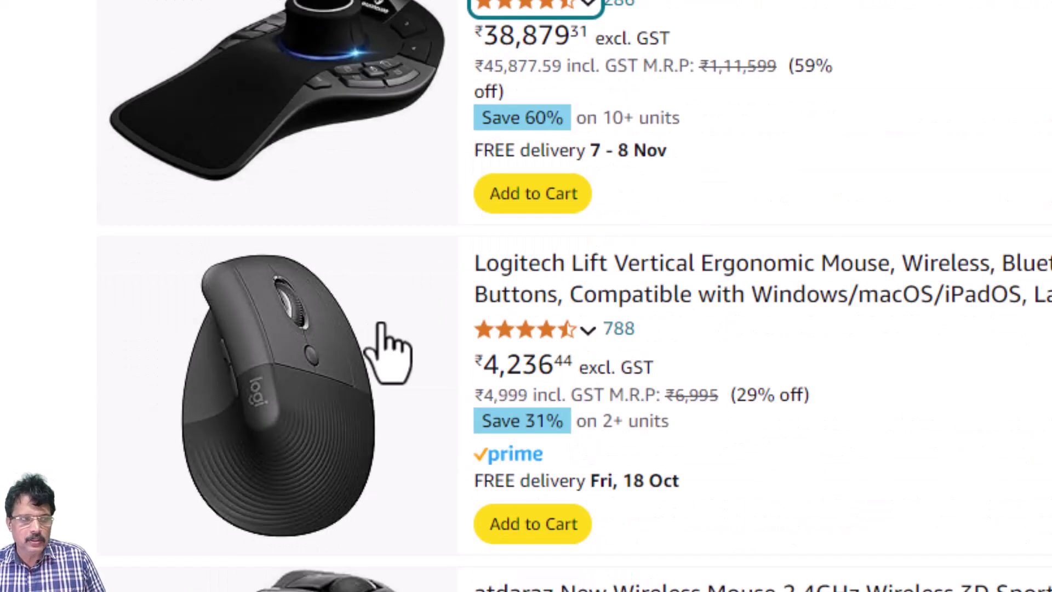
{"action": "scroll", "coordinate": [408, 340], "scroll_direction": "up", "scroll_amount": 4}
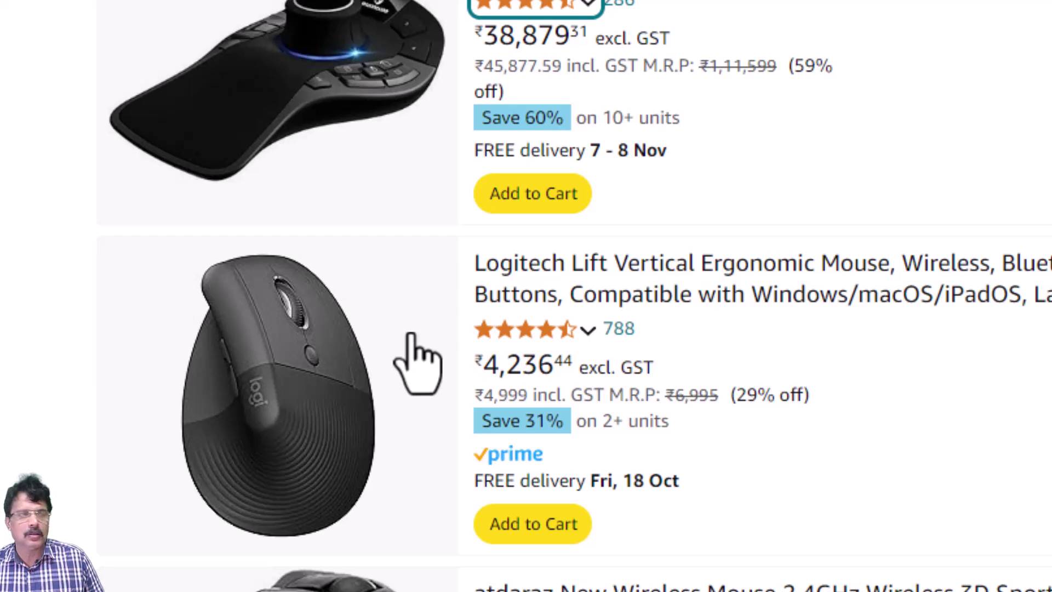
{"action": "scroll", "coordinate": [415, 342], "scroll_direction": "up", "scroll_amount": 3}
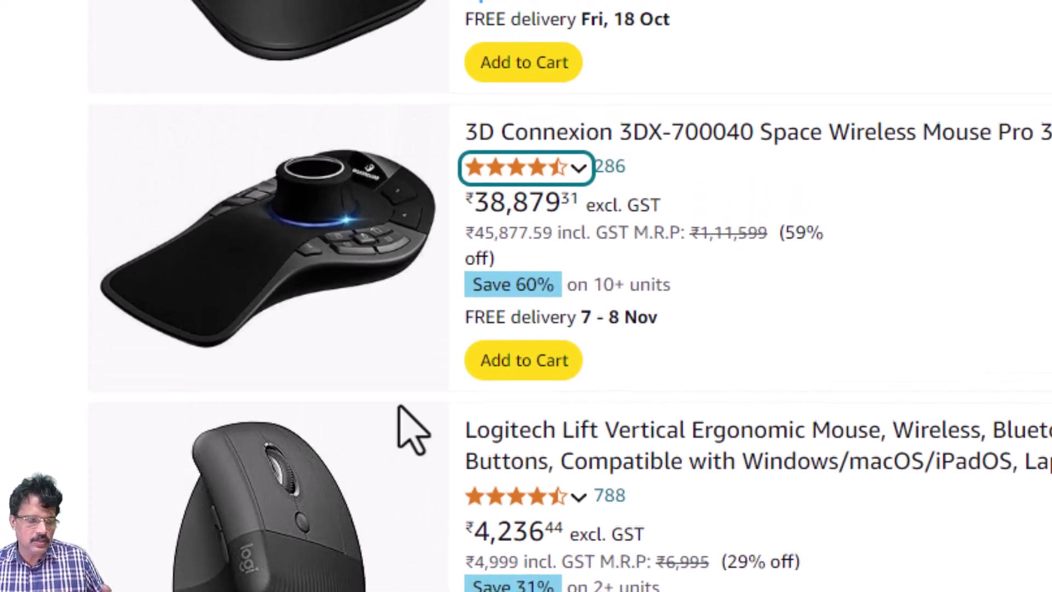
{"action": "scroll", "coordinate": [404, 422], "scroll_direction": "down", "scroll_amount": 10}
{"action": "scroll", "coordinate": [404, 427], "scroll_direction": "up", "scroll_amount": 10}
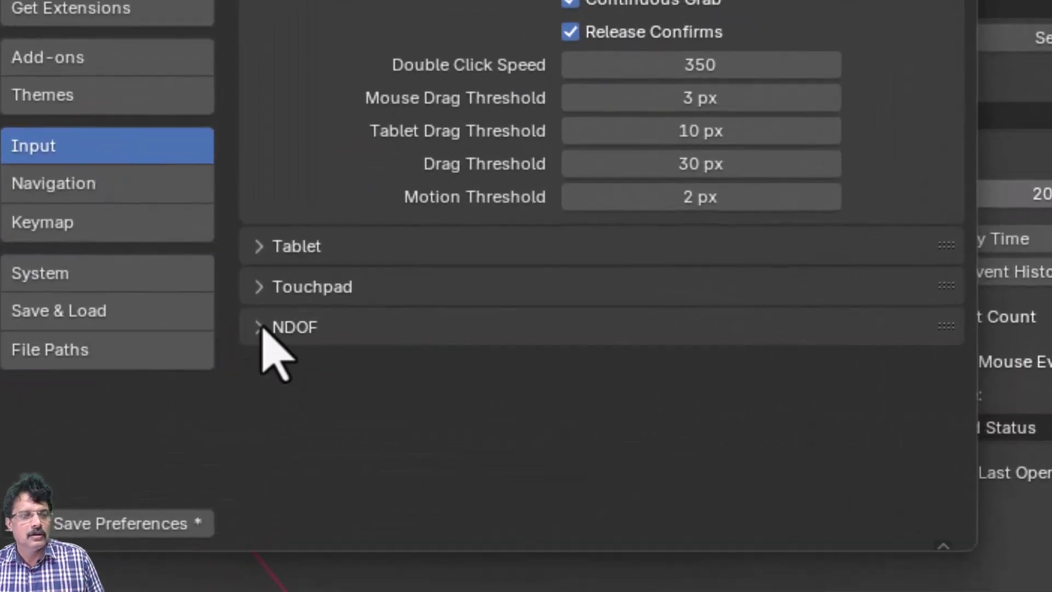
Step: Back in Blender's Input preferences, examine the NDOF settings and show the Navigation preferences
{"action": "left_click", "coordinate": [262, 327]}
{"action": "scroll", "coordinate": [747, 307], "scroll_direction": "down", "scroll_amount": 5}
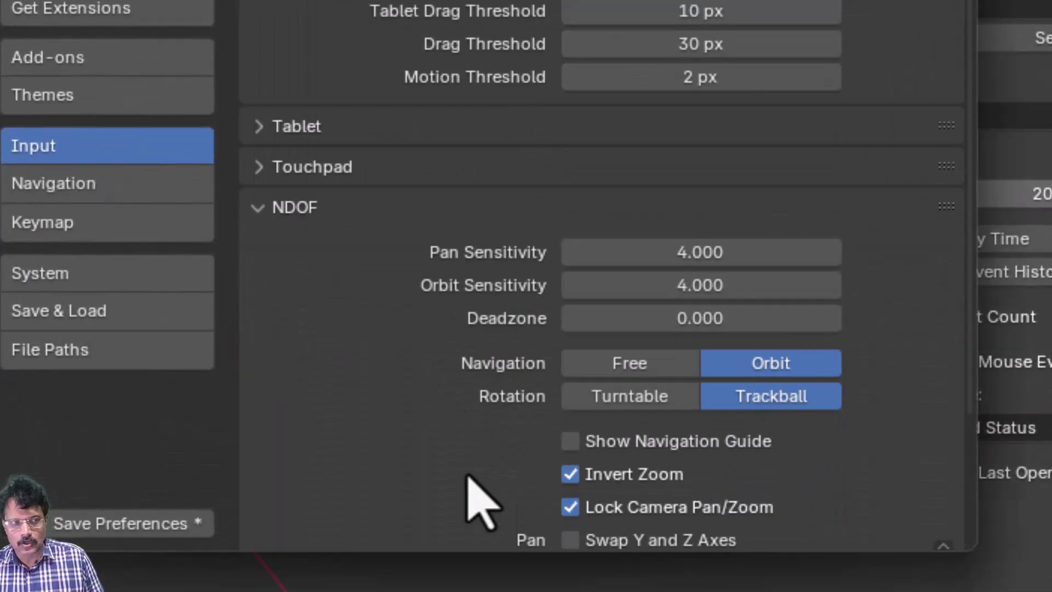
{"action": "left_click", "coordinate": [118, 189]}
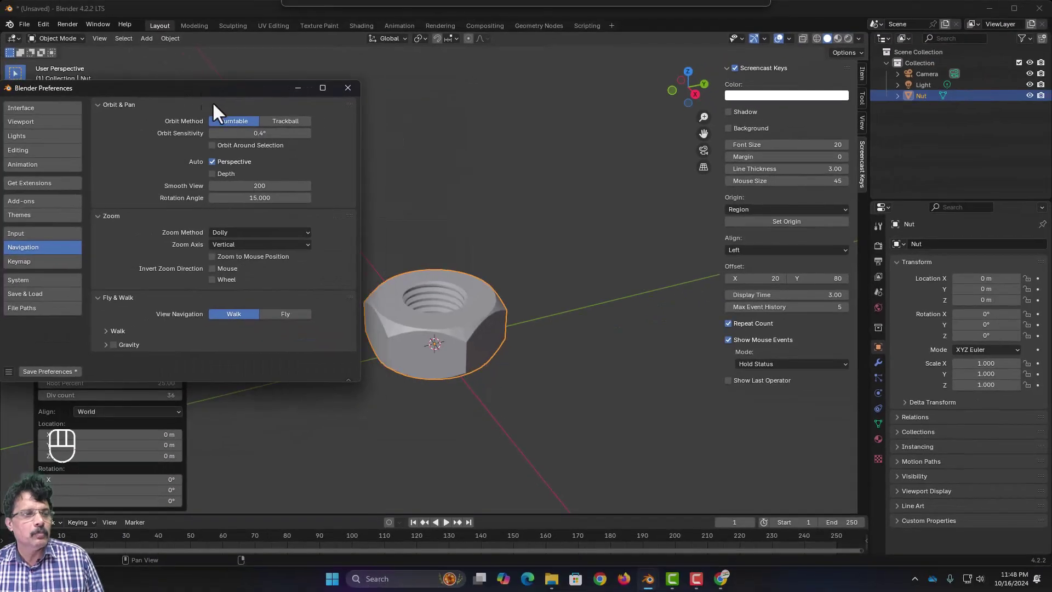
Step: Orbit around the nut, try the Trackball orbit method and switch back to Turntable
{"action": "middle_click_drag", "start_coordinate": [483, 258], "coordinate": [428, 208]}
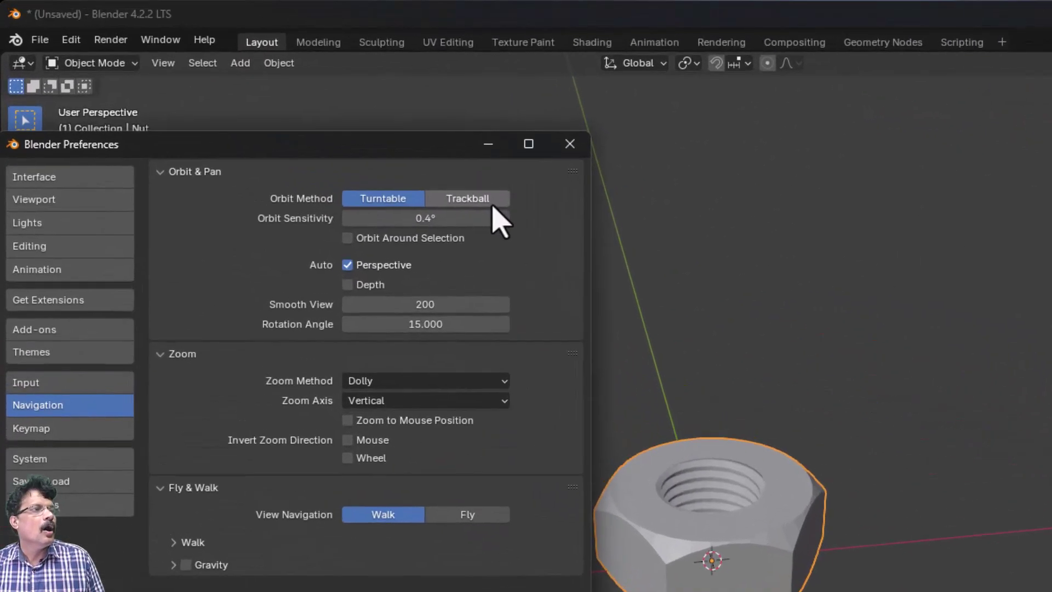
{"action": "left_click", "coordinate": [288, 121]}
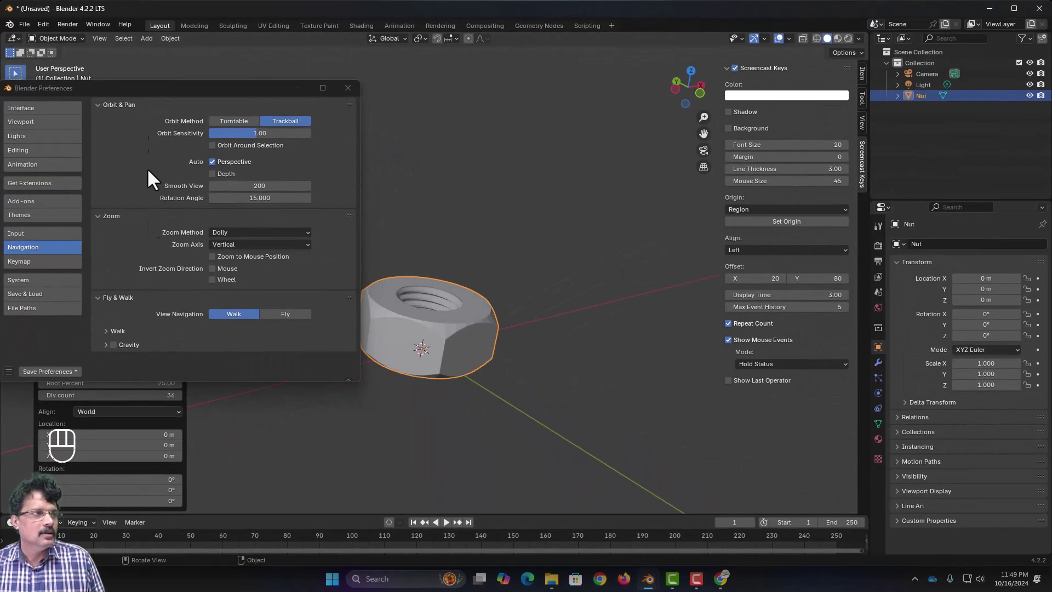
{"action": "left_click", "coordinate": [408, 212]}
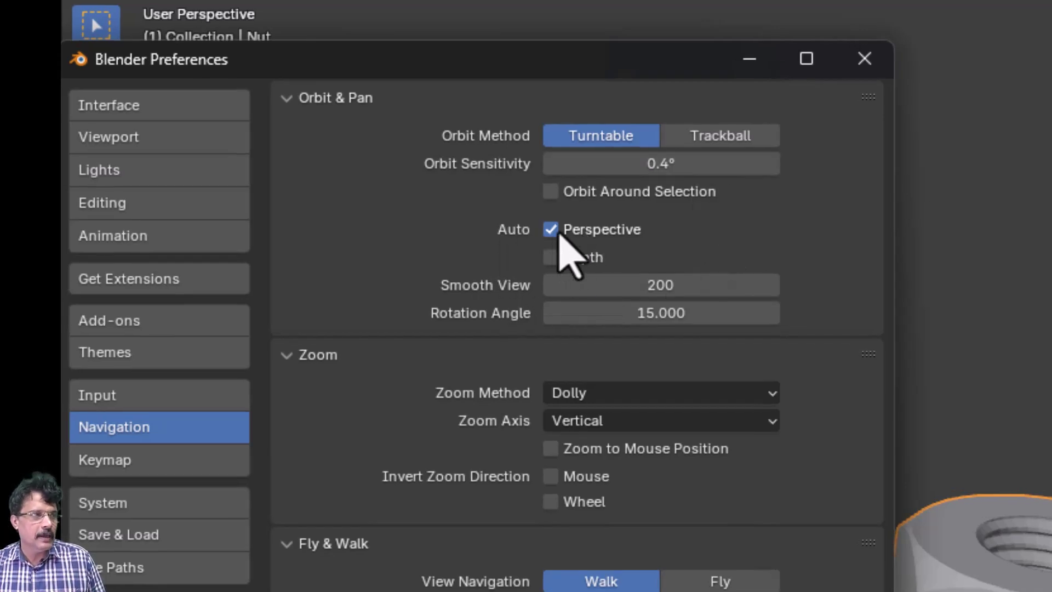
Step: Move the Preferences window clear of the nut and test Auto Perspective by showing the front view, toggling the projection and orbiting
{"action": "left_click_drag", "start_coordinate": [596, 76], "coordinate": [606, 68]}
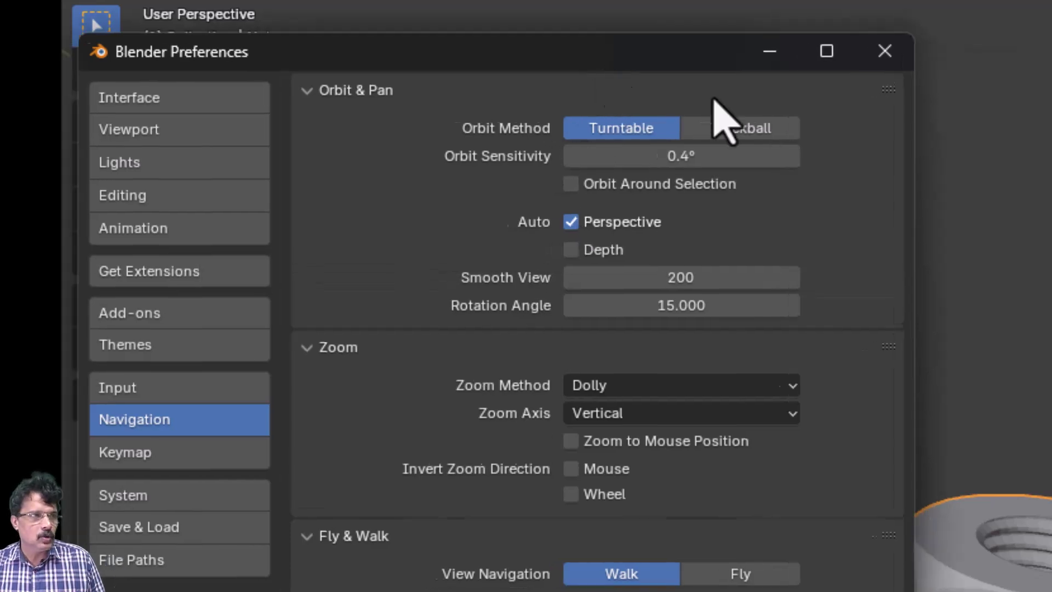
{"action": "left_click", "coordinate": [874, 50]}
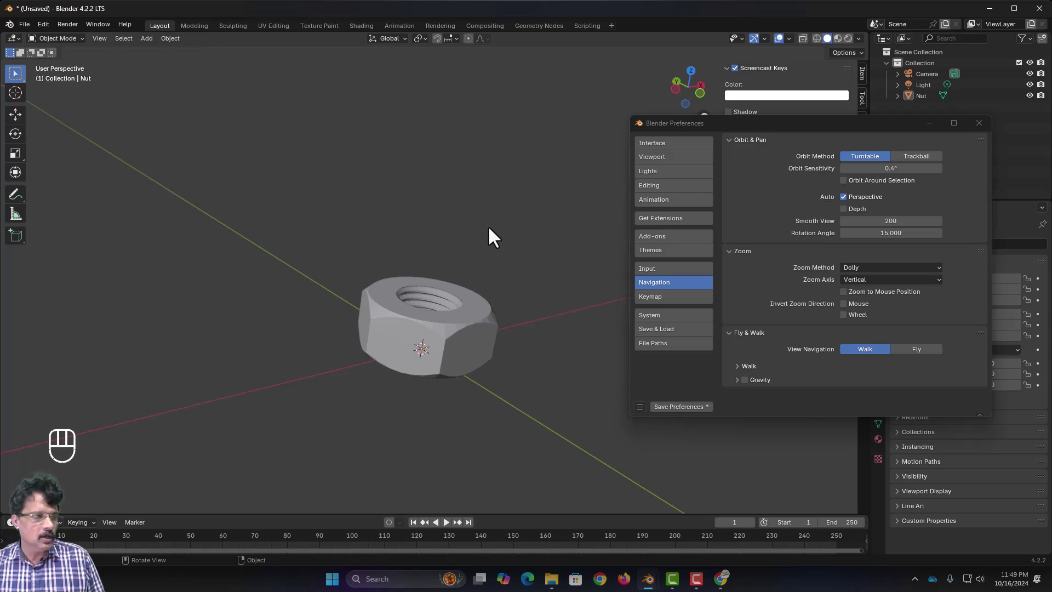
{"action": "key", "text": "KP_1"}
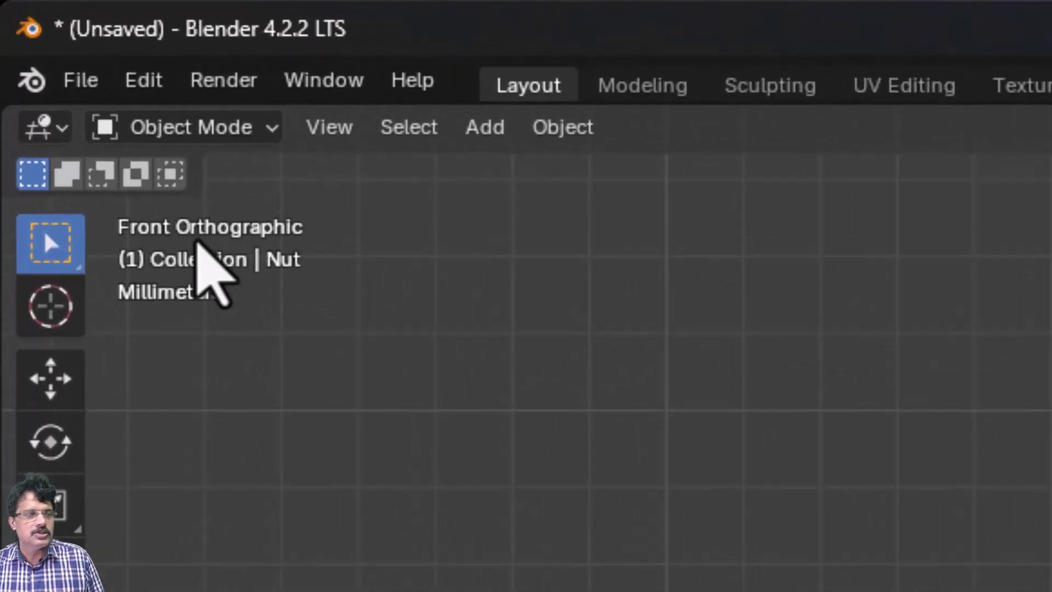
{"action": "key", "text": "KP_5"}
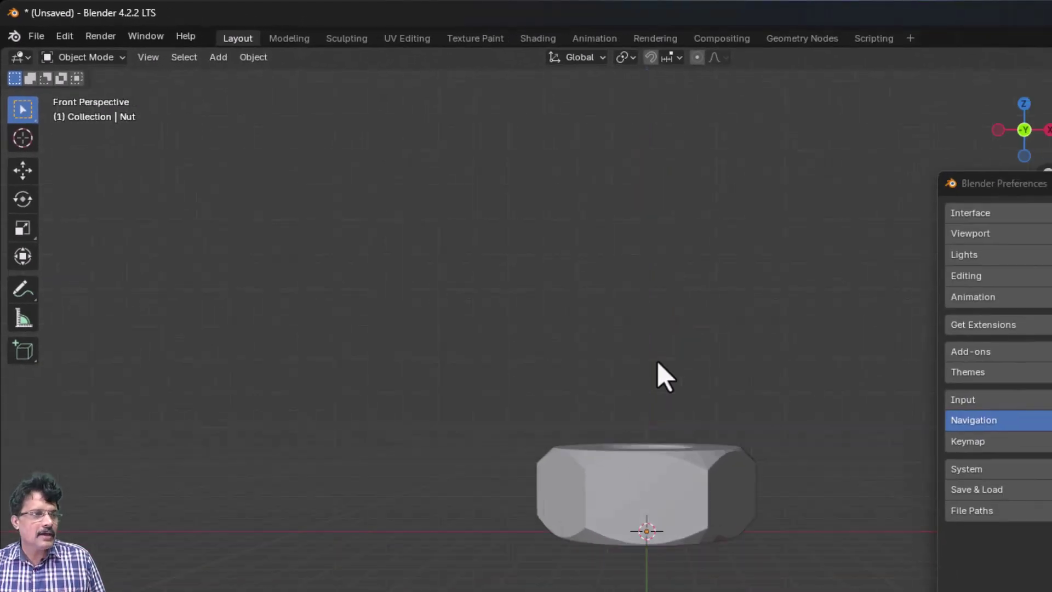
{"action": "middle_click_drag", "start_coordinate": [664, 378], "coordinate": [587, 446]}
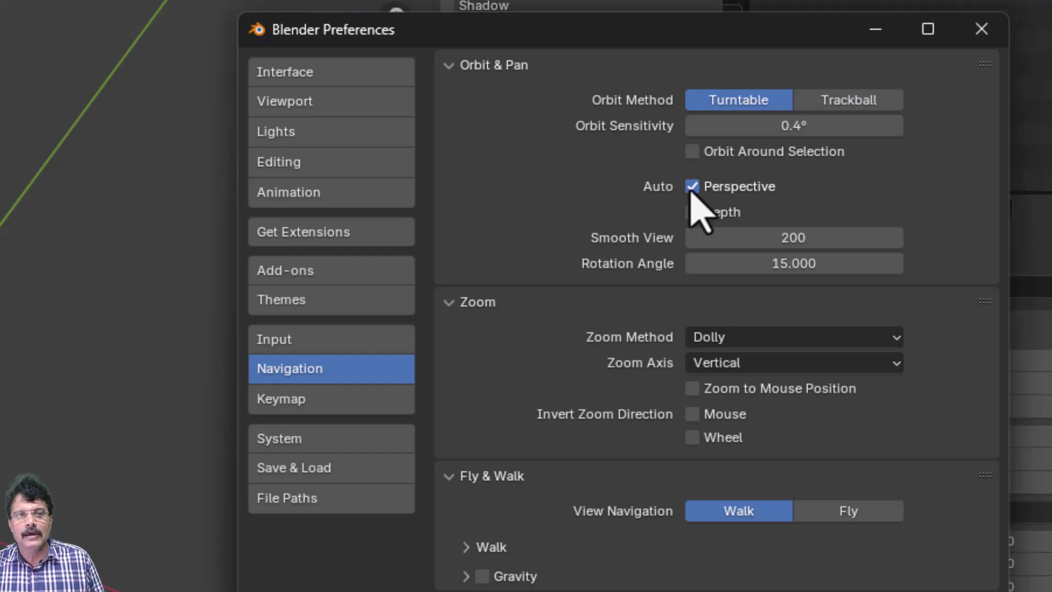
Step: Turn off Auto Perspective, close the Preferences, and test the front view by toggling the projection and orbiting the nut
{"action": "left_click", "coordinate": [691, 186]}
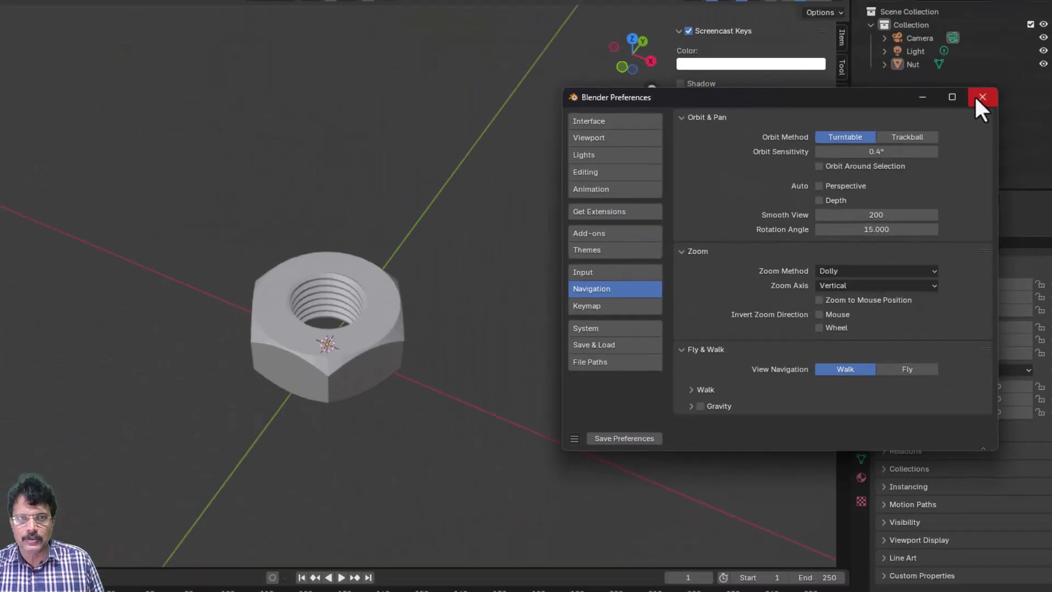
{"action": "left_click", "coordinate": [979, 96]}
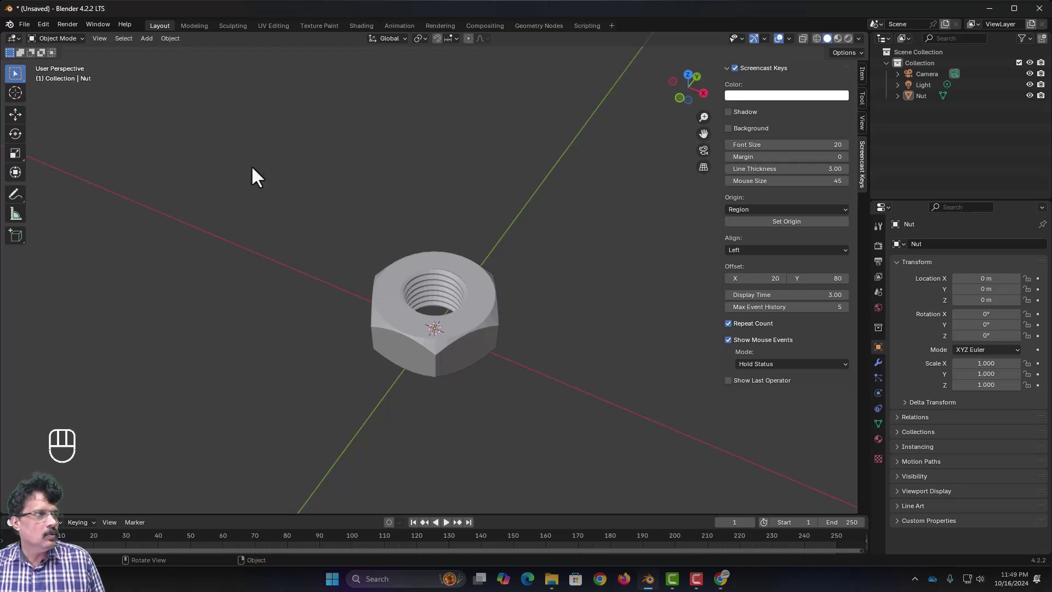
{"action": "key", "text": "KP_1"}
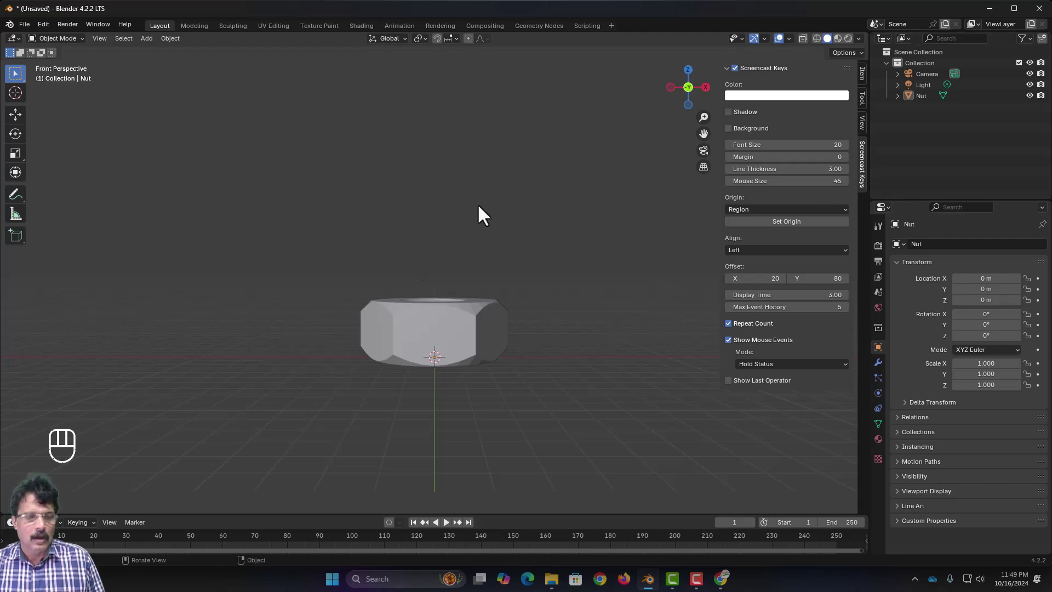
{"action": "key", "text": "KP_5"}
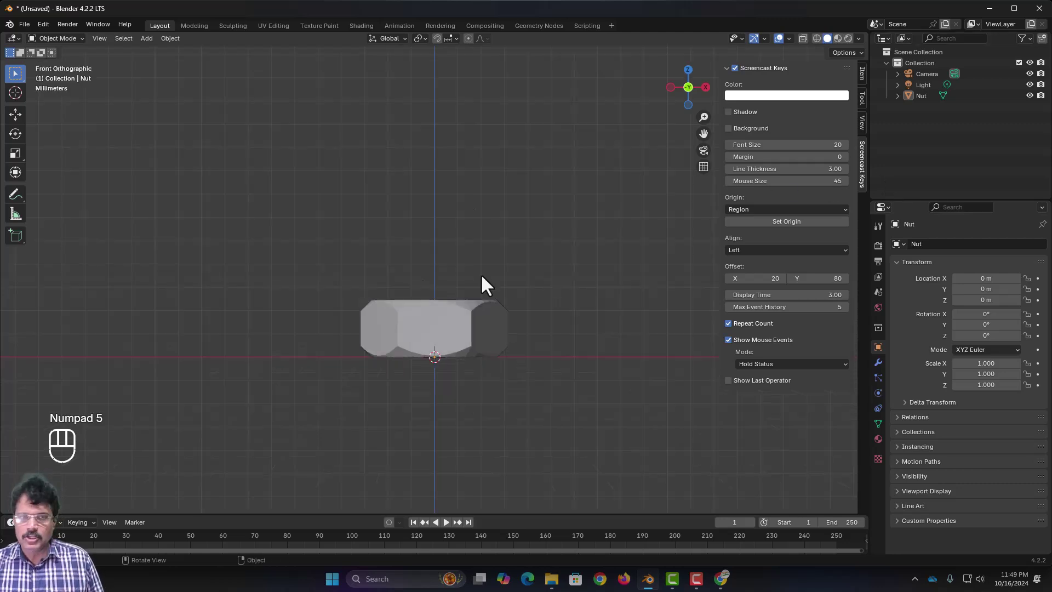
{"action": "middle_click_drag", "start_coordinate": [504, 257], "coordinate": [479, 313]}
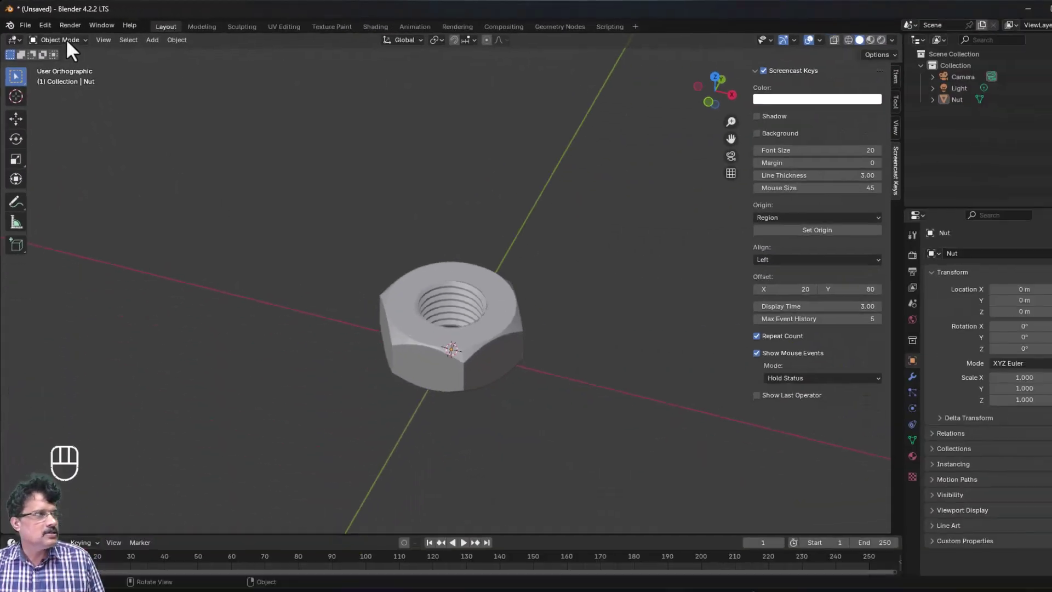
Step: Reopen the Preferences, turn Auto Perspective back on and move the window clear of the viewport navigation controls
{"action": "left_click", "coordinate": [45, 25]}
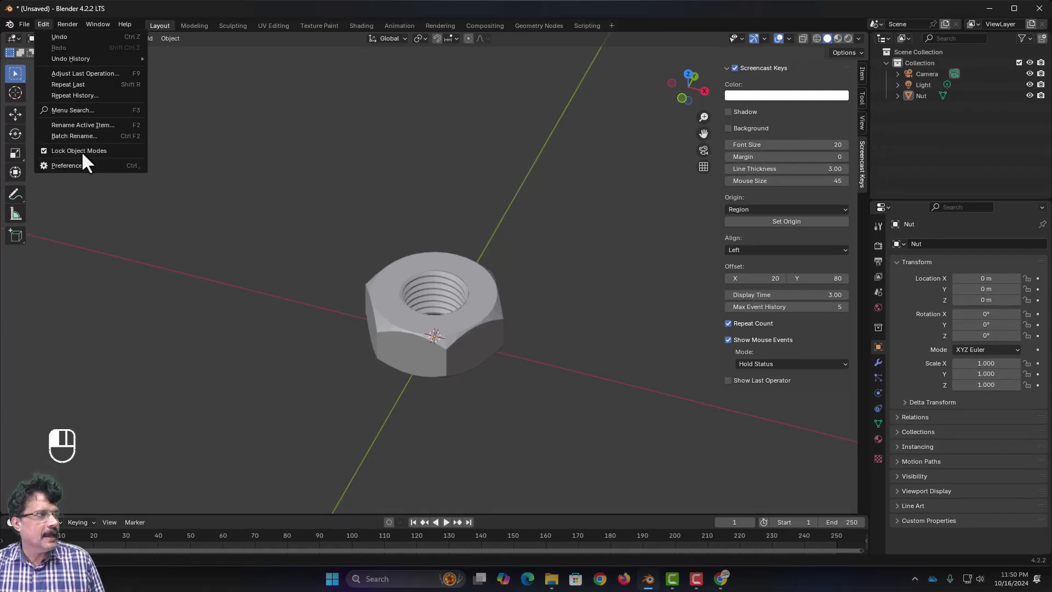
{"action": "left_click", "coordinate": [83, 164]}
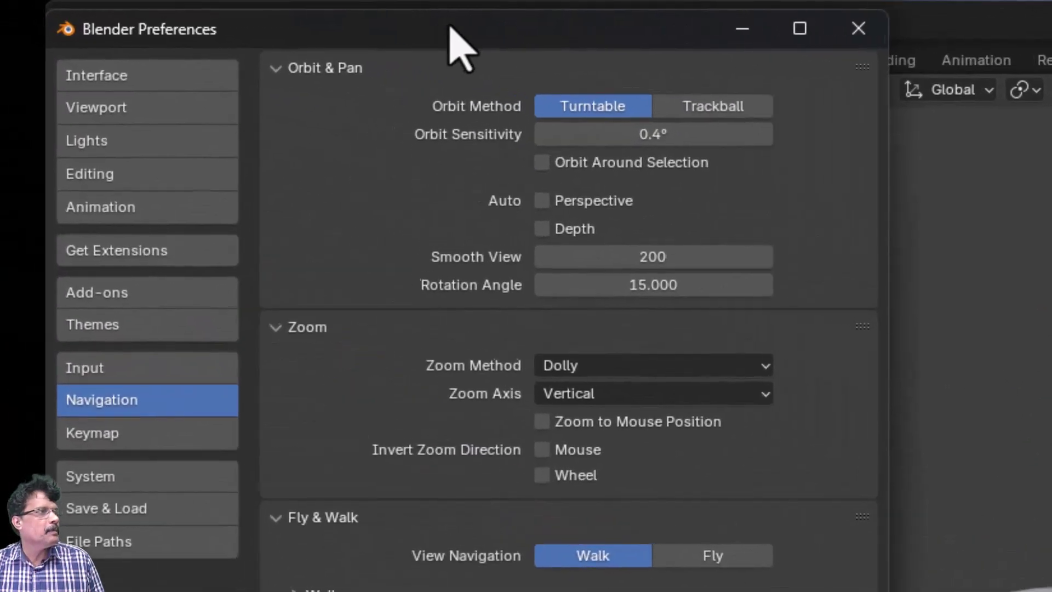
{"action": "left_click_drag", "start_coordinate": [172, 12], "coordinate": [287, 89]}
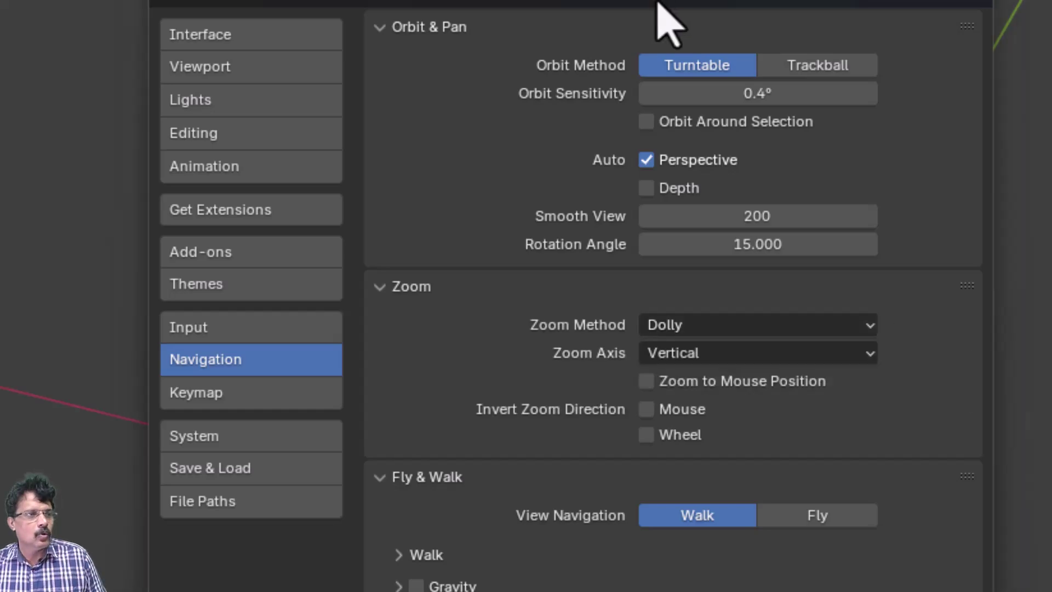
{"action": "left_click_drag", "start_coordinate": [657, 5], "coordinate": [216, 501]}
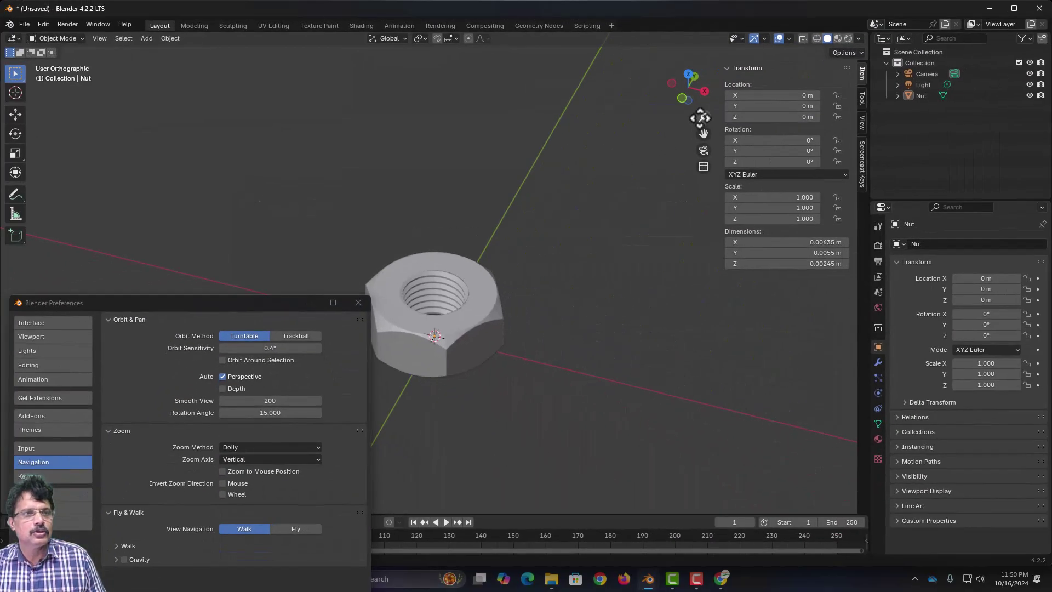
Step: Test zooming the view of the nut with the viewport zoom control and check the Zoom Method setting
{"action": "left_click_drag", "start_coordinate": [703, 117], "coordinate": [703, 132]}
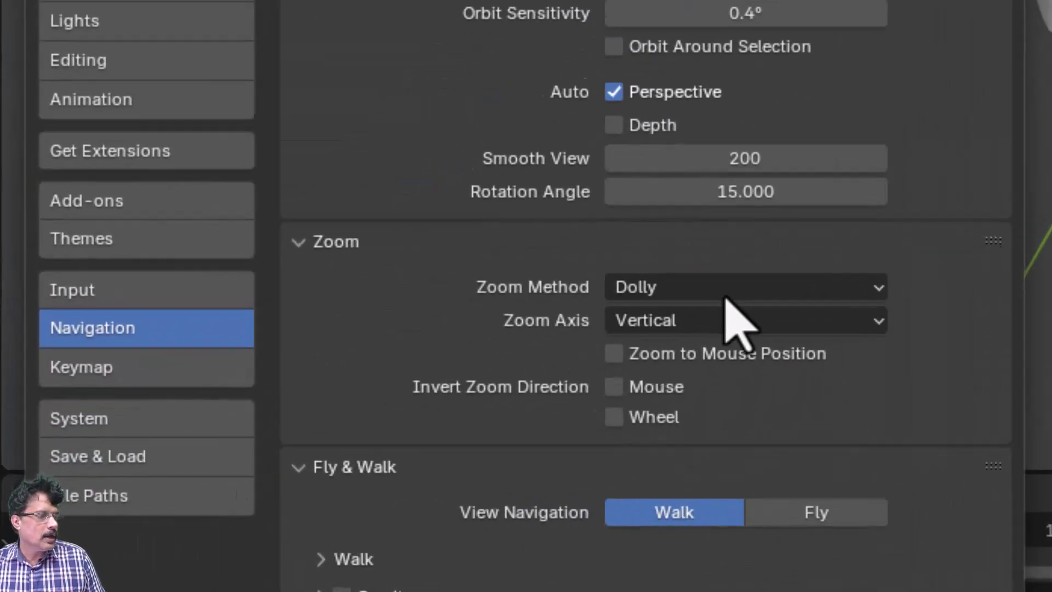
{"action": "left_click", "coordinate": [261, 449]}
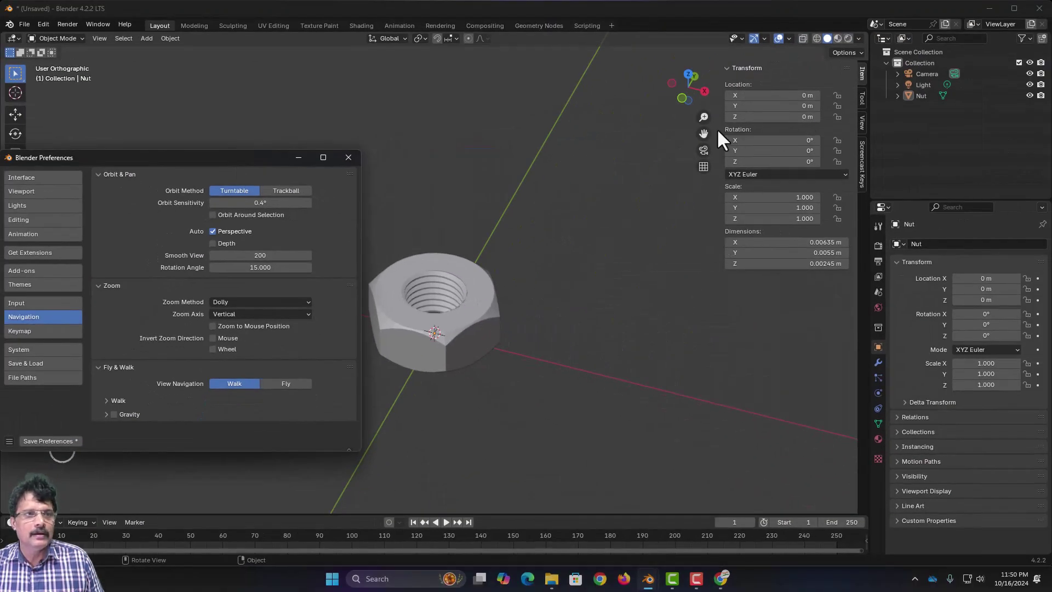
{"action": "left_click_drag", "start_coordinate": [703, 117], "coordinate": [643, 251]}
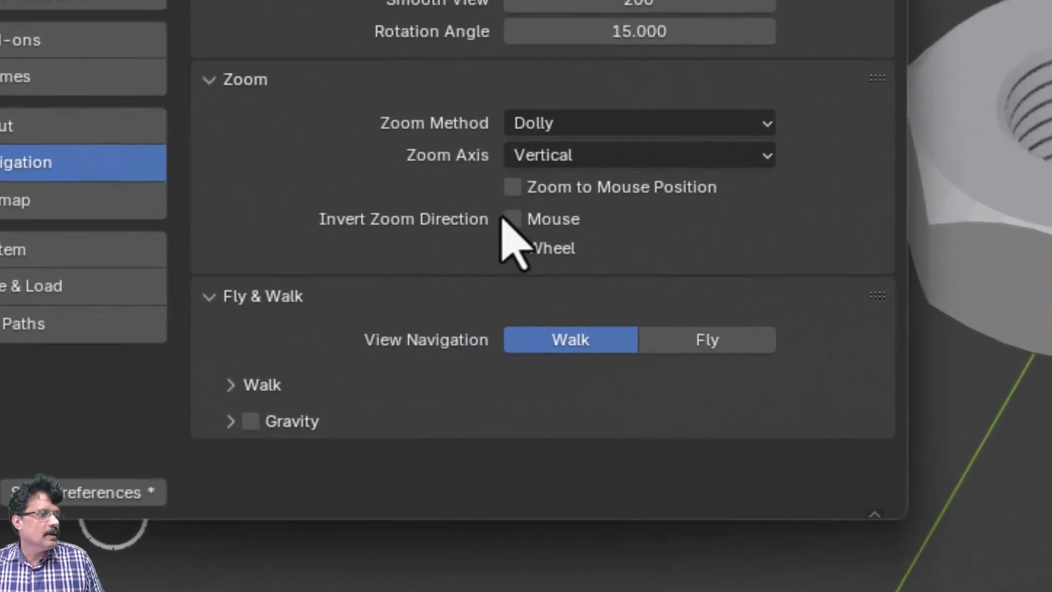
Step: Turn on Invert Zoom Direction for Mouse, save the preferences and test the zoom on the nut
{"action": "left_click", "coordinate": [212, 338]}
{"action": "left_click", "coordinate": [132, 492]}
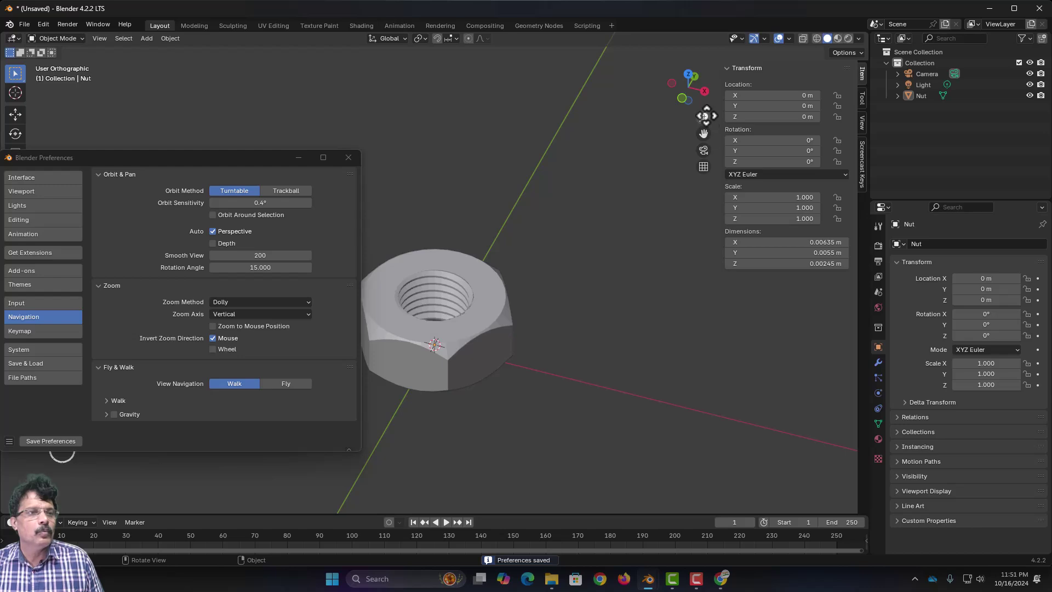
{"action": "left_click_drag", "start_coordinate": [705, 116], "coordinate": [726, 96]}
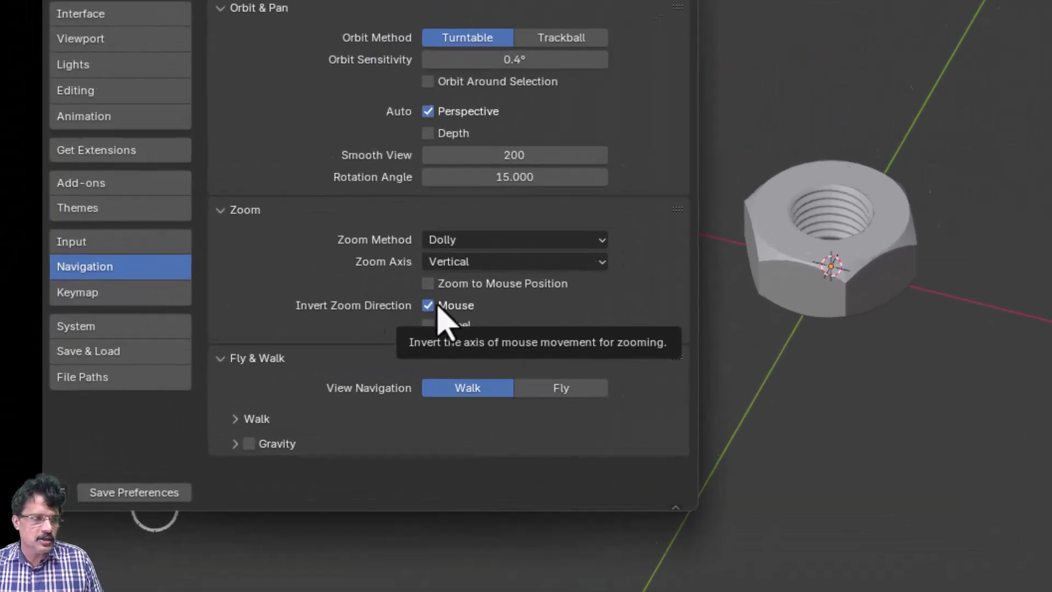
Step: Turn off Invert Zoom Direction for Mouse and save the preferences
{"action": "left_click", "coordinate": [426, 311]}
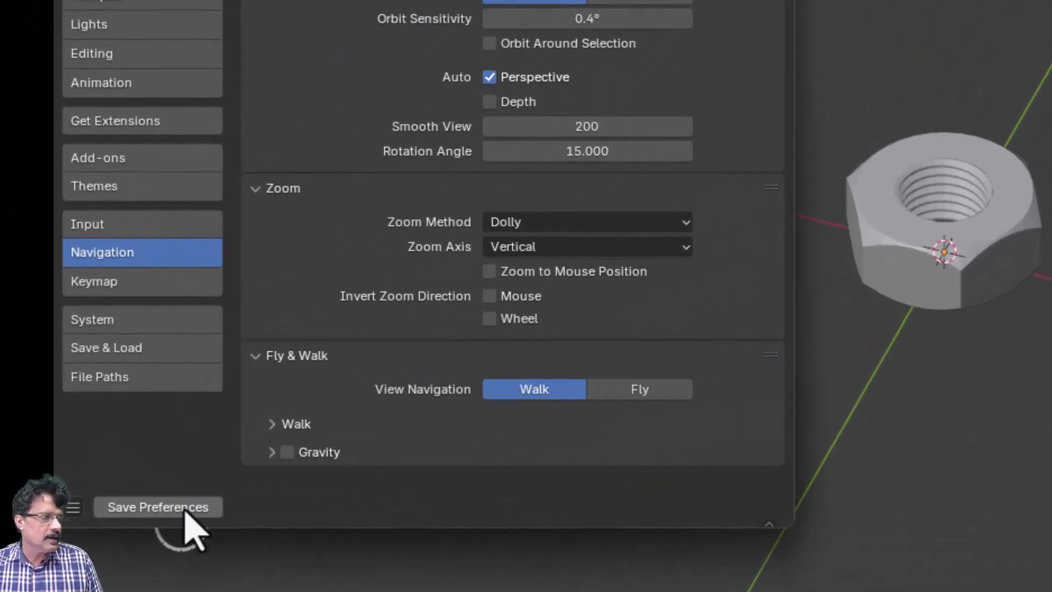
{"action": "left_click", "coordinate": [186, 512]}
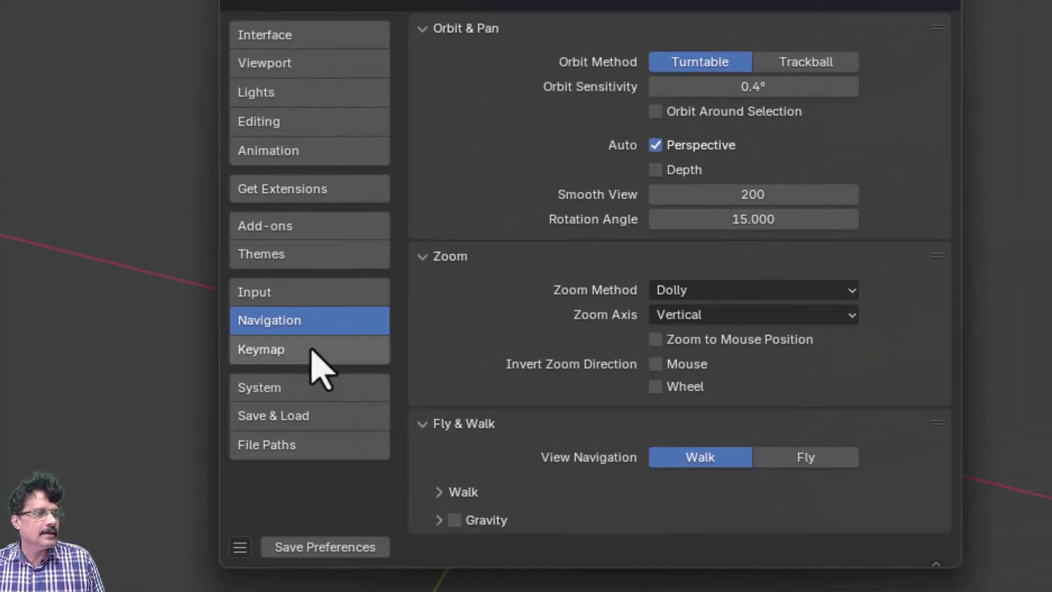
Step: Set the Spacebar Action to Search in the Keymap preferences and expand the Window shortcuts
{"action": "left_click", "coordinate": [313, 354]}
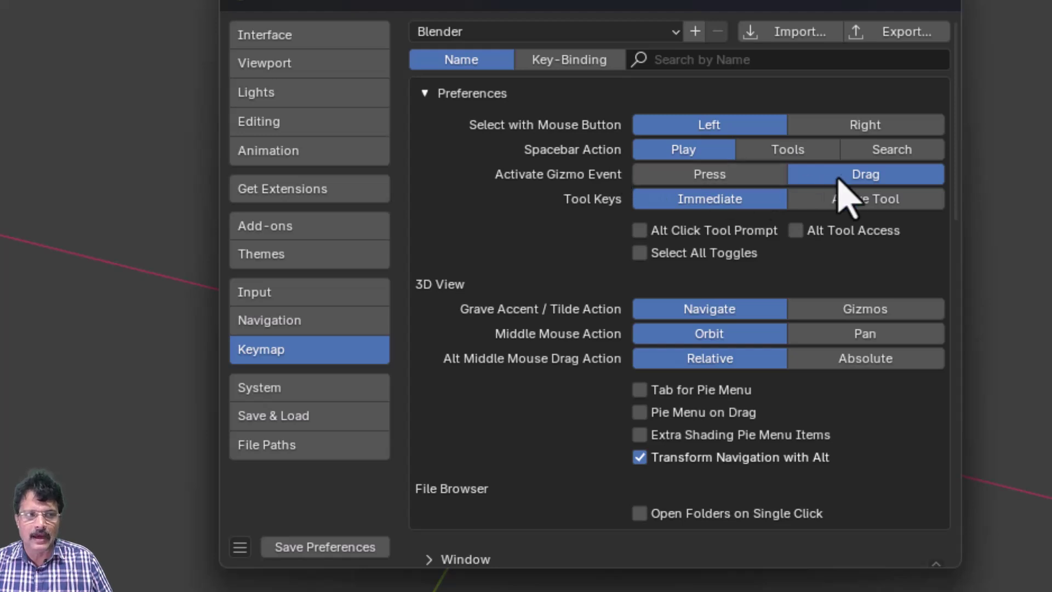
{"action": "left_click", "coordinate": [892, 153]}
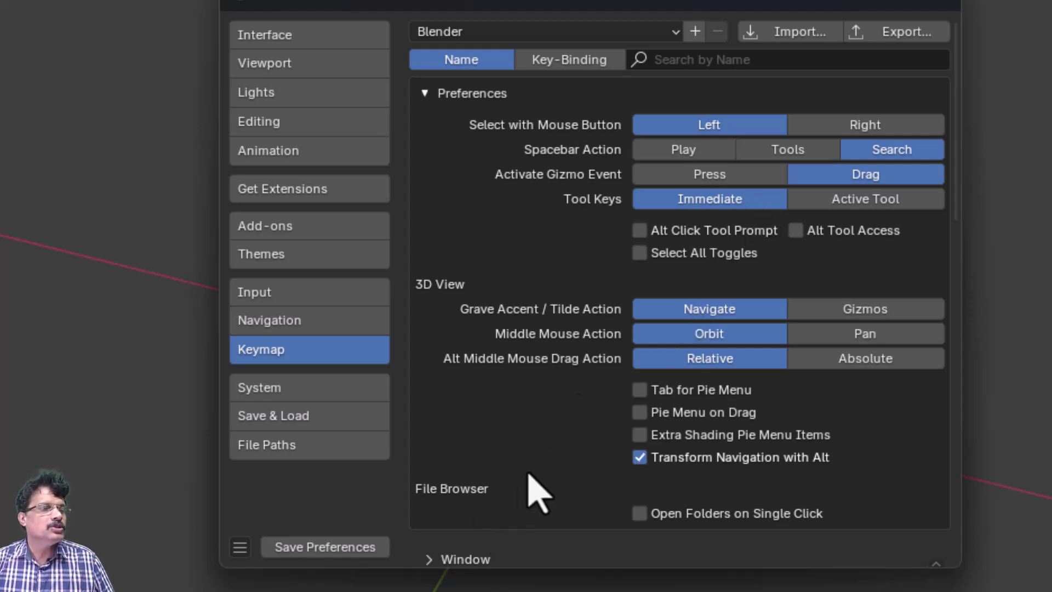
{"action": "scroll", "coordinate": [539, 361], "scroll_direction": "down", "scroll_amount": 5}
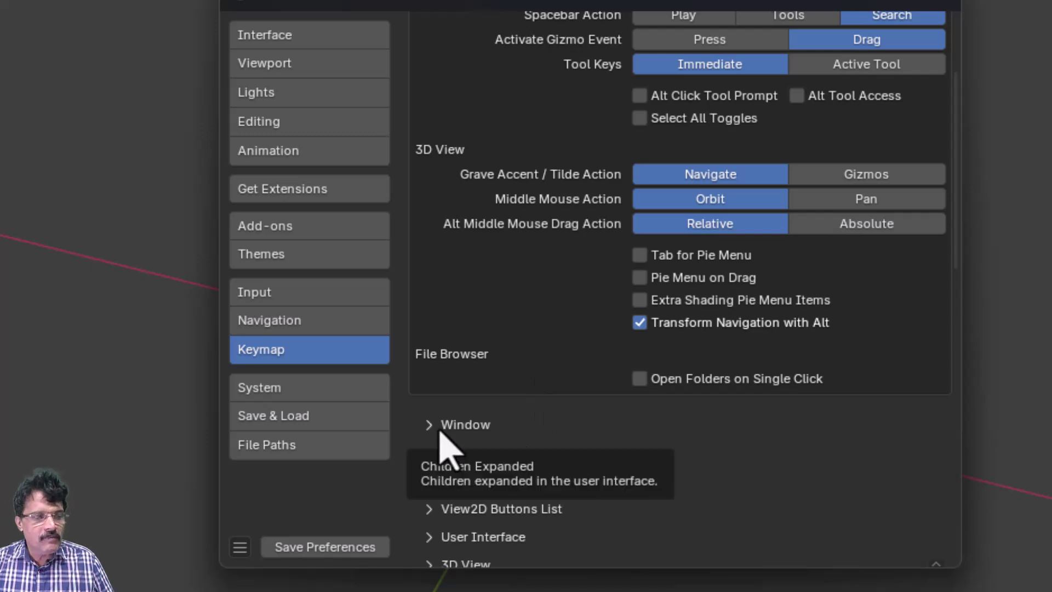
{"action": "left_click", "coordinate": [441, 427]}
{"action": "scroll", "coordinate": [570, 423], "scroll_direction": "down", "scroll_amount": 2}
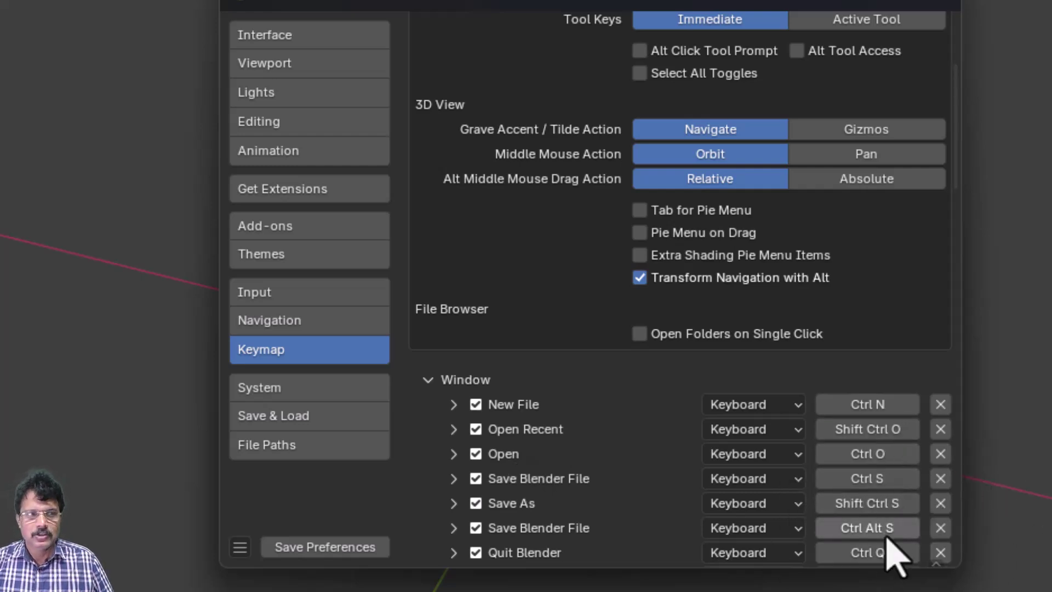
{"action": "scroll", "coordinate": [696, 206], "scroll_direction": "up", "scroll_amount": 8}
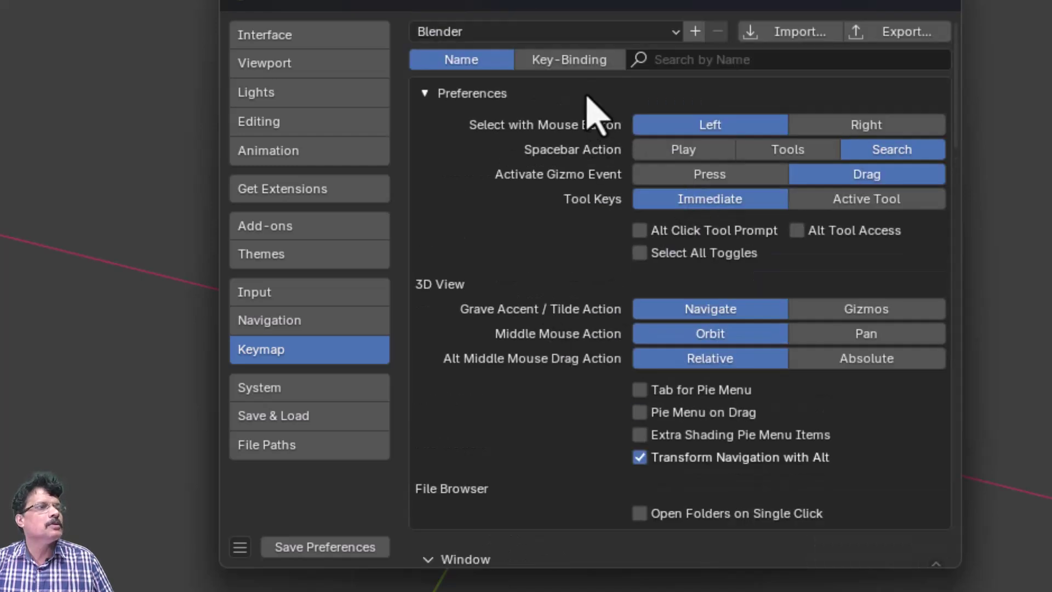
Step: Choose the Blender keymap preset again and look over its Window shortcuts
{"action": "left_click", "coordinate": [674, 34]}
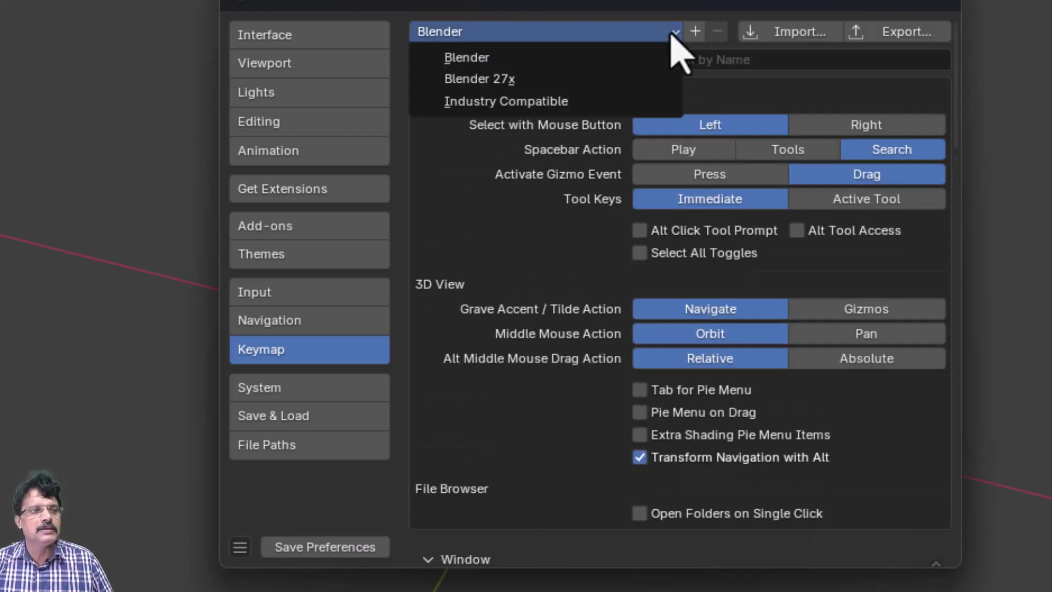
{"action": "left_click", "coordinate": [602, 57]}
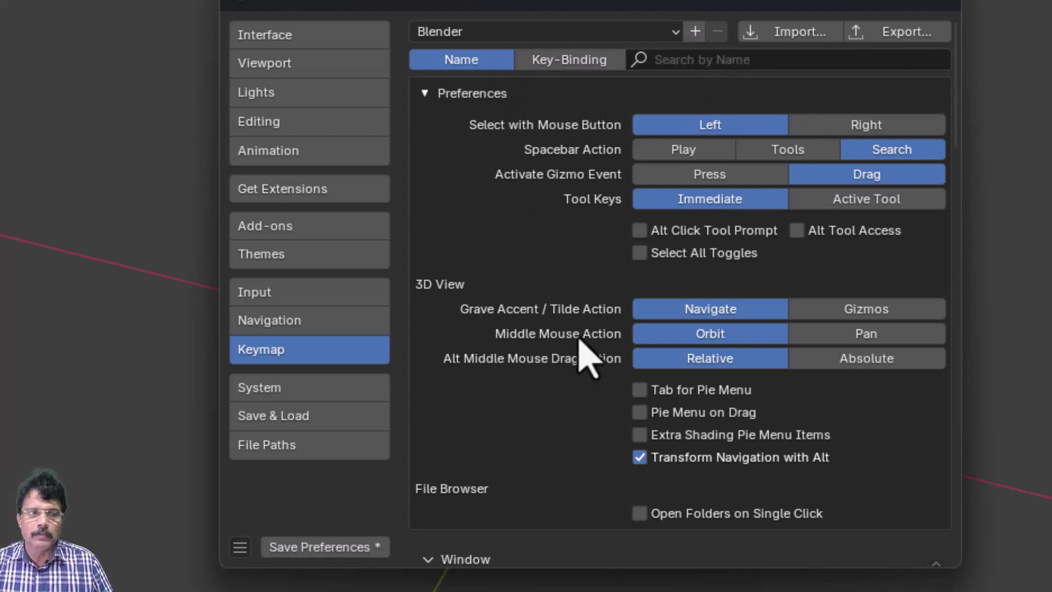
{"action": "scroll", "coordinate": [585, 356], "scroll_direction": "down", "scroll_amount": 8}
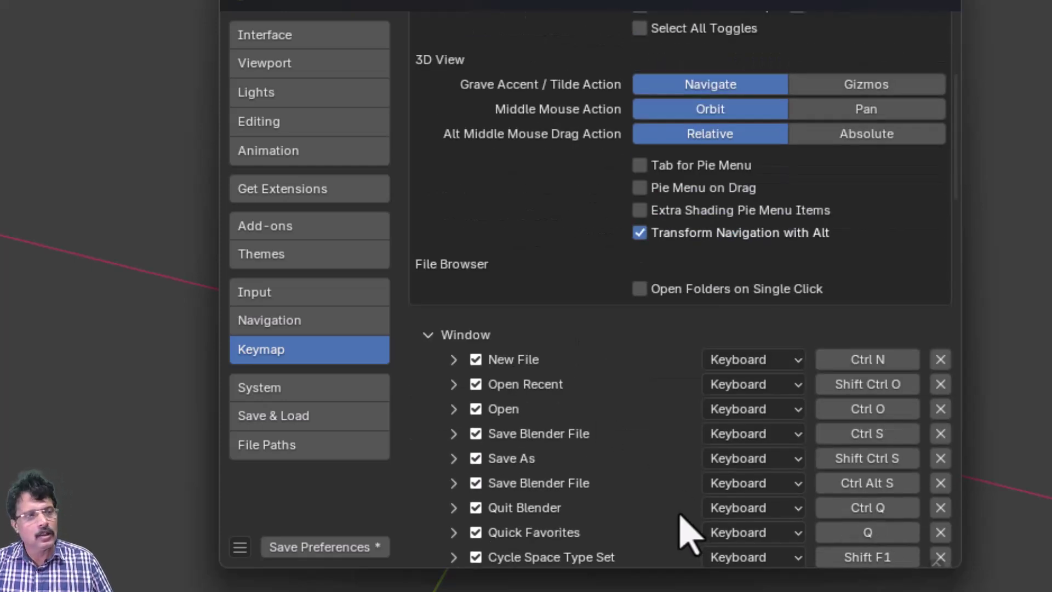
{"action": "scroll", "coordinate": [685, 526], "scroll_direction": "up", "scroll_amount": 8}
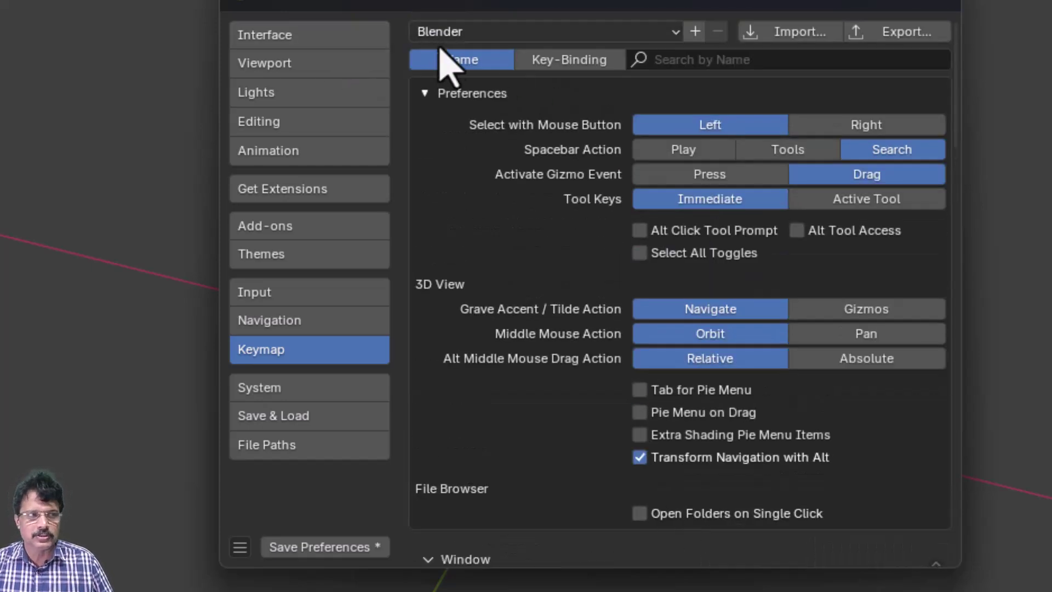
Step: Search the keymap by name for "rotate"
{"action": "left_click", "coordinate": [683, 57]}
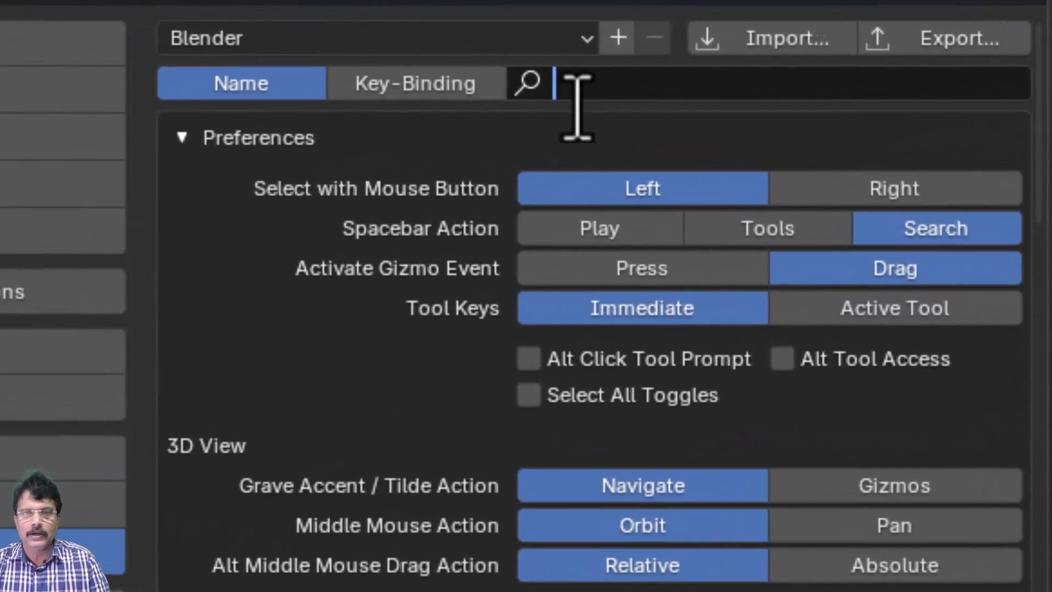
{"action": "type", "text": "rotate"}
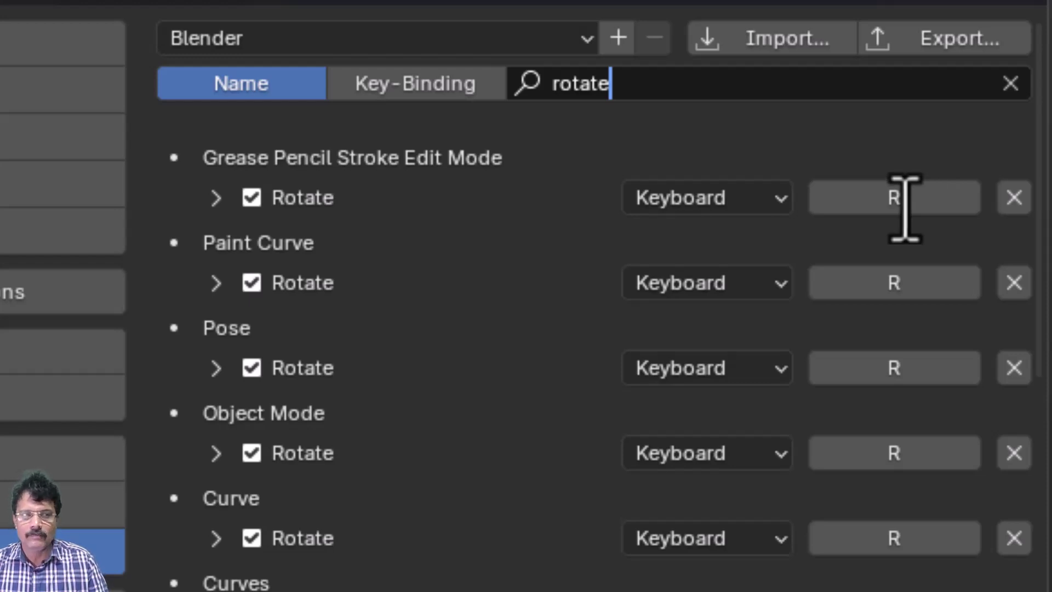
{"action": "key", "text": "Home"}
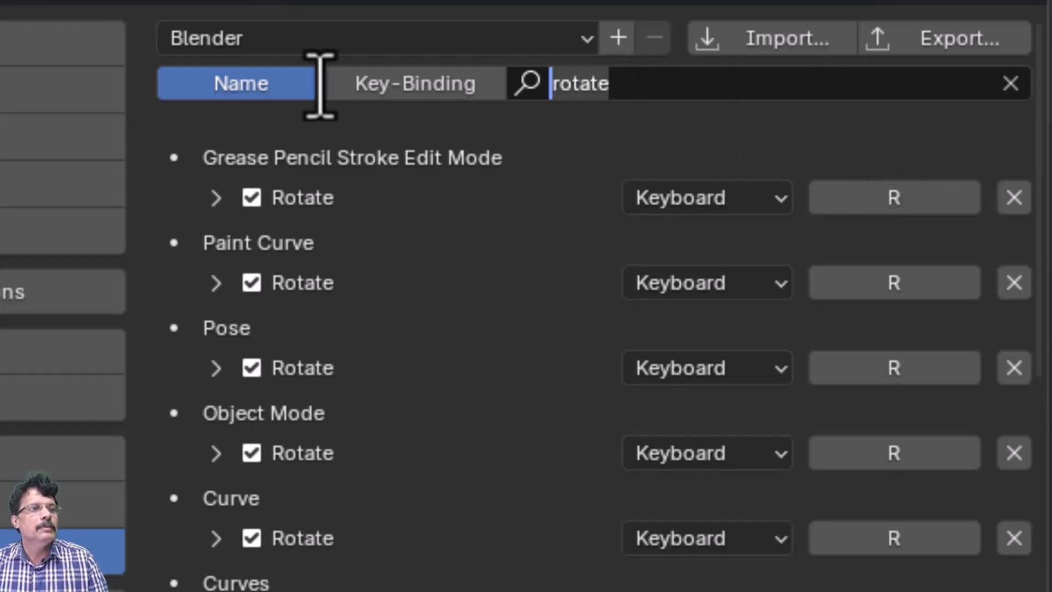
Step: Switch the keymap search to Key-Binding and look for shortcuts that use "q"
{"action": "left_click", "coordinate": [388, 83]}
{"action": "left_click", "coordinate": [630, 82]}
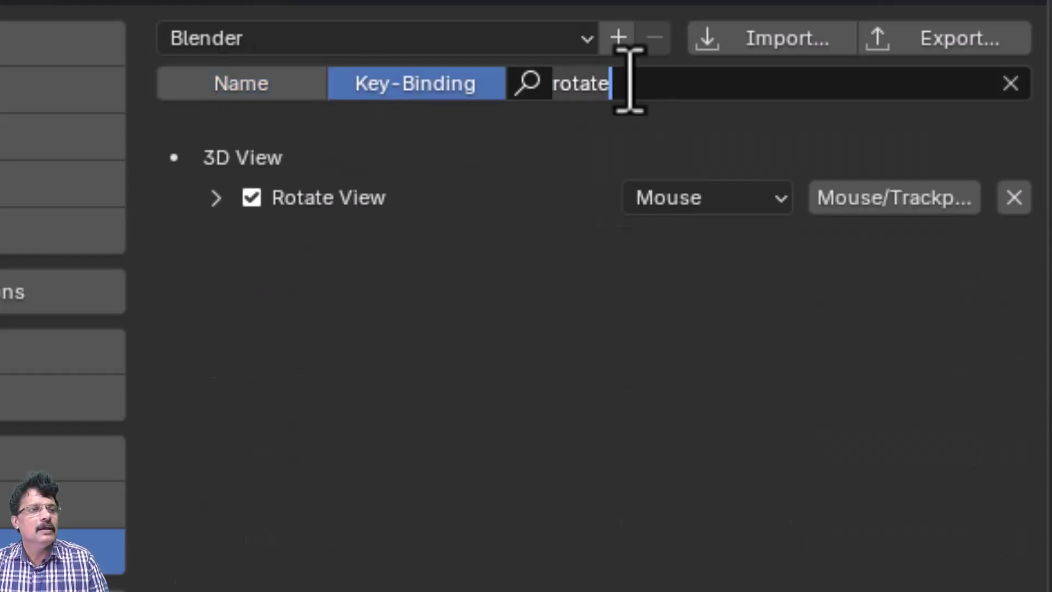
{"action": "key", "text": "ctrl+a"}
{"action": "type", "text": "q"}
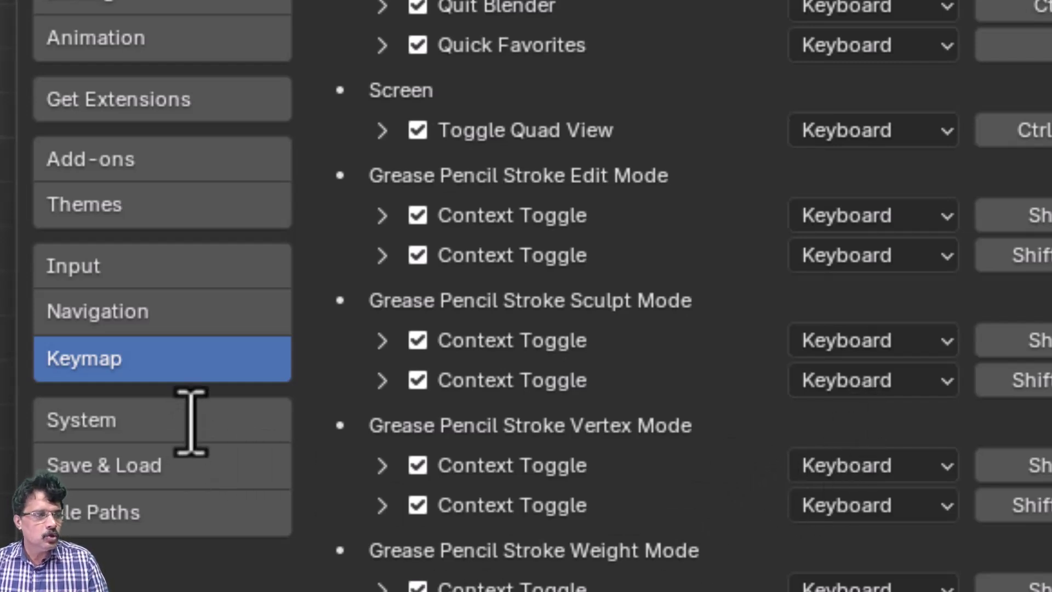
Step: Set the Cycles Render Devices in the System preferences to OptiX after viewing the CUDA option
{"action": "left_click", "coordinate": [138, 430]}
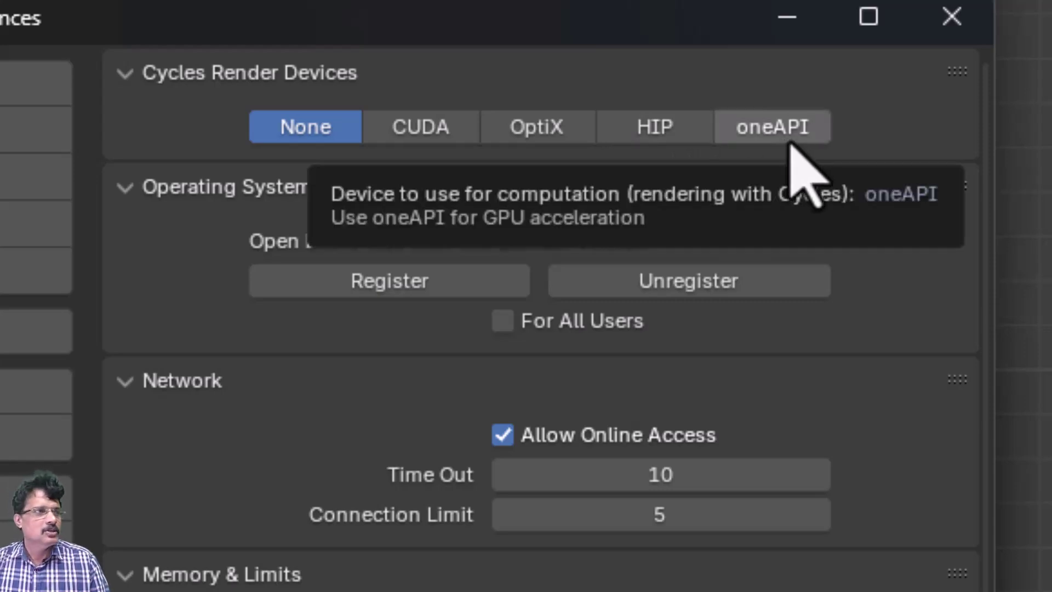
{"action": "left_click", "coordinate": [440, 127]}
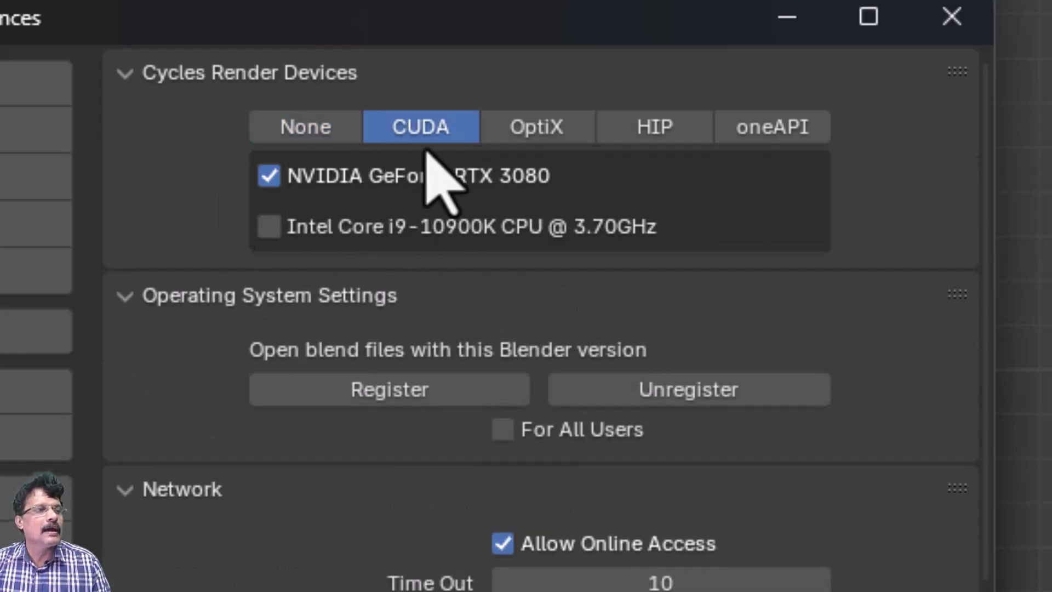
{"action": "left_click", "coordinate": [554, 131]}
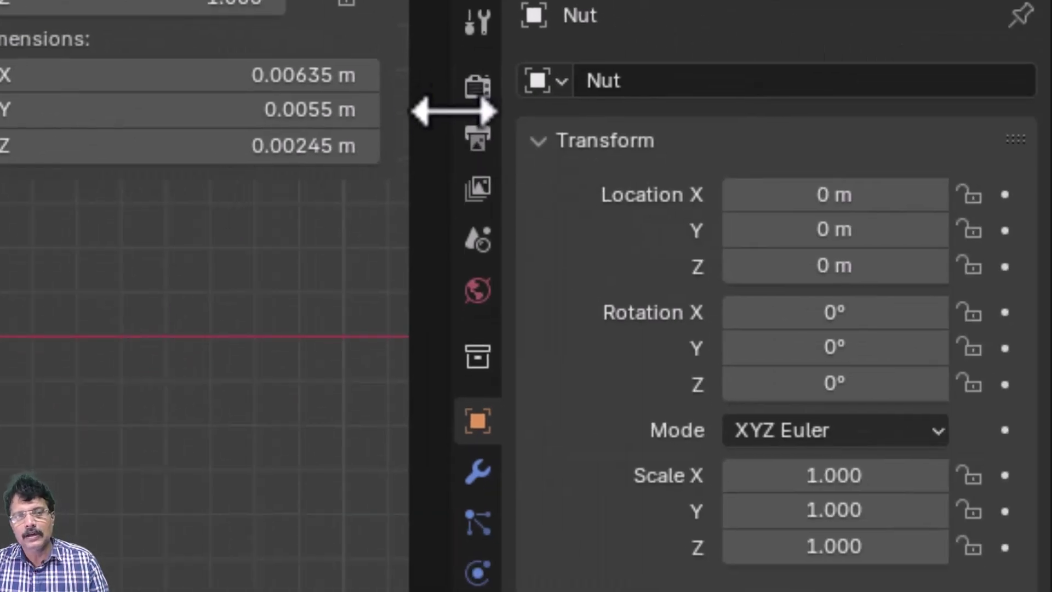
Step: Set the scene's render engine to Cycles and its device to GPU Compute
{"action": "left_click", "coordinate": [481, 85]}
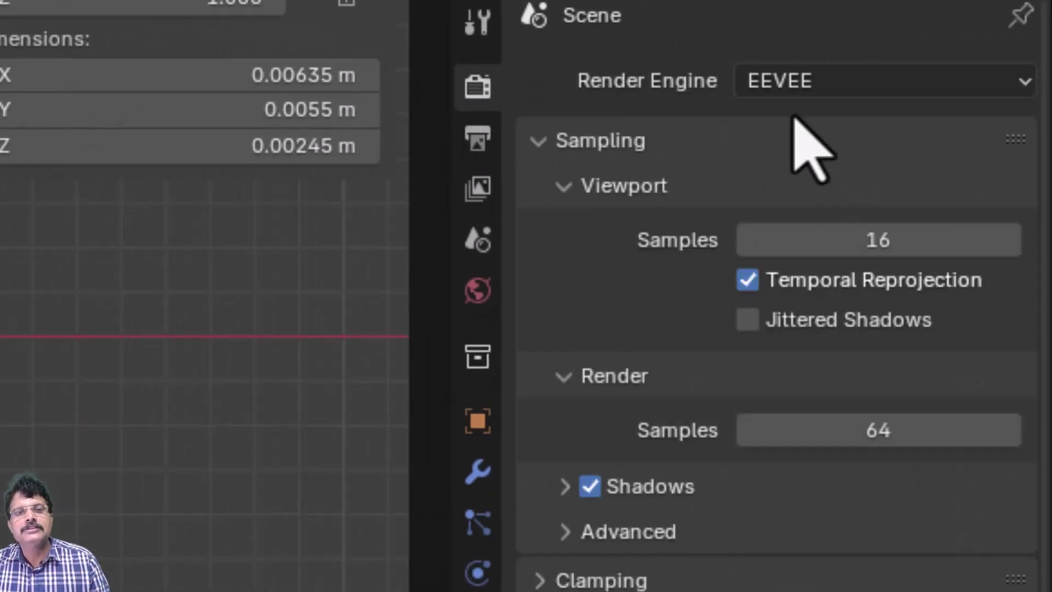
{"action": "left_click", "coordinate": [783, 90]}
{"action": "left_click", "coordinate": [815, 198]}
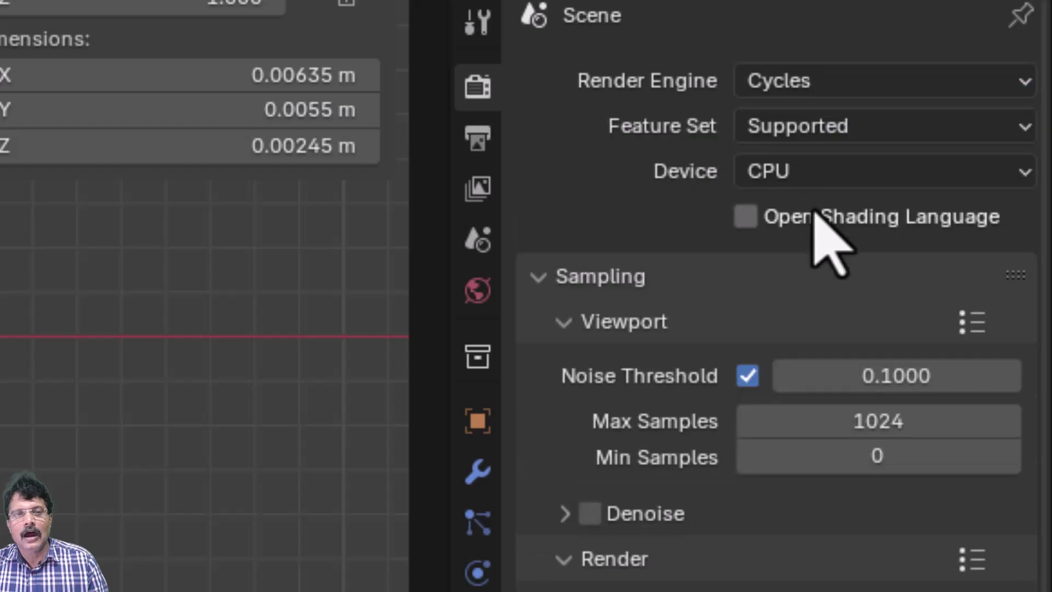
{"action": "left_click", "coordinate": [787, 174]}
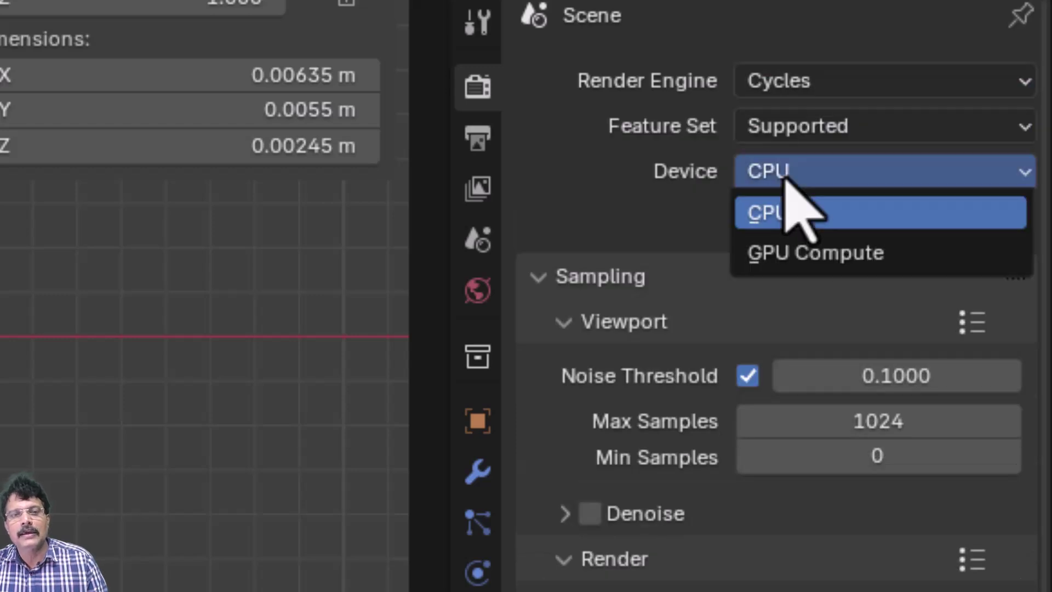
{"action": "left_click", "coordinate": [807, 253]}
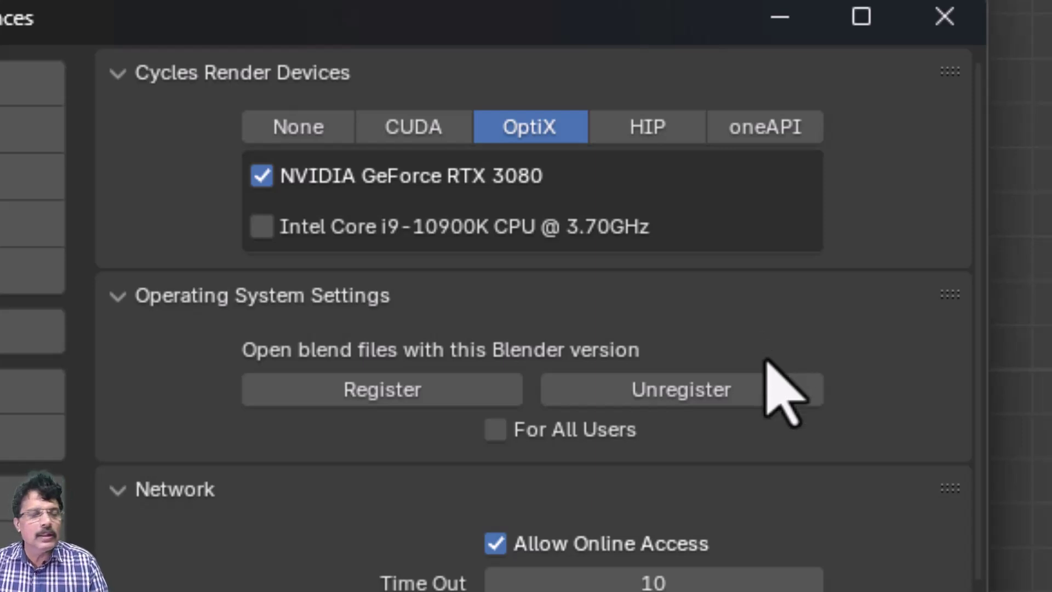
Step: Examine the System preferences for blend-file registration, Network, Memory & Limits and Video Sequencer
{"action": "left_click", "coordinate": [393, 384]}
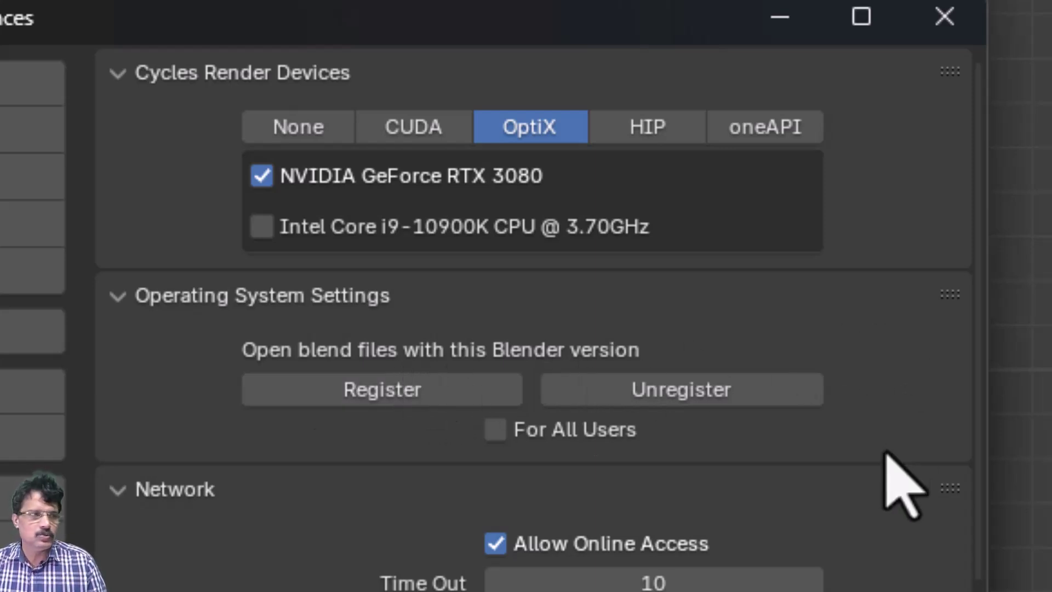
{"action": "scroll", "coordinate": [887, 458], "scroll_direction": "down", "scroll_amount": 3}
{"action": "scroll", "coordinate": [938, 493], "scroll_direction": "down", "scroll_amount": 5}
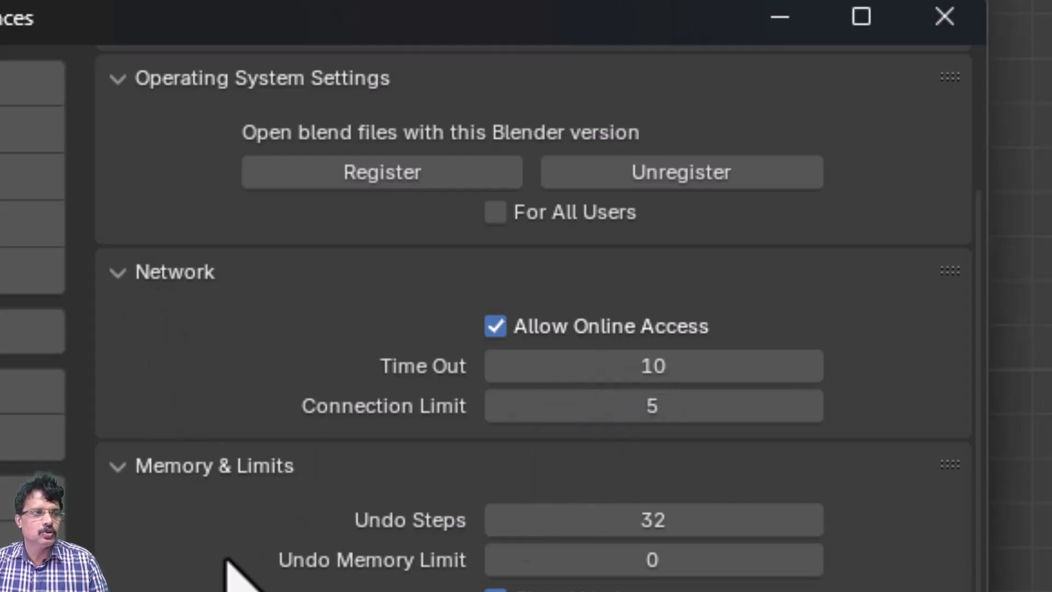
{"action": "scroll", "coordinate": [208, 539], "scroll_direction": "down", "scroll_amount": 2}
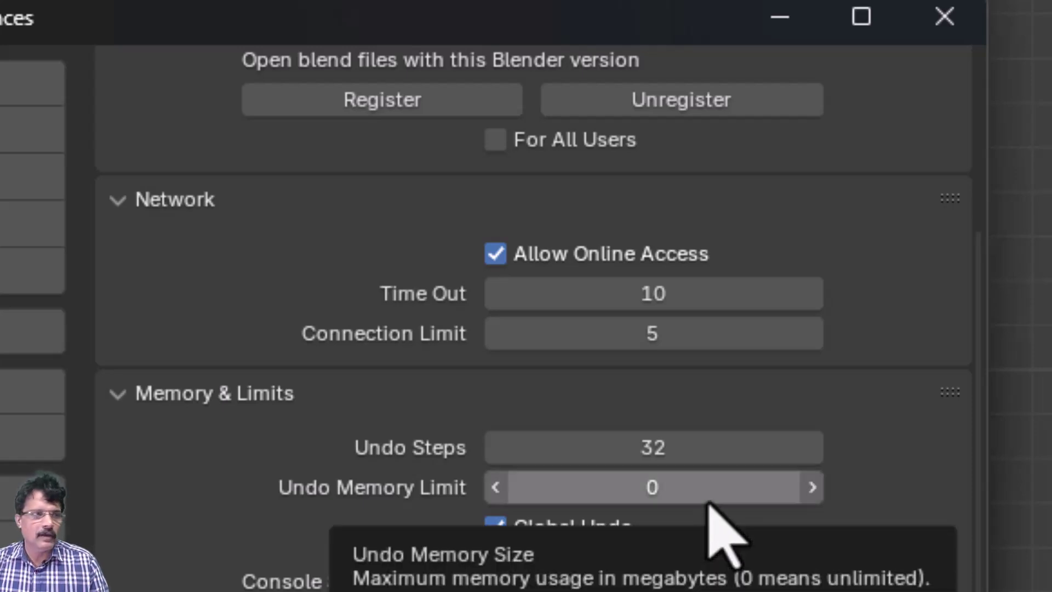
{"action": "scroll", "coordinate": [531, 318], "scroll_direction": "down", "scroll_amount": 3}
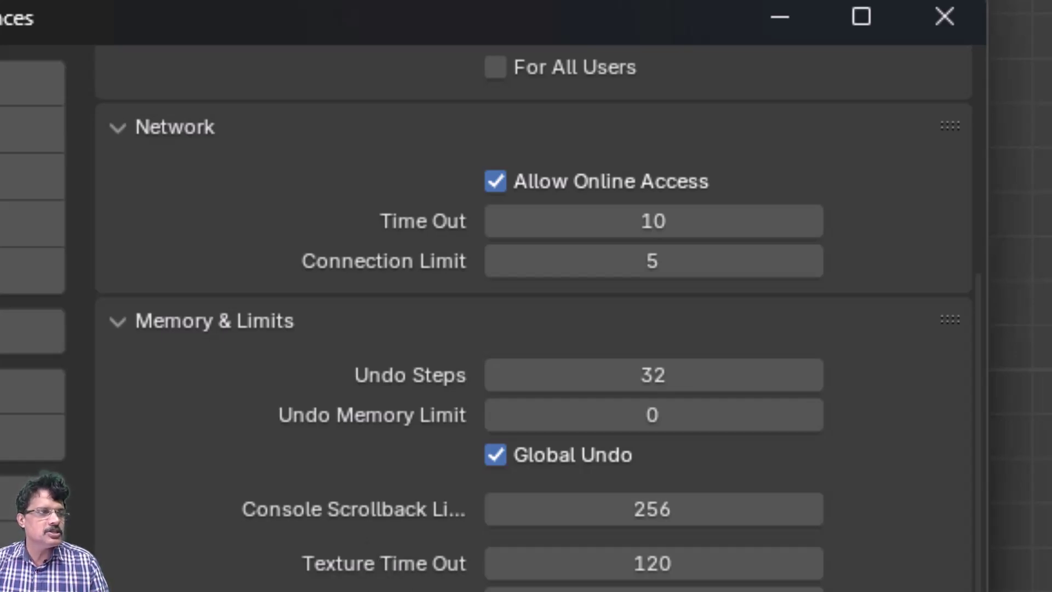
{"action": "scroll", "coordinate": [541, 417], "scroll_direction": "down", "scroll_amount": 20}
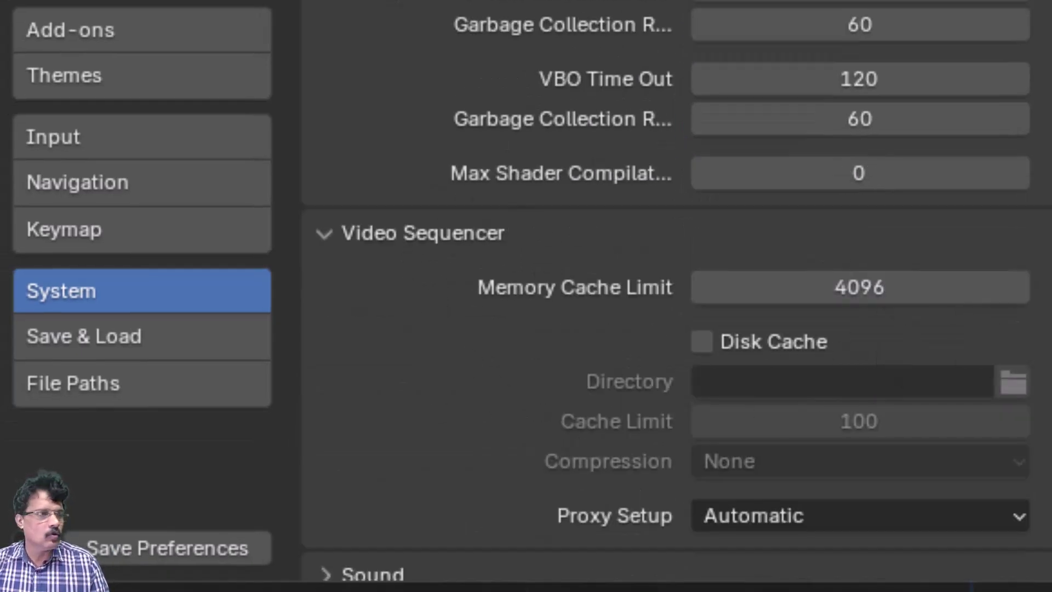
{"action": "scroll", "coordinate": [675, 291], "scroll_direction": "down", "scroll_amount": 1}
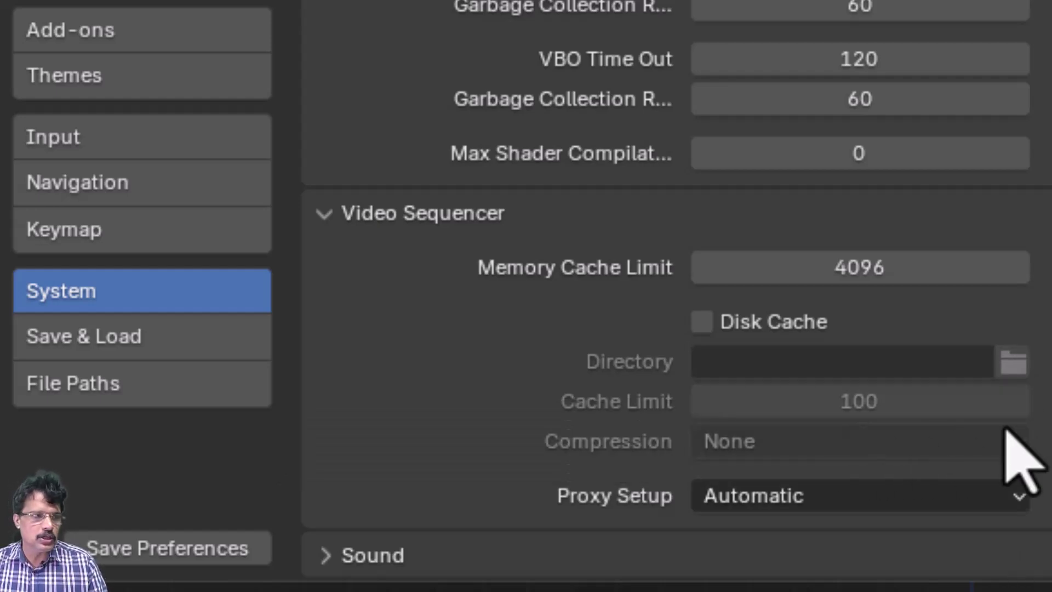
{"action": "scroll", "coordinate": [510, 434], "scroll_direction": "up", "scroll_amount": 5}
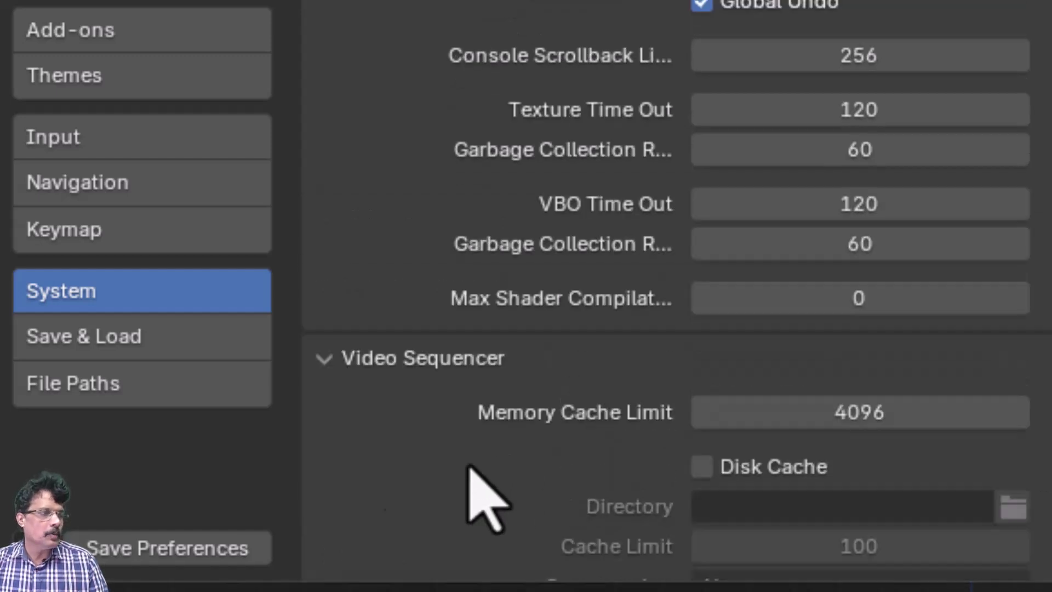
Step: Show the Save & Load preferences and save the blend file on the E: drive, using the person's first name as file name
{"action": "left_click", "coordinate": [135, 350]}
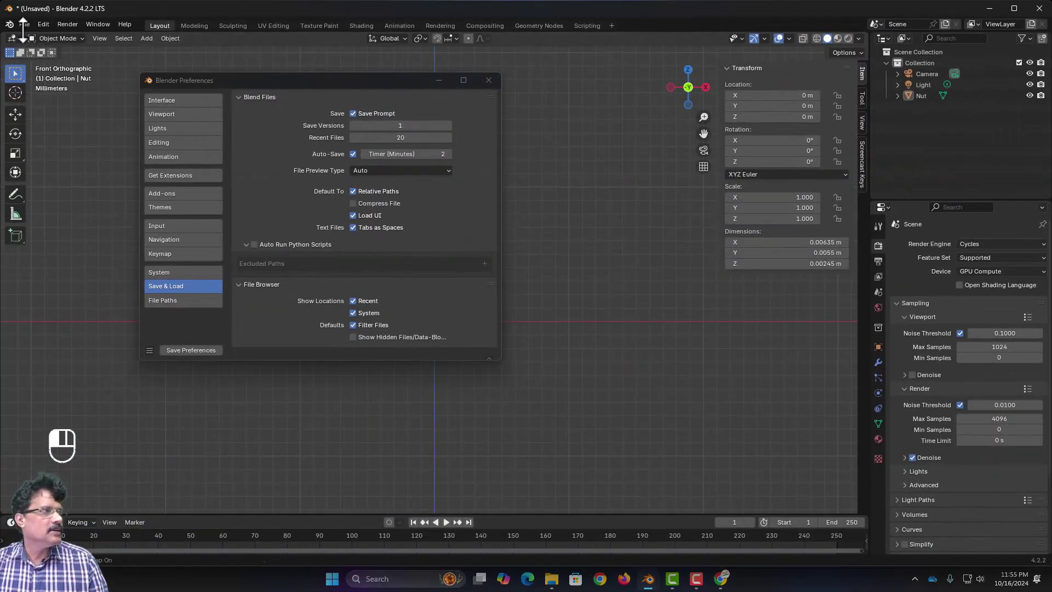
{"action": "left_click", "coordinate": [23, 24]}
{"action": "left_click", "coordinate": [39, 95]}
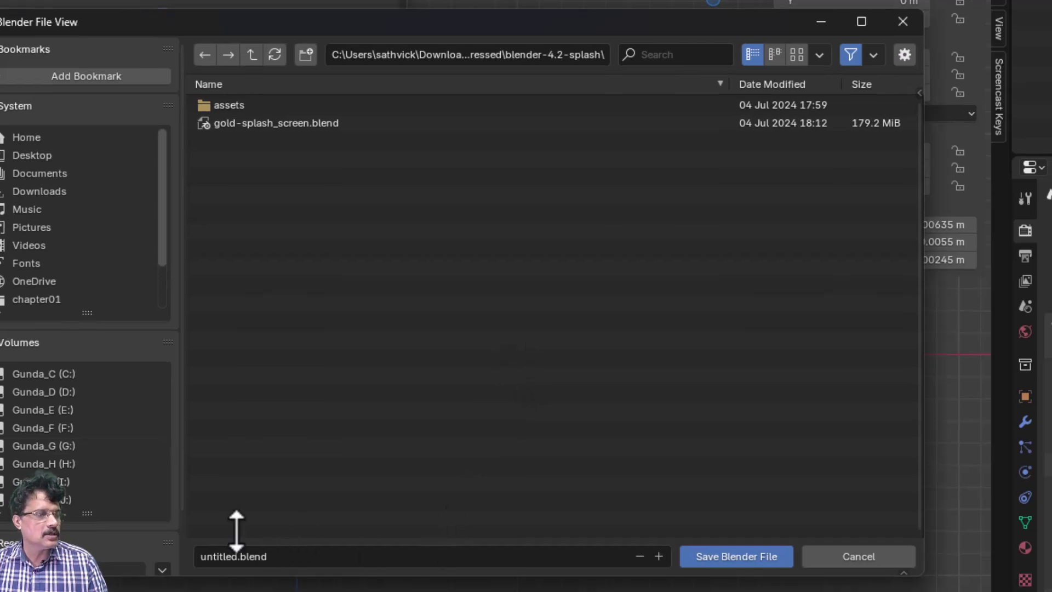
{"action": "left_click", "coordinate": [58, 411]}
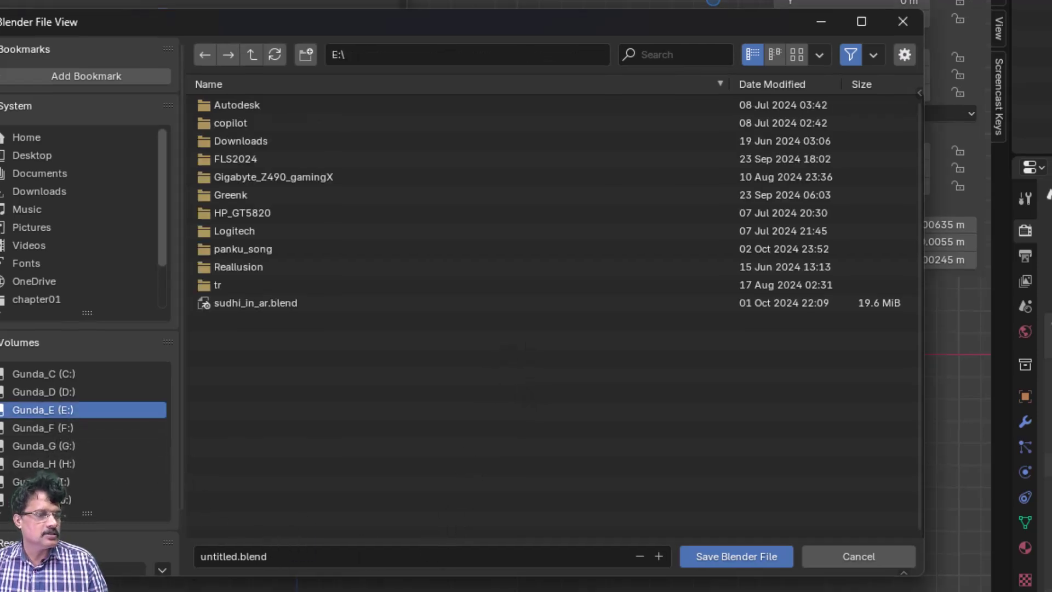
{"action": "left_click", "coordinate": [296, 564]}
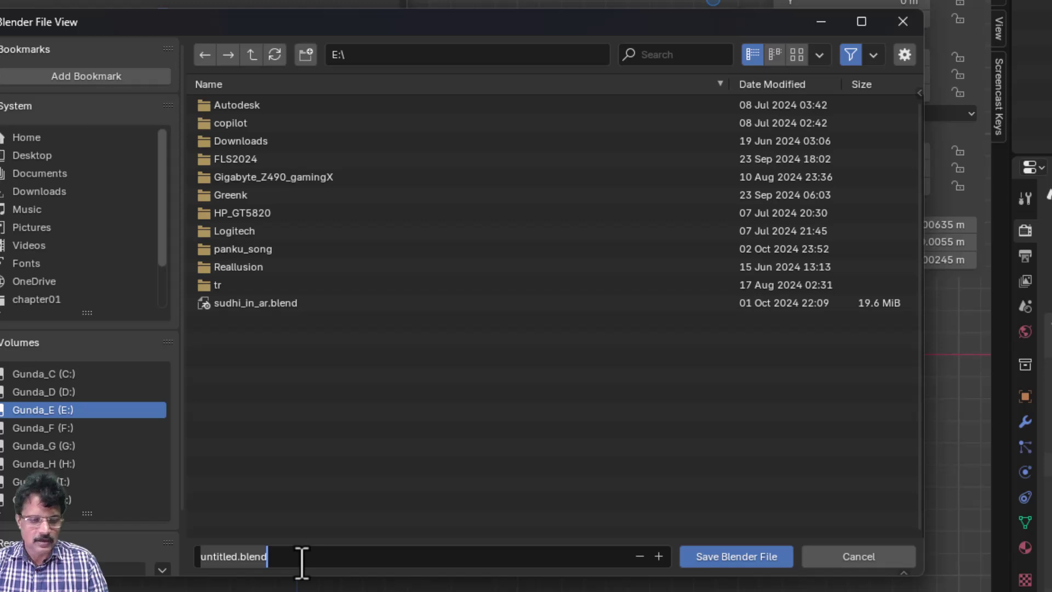
{"action": "type", "text": "sathvick"}
{"action": "key", "text": "Return"}
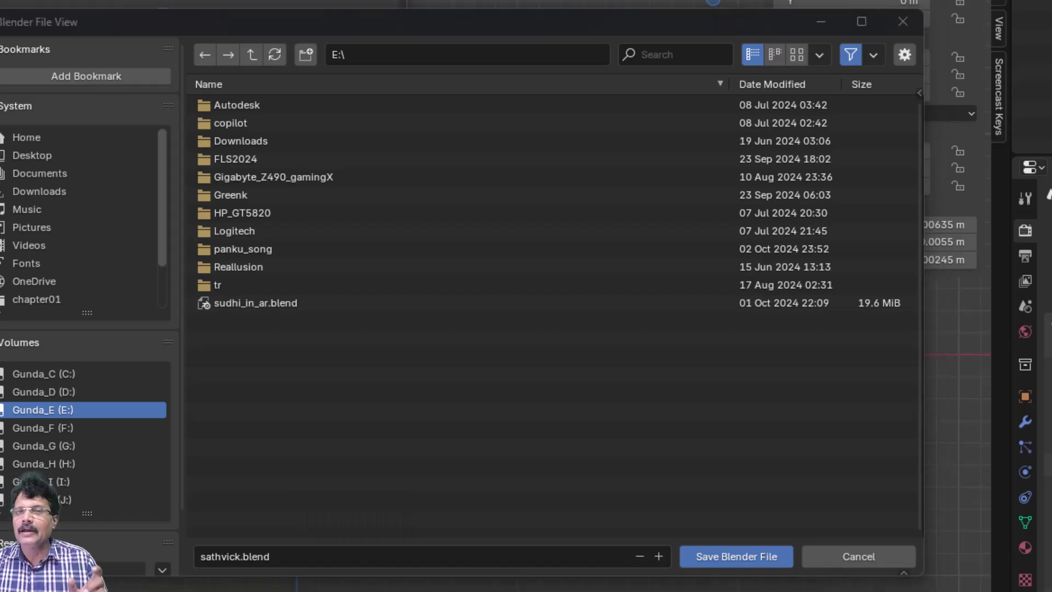
{"action": "left_click", "coordinate": [732, 563]}
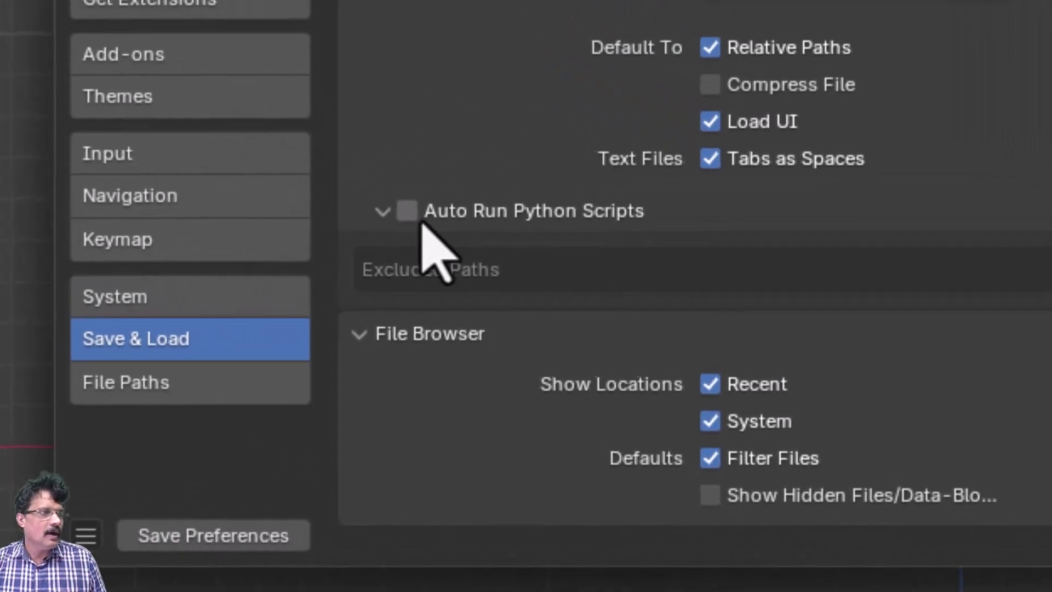
Step: In the File Paths preferences, set the Temporary Files path to a new folder named blender on the D: drive
{"action": "left_click", "coordinate": [180, 400]}
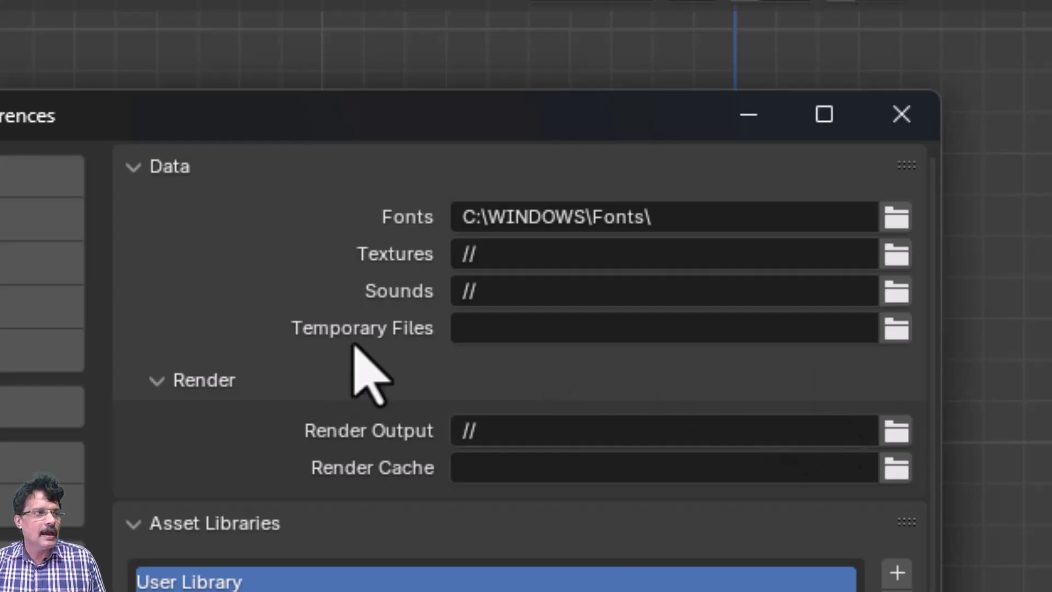
{"action": "left_click", "coordinate": [901, 328]}
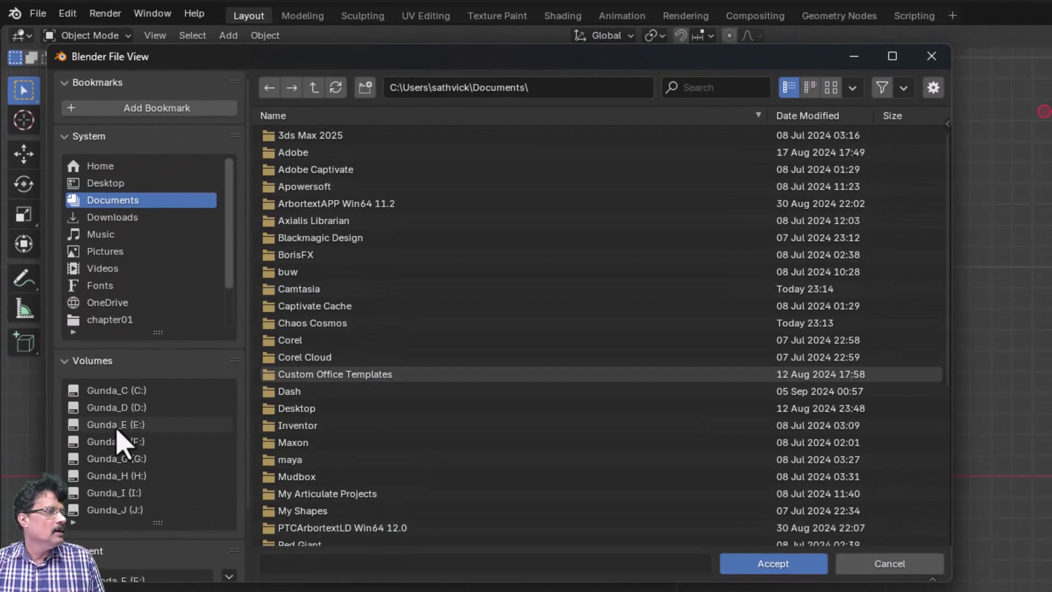
{"action": "left_click", "coordinate": [114, 408]}
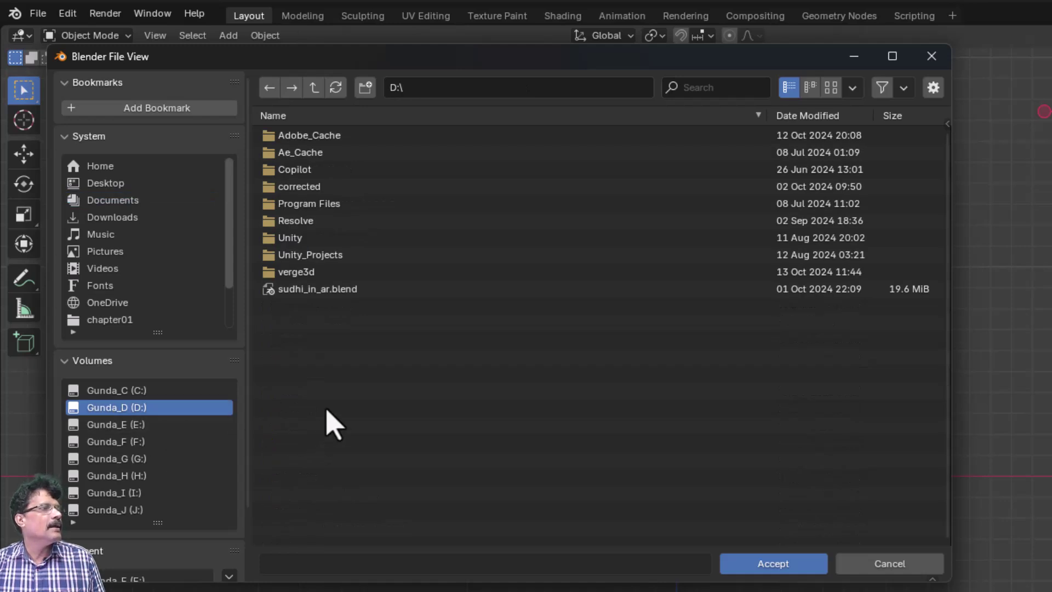
{"action": "left_click", "coordinate": [365, 87]}
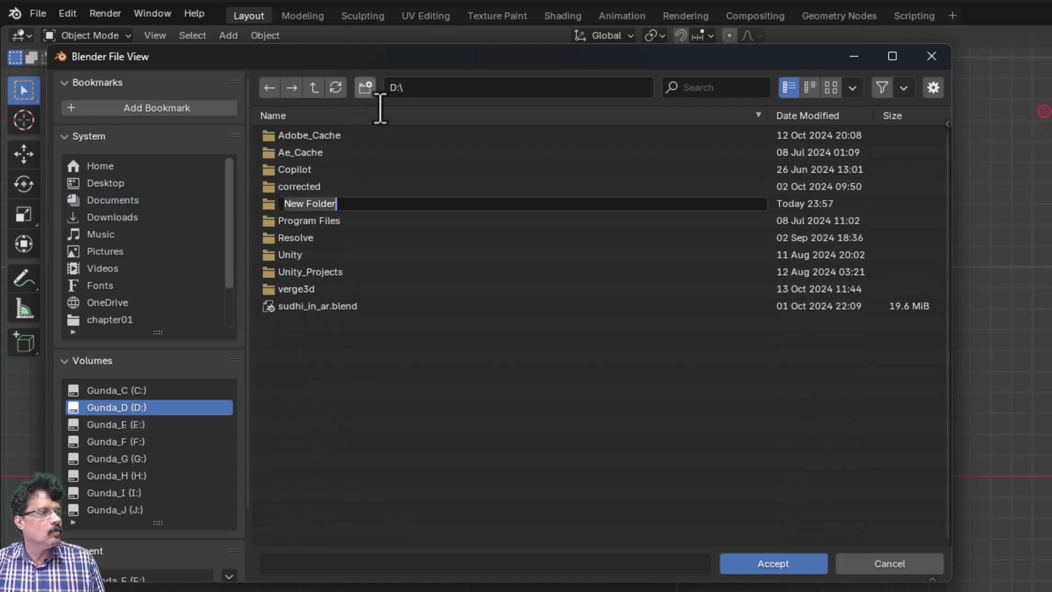
{"action": "type", "text": "blender"}
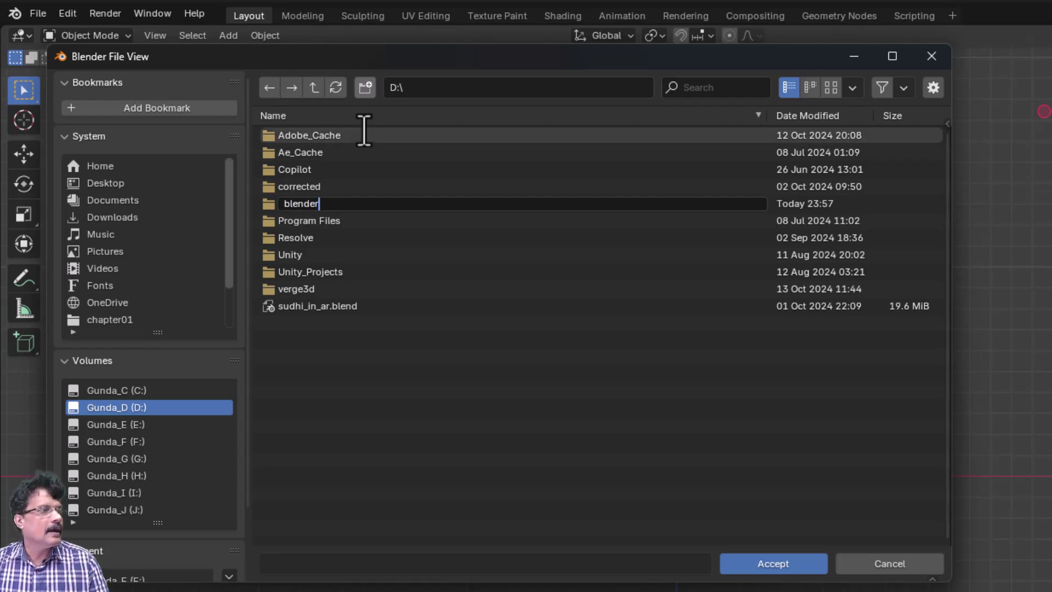
{"action": "key", "text": "Return"}
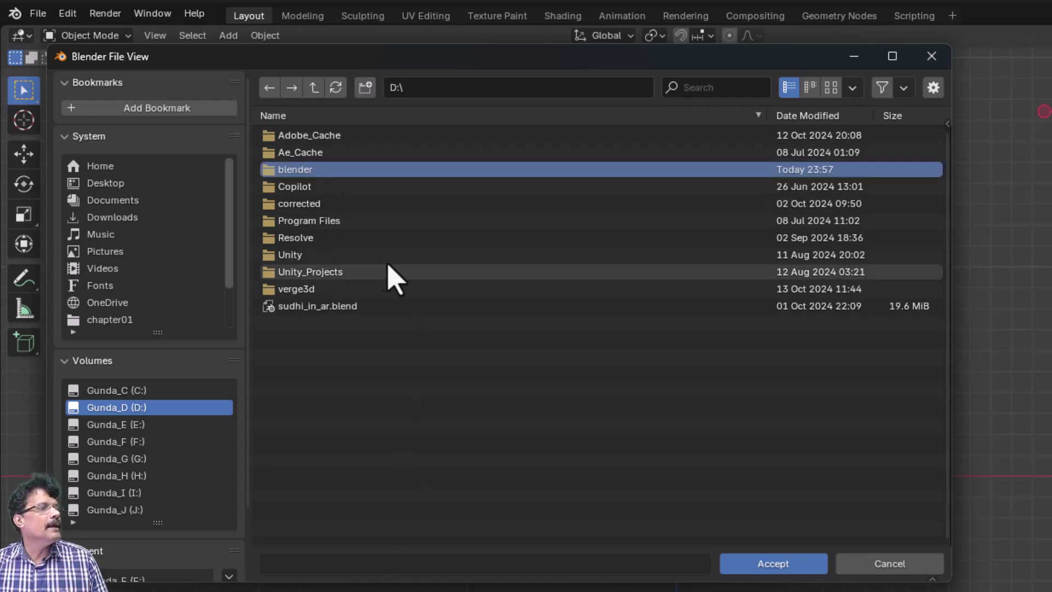
{"action": "left_click", "coordinate": [798, 572]}
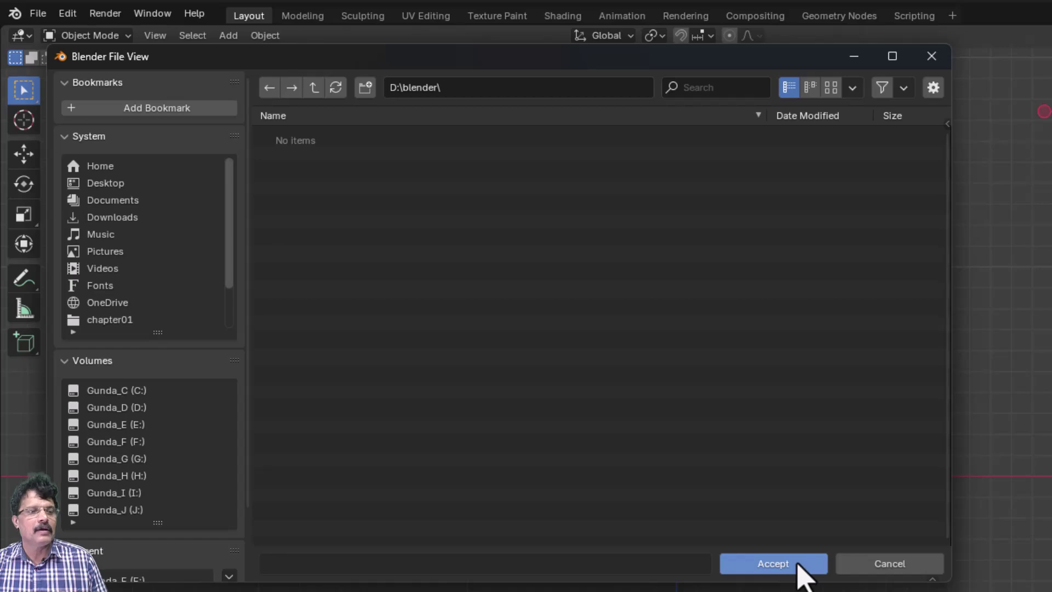
{"action": "left_click", "coordinate": [797, 564]}
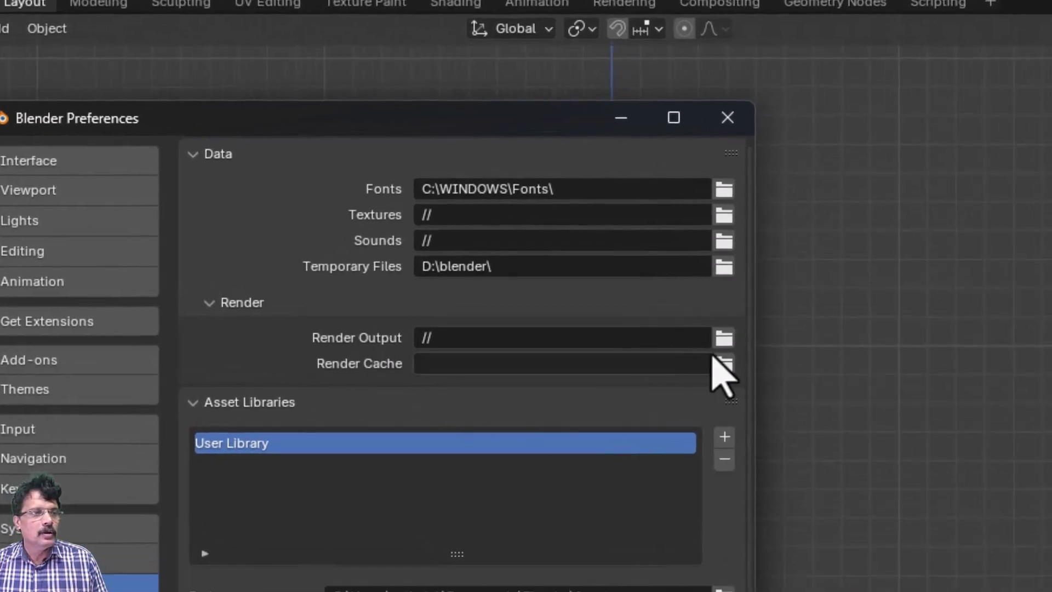
Step: Set the Render Output path to the D:\blender\ folder
{"action": "left_click", "coordinate": [723, 361]}
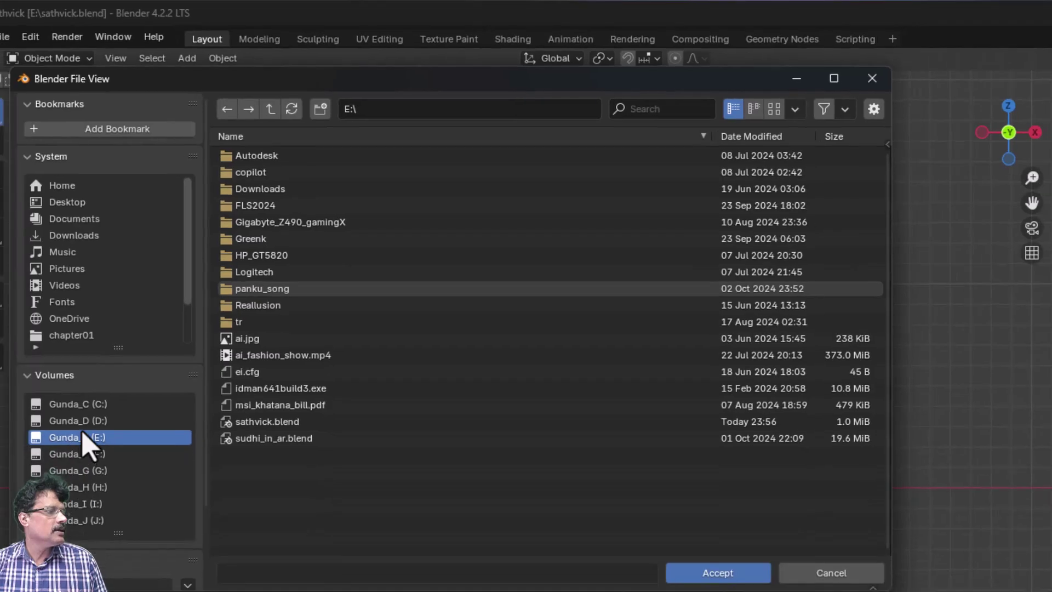
{"action": "left_click", "coordinate": [83, 422]}
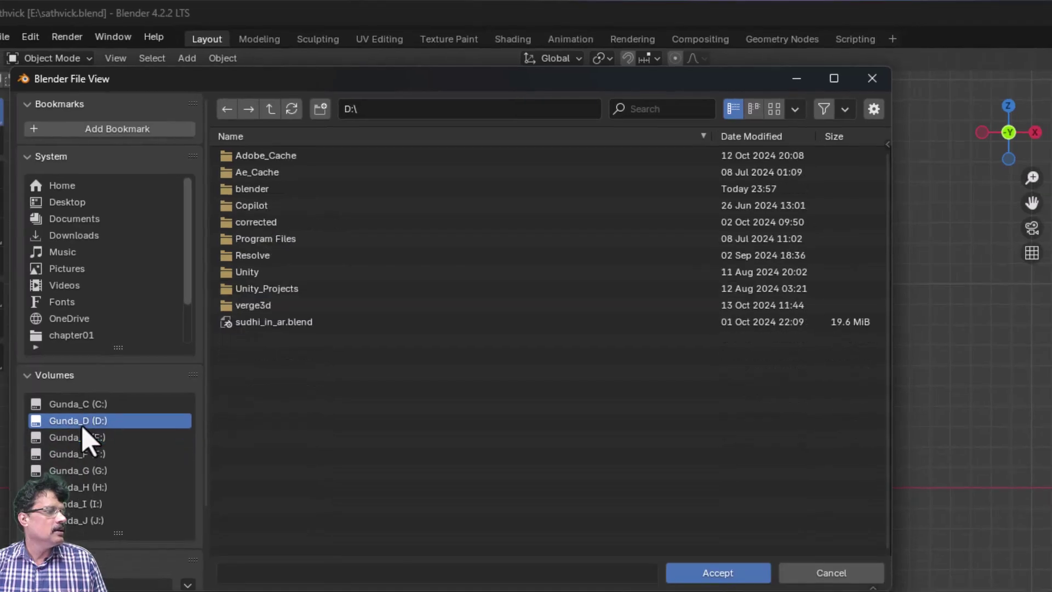
{"action": "left_click", "coordinate": [305, 189]}
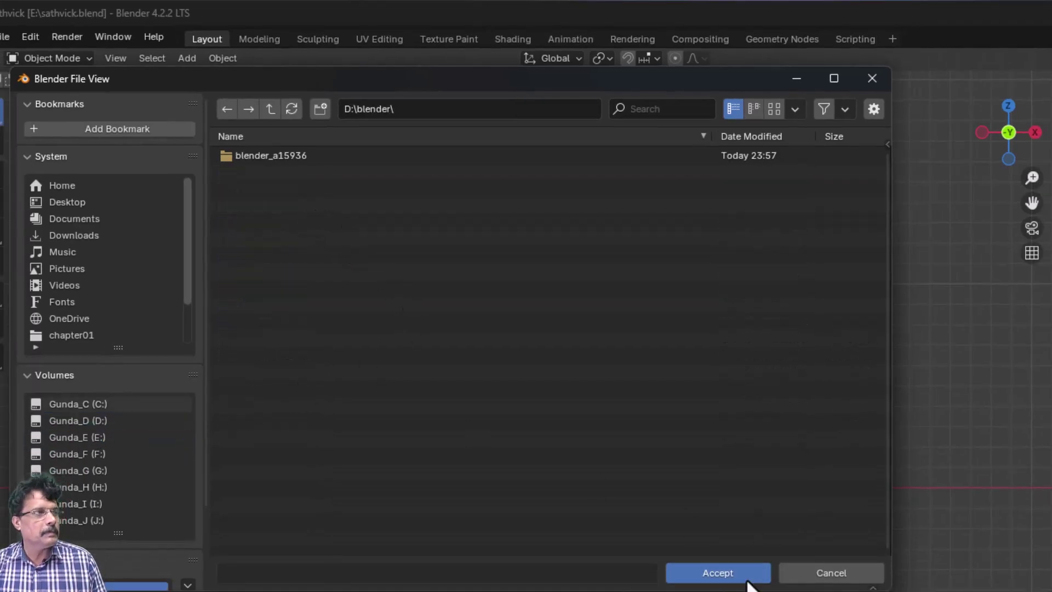
{"action": "left_click", "coordinate": [717, 572]}
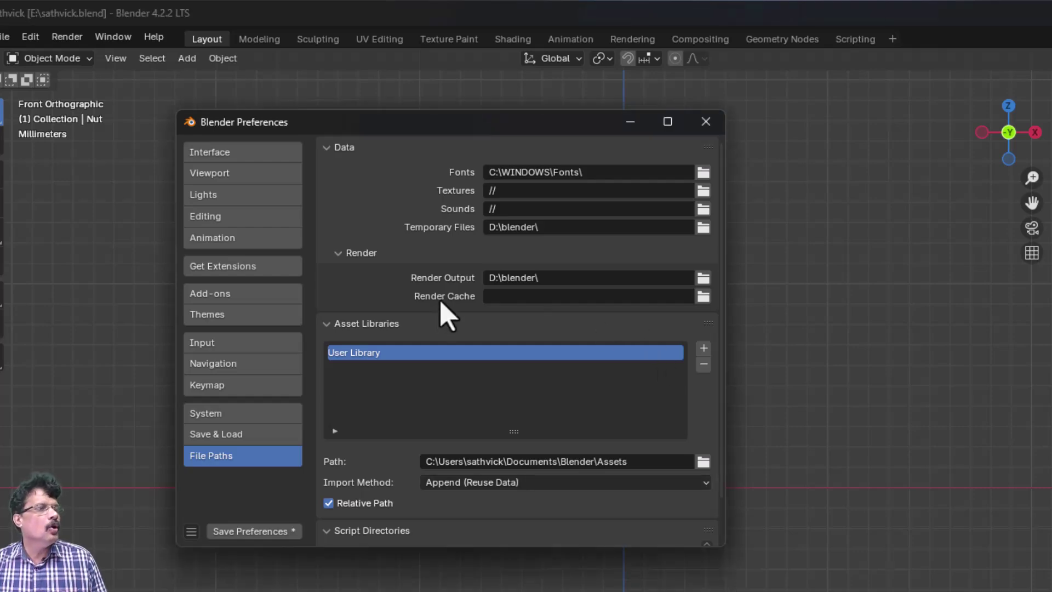
Step: Set the Render Cache path to D:\blender\, and save the preferences before closing their window
{"action": "left_click", "coordinate": [703, 296]}
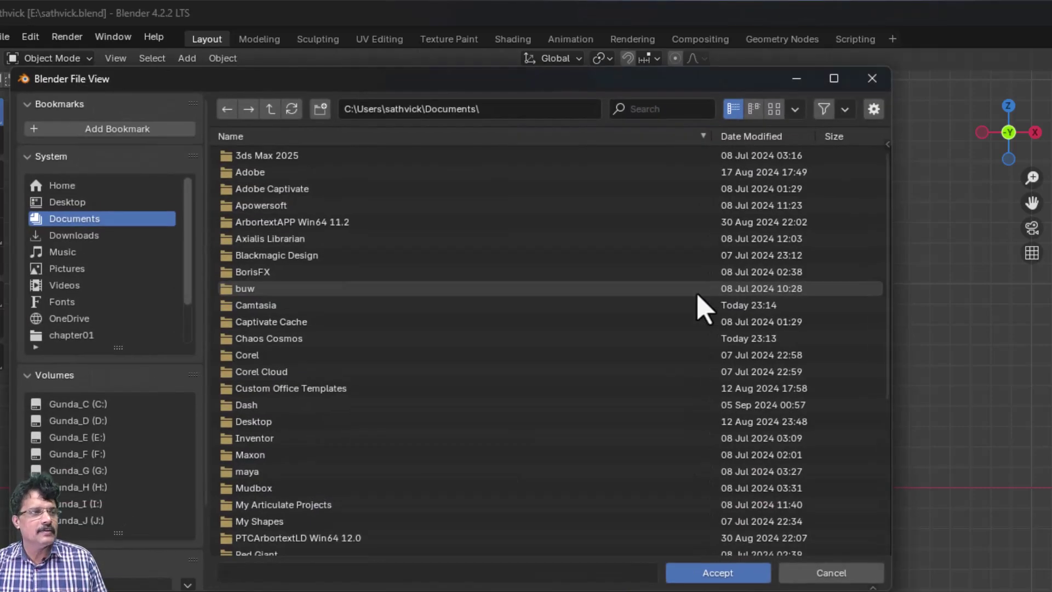
{"action": "left_click", "coordinate": [95, 419]}
{"action": "left_click", "coordinate": [264, 192]}
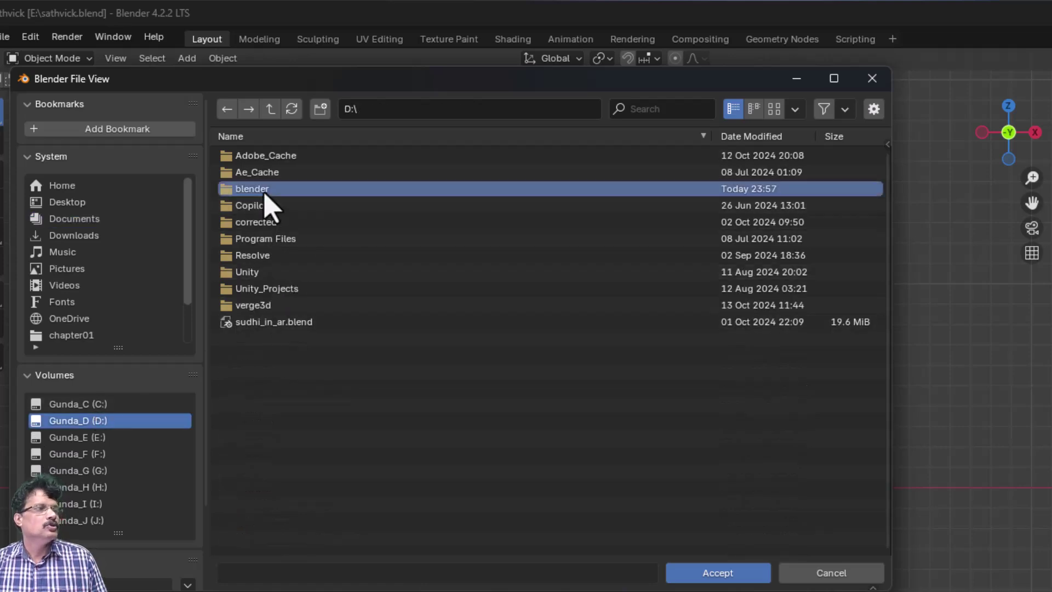
{"action": "left_click", "coordinate": [264, 192]}
{"action": "left_click", "coordinate": [722, 572]}
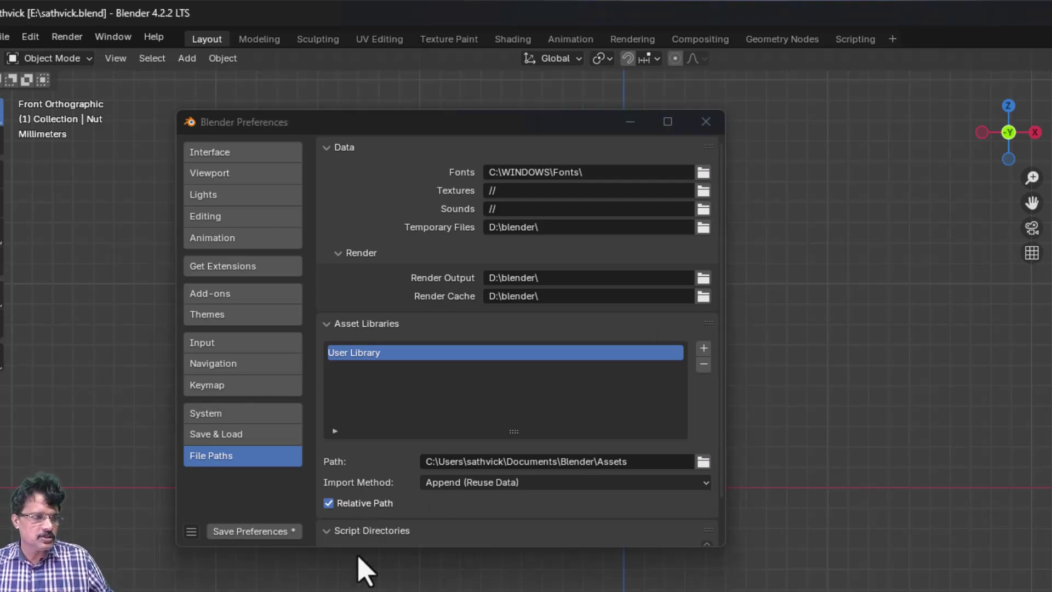
{"action": "left_click", "coordinate": [269, 529]}
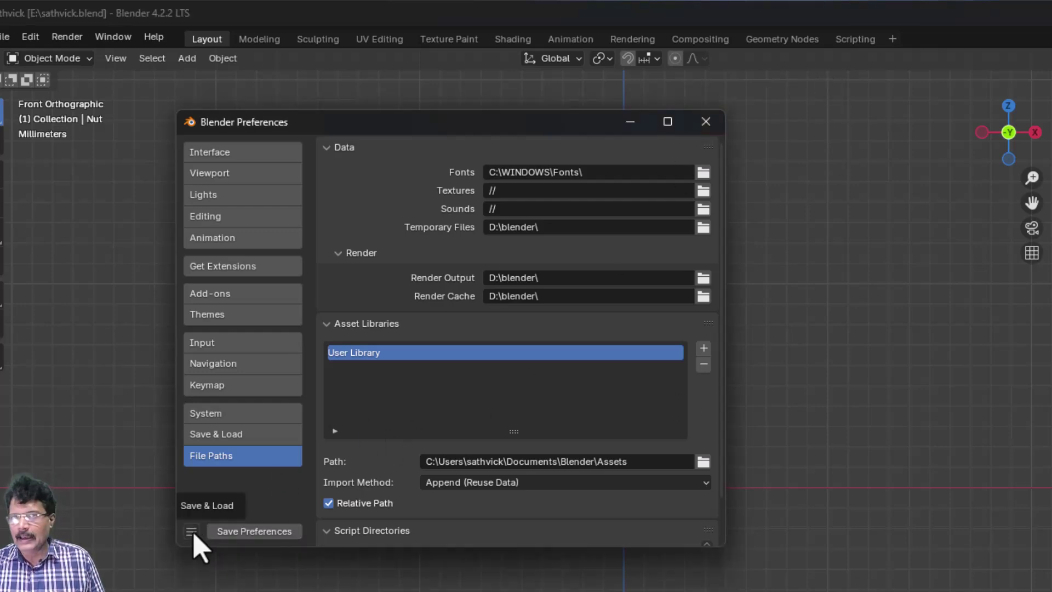
{"action": "left_click", "coordinate": [712, 123]}
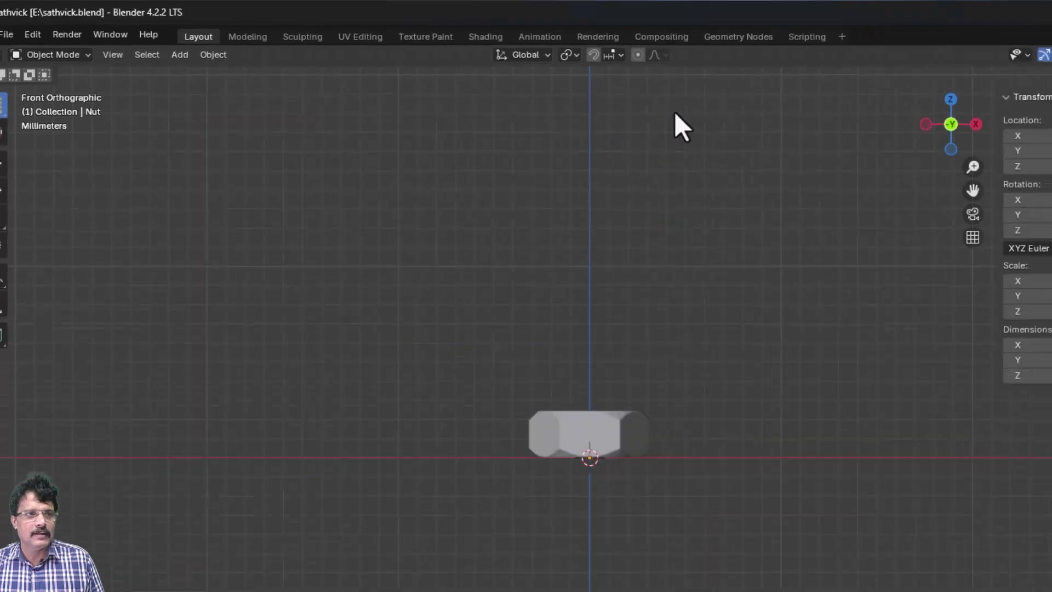